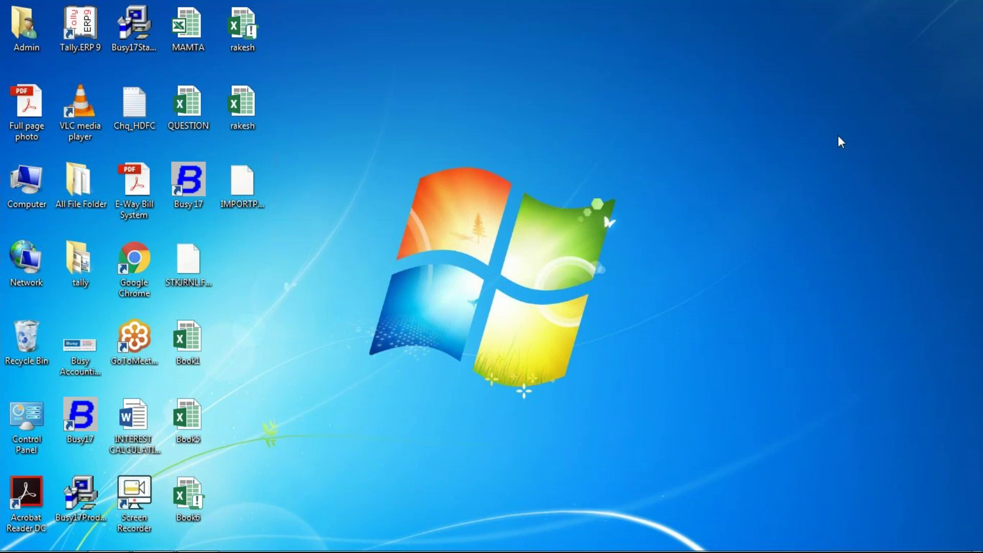
Refresh the Windows desktop and bring the Conditional Formatting Day8_Day-9 workbook back into Excel.
{"action": "right_click", "coordinate": [440, 55]}
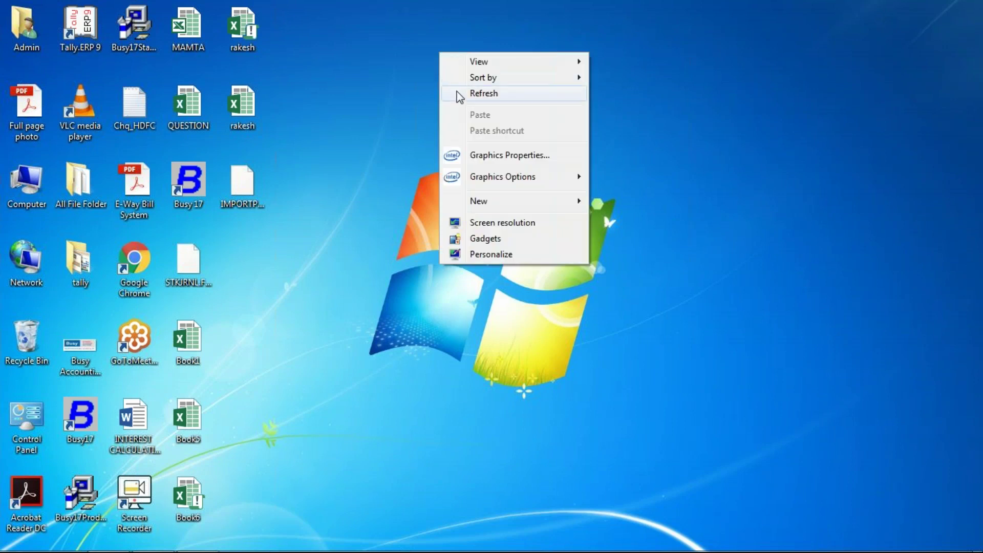
{"action": "left_click", "coordinate": [459, 93]}
{"action": "left_click", "coordinate": [219, 540]}
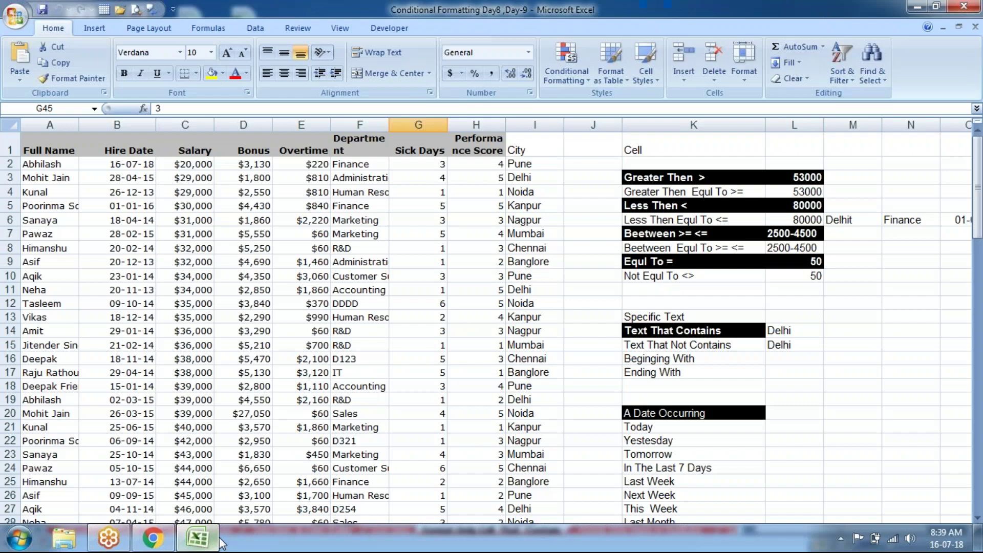
Open the Conditional Formatting menu to show the Highlight Cells Rules options.
{"action": "left_click", "coordinate": [567, 71]}
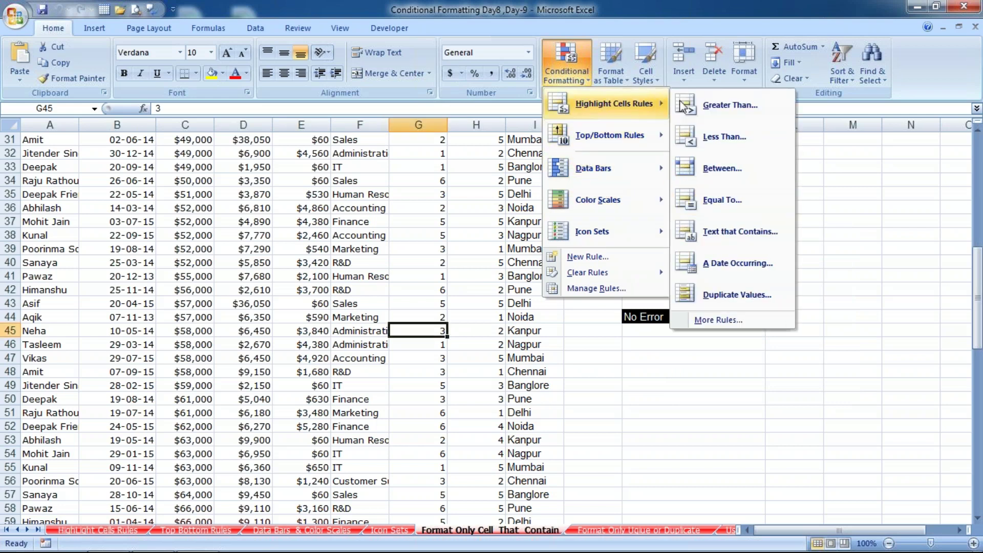
{"action": "mouse_move", "coordinate": [607, 104]}
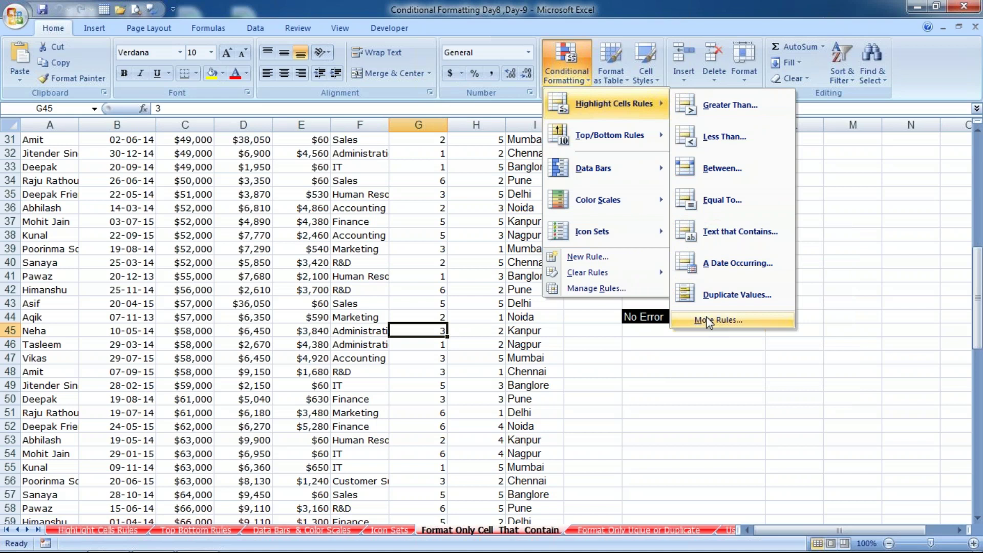
{"action": "left_click", "coordinate": [603, 257]}
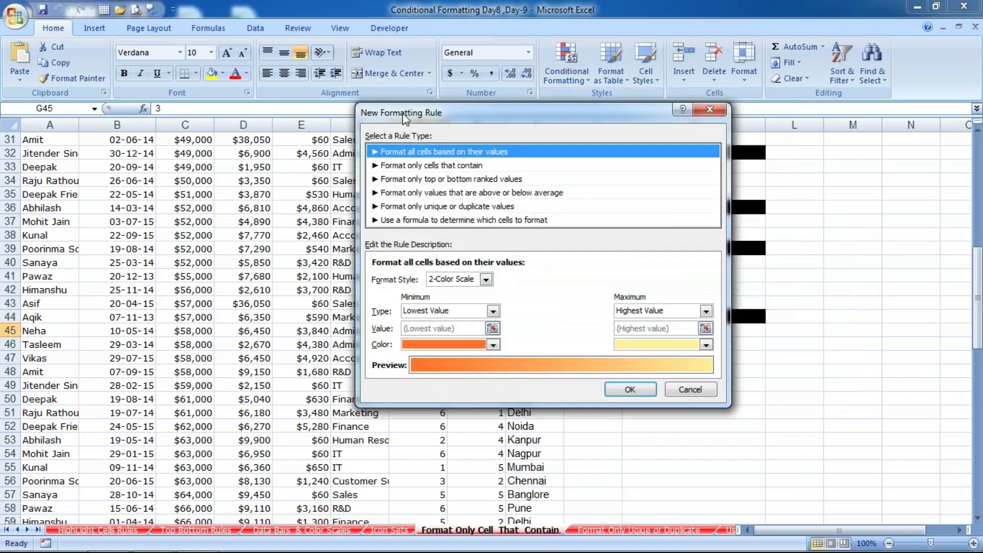
{"action": "left_click_drag", "start_coordinate": [405, 119], "coordinate": [539, 109]}
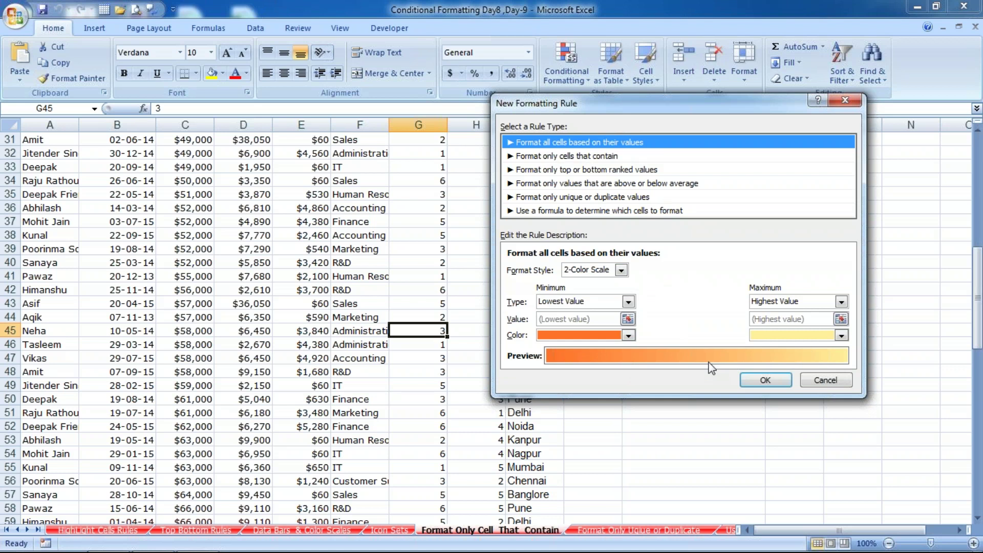
{"action": "left_click", "coordinate": [620, 155]}
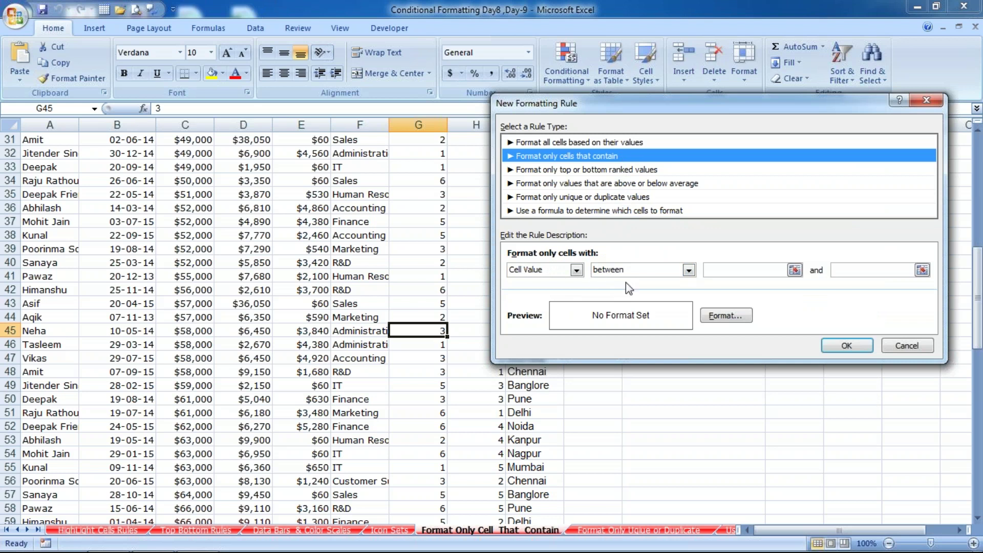
{"action": "left_click", "coordinate": [577, 270]}
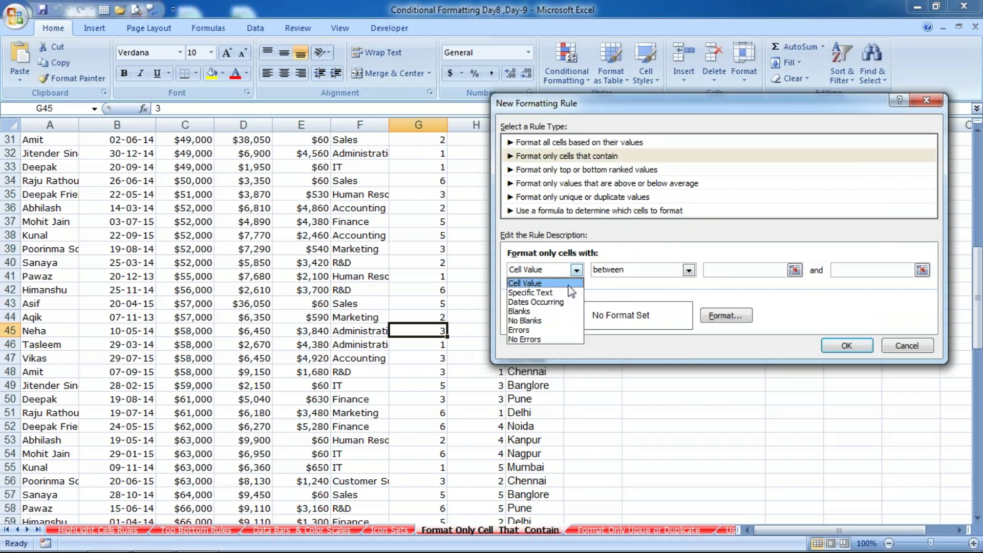
{"action": "left_click", "coordinate": [925, 98]}
{"action": "left_click", "coordinate": [924, 99]}
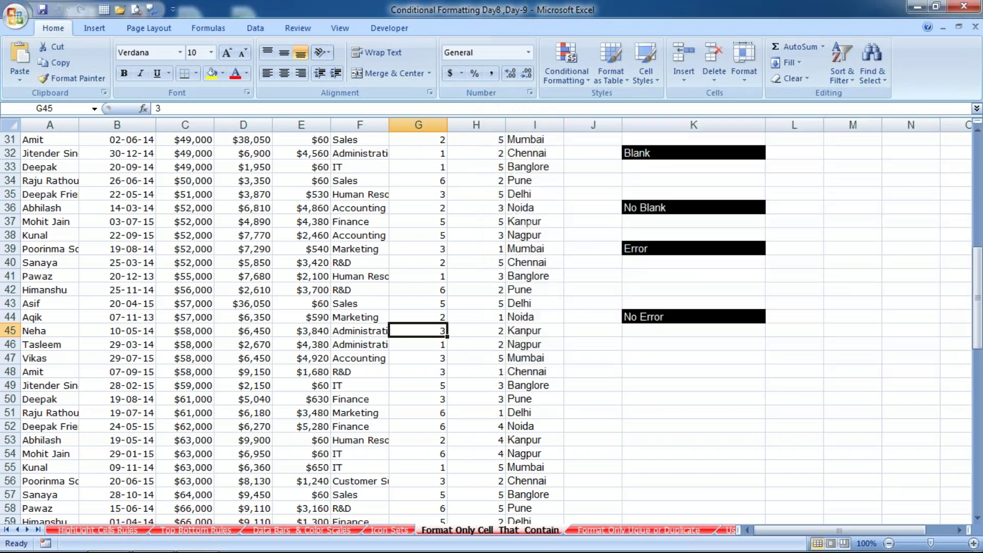
{"action": "left_click", "coordinate": [566, 66]}
{"action": "left_click", "coordinate": [594, 104]}
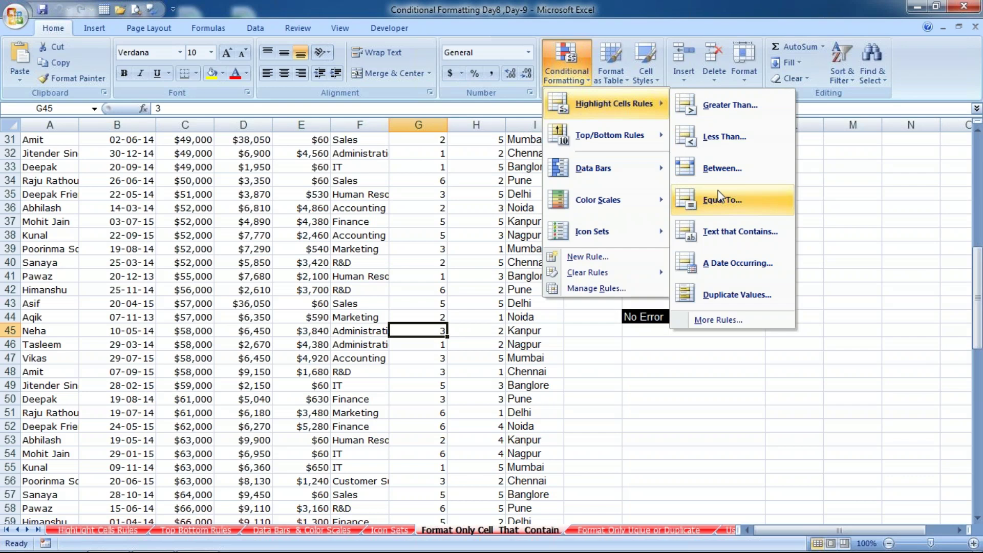
Close the Conditional Formatting menu and select the whole Sick Days column G.
{"action": "left_click", "coordinate": [640, 369]}
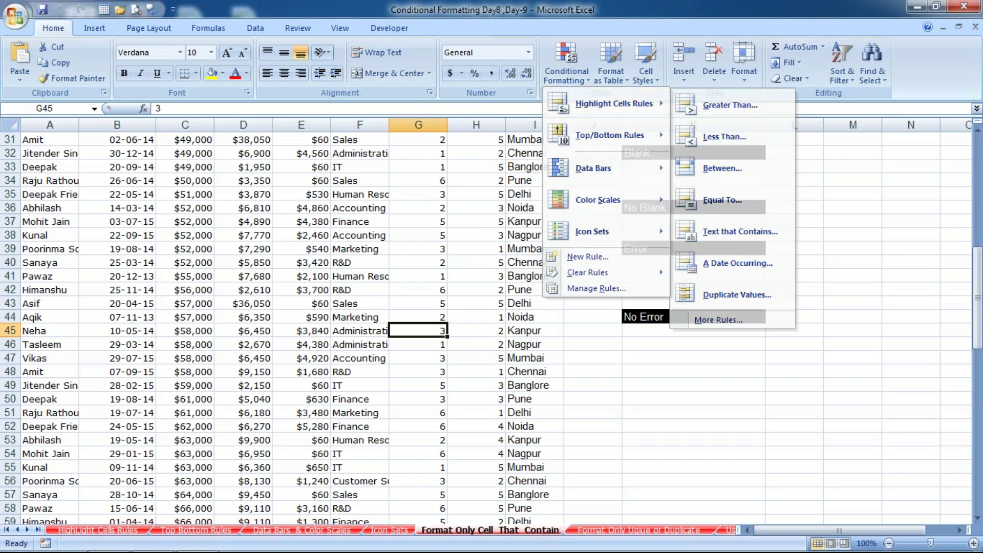
{"action": "scroll", "coordinate": [505, 201], "scroll_direction": "up", "scroll_amount": 8}
{"action": "scroll", "coordinate": [505, 200], "scroll_direction": "up", "scroll_amount": 2}
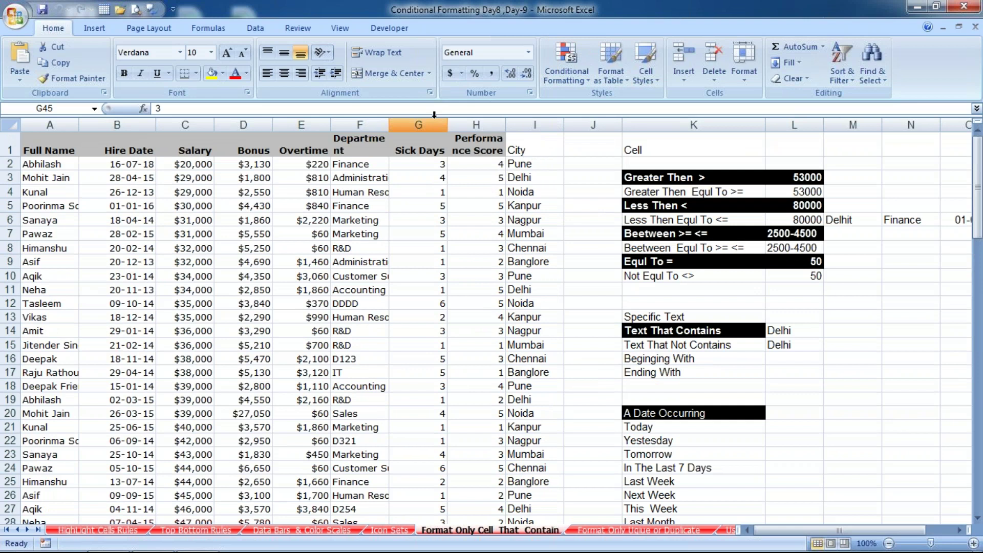
{"action": "left_click", "coordinate": [419, 125]}
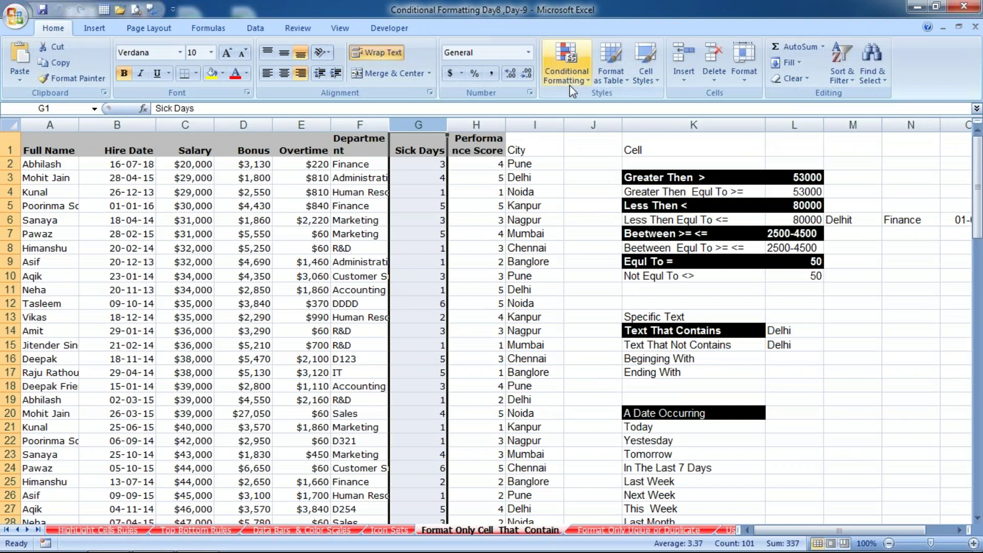
Start a new 'Format only cells that contain' rule for column G using Cell Value not between.
{"action": "left_click", "coordinate": [567, 66]}
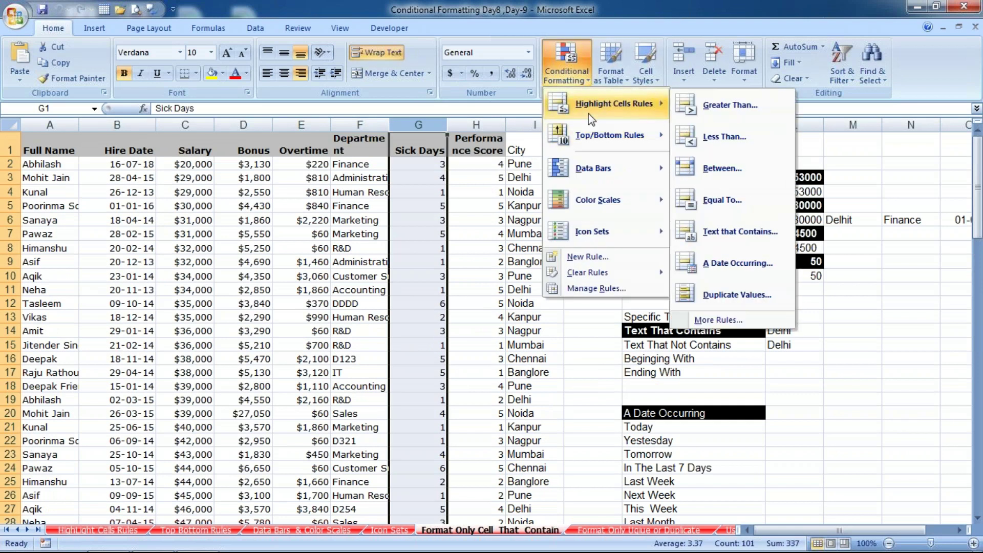
{"action": "left_click", "coordinate": [596, 258]}
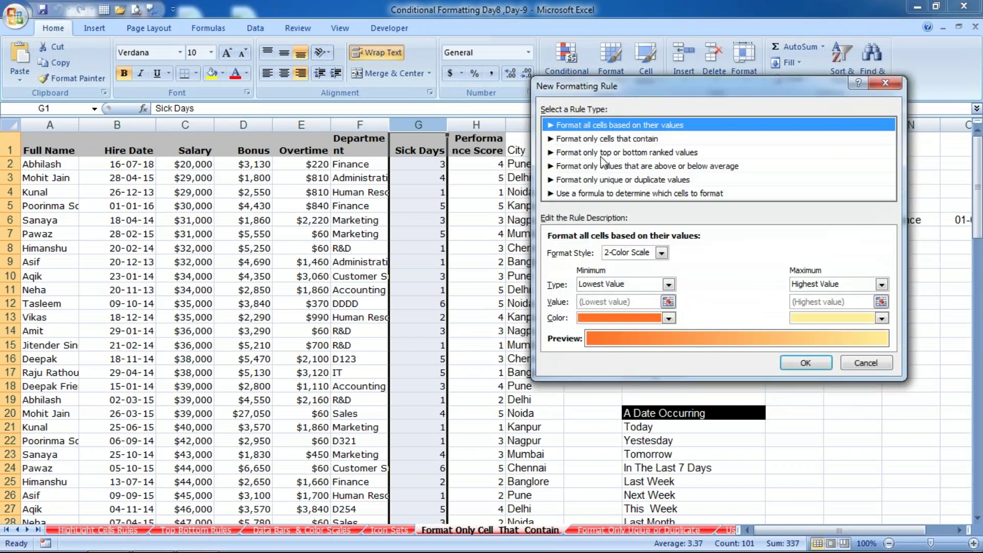
{"action": "left_click", "coordinate": [607, 138]}
{"action": "left_click", "coordinate": [599, 251]}
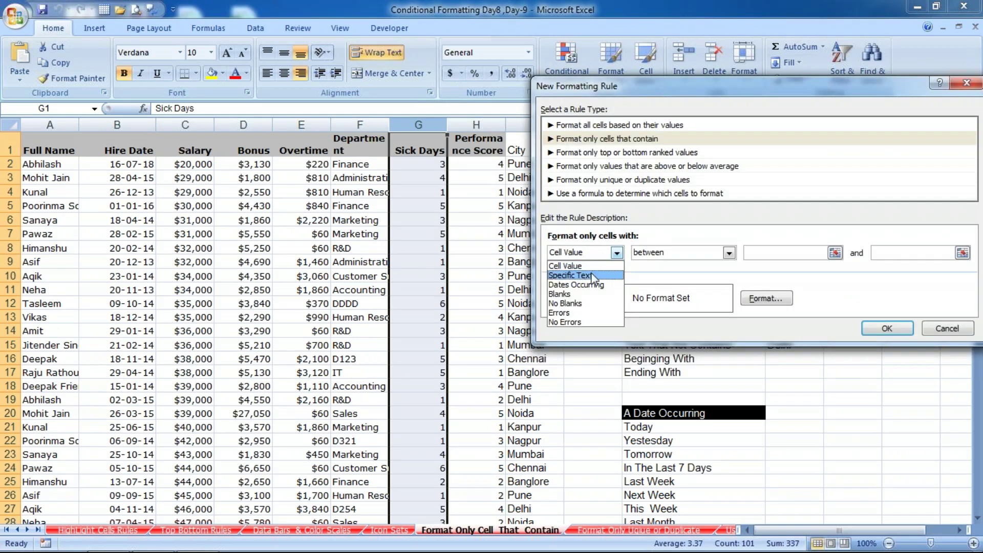
{"action": "left_click", "coordinate": [641, 253]}
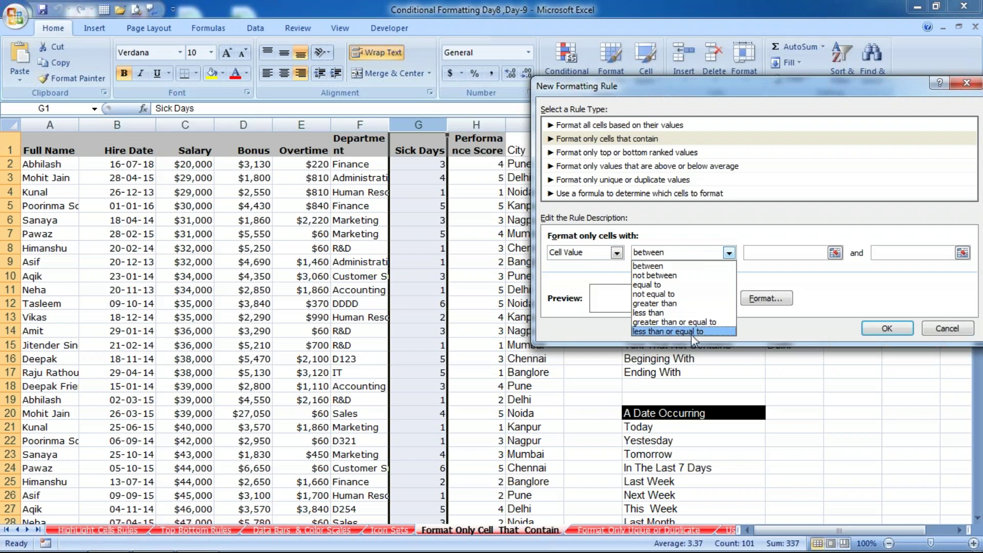
{"action": "left_click", "coordinate": [701, 279]}
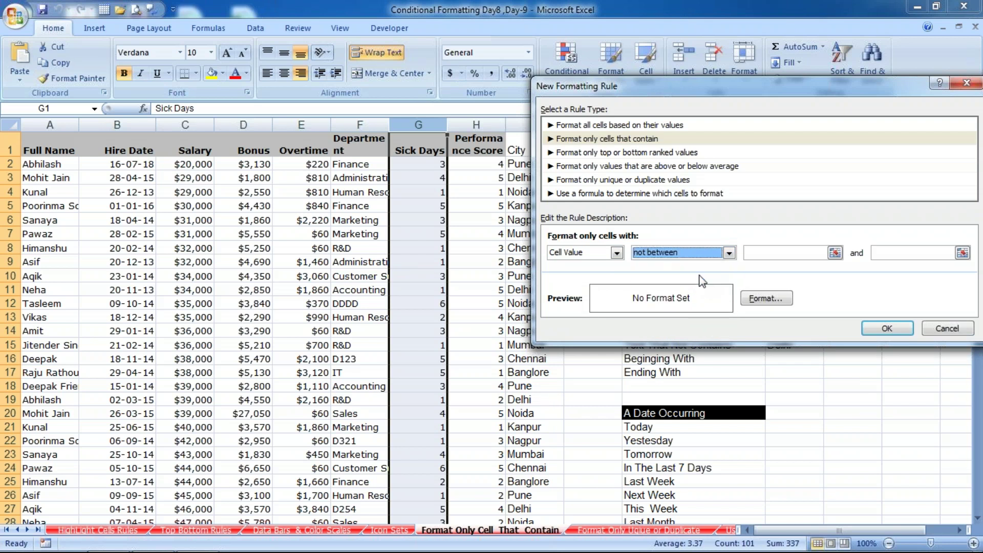
{"action": "left_click", "coordinate": [764, 256]}
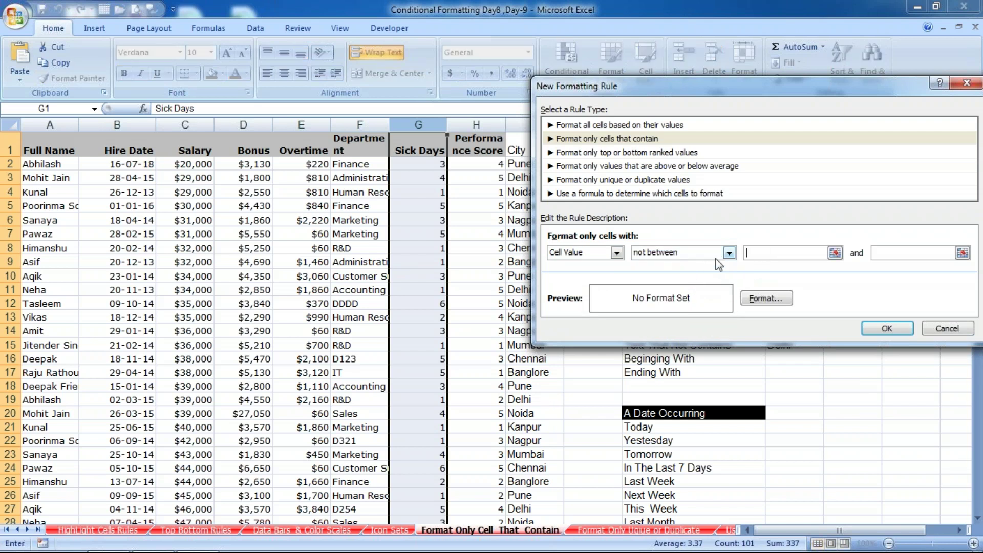
{"action": "left_click", "coordinate": [834, 252]}
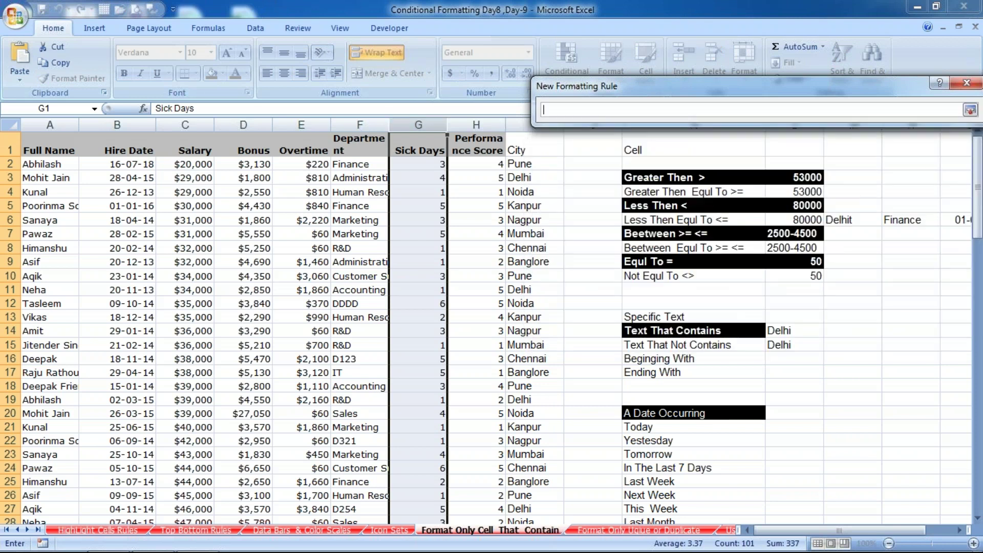
Enter 3 and 5 as the not-between limits for the Sick Days rule.
{"action": "left_click", "coordinate": [428, 122]}
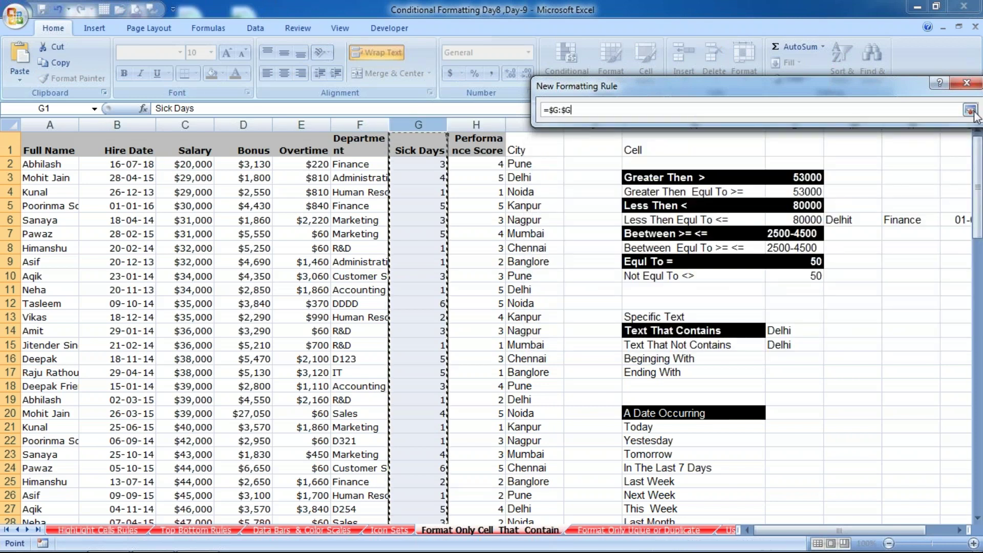
{"action": "left_click", "coordinate": [970, 109]}
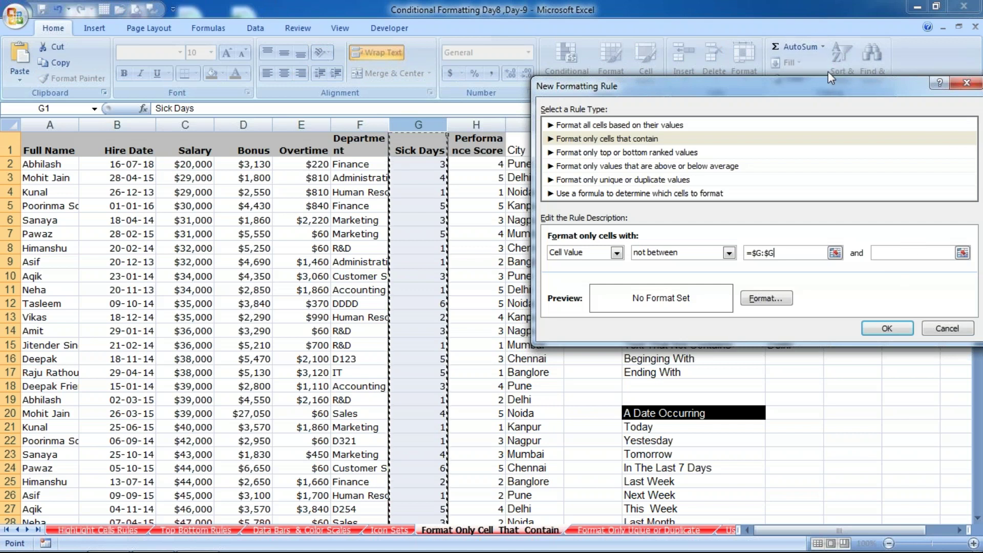
{"action": "mouse_move", "coordinate": [800, 87]}
{"action": "left_mouse_down"}
{"action": "mouse_move", "coordinate": [592, 91]}
{"action": "mouse_move", "coordinate": [532, 78]}
{"action": "left_mouse_up"}
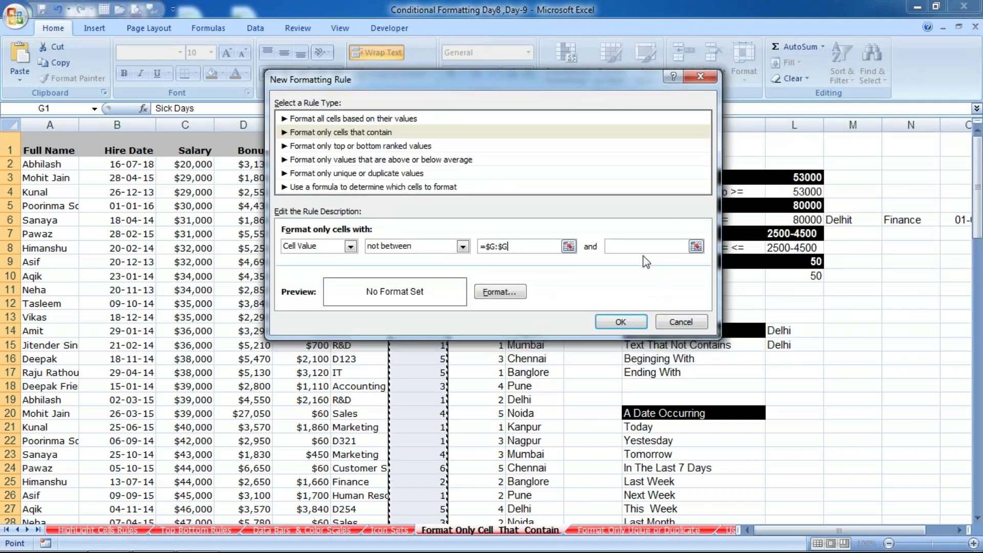
{"action": "left_click_drag", "start_coordinate": [551, 245], "coordinate": [484, 240]}
{"action": "type", "text": "3"}
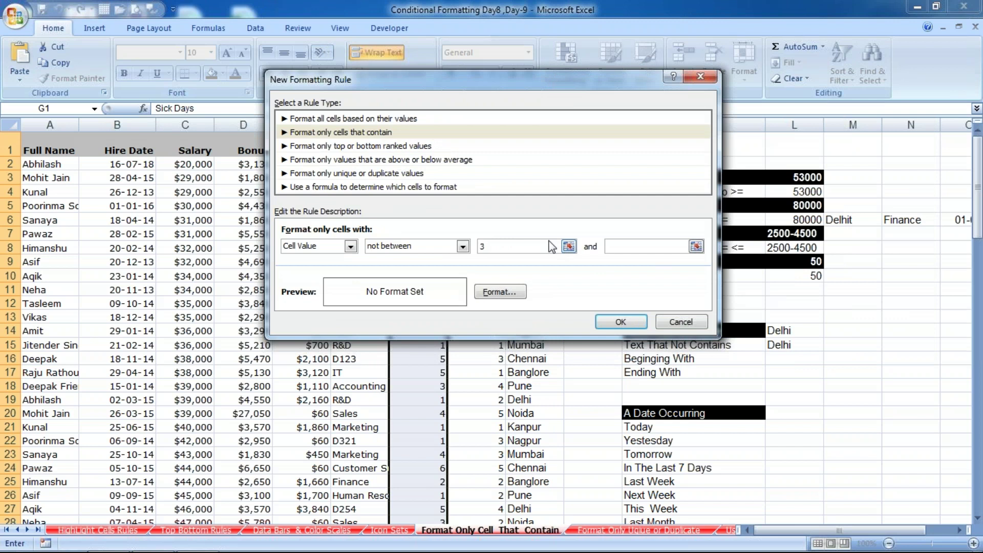
{"action": "key", "text": "Tab"}
{"action": "type", "text": "5"}
Give matching Sick Days cells a dark grey fill and apply the rule.
{"action": "left_click", "coordinate": [494, 292]}
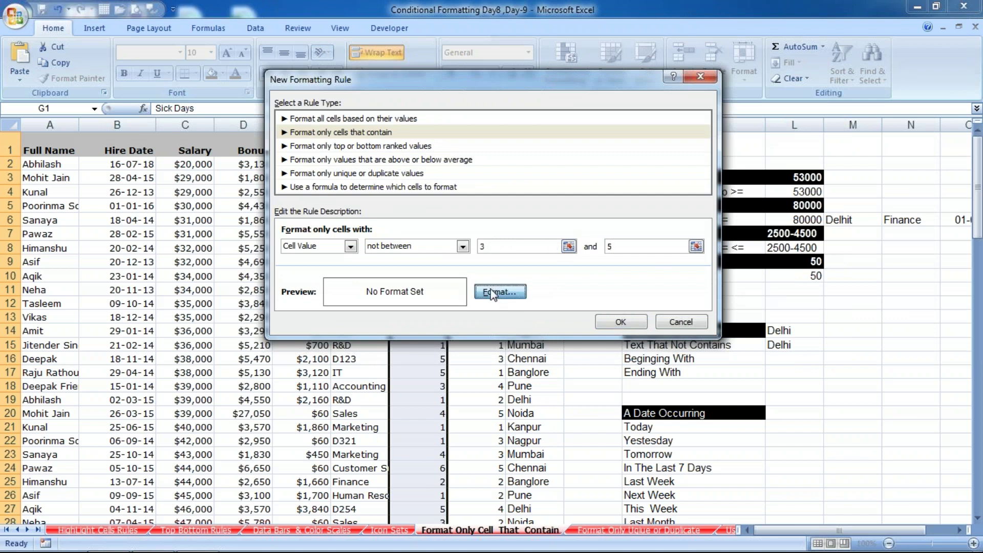
{"action": "left_click", "coordinate": [631, 75]}
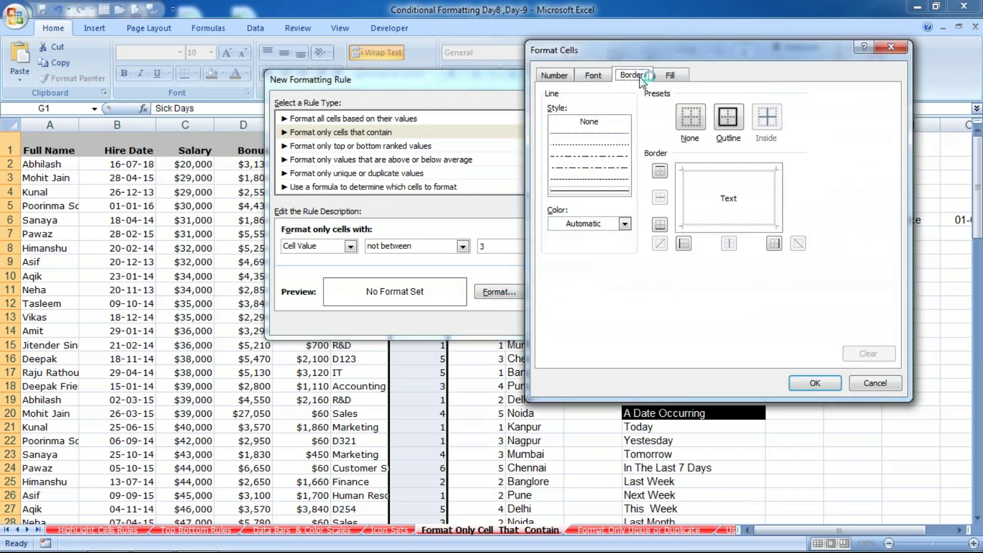
{"action": "left_click", "coordinate": [670, 74]}
{"action": "left_click", "coordinate": [639, 221]}
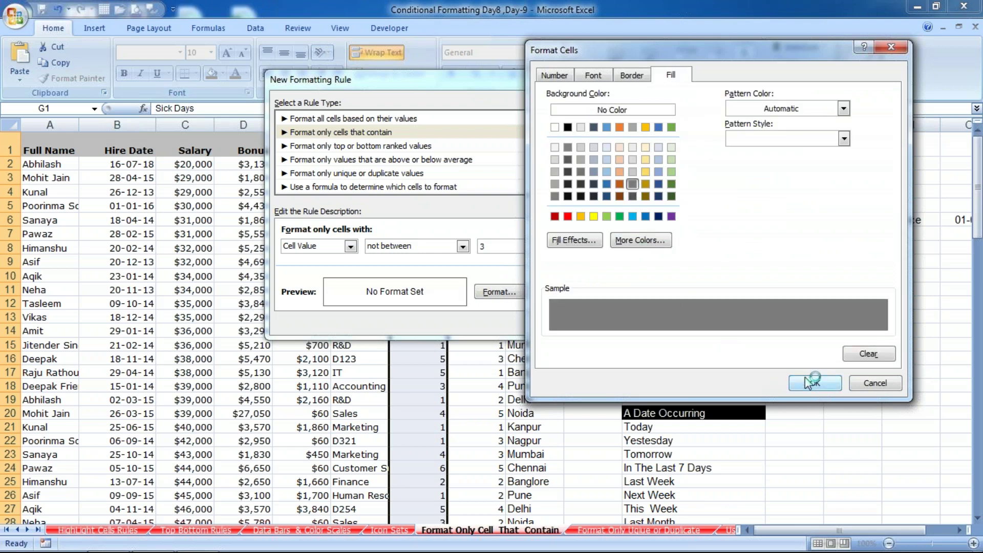
{"action": "left_click", "coordinate": [807, 385]}
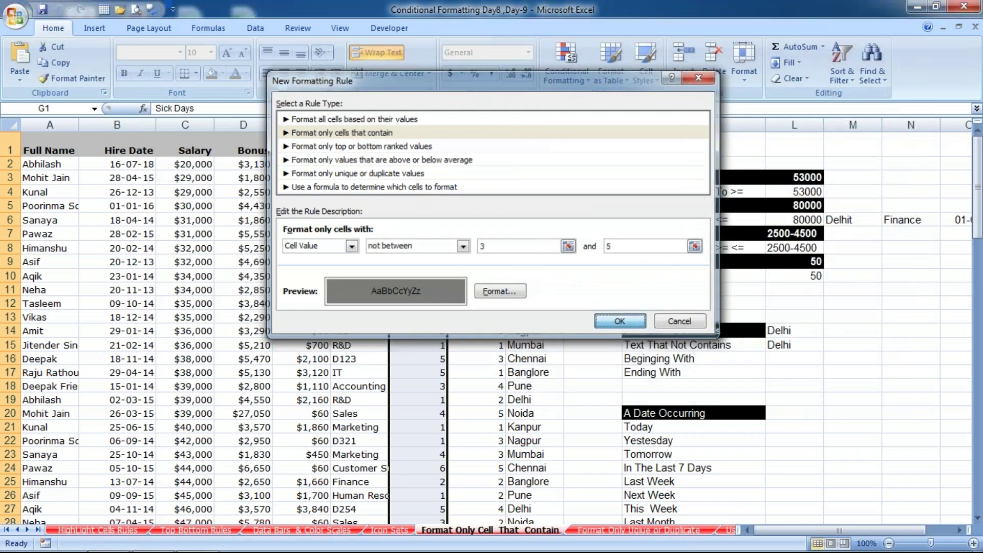
{"action": "left_click", "coordinate": [620, 321]}
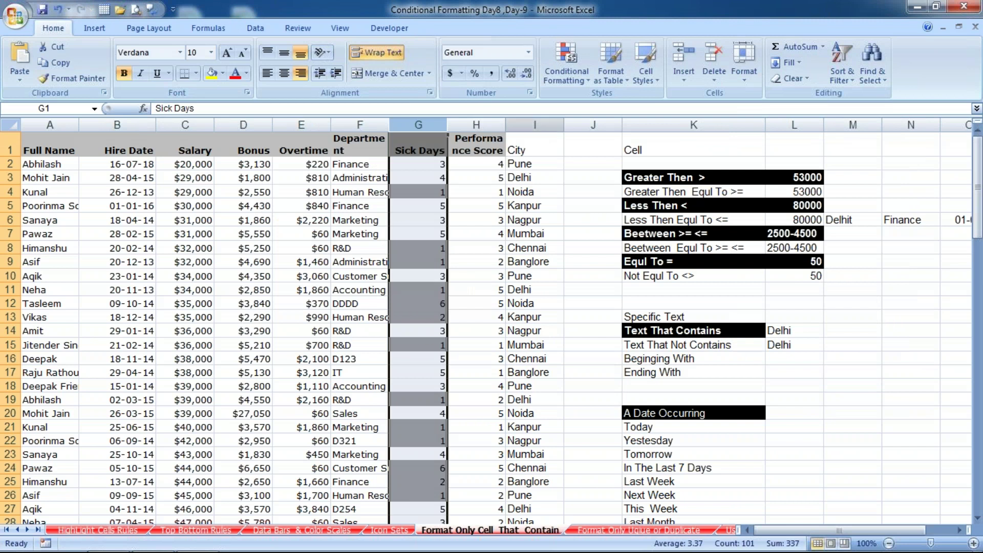
{"action": "left_click", "coordinate": [566, 61]}
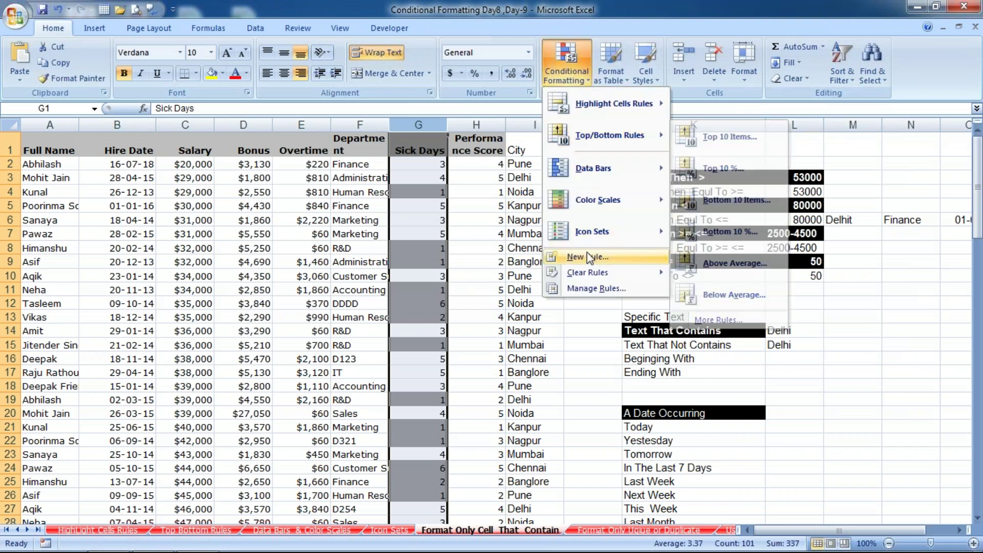
{"action": "left_click", "coordinate": [587, 255]}
{"action": "left_click", "coordinate": [399, 115]}
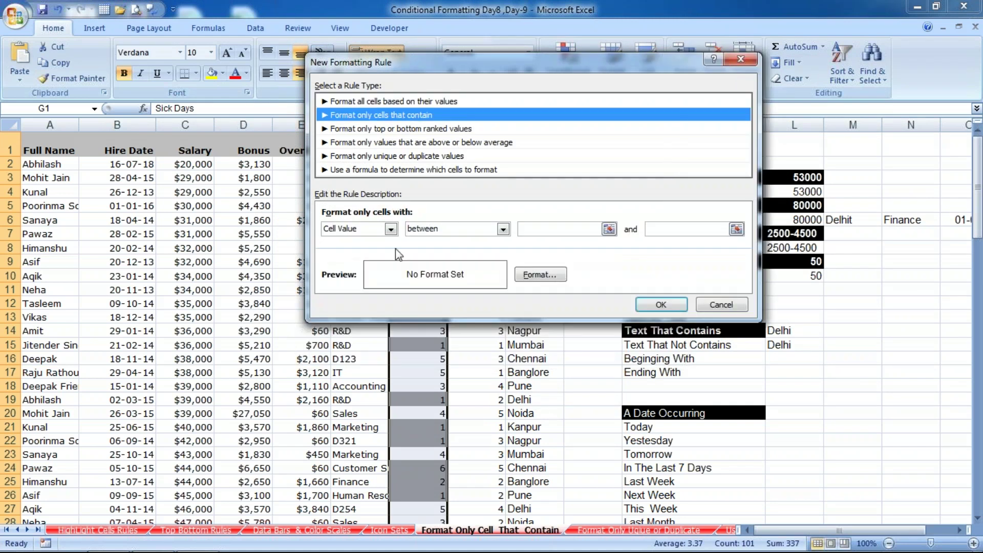
{"action": "left_click", "coordinate": [395, 229]}
{"action": "left_click", "coordinate": [414, 228]}
{"action": "left_click", "coordinate": [417, 233]}
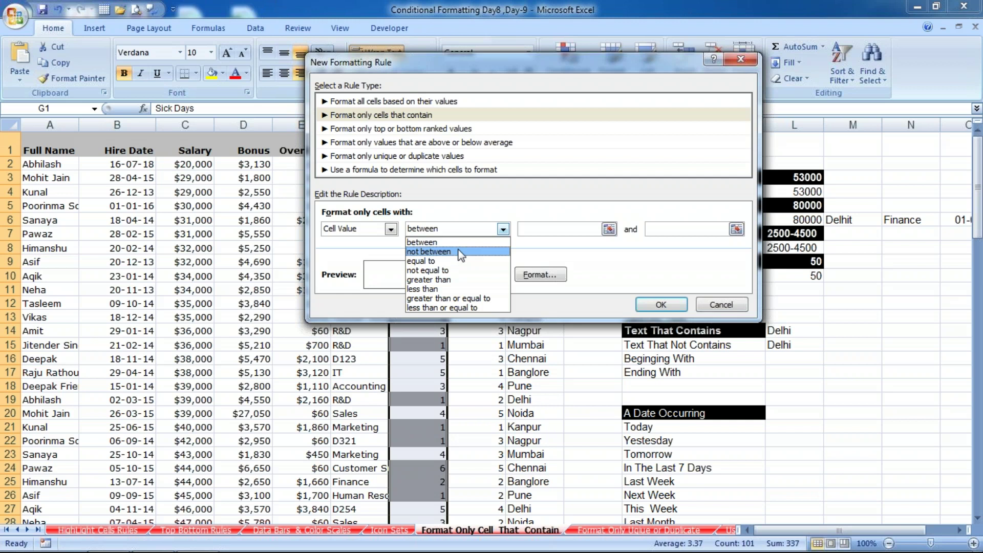
{"action": "left_click", "coordinate": [391, 228]}
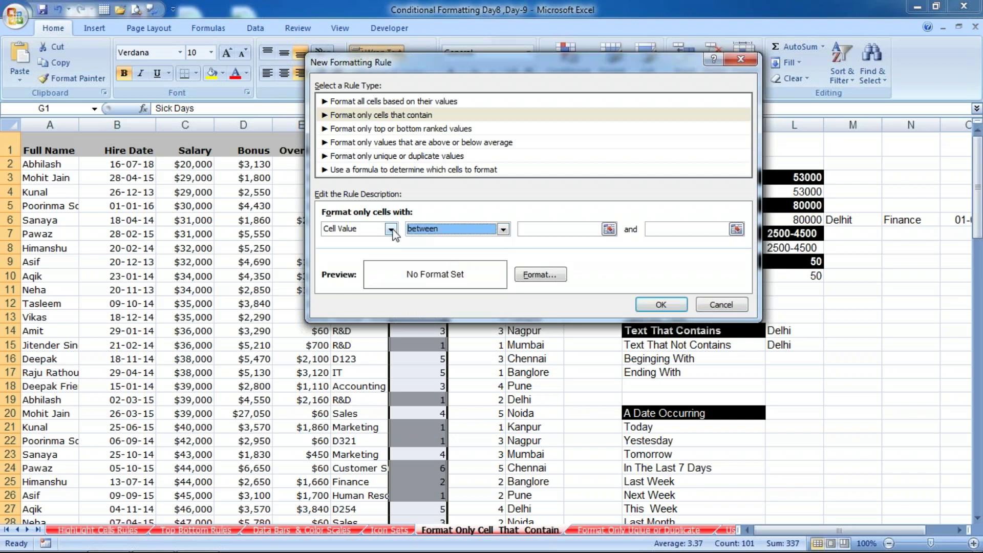
{"action": "left_click", "coordinate": [391, 228]}
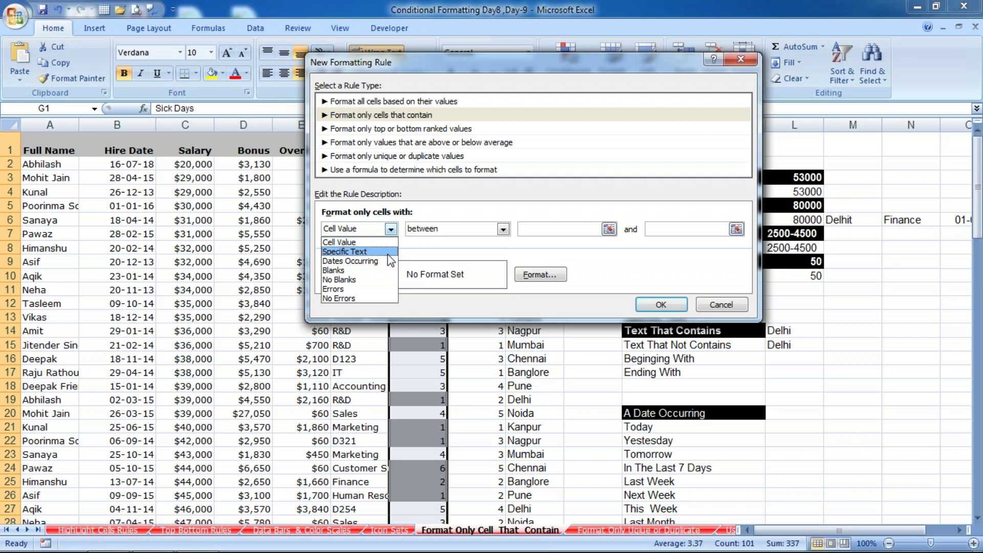
{"action": "left_click", "coordinate": [387, 254]}
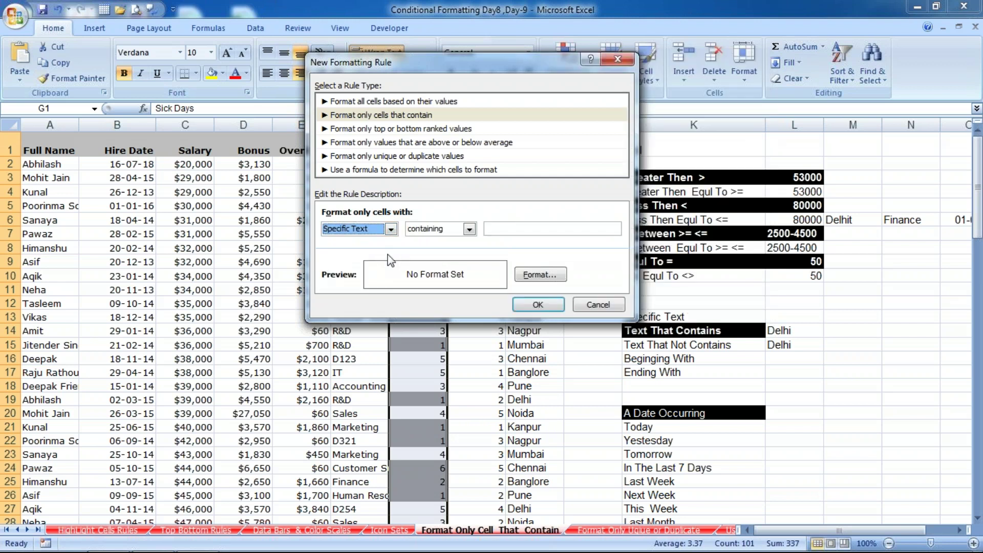
{"action": "left_click", "coordinate": [610, 65]}
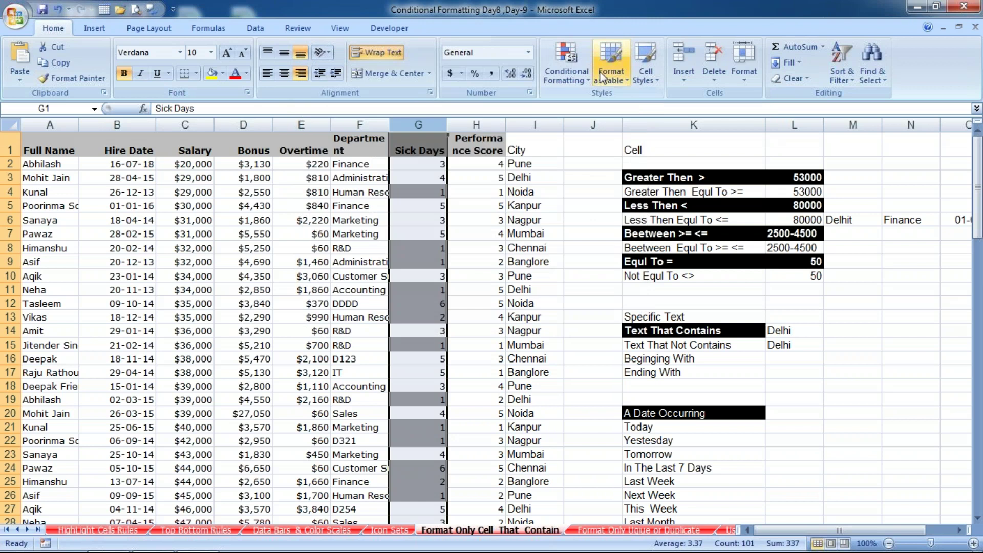
{"action": "left_click", "coordinate": [566, 61]}
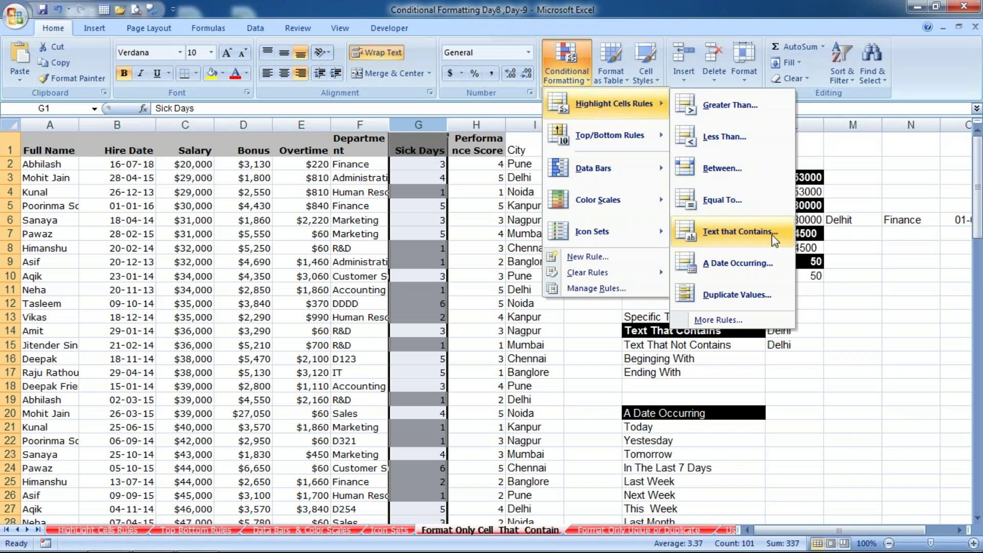
{"action": "left_click", "coordinate": [606, 257]}
{"action": "left_click", "coordinate": [404, 97]}
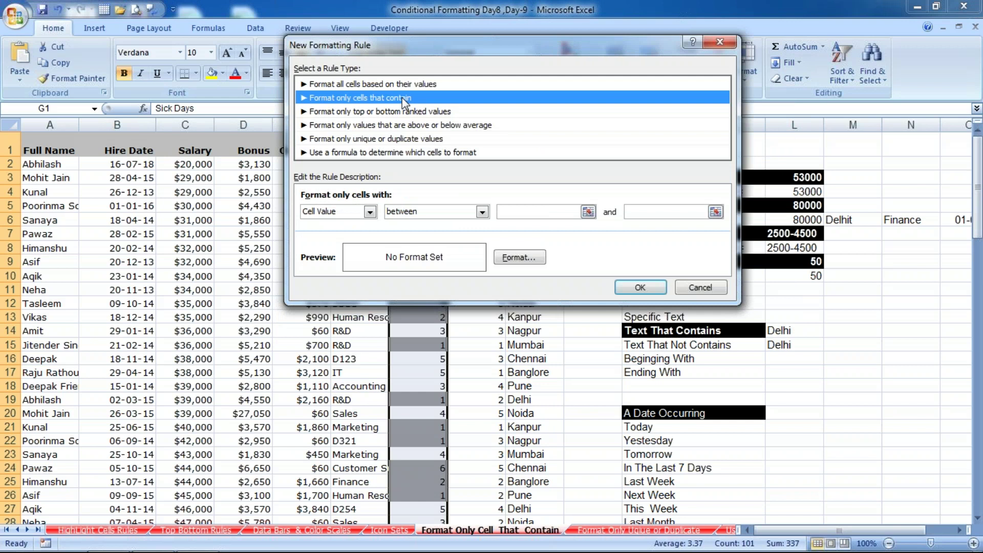
{"action": "left_click", "coordinate": [369, 211]}
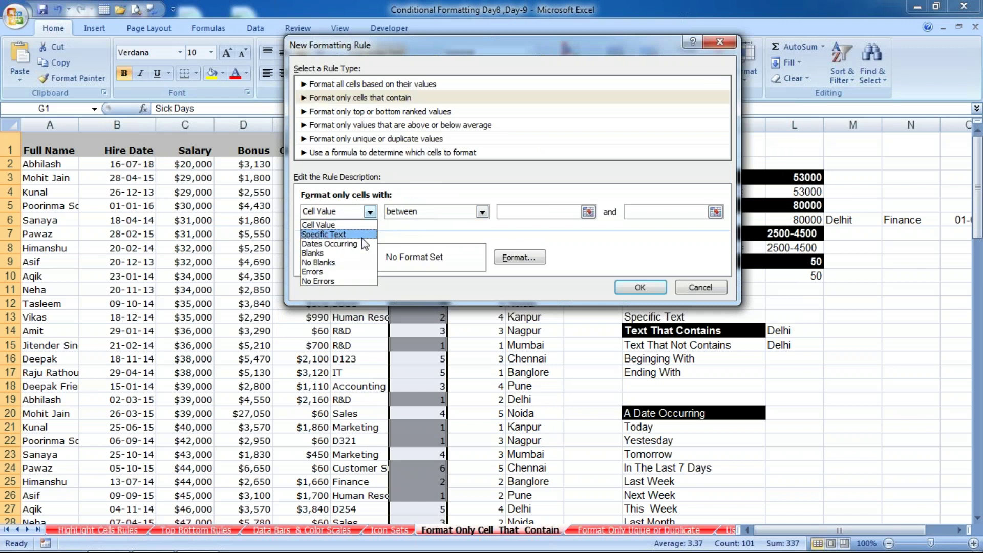
{"action": "left_click", "coordinate": [362, 236]}
{"action": "left_click", "coordinate": [423, 212]}
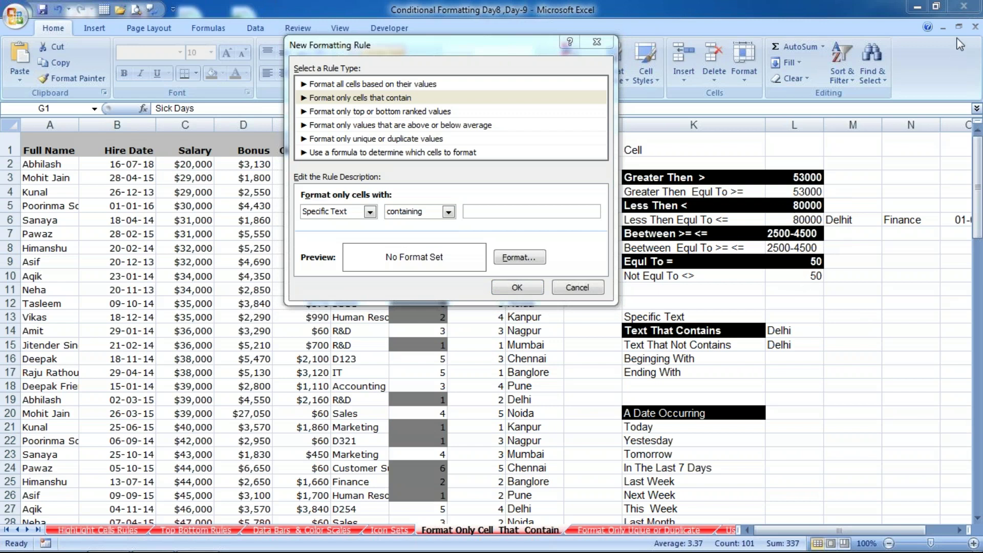
{"action": "left_click", "coordinate": [410, 211]}
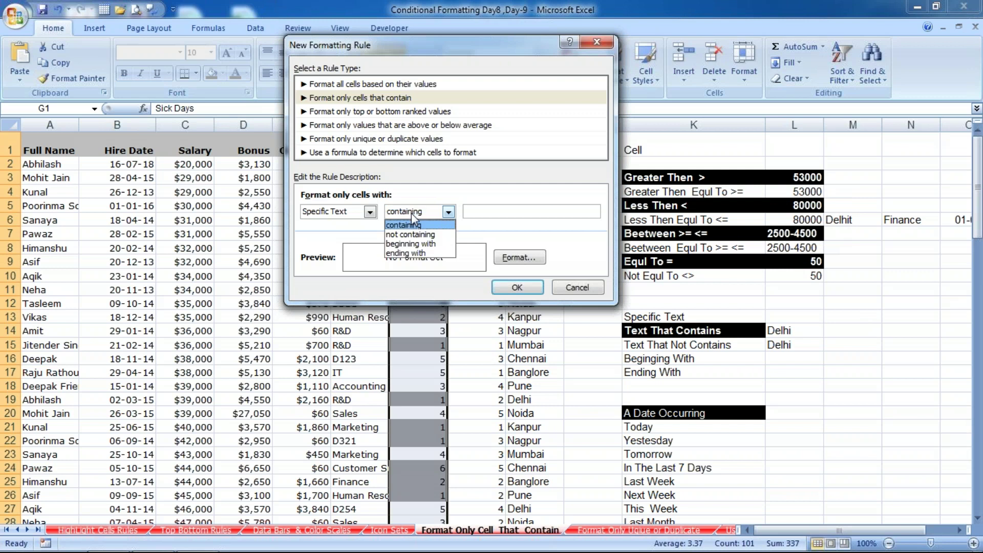
{"action": "left_click", "coordinate": [419, 225]}
{"action": "left_click", "coordinate": [497, 212]}
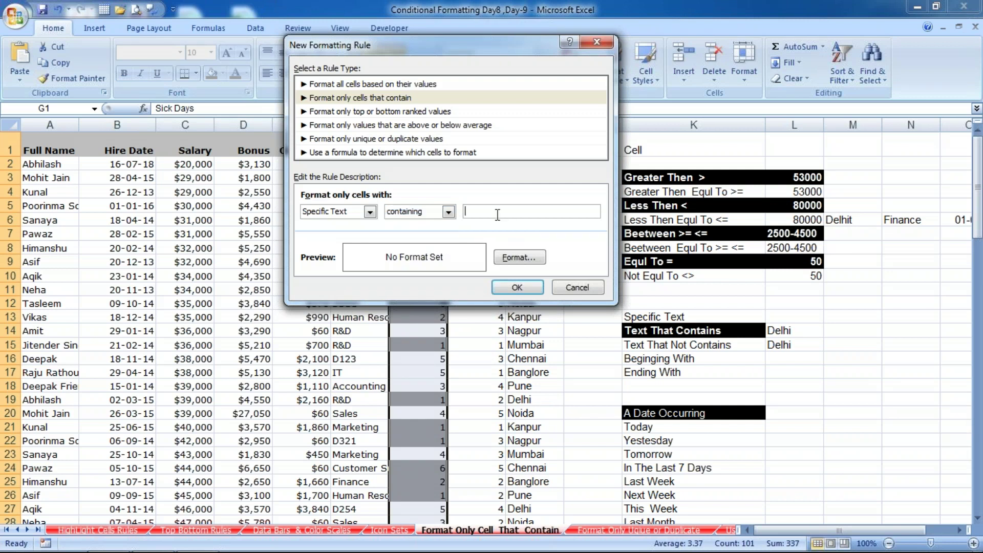
{"action": "left_click", "coordinate": [594, 42]}
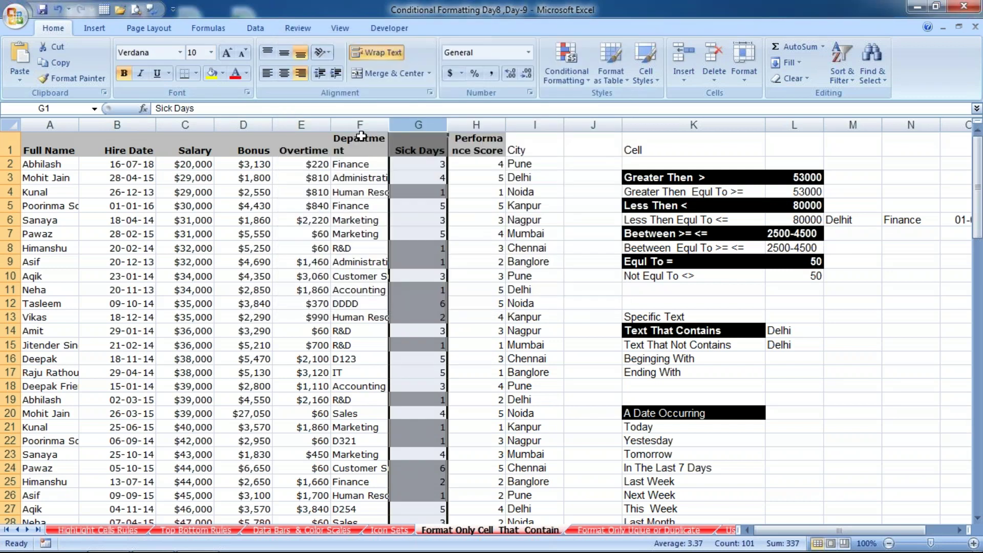
{"action": "key", "text": "Left"}
{"action": "left_click", "coordinate": [566, 68]}
{"action": "mouse_move", "coordinate": [606, 103]}
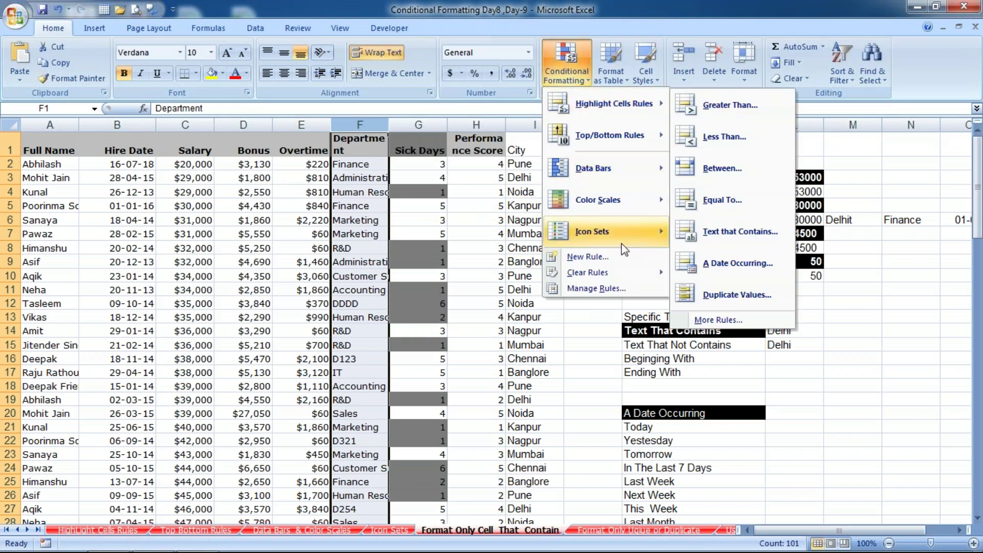
Add a Specific Text rule filling Department cells containing FINANCE in orange.
{"action": "left_click", "coordinate": [589, 257]}
{"action": "left_click", "coordinate": [402, 82]}
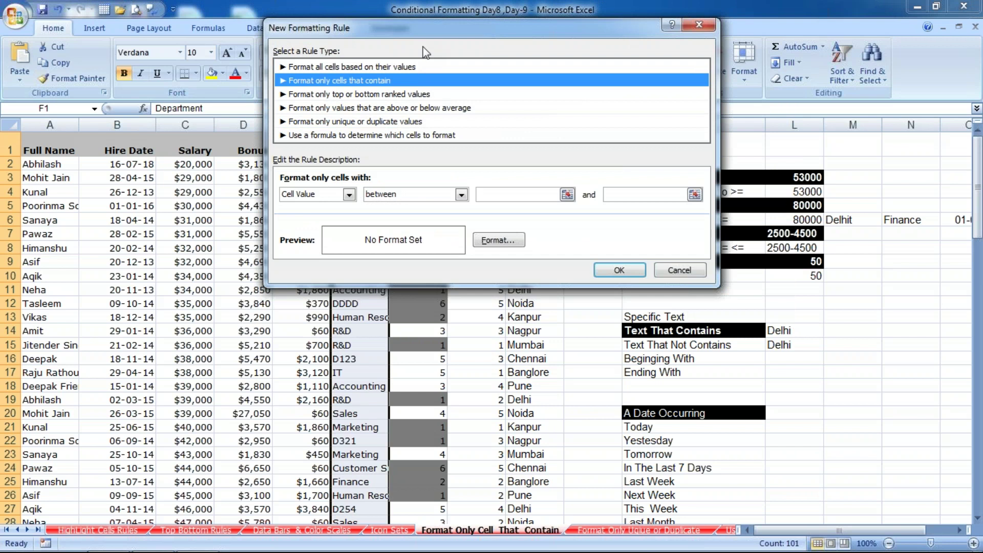
{"action": "left_click_drag", "start_coordinate": [438, 34], "coordinate": [699, 65]}
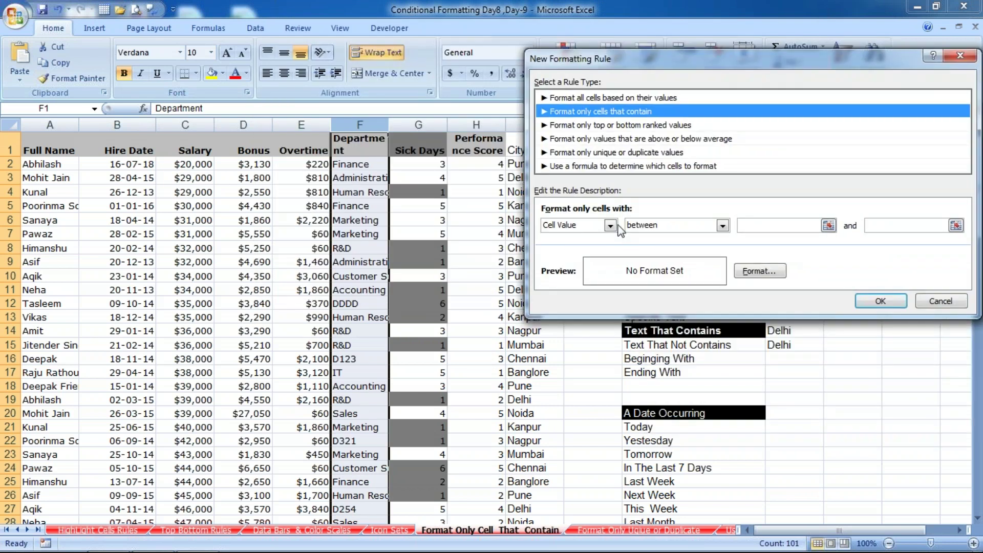
{"action": "left_click", "coordinate": [609, 226]}
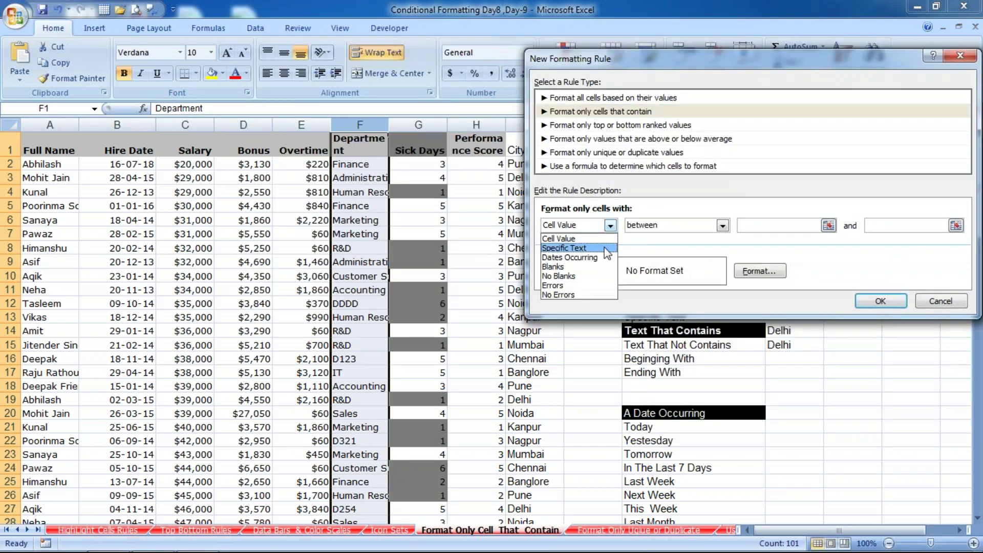
{"action": "left_click", "coordinate": [605, 248]}
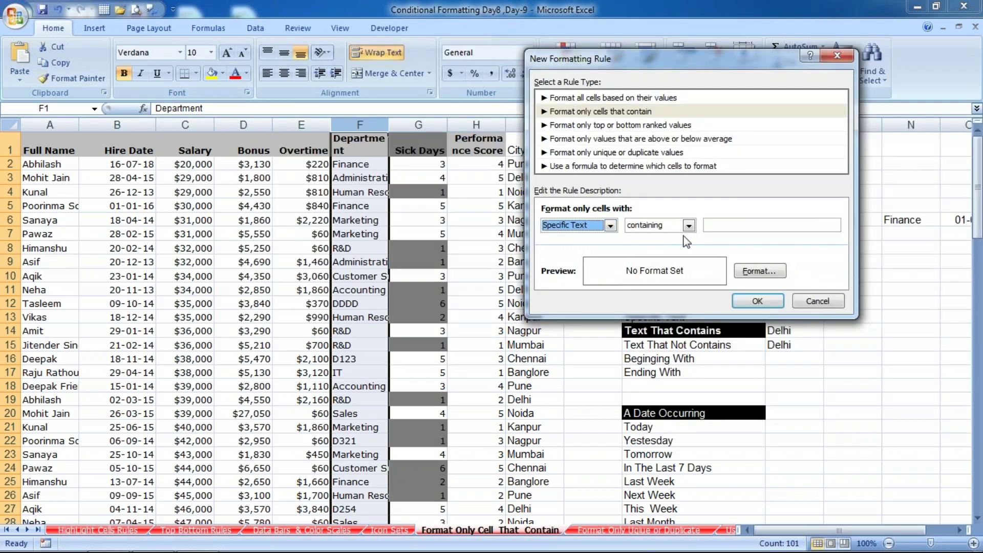
{"action": "left_click", "coordinate": [735, 222]}
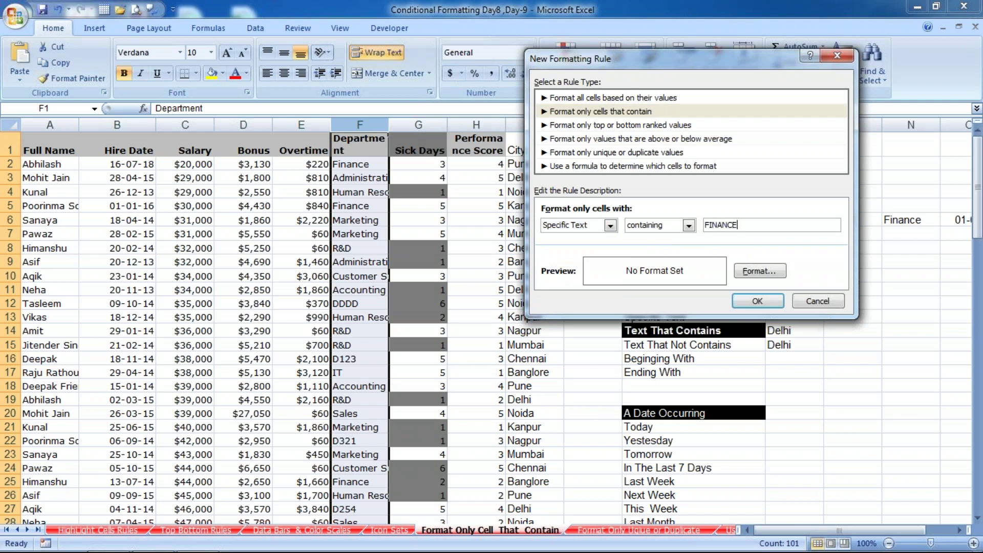
{"action": "left_click", "coordinate": [748, 268]}
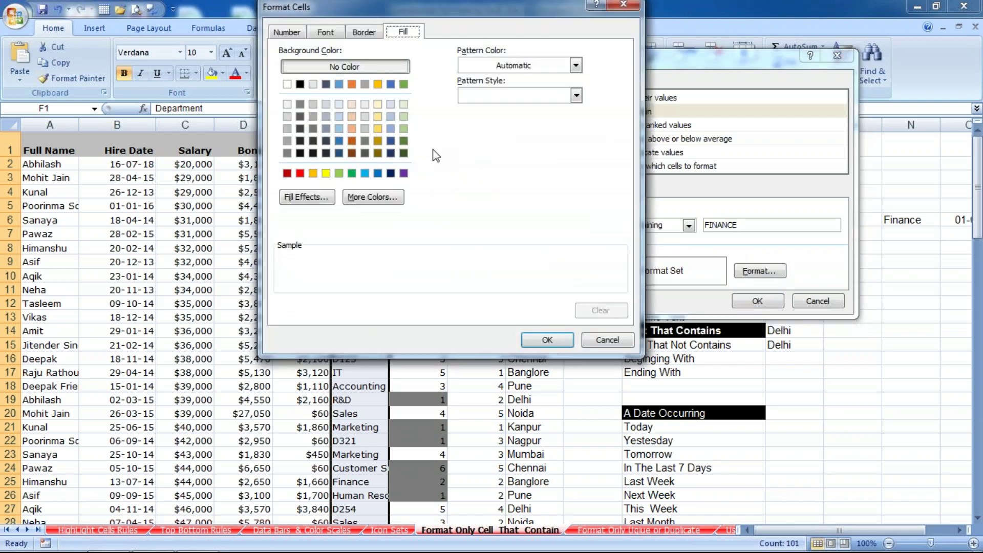
{"action": "left_click", "coordinate": [313, 173]}
{"action": "left_click", "coordinate": [558, 336]}
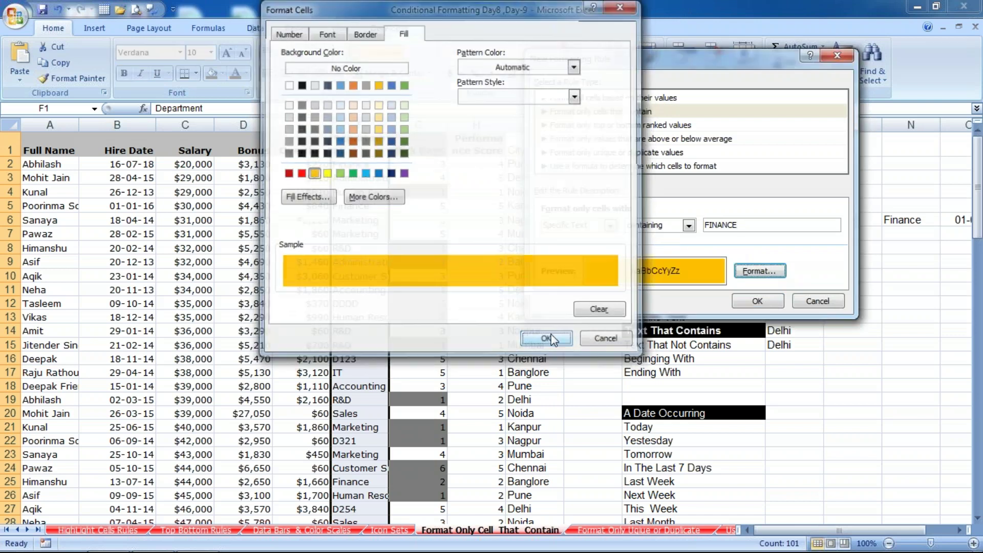
{"action": "left_click", "coordinate": [768, 300]}
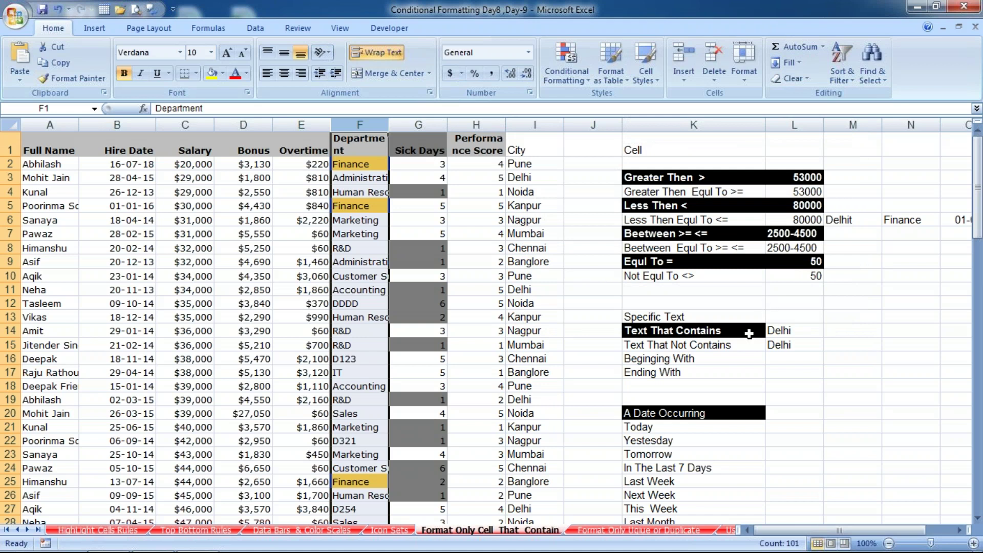
{"action": "left_click", "coordinate": [563, 77]}
{"action": "mouse_move", "coordinate": [609, 135]}
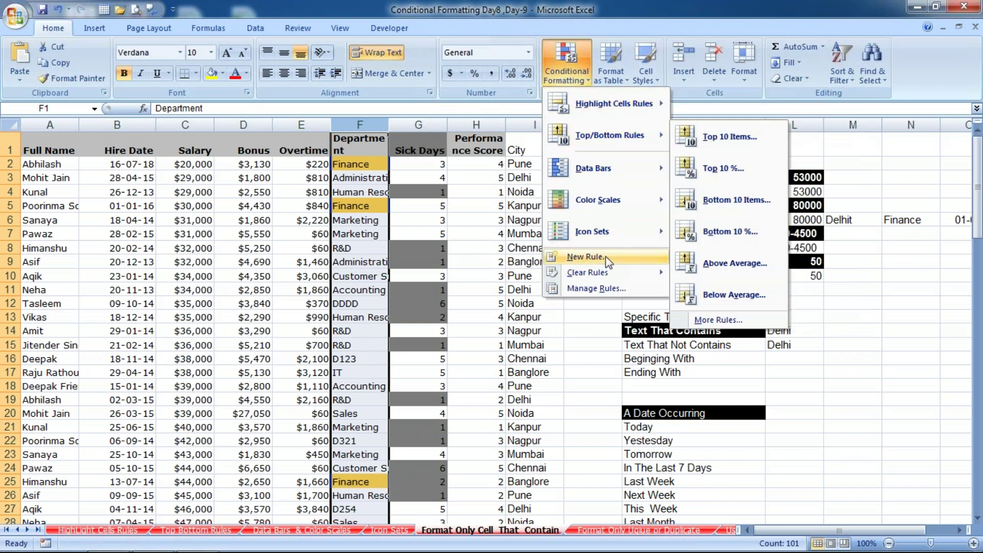
Add an unformatted Specific Text rule for Department cells not containing FINANCE.
{"action": "left_click", "coordinate": [586, 256]}
{"action": "left_click", "coordinate": [594, 94]}
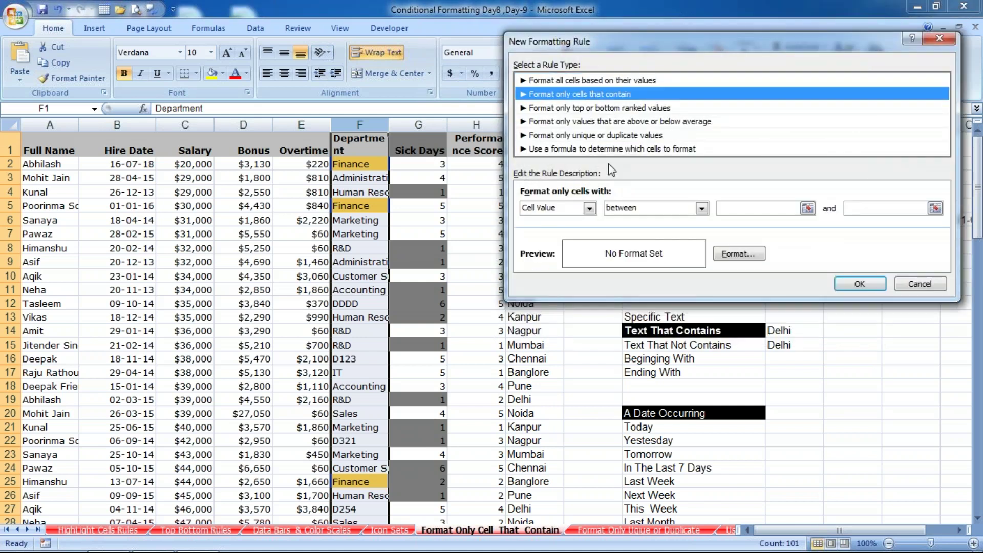
{"action": "left_click", "coordinate": [635, 208]}
{"action": "left_click", "coordinate": [576, 212]}
{"action": "left_click", "coordinate": [576, 212]}
{"action": "left_click", "coordinate": [553, 231]}
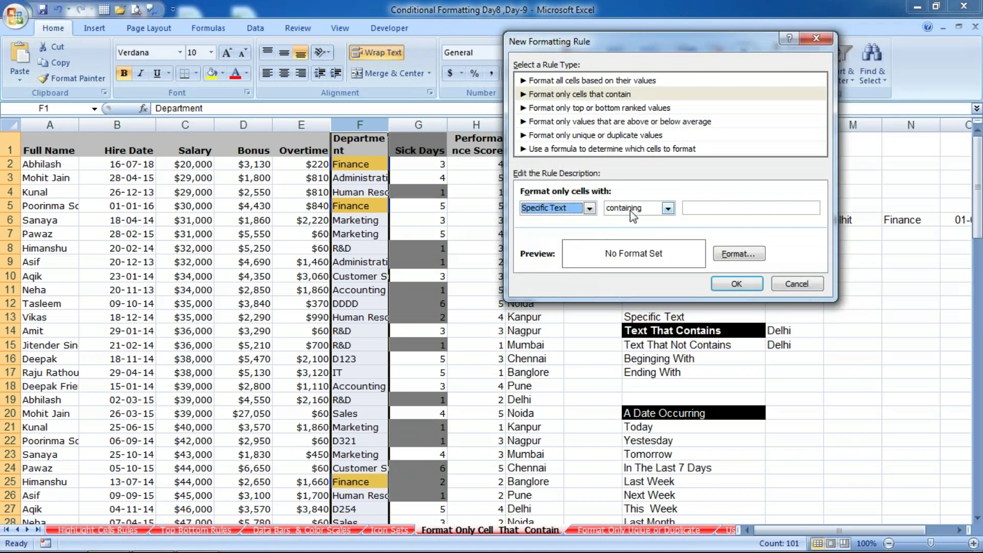
{"action": "left_click", "coordinate": [632, 209]}
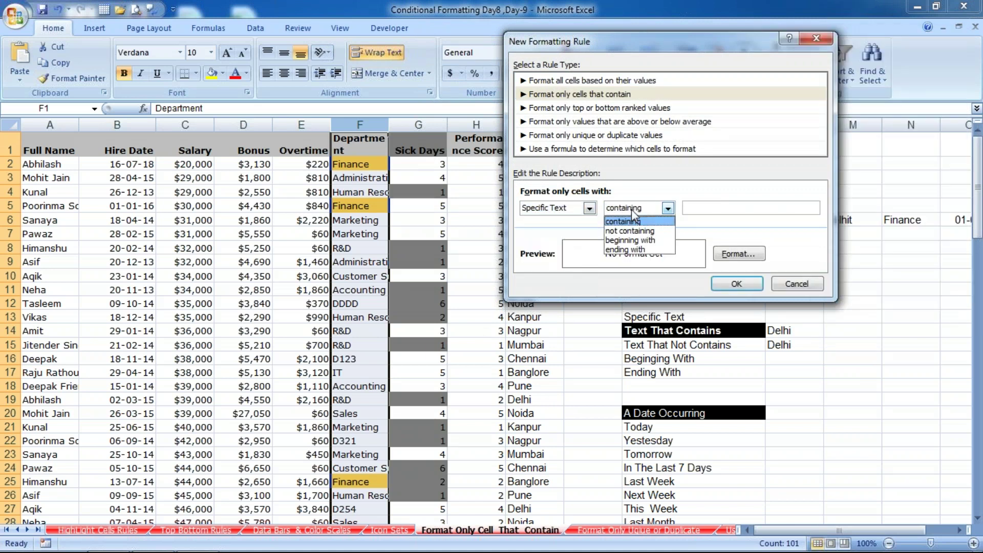
{"action": "left_click", "coordinate": [646, 232]}
{"action": "left_click", "coordinate": [724, 208]}
{"action": "type", "text": "FINANC"}
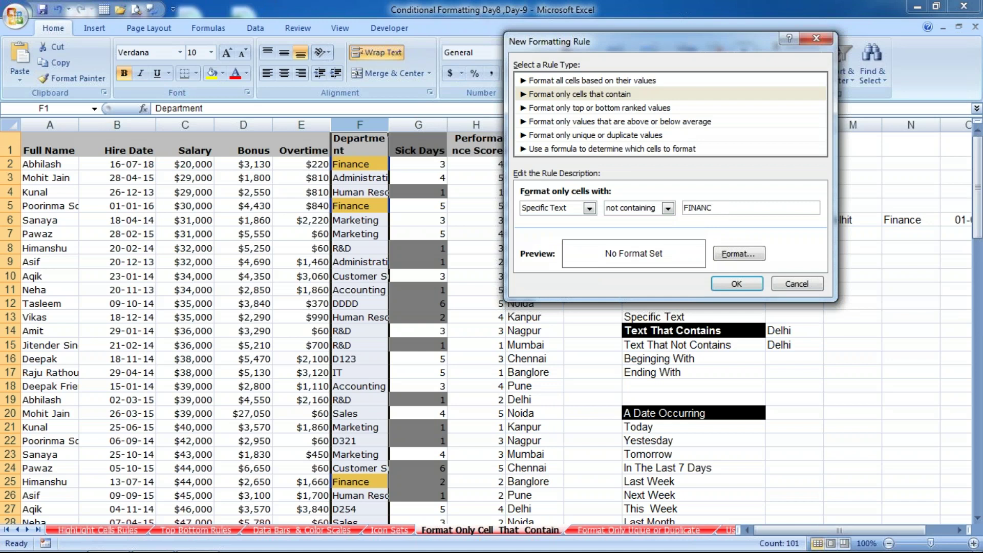
{"action": "type", "text": "E"}
{"action": "key", "text": "Return"}
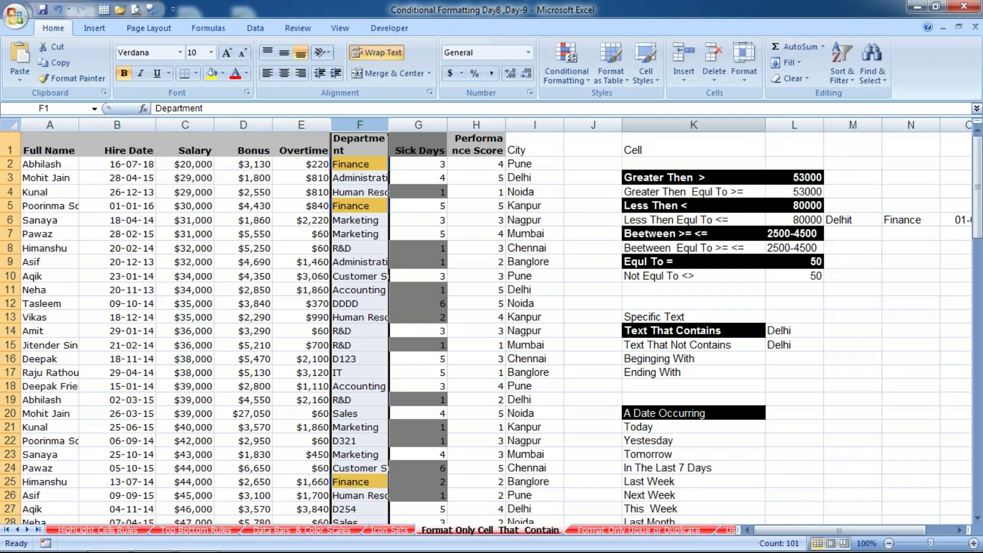
Start a new Specific Text rule matching Department cells containing FINANCE.
{"action": "left_click", "coordinate": [558, 63]}
{"action": "left_click", "coordinate": [585, 256]}
{"action": "left_click", "coordinate": [584, 77]}
{"action": "left_click", "coordinate": [609, 193]}
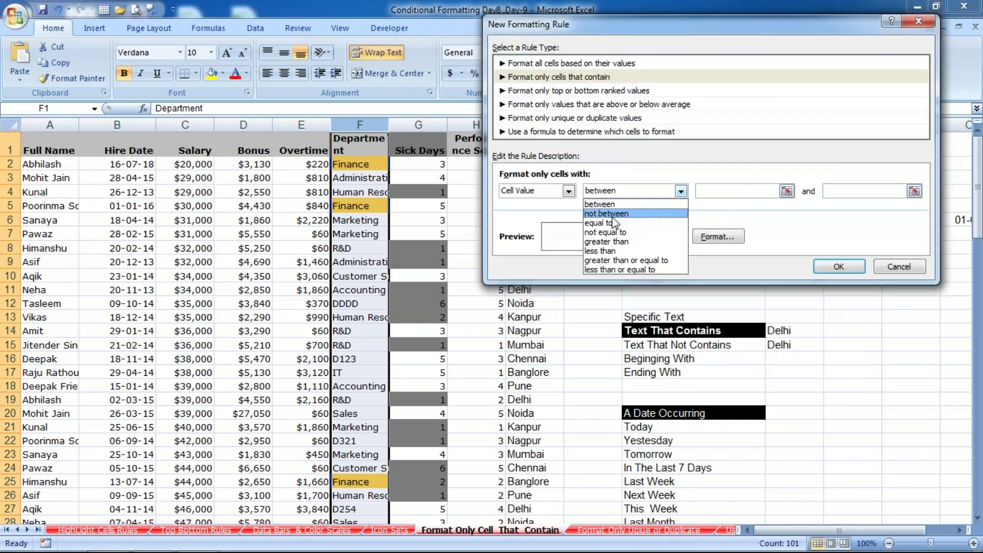
{"action": "left_click", "coordinate": [569, 191]}
{"action": "left_click", "coordinate": [568, 191]}
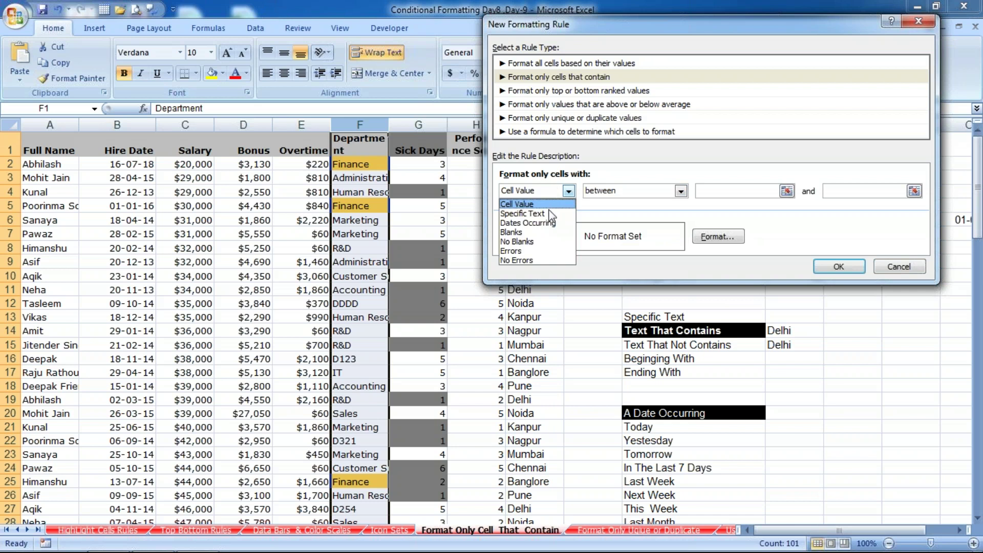
{"action": "left_click", "coordinate": [553, 212]}
{"action": "left_click", "coordinate": [681, 192]}
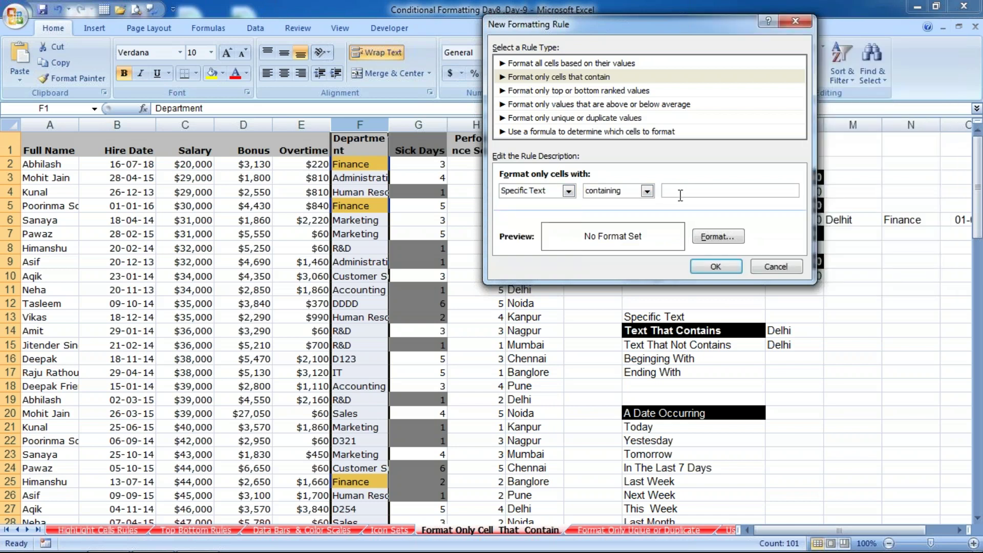
{"action": "type", "text": "FINANCE"}
Give the FINANCE matches a green fill and apply the rule.
{"action": "left_click", "coordinate": [718, 237]}
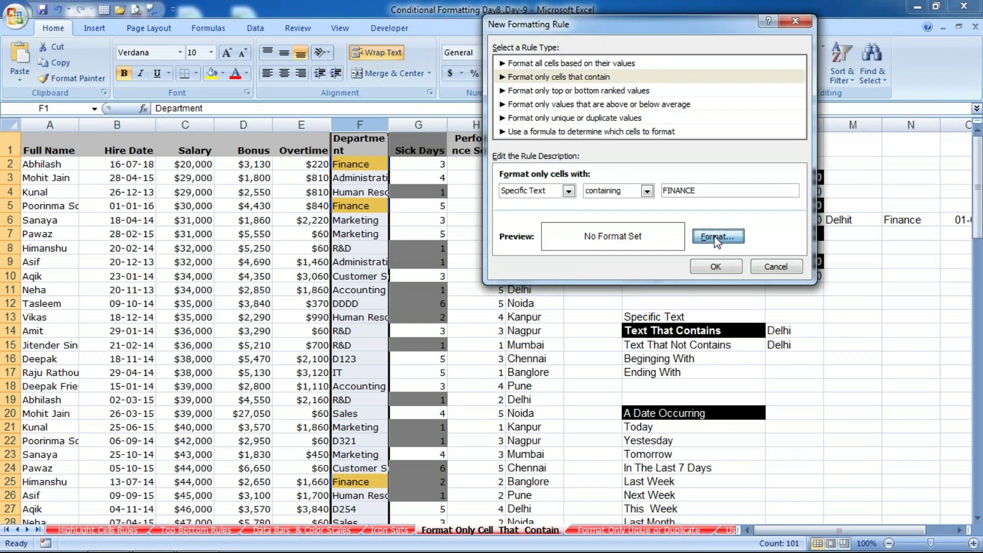
{"action": "left_click", "coordinate": [546, 173]}
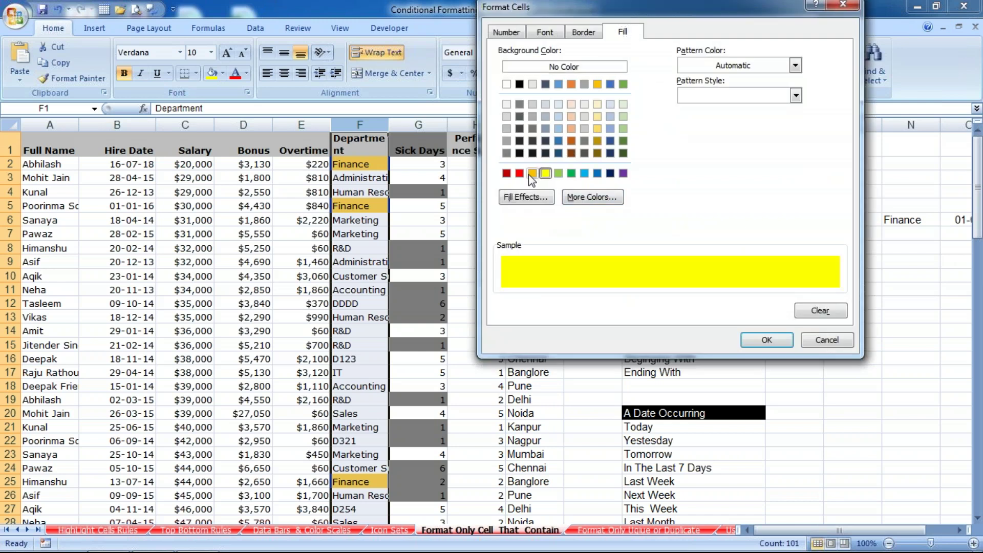
{"action": "left_click", "coordinate": [531, 174]}
{"action": "left_click", "coordinate": [571, 174]}
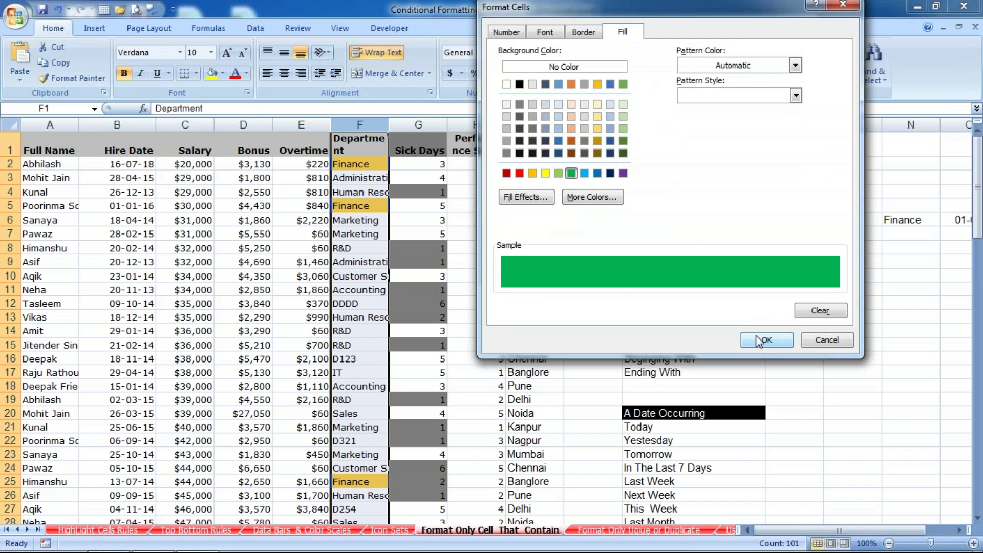
{"action": "left_click", "coordinate": [763, 340]}
{"action": "left_click", "coordinate": [717, 268]}
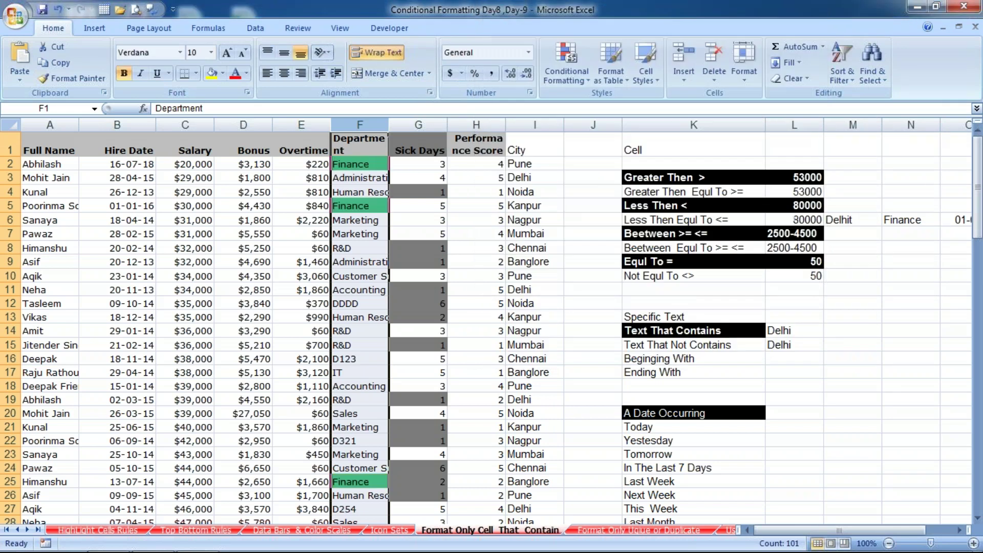
{"action": "left_click", "coordinate": [566, 69]}
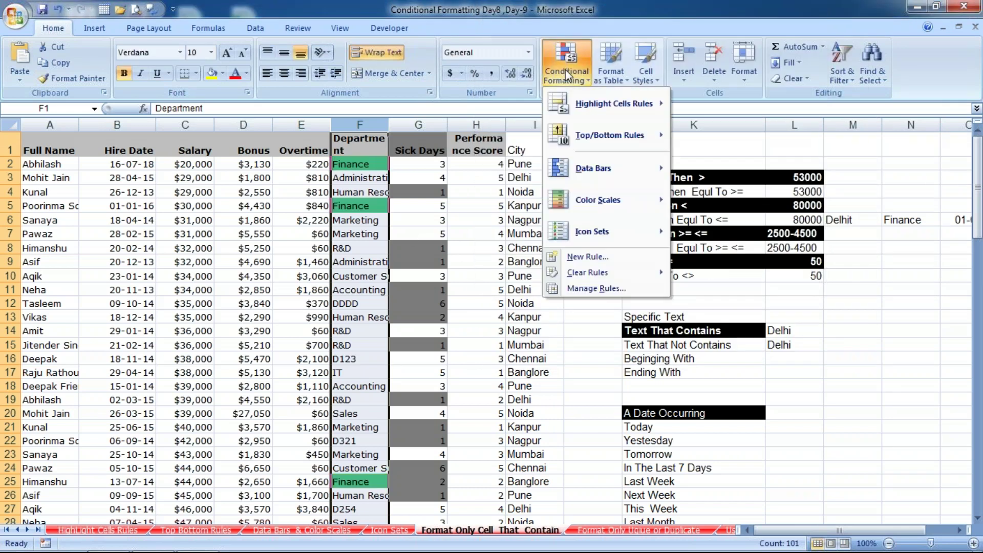
Set up a new Specific Text rule for Department cells not containing FINANCE.
{"action": "left_click", "coordinate": [595, 257]}
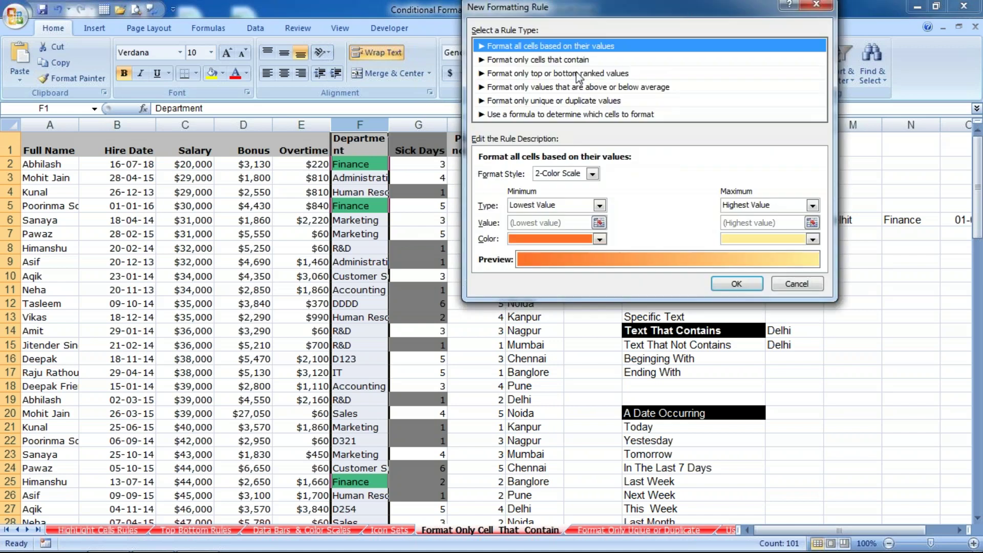
{"action": "left_click", "coordinate": [576, 60]}
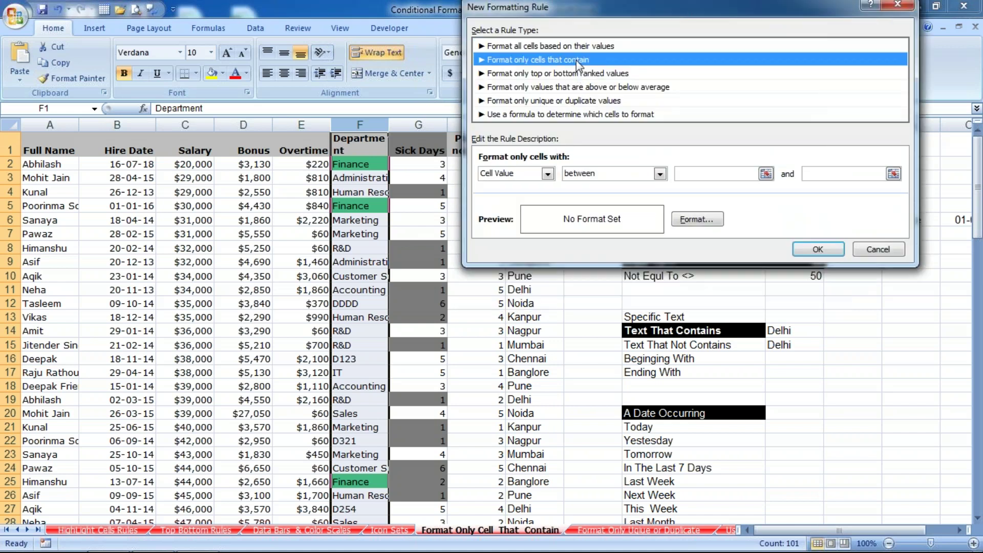
{"action": "left_click", "coordinate": [548, 174]}
{"action": "left_click", "coordinate": [530, 196]}
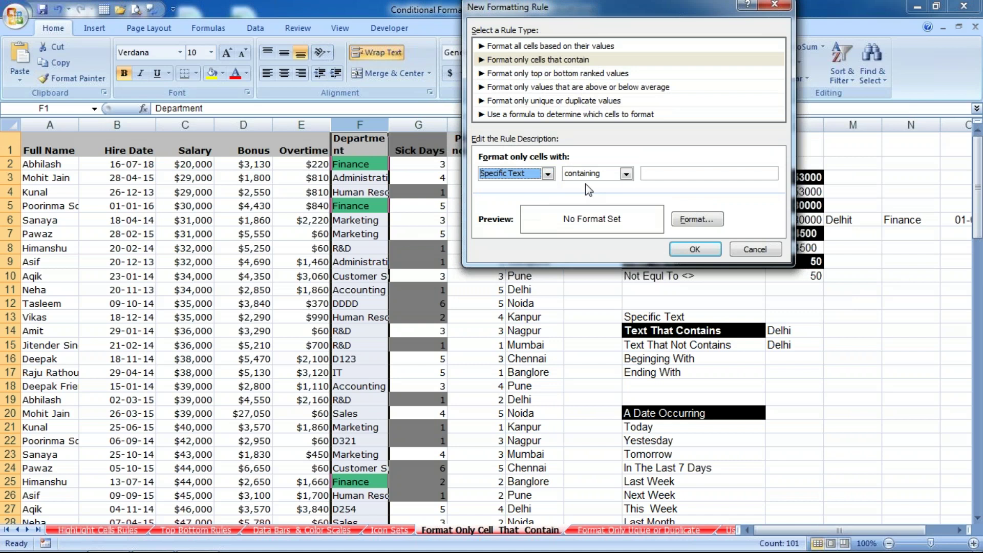
{"action": "left_click", "coordinate": [589, 174]}
{"action": "left_click", "coordinate": [589, 196]}
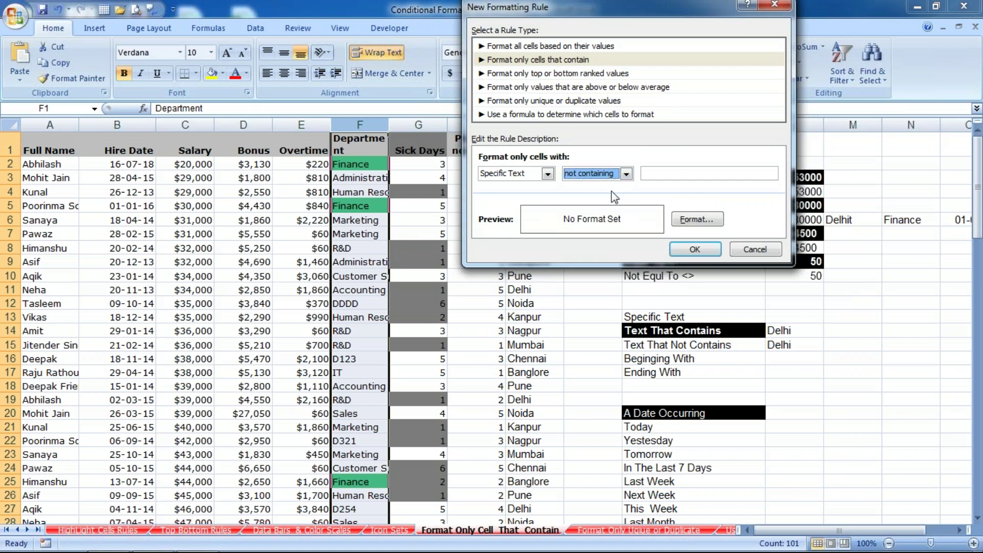
{"action": "left_click", "coordinate": [673, 175]}
{"action": "type", "text": "FINANCE"}
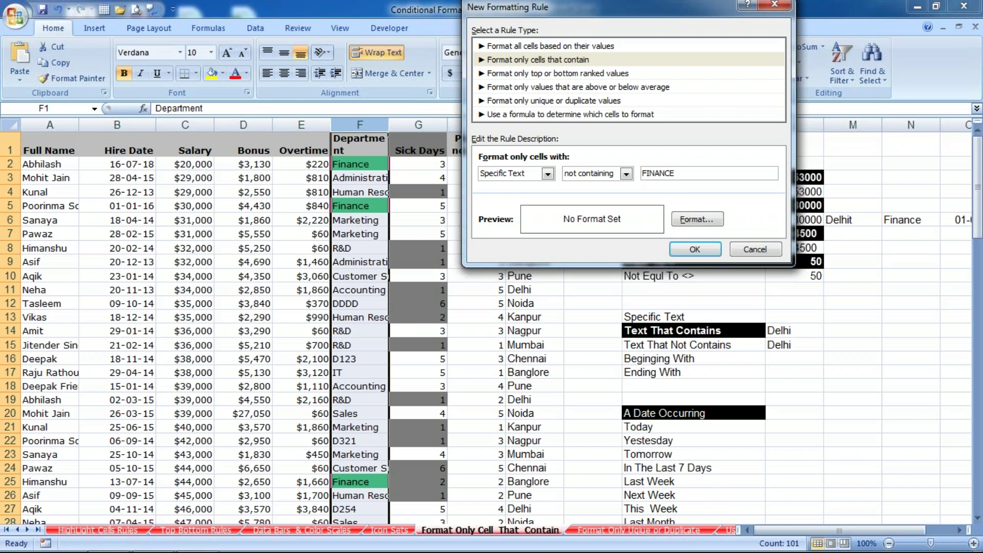
Fill the non-Finance cells grey, apply the rule, and deselect the column.
{"action": "left_click", "coordinate": [697, 219]}
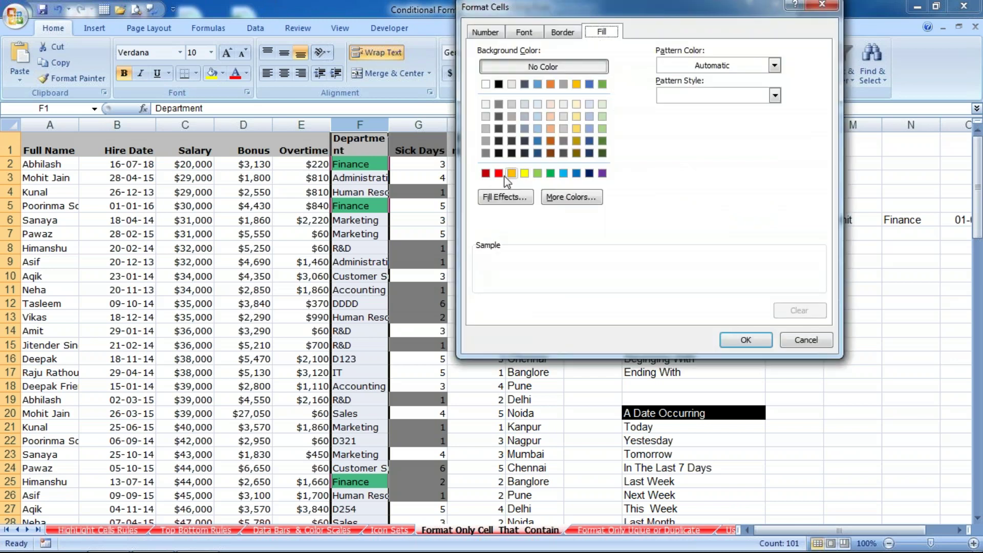
{"action": "left_click", "coordinate": [485, 152]}
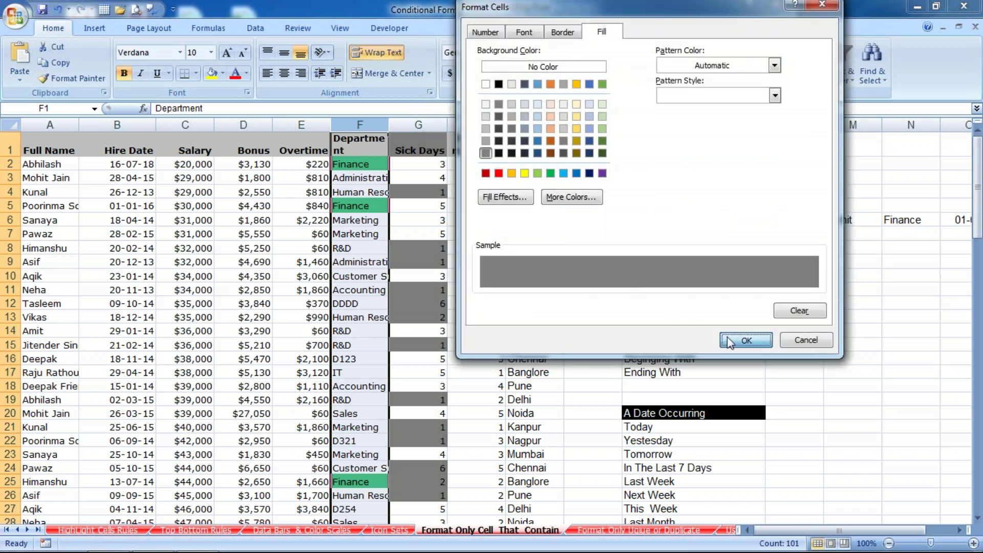
{"action": "left_click", "coordinate": [729, 338]}
{"action": "left_click", "coordinate": [674, 248]}
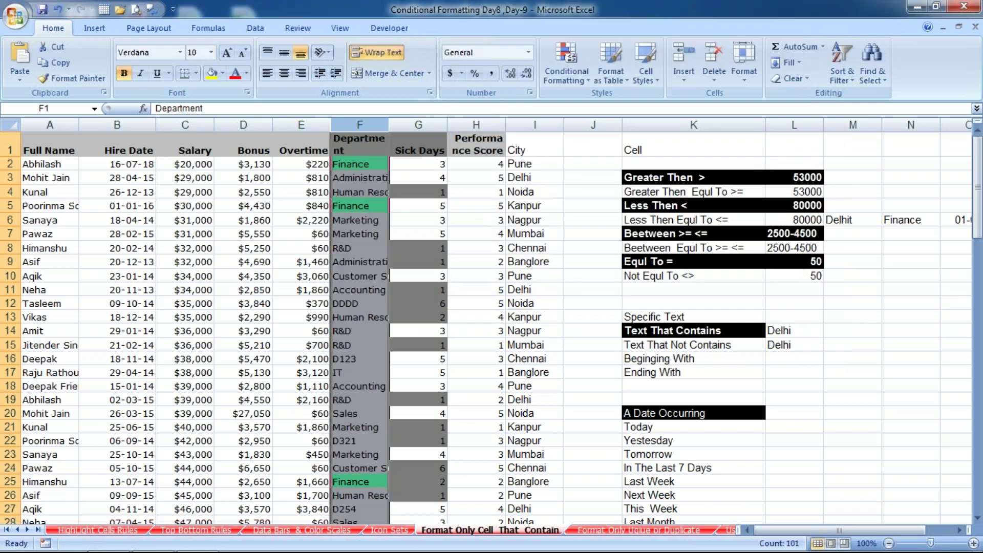
{"action": "left_click", "coordinate": [423, 260]}
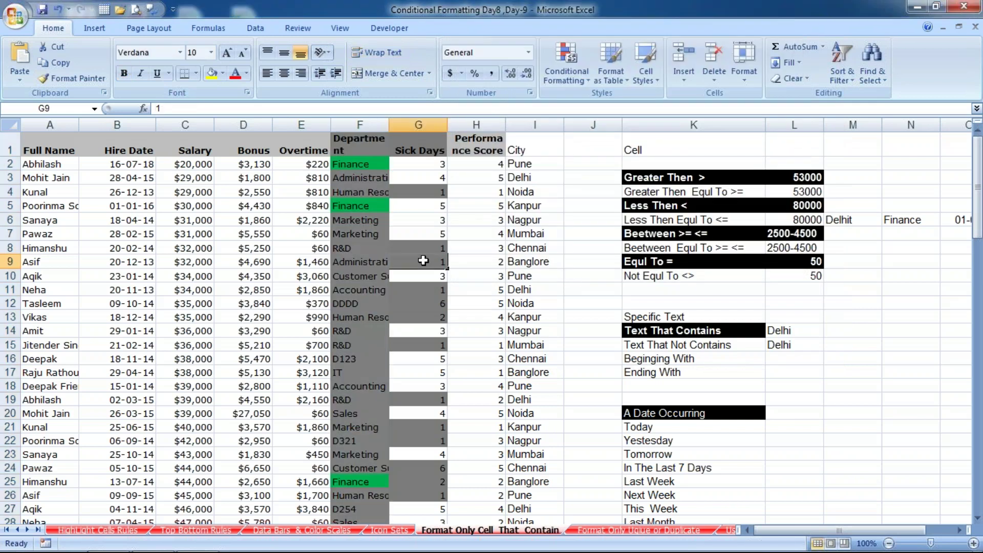
{"action": "left_click", "coordinate": [51, 125]}
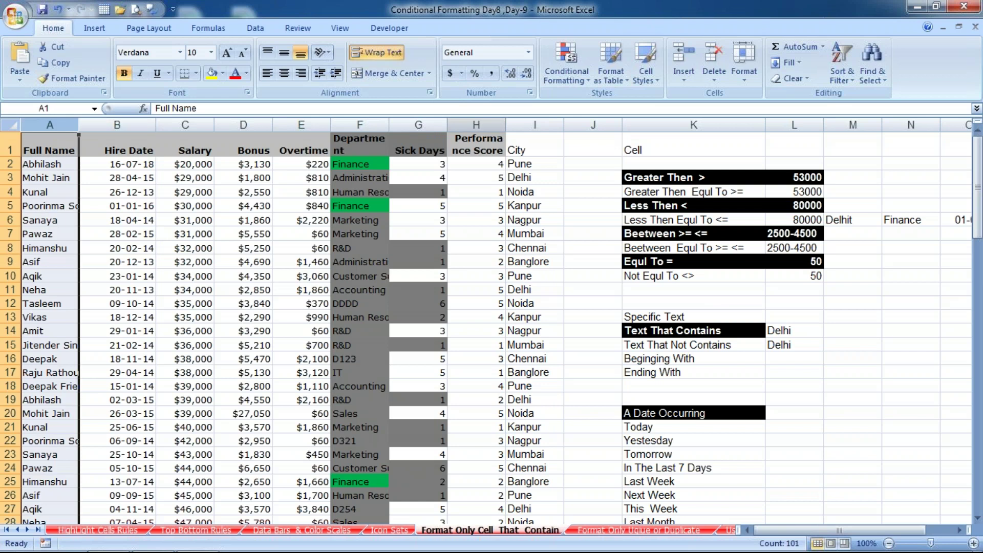
{"action": "left_click", "coordinate": [567, 61]}
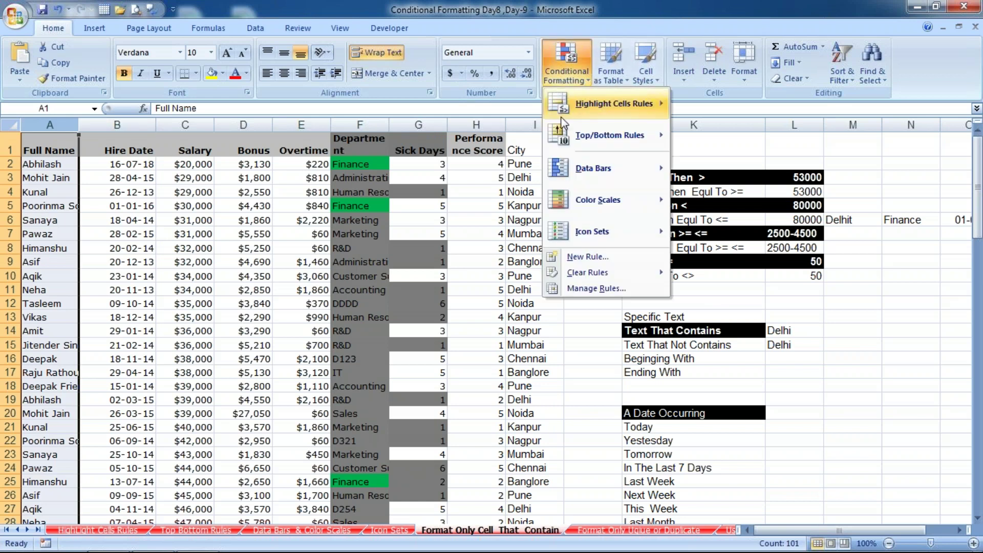
{"action": "left_click", "coordinate": [589, 257]}
{"action": "left_click", "coordinate": [548, 61]}
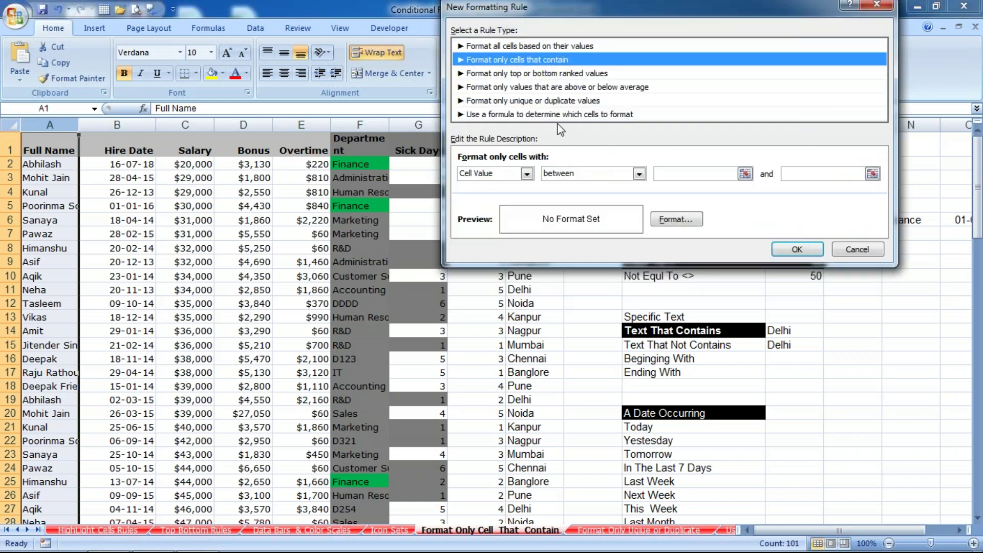
{"action": "left_click", "coordinate": [512, 175]}
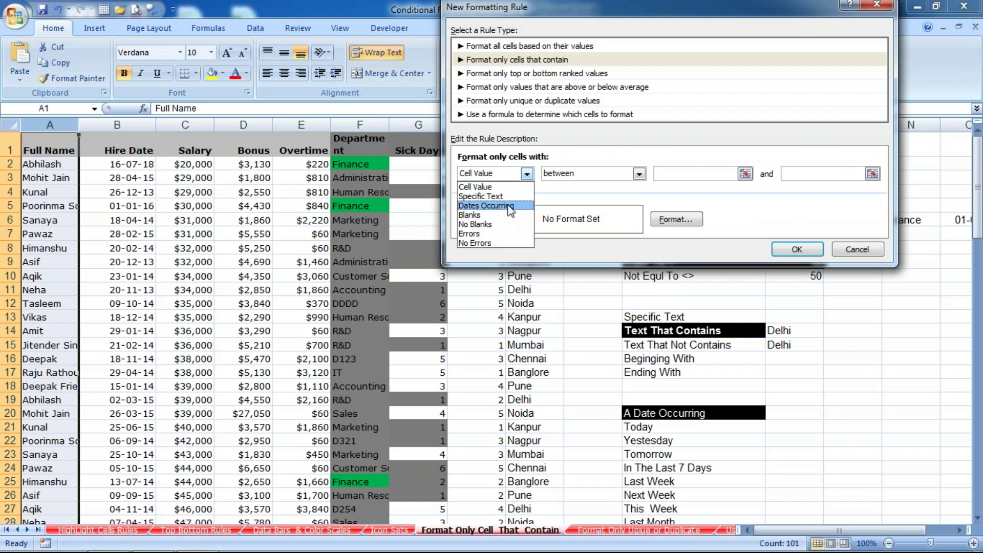
{"action": "left_click", "coordinate": [481, 196]}
{"action": "left_click", "coordinate": [561, 174]}
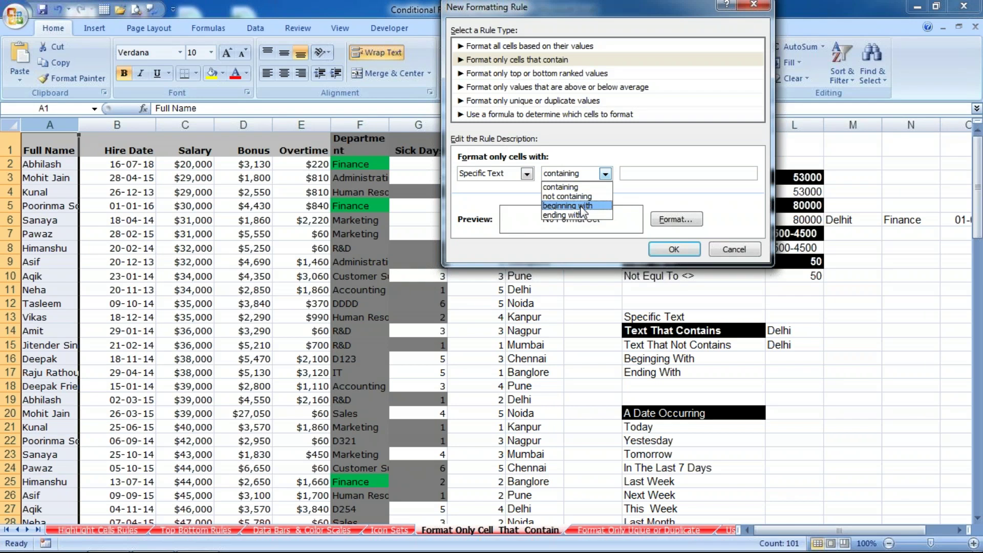
{"action": "key", "text": "Escape"}
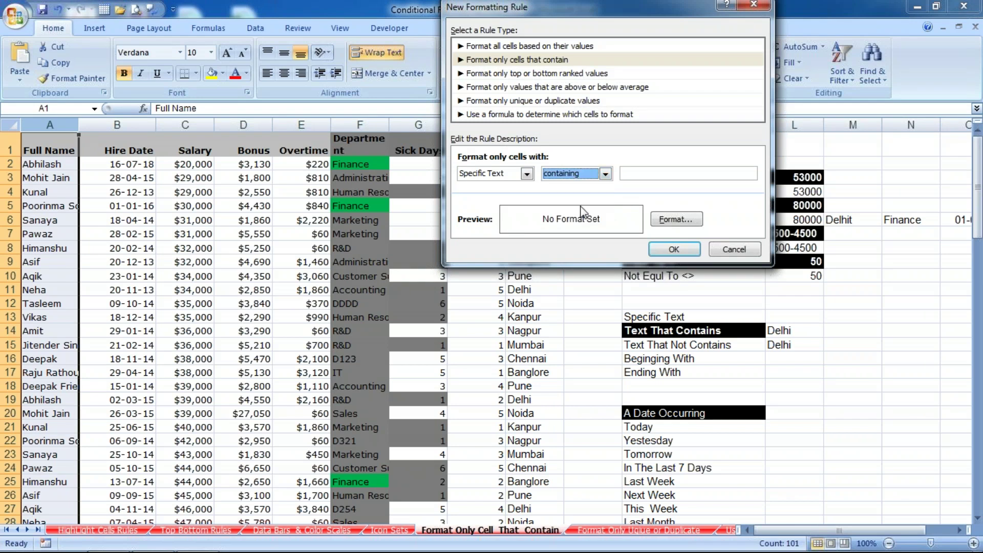
{"action": "key", "text": "Escape"}
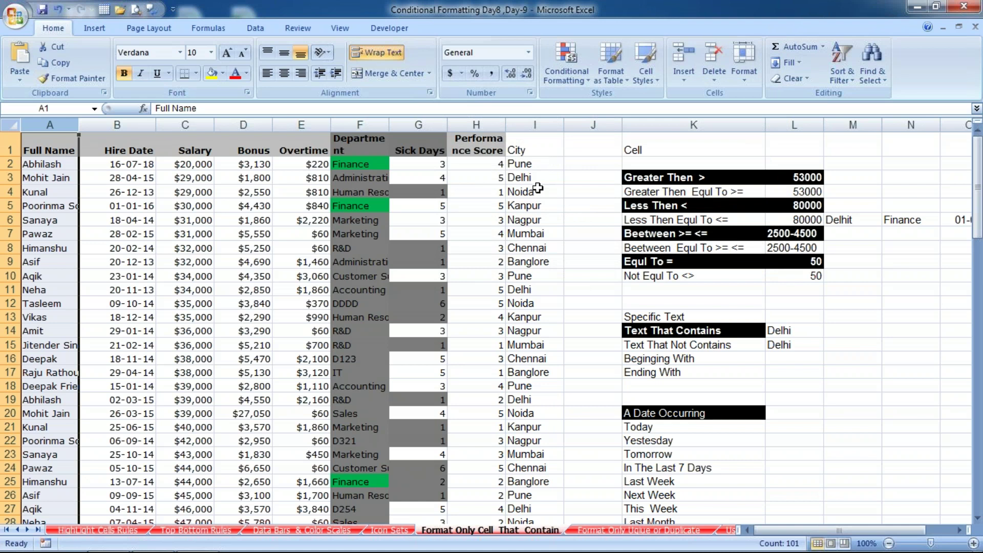
{"action": "left_click", "coordinate": [537, 184]}
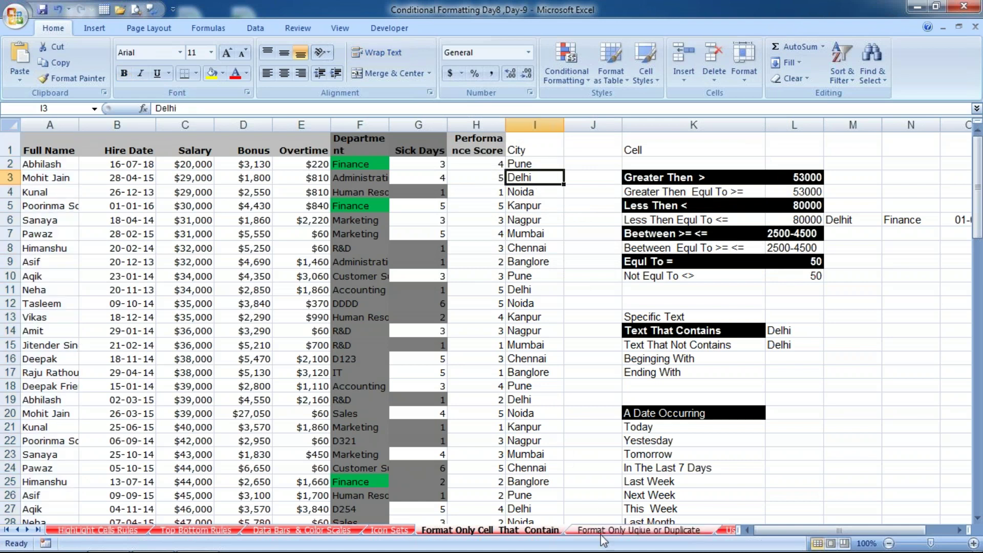
Return to the Format Only Cell That Contain sheet and enter DELHI in I3 and NEW DELHI in I6.
{"action": "left_click", "coordinate": [602, 531]}
{"action": "left_click", "coordinate": [542, 520]}
{"action": "left_click", "coordinate": [520, 531]}
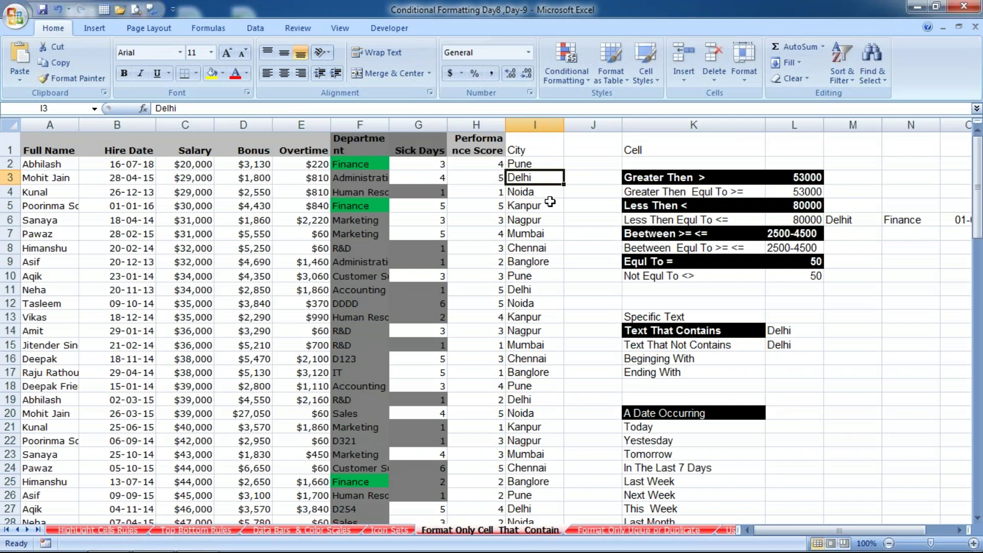
{"action": "type", "text": "DELHI"}
{"action": "key", "text": "Return"}
{"action": "key", "text": "Down"}
{"action": "key", "text": "Down"}
{"action": "type", "text": "NEW DELHI"}
{"action": "key", "text": "Return"}
Enter DELHI ROAD in I9 and DELHI BAZAR in I13 of the City column.
{"action": "key", "text": "Down"}
{"action": "key", "text": "Down"}
{"action": "type", "text": "DELHI ROAD"}
{"action": "key", "text": "Return"}
{"action": "key", "text": "Down"}
{"action": "key", "text": "Down"}
{"action": "key", "text": "Down"}
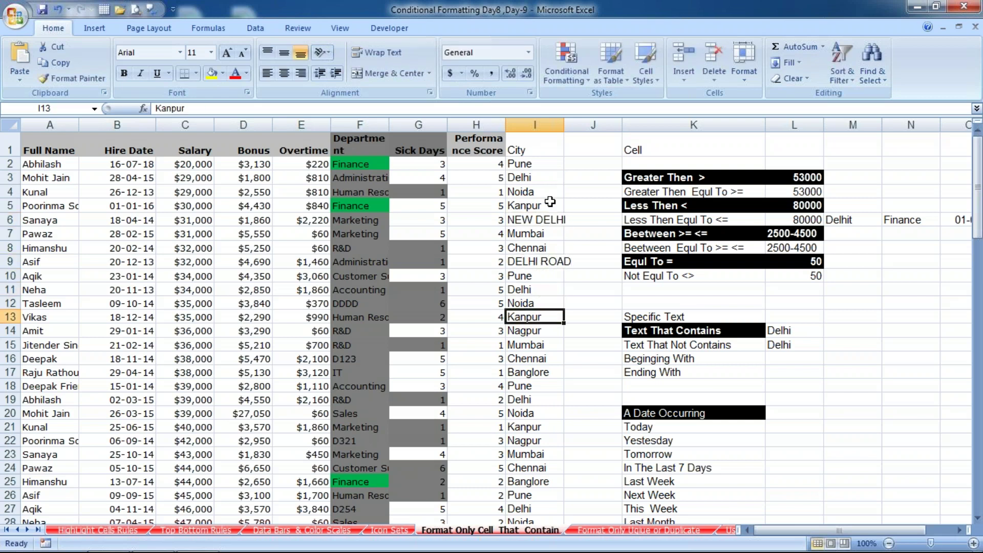
{"action": "type", "text": "DELHI "}
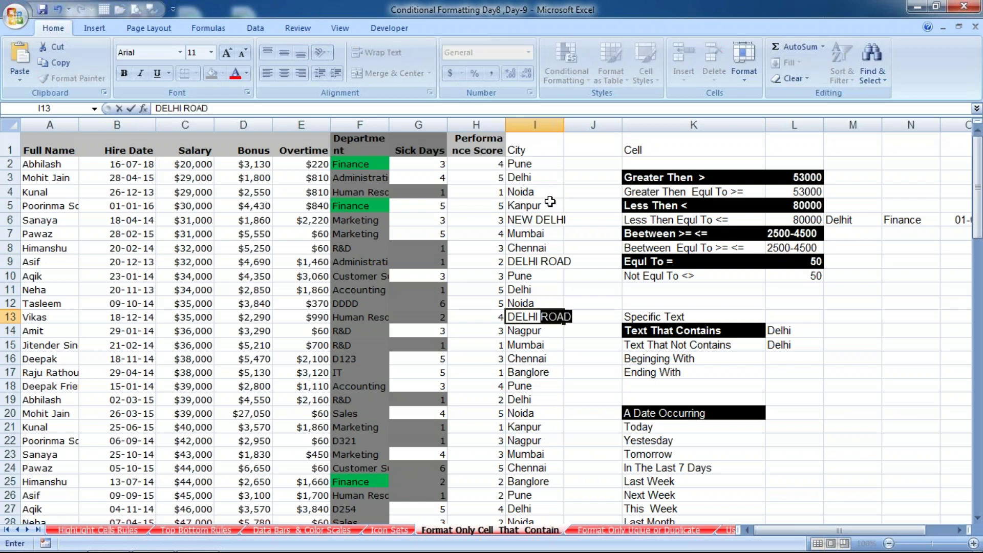
{"action": "type", "text": "BAZAR"}
{"action": "key", "text": "Return"}
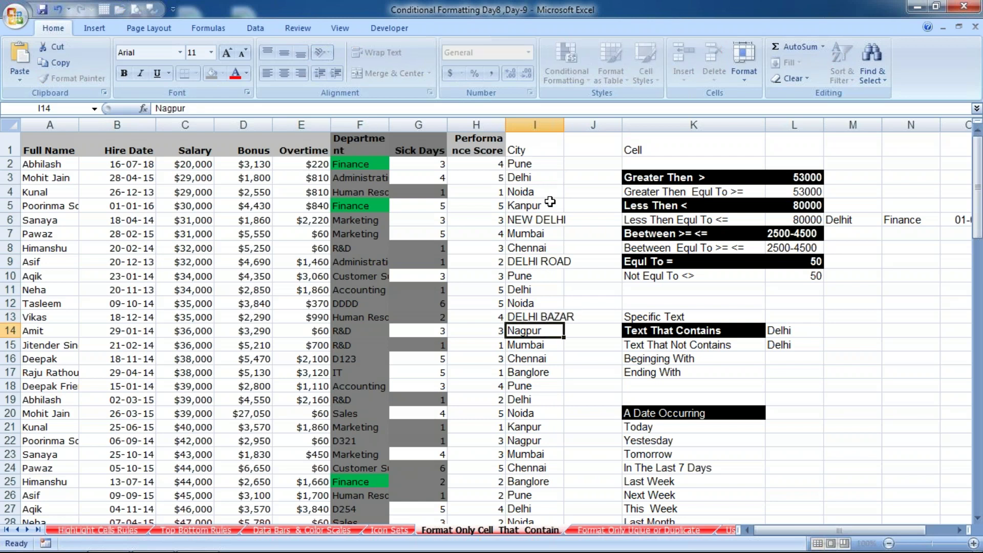
{"action": "key", "text": "Down"}
{"action": "key", "text": "Down"}
{"action": "key", "text": "Down"}
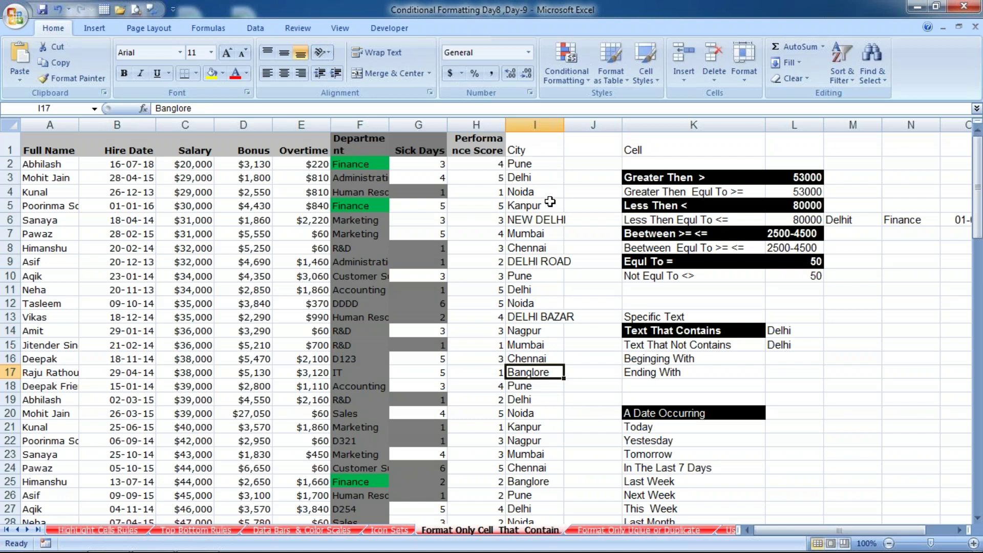
{"action": "scroll", "coordinate": [549, 201], "scroll_direction": "down", "scroll_amount": 1}
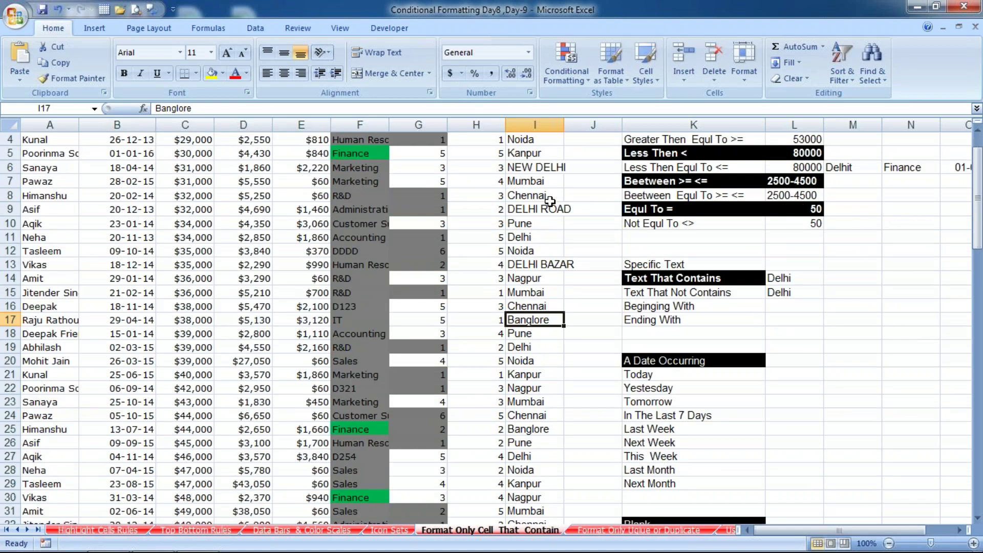
{"action": "scroll", "coordinate": [549, 201], "scroll_direction": "up", "scroll_amount": 1}
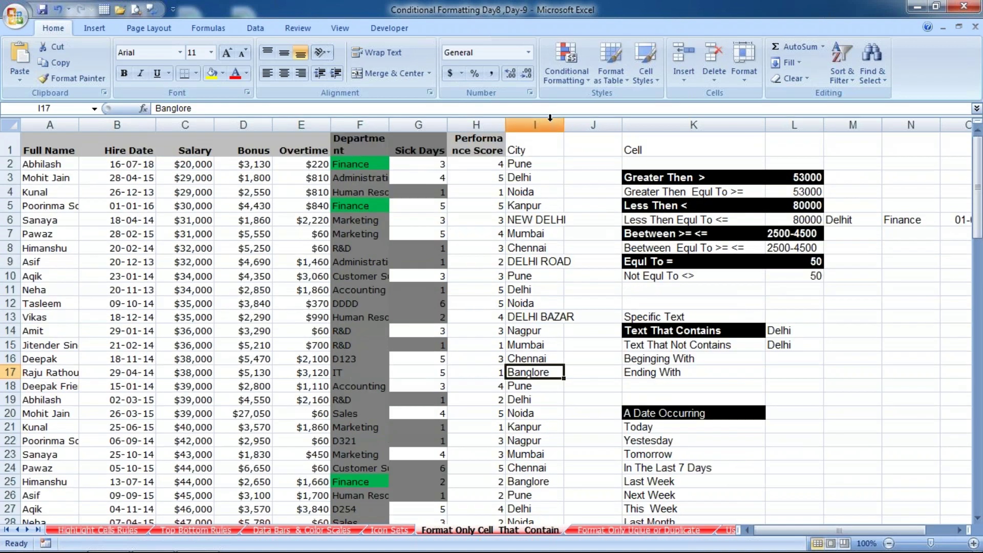
Start a new rule on City column I matching Specific Text beginning with DELHI.
{"action": "left_click", "coordinate": [545, 124]}
{"action": "left_click", "coordinate": [587, 85]}
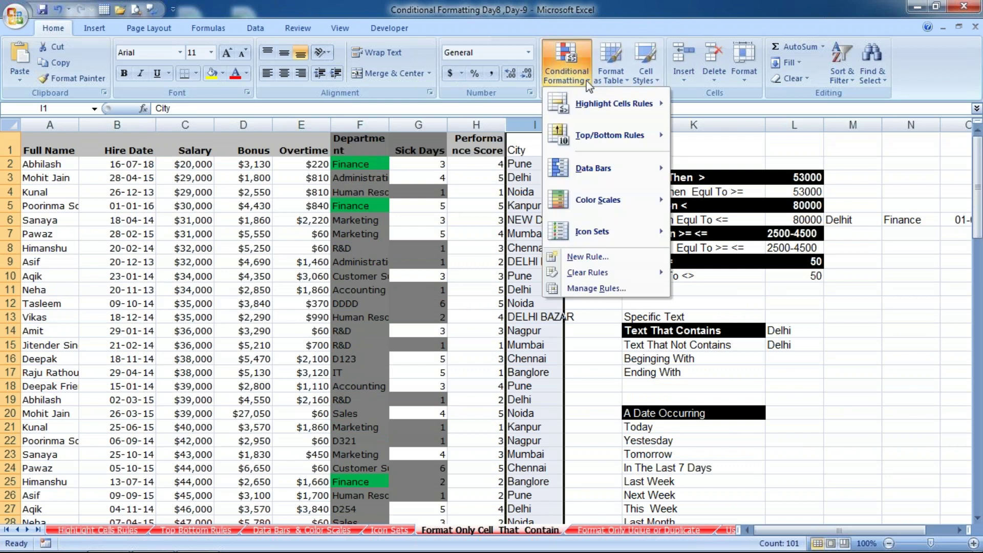
{"action": "left_click", "coordinate": [576, 258]}
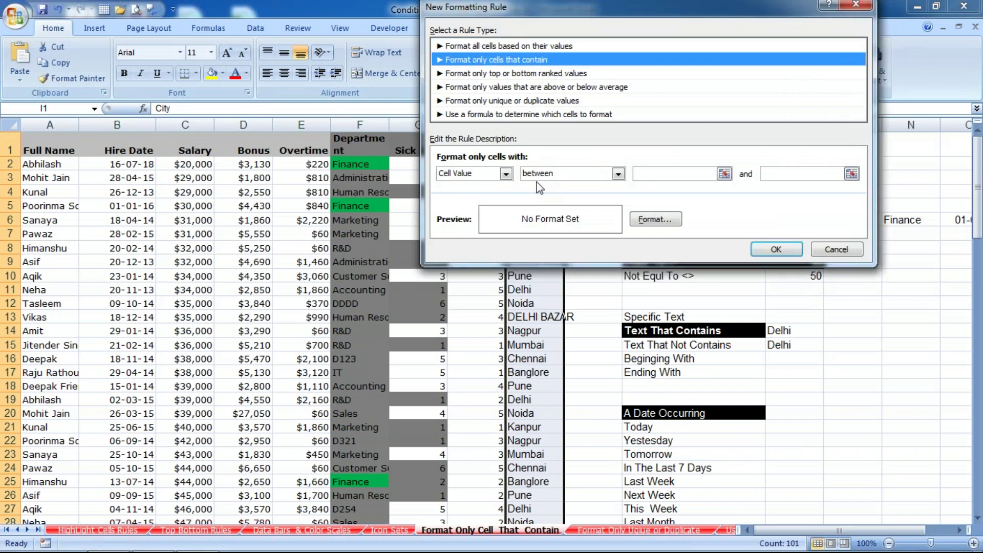
{"action": "left_click", "coordinate": [506, 174]}
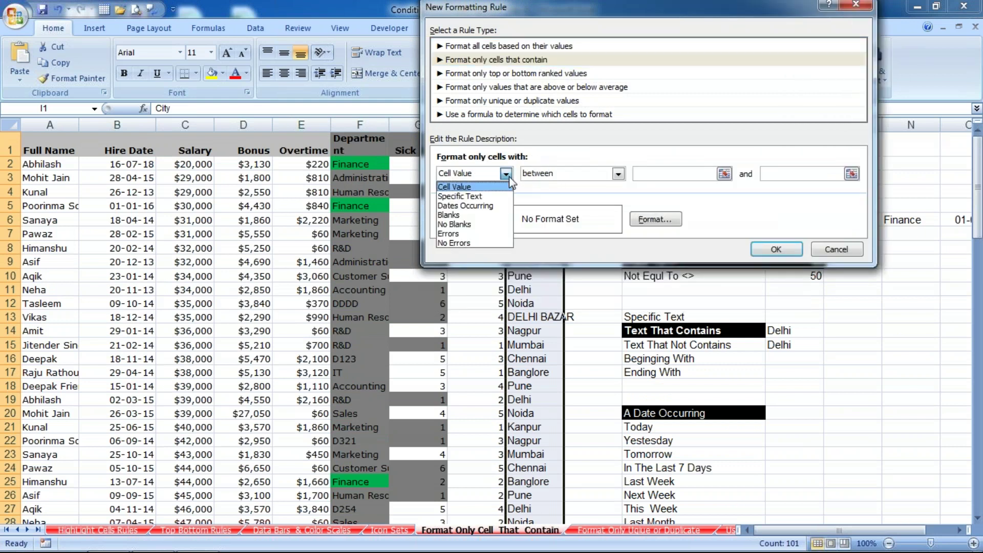
{"action": "left_click", "coordinate": [486, 195]}
{"action": "left_click", "coordinate": [544, 174]}
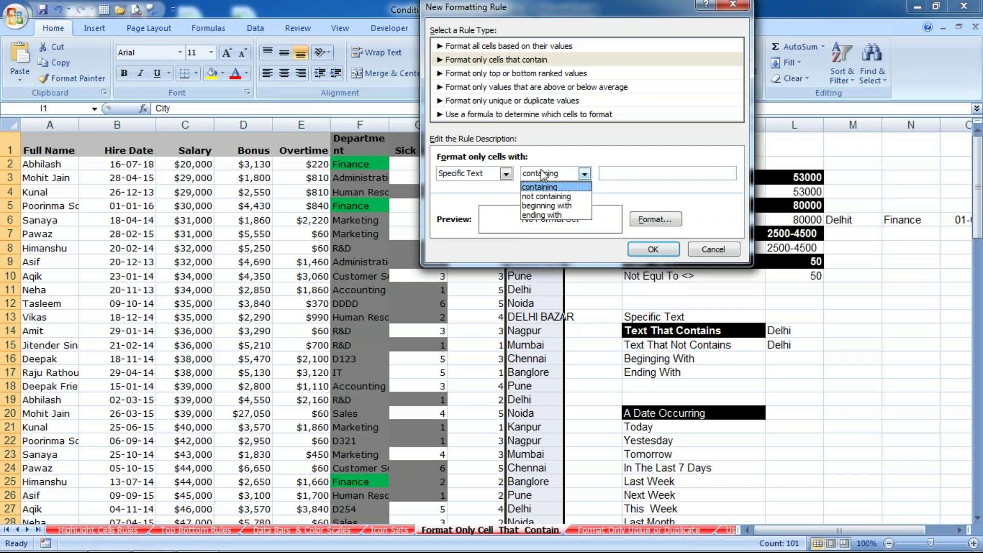
{"action": "left_click", "coordinate": [545, 201]}
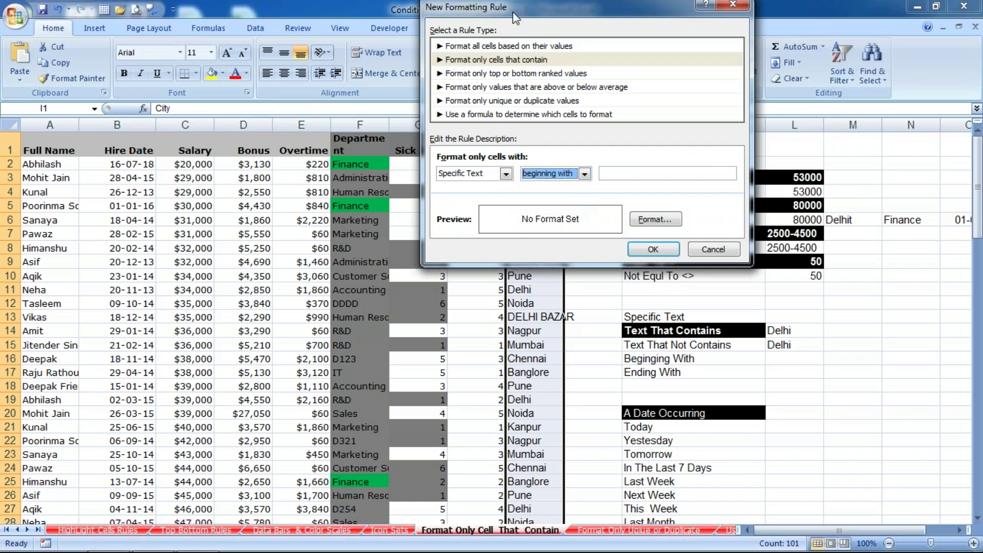
{"action": "left_click_drag", "start_coordinate": [515, 13], "coordinate": [170, 65]}
{"action": "left_click", "coordinate": [269, 226]}
{"action": "type", "text": "DELHI"}
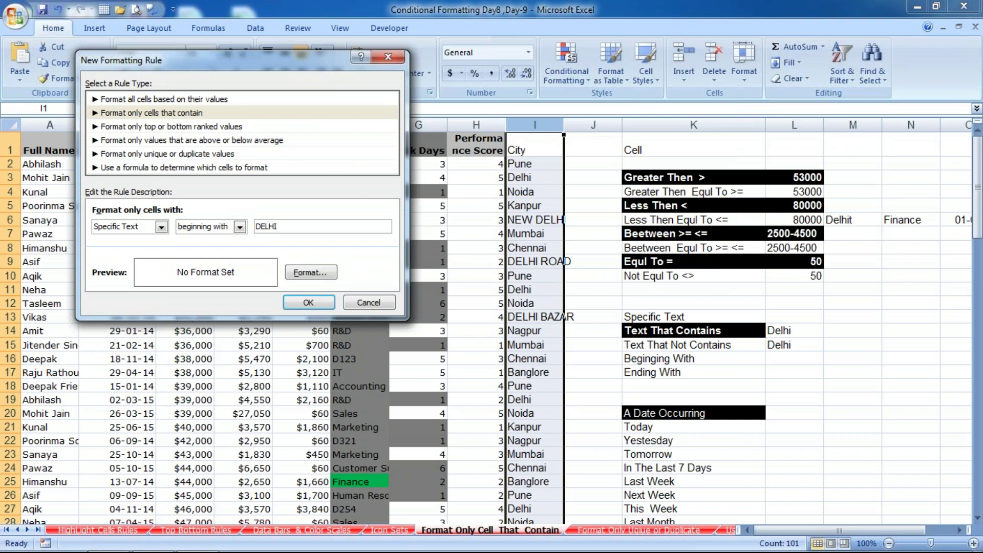
Give the beginning-with-DELHI rule a blue fill and apply it.
{"action": "left_click", "coordinate": [306, 276]}
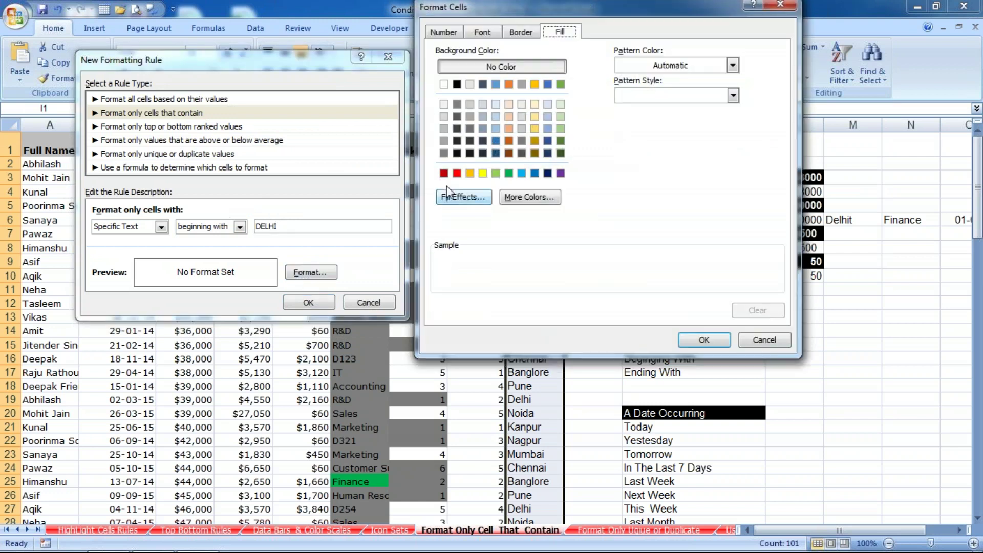
{"action": "left_click", "coordinate": [495, 143]}
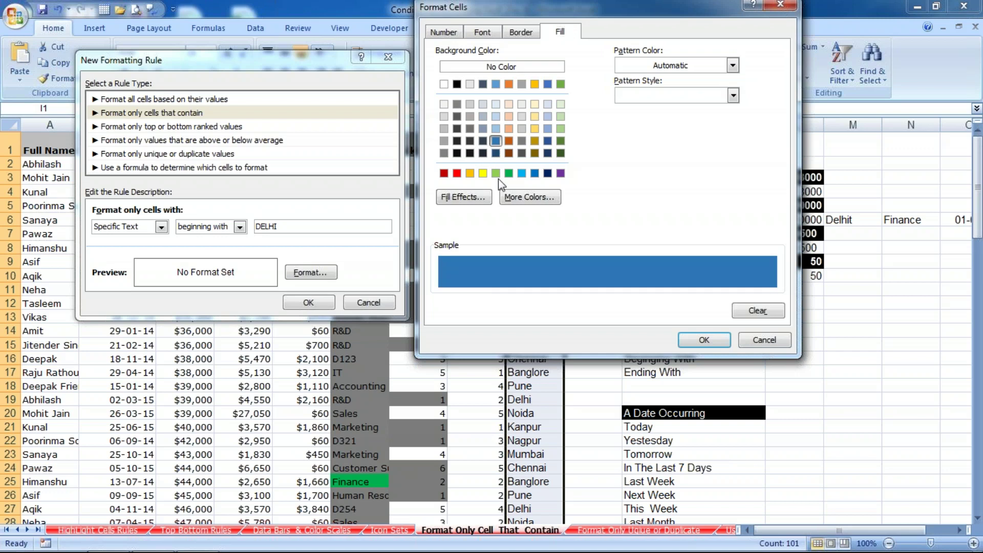
{"action": "left_click", "coordinate": [690, 341]}
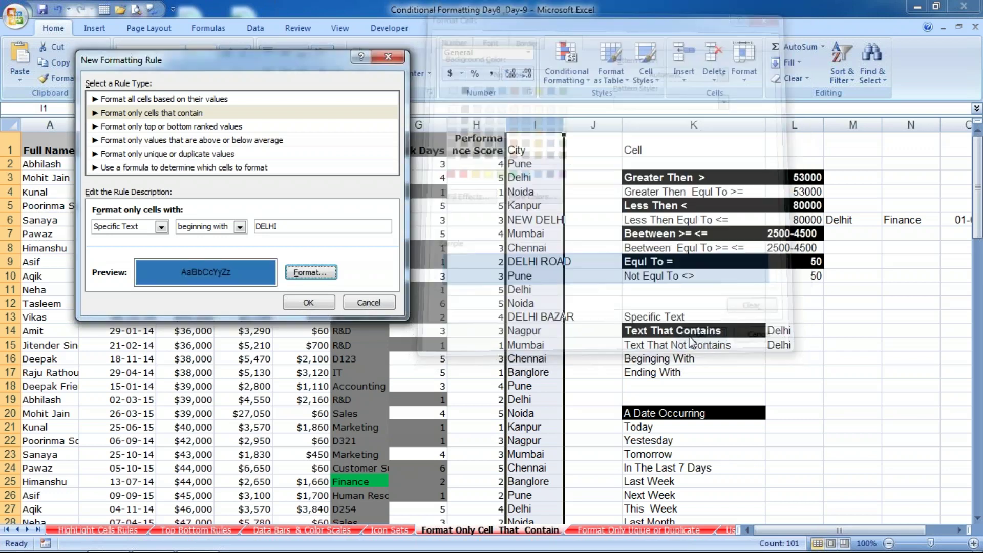
{"action": "left_click", "coordinate": [307, 302]}
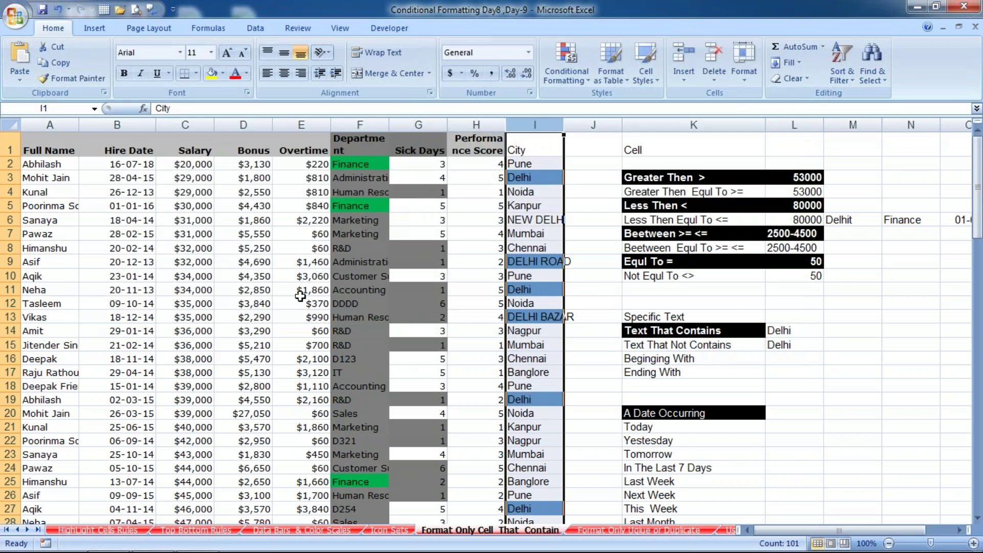
Check NEW DELHI in I6, then start a Specific Text rule on column I.
{"action": "left_click", "coordinate": [395, 288]}
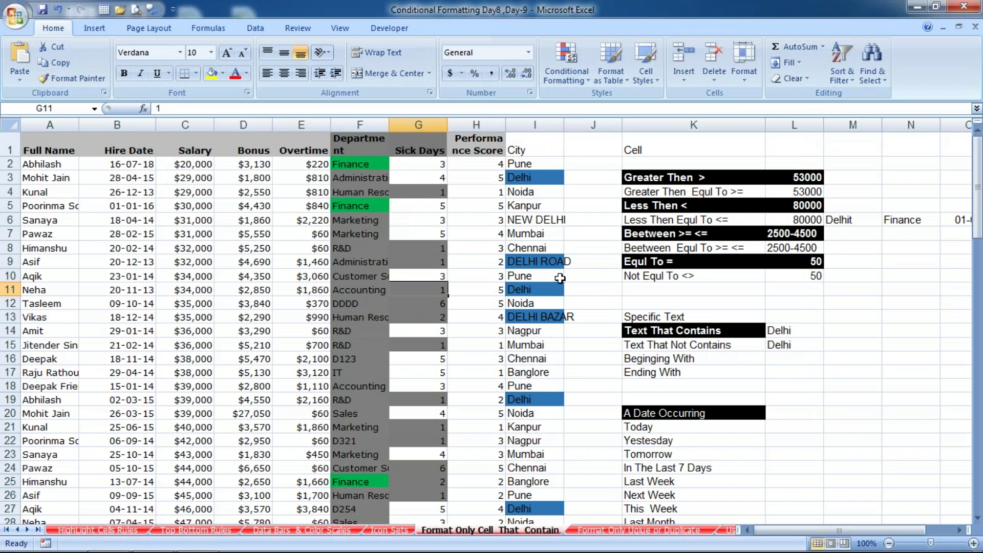
{"action": "left_click", "coordinate": [543, 216]}
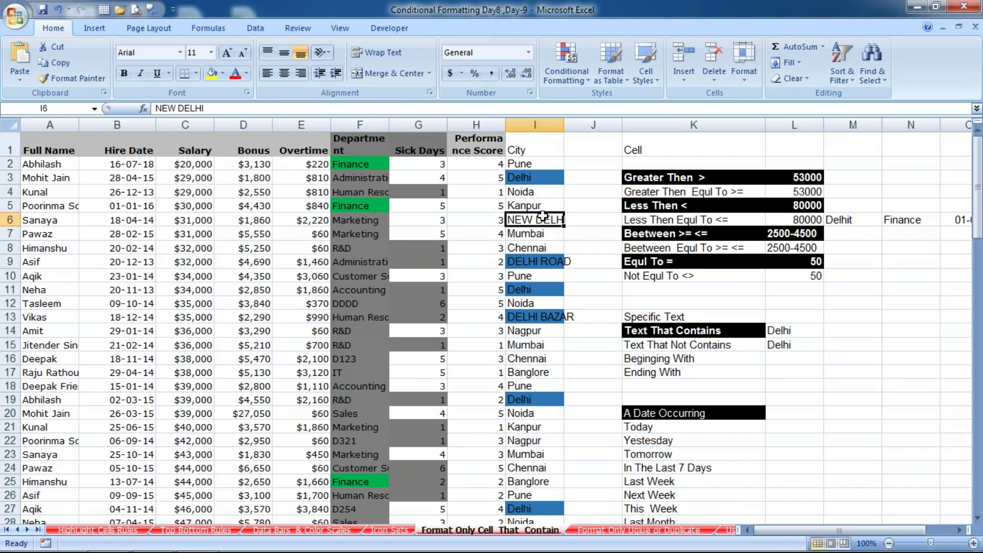
{"action": "left_click", "coordinate": [535, 125]}
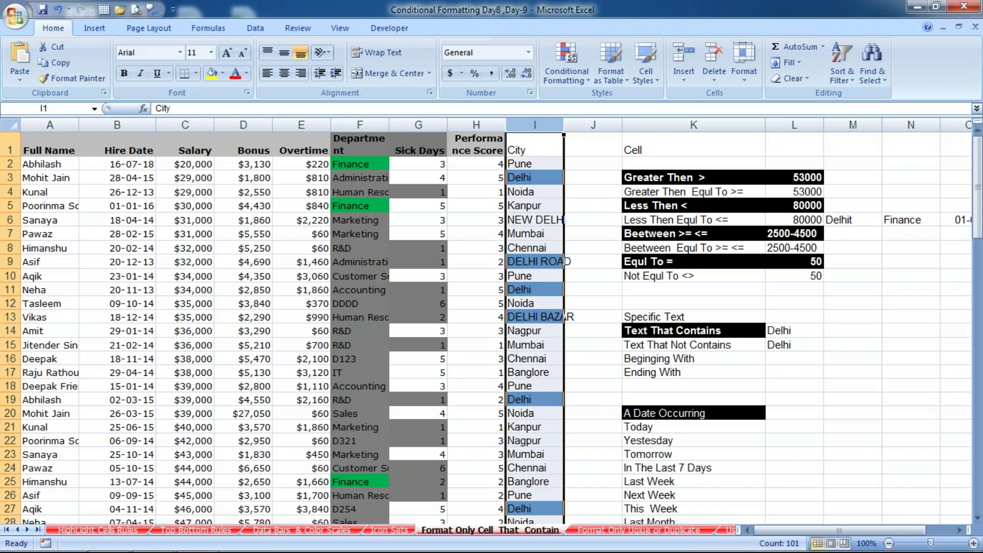
{"action": "left_click", "coordinate": [566, 64]}
{"action": "left_click", "coordinate": [589, 256]}
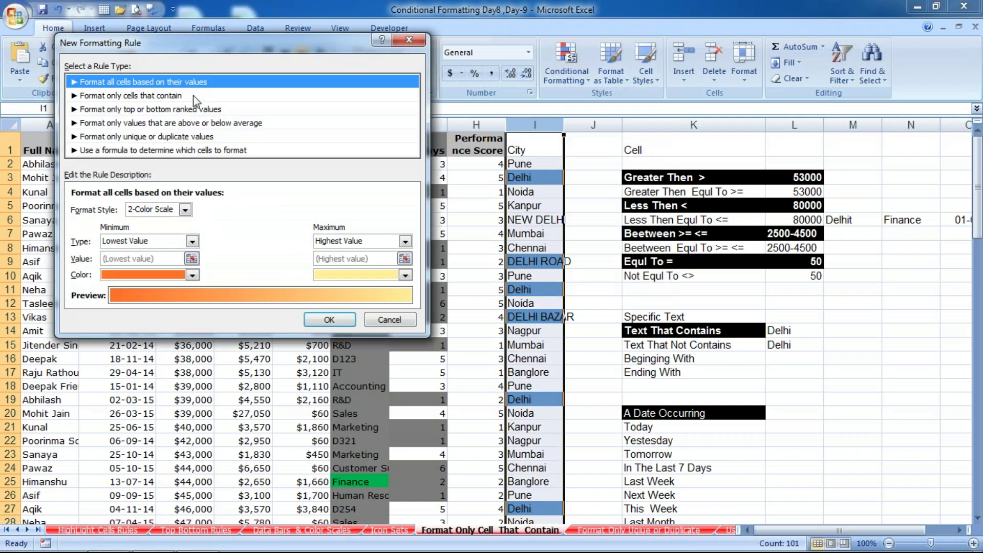
{"action": "left_click", "coordinate": [192, 95]}
{"action": "left_click", "coordinate": [180, 213]}
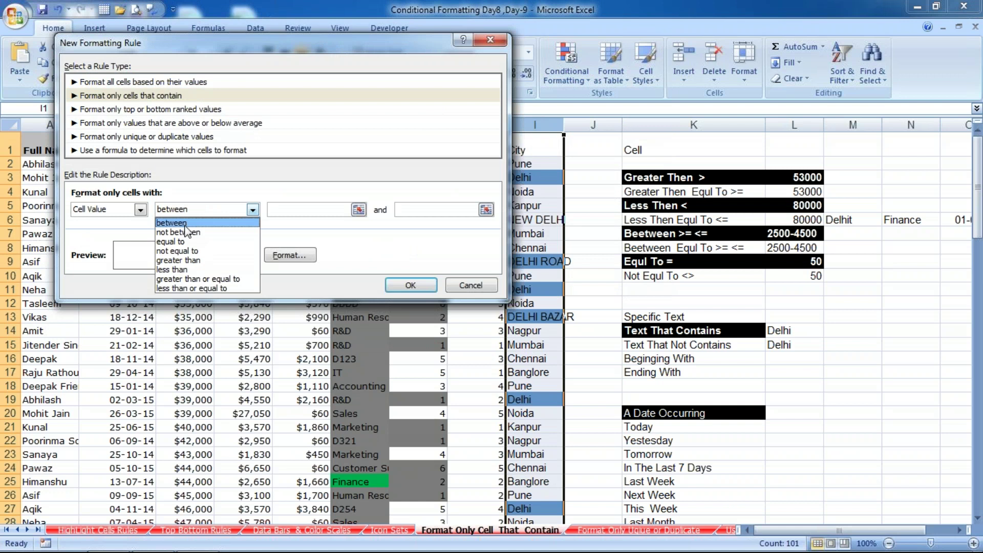
{"action": "left_click", "coordinate": [140, 209]}
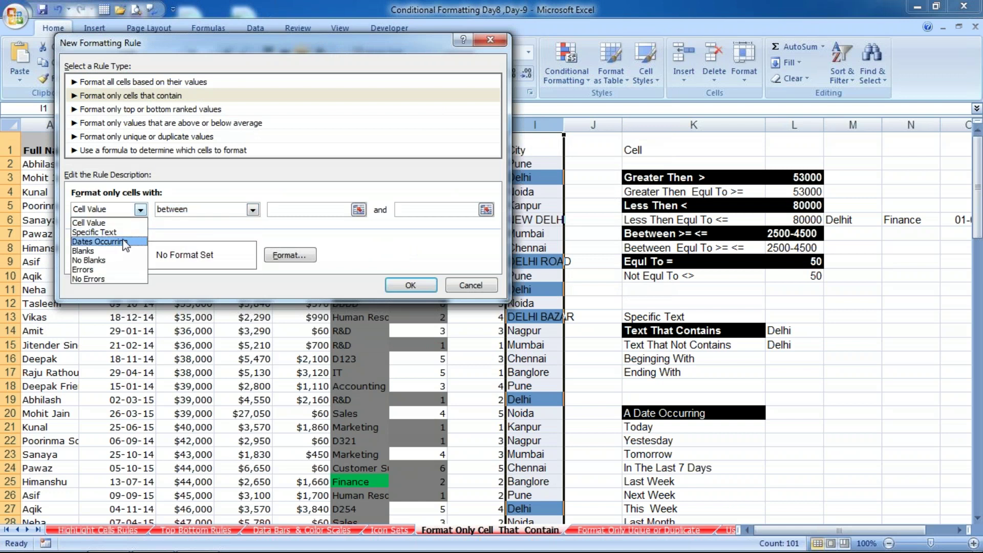
{"action": "left_click", "coordinate": [126, 241]}
{"action": "left_click", "coordinate": [100, 209]}
{"action": "left_click", "coordinate": [101, 233]}
Make the rule match text ending with DELHI and fill matching cells yellow.
{"action": "left_click", "coordinate": [168, 209]}
{"action": "left_click", "coordinate": [169, 251]}
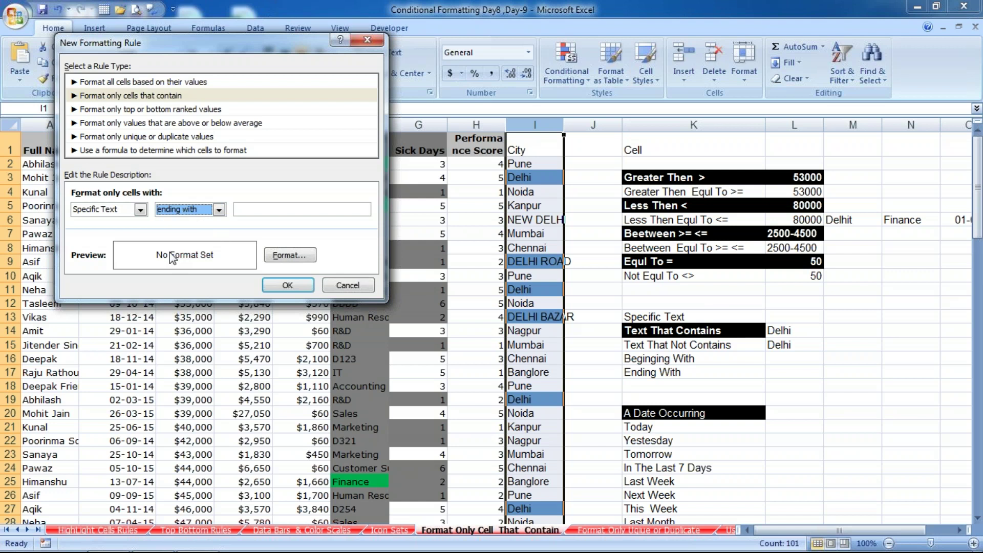
{"action": "left_click", "coordinate": [261, 210]}
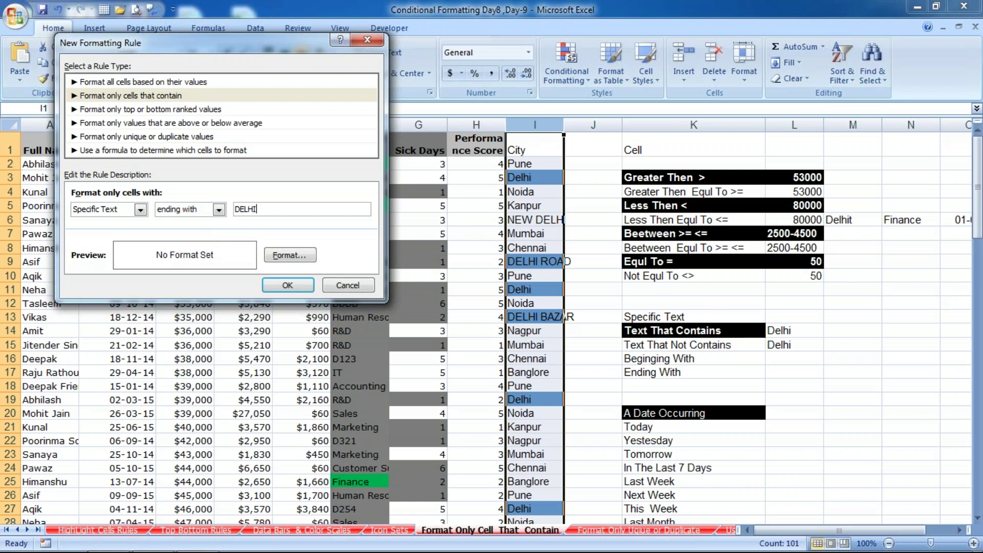
{"action": "left_click", "coordinate": [291, 253]}
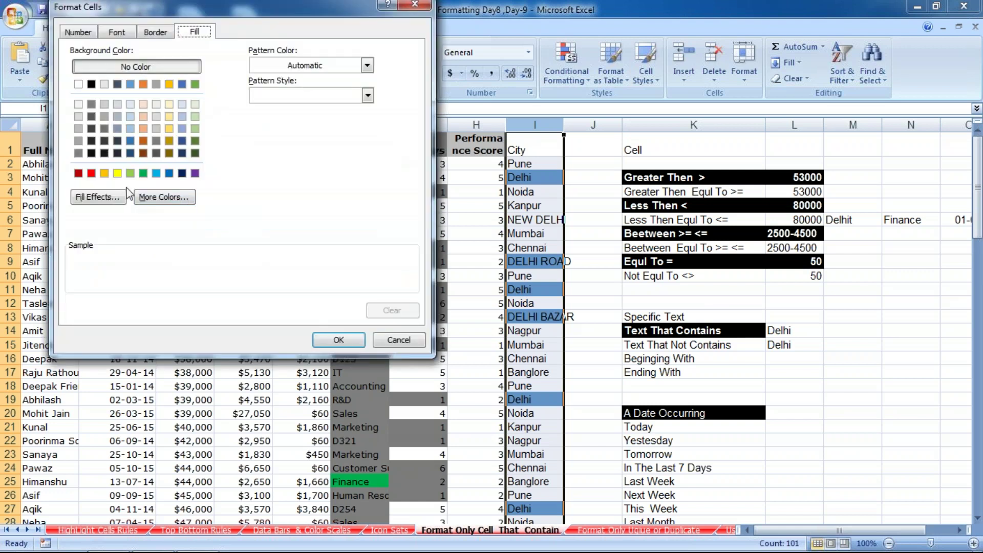
{"action": "left_click", "coordinate": [117, 173]}
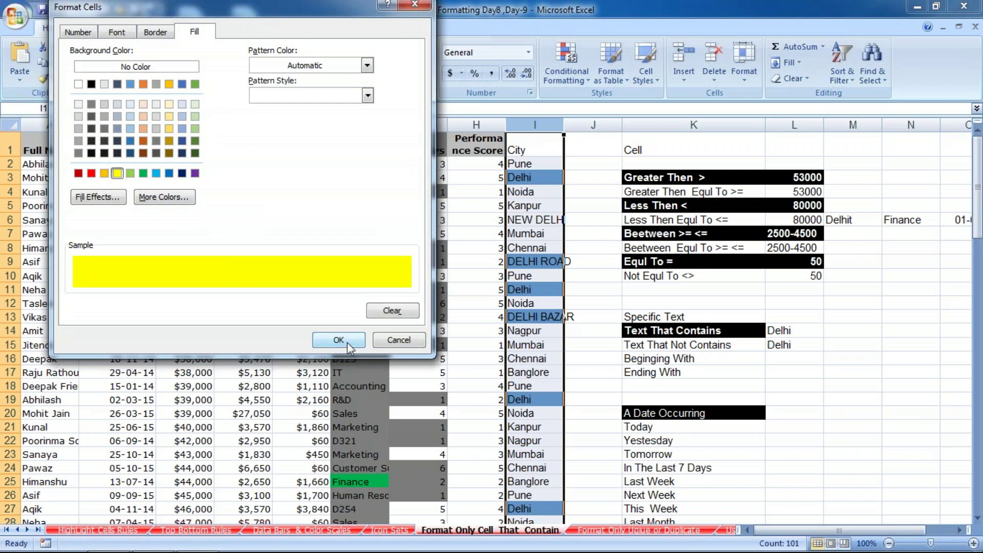
{"action": "left_click", "coordinate": [347, 342]}
{"action": "left_click", "coordinate": [288, 285]}
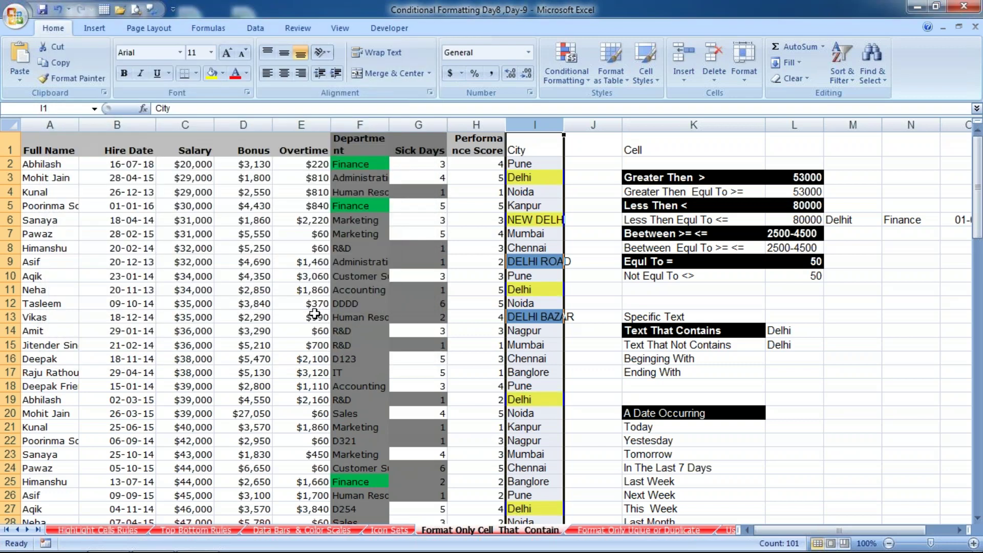
Select the Full Name column A and start a 'cells that contain' rule.
{"action": "scroll", "coordinate": [311, 317], "scroll_direction": "down", "scroll_amount": 1}
{"action": "scroll", "coordinate": [311, 317], "scroll_direction": "down", "scroll_amount": 1}
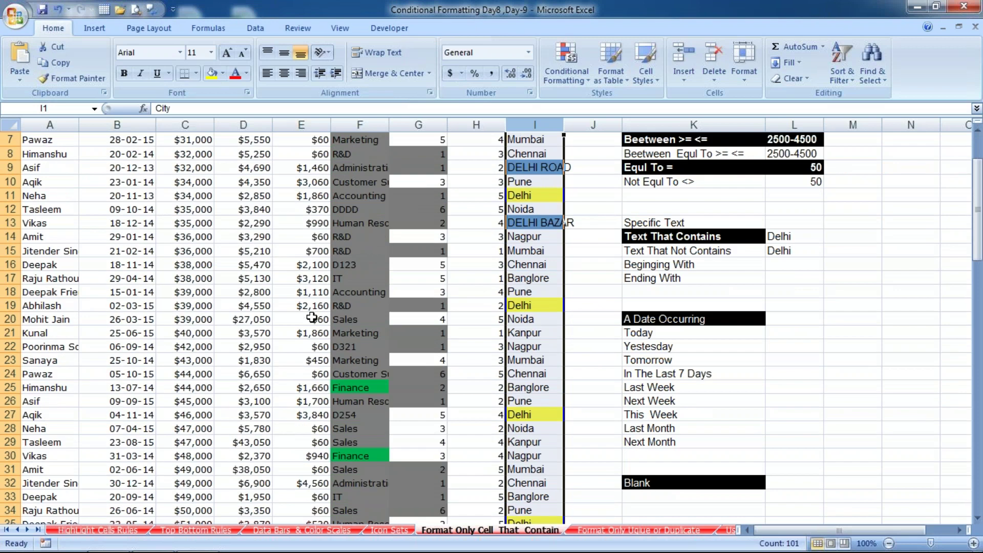
{"action": "scroll", "coordinate": [309, 320], "scroll_direction": "up", "scroll_amount": 2}
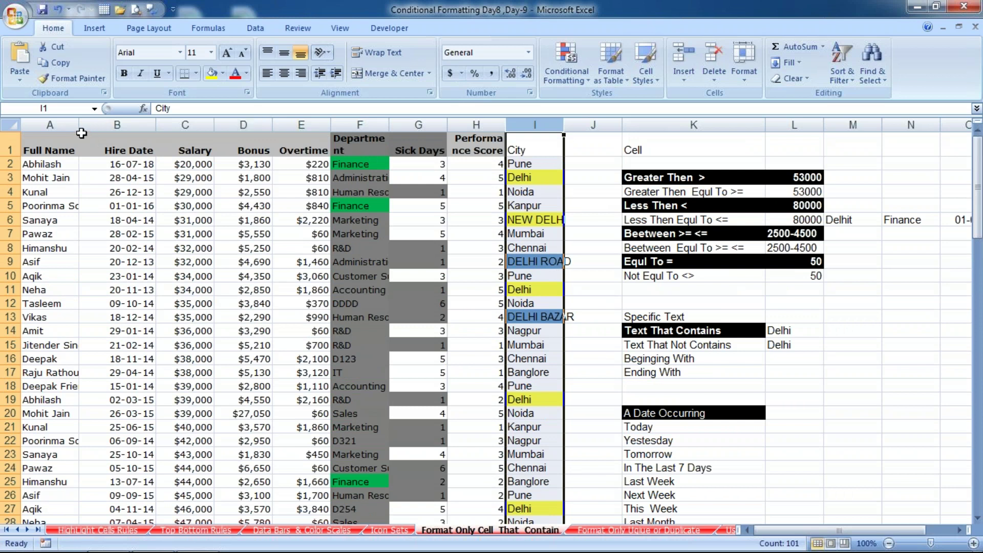
{"action": "left_click", "coordinate": [51, 125]}
{"action": "left_click", "coordinate": [567, 64]}
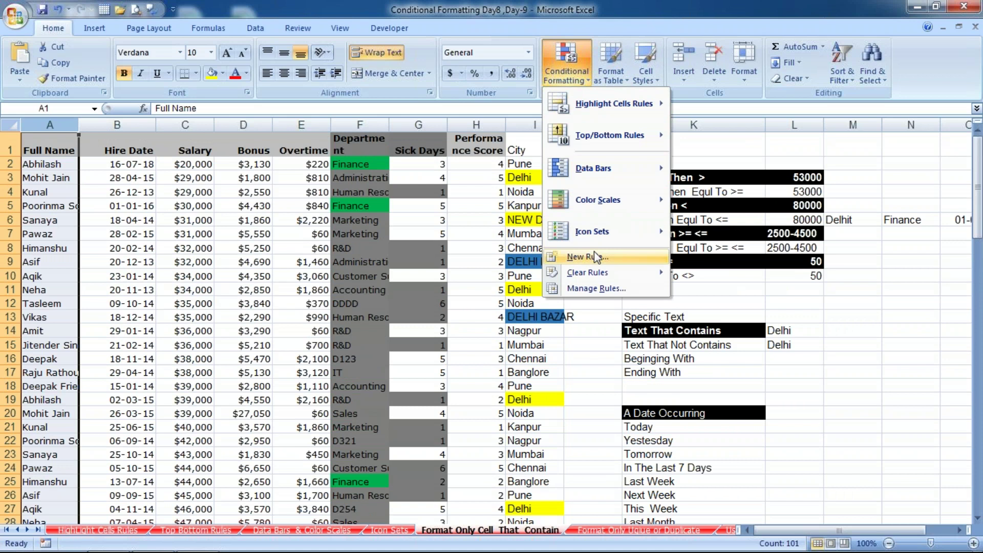
{"action": "left_click", "coordinate": [596, 256]}
{"action": "left_click", "coordinate": [147, 81]}
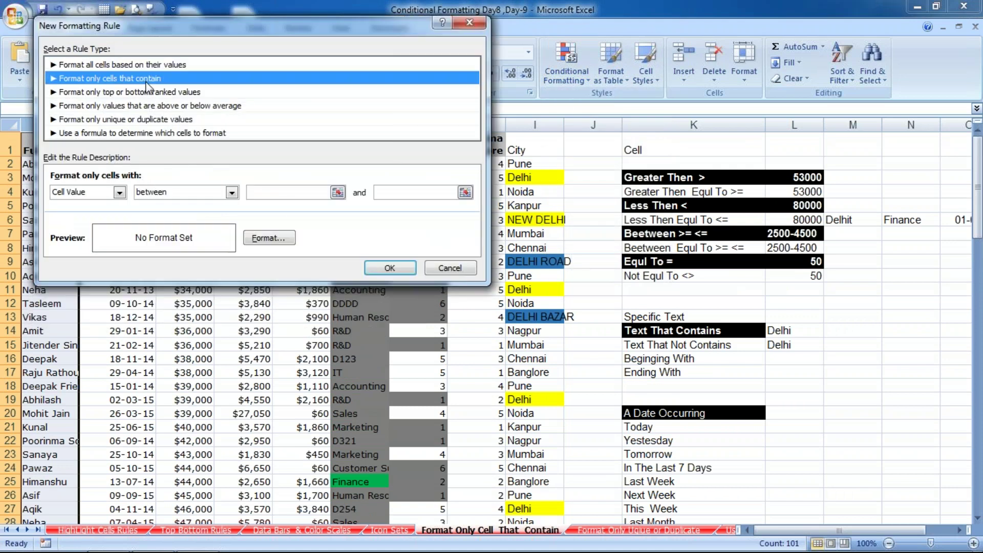
Set the condition to Specific Text, then close the rule window unsaved.
{"action": "left_click", "coordinate": [119, 192]}
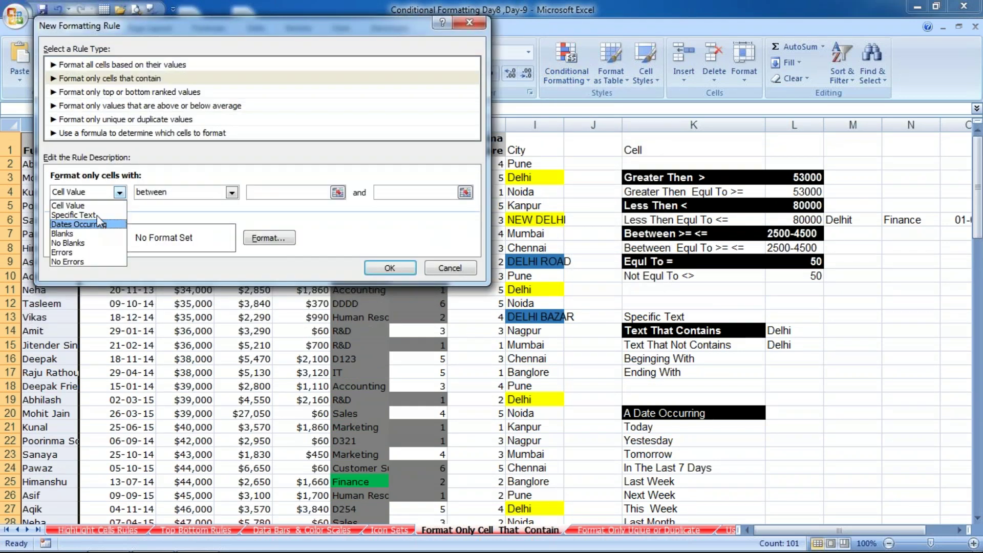
{"action": "left_click", "coordinate": [97, 214]}
{"action": "left_click", "coordinate": [119, 192]}
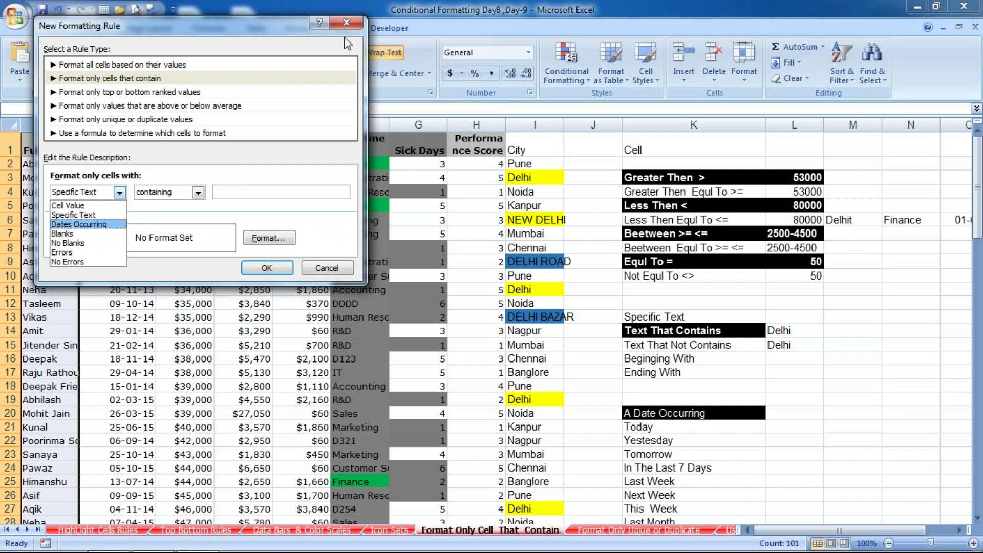
{"action": "left_click", "coordinate": [344, 23]}
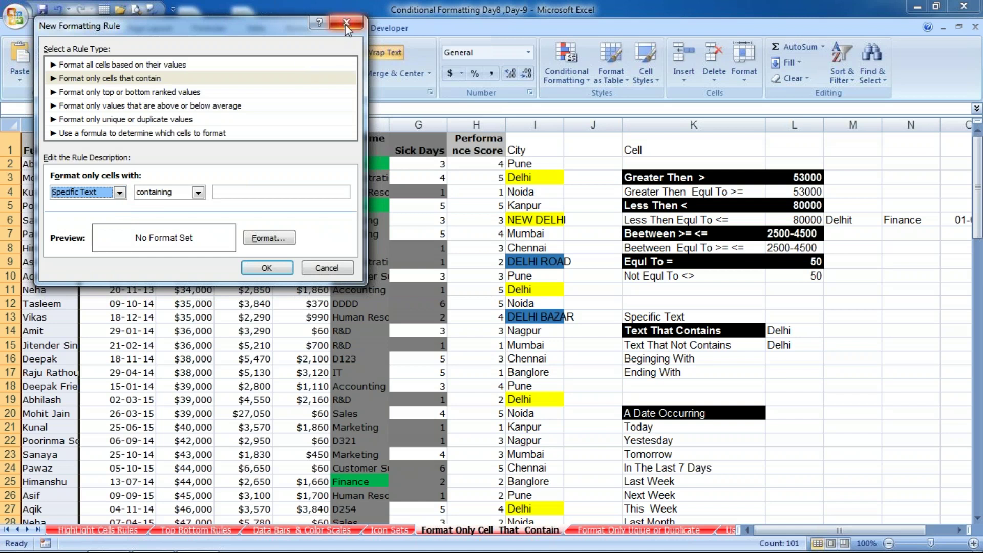
{"action": "left_click", "coordinate": [346, 23]}
{"action": "left_click", "coordinate": [117, 125]}
Try the Date Occurring highlight rule on Hire Date, then dismiss it.
{"action": "left_click", "coordinate": [585, 80]}
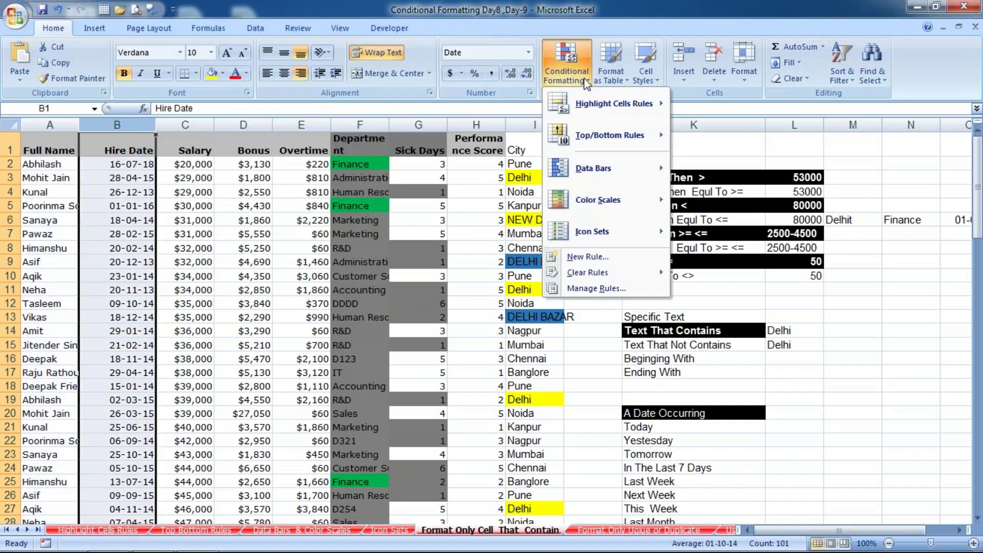
{"action": "mouse_move", "coordinate": [612, 103]}
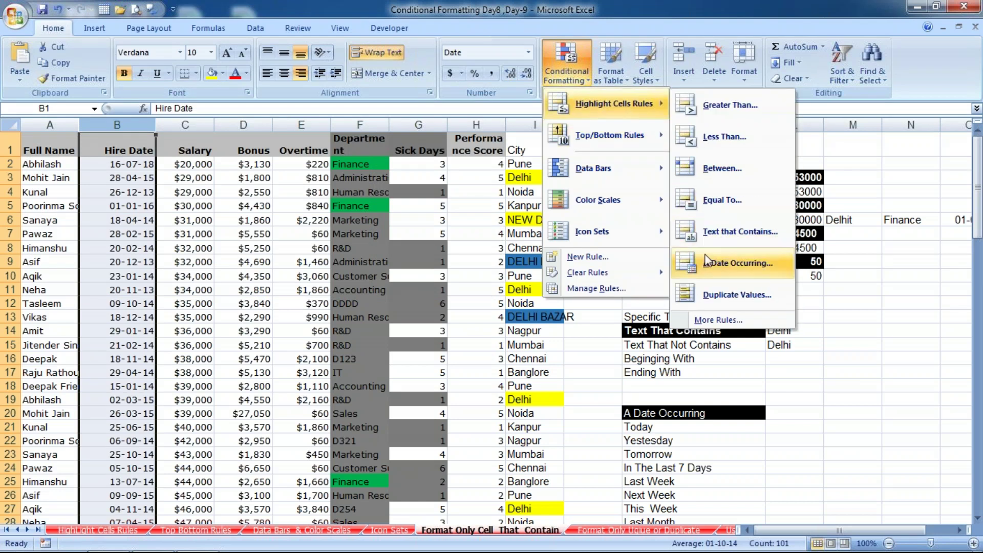
{"action": "left_click", "coordinate": [737, 263]}
{"action": "left_click", "coordinate": [154, 155]}
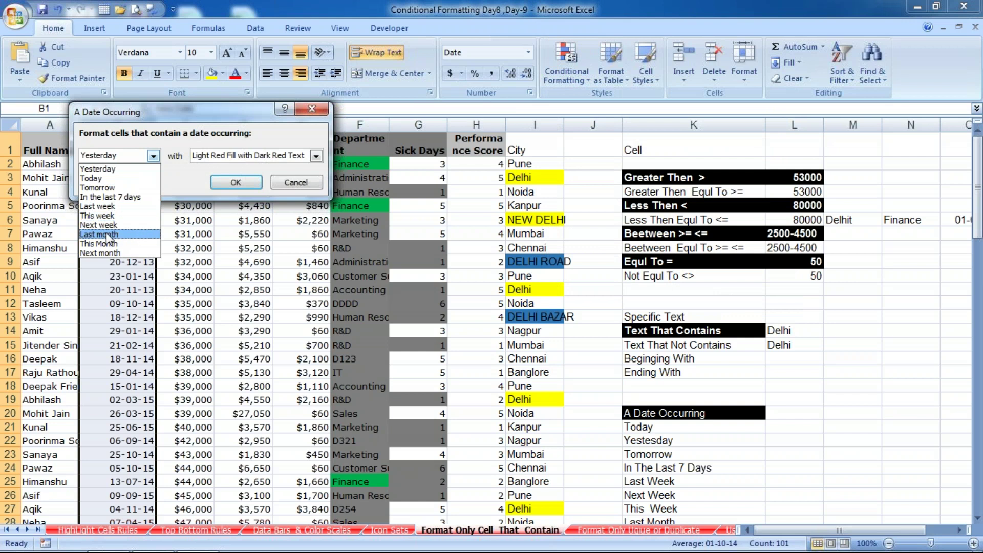
{"action": "left_click", "coordinate": [314, 115]}
{"action": "left_click", "coordinate": [312, 109]}
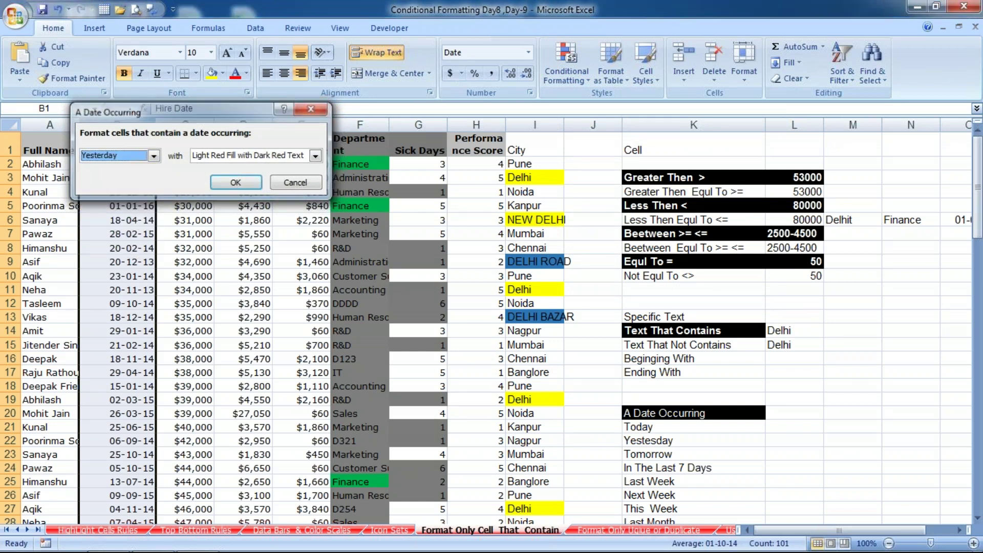
Create a new column B rule for dates occurring This month.
{"action": "left_click", "coordinate": [566, 64]}
{"action": "left_click", "coordinate": [573, 256]}
{"action": "left_click", "coordinate": [143, 62]}
{"action": "left_click", "coordinate": [91, 175]}
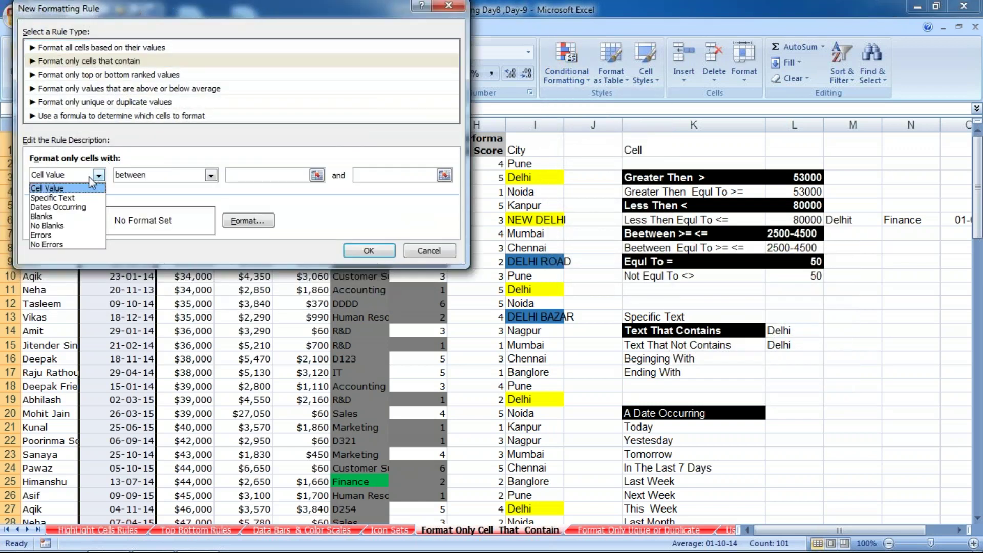
{"action": "left_click", "coordinate": [78, 208]}
{"action": "left_click", "coordinate": [164, 177]}
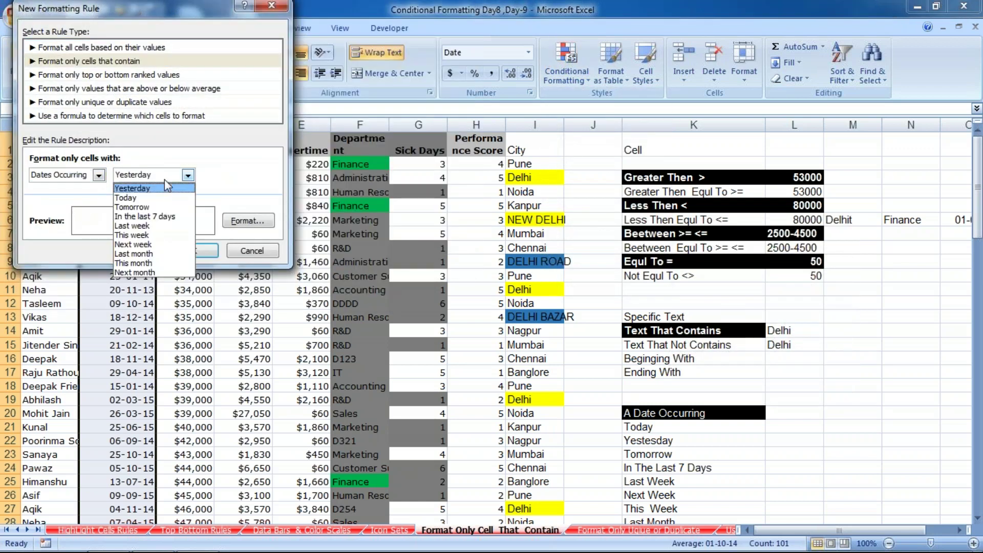
{"action": "left_click", "coordinate": [159, 264]}
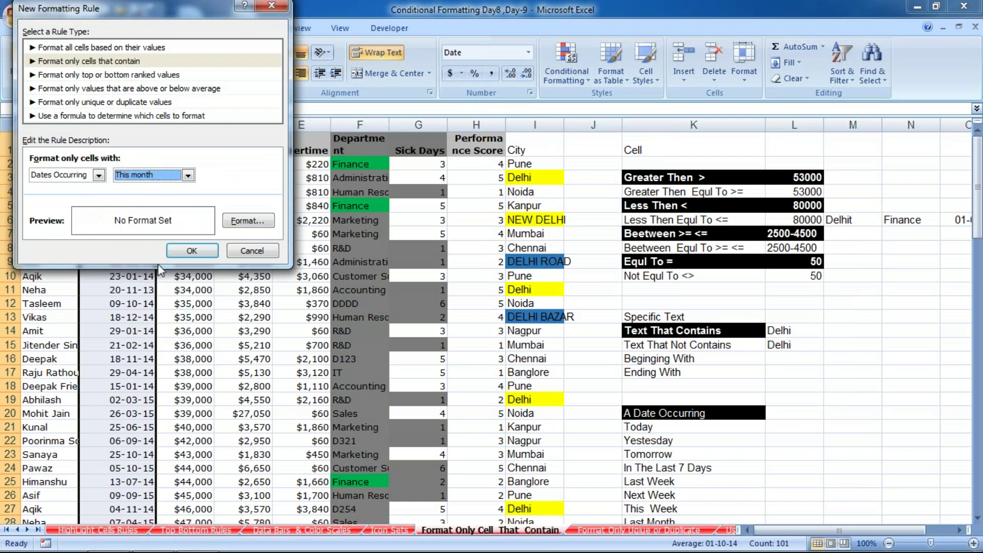
Give the This month date rule a blue fill and apply it.
{"action": "left_click", "coordinate": [254, 221]}
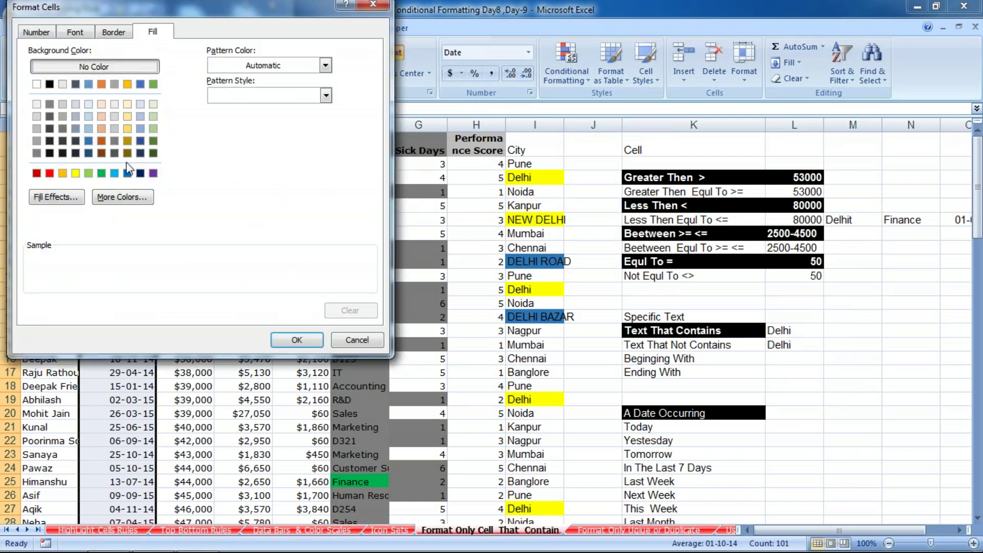
{"action": "left_click", "coordinate": [127, 173]}
{"action": "left_click", "coordinate": [294, 342]}
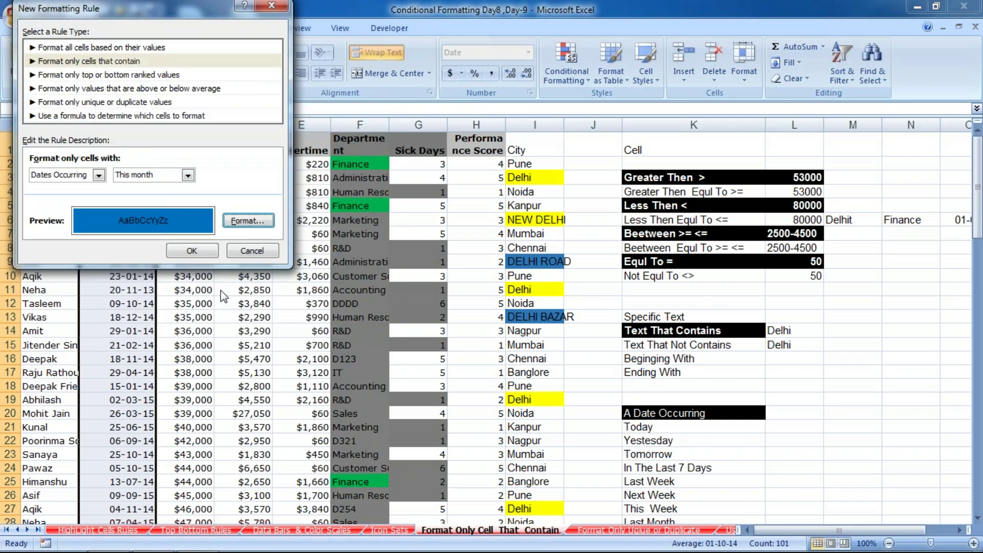
{"action": "left_click", "coordinate": [192, 250]}
{"action": "left_click_drag", "start_coordinate": [121, 165], "coordinate": [119, 289]}
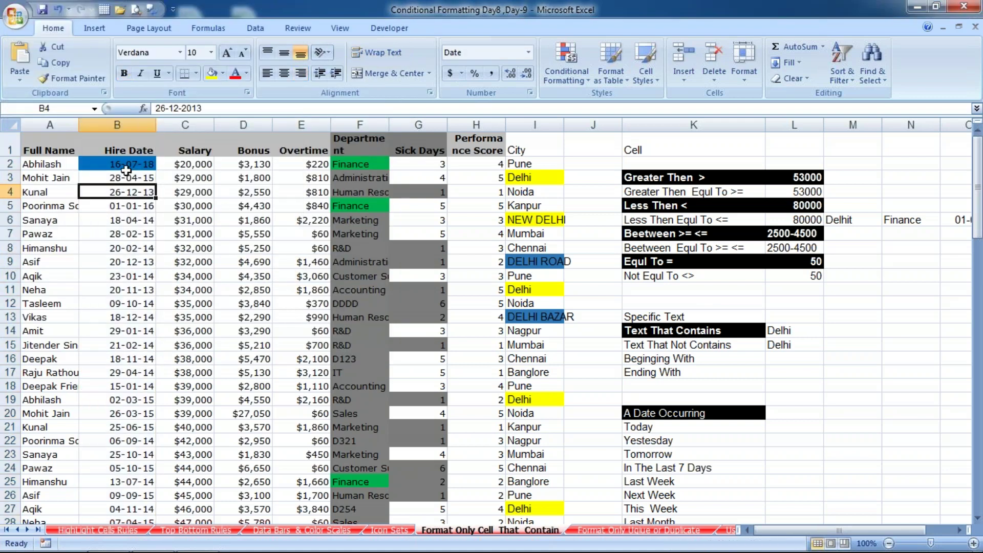
Begin a new rule on the Salary column, then cancel it with Escape.
{"action": "scroll", "coordinate": [119, 285], "scroll_direction": "down", "scroll_amount": 11}
{"action": "scroll", "coordinate": [119, 285], "scroll_direction": "up", "scroll_amount": 7}
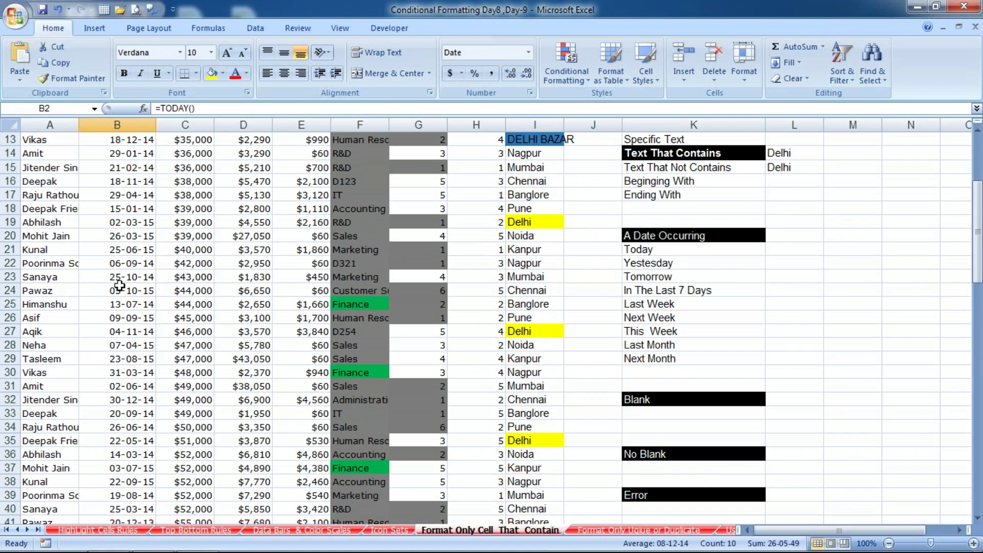
{"action": "scroll", "coordinate": [120, 285], "scroll_direction": "up", "scroll_amount": 4}
{"action": "left_click", "coordinate": [274, 182]}
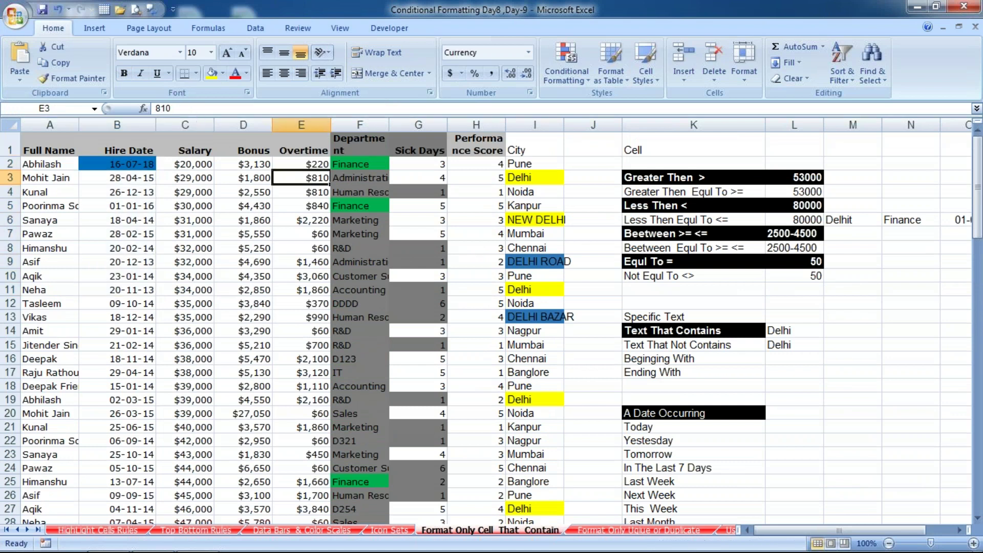
{"action": "left_click", "coordinate": [199, 122]}
{"action": "left_click", "coordinate": [566, 64]}
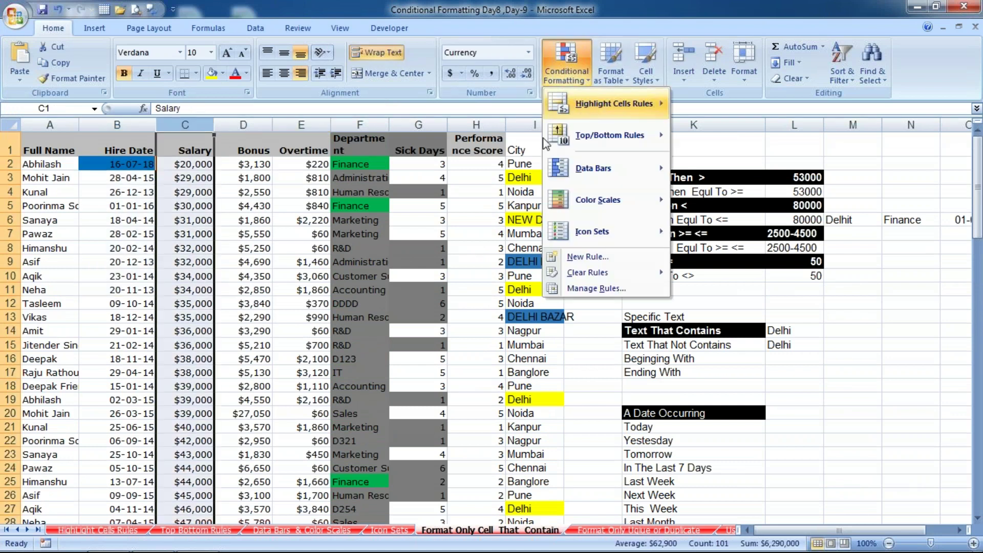
{"action": "left_click", "coordinate": [568, 256]}
{"action": "left_click", "coordinate": [138, 59]}
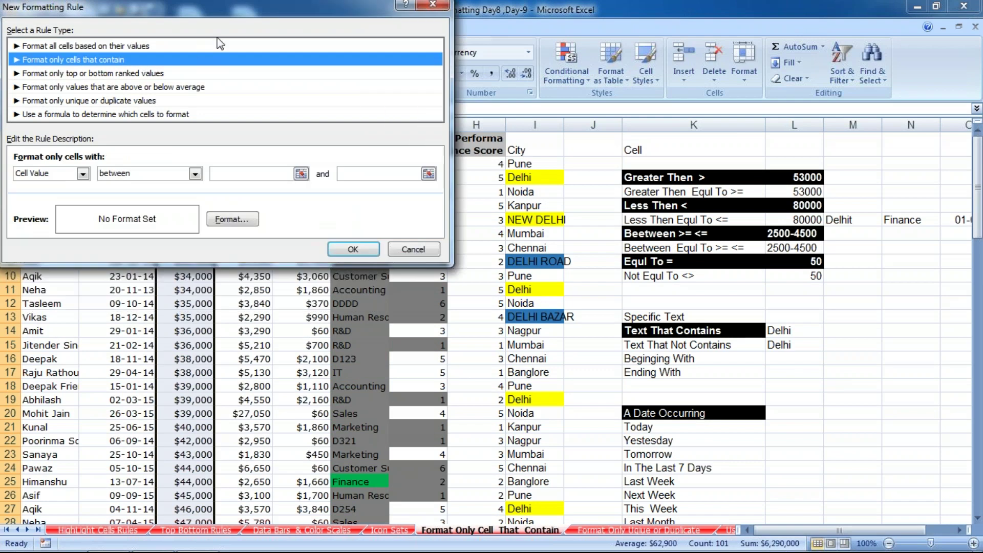
{"action": "left_click", "coordinate": [83, 174]}
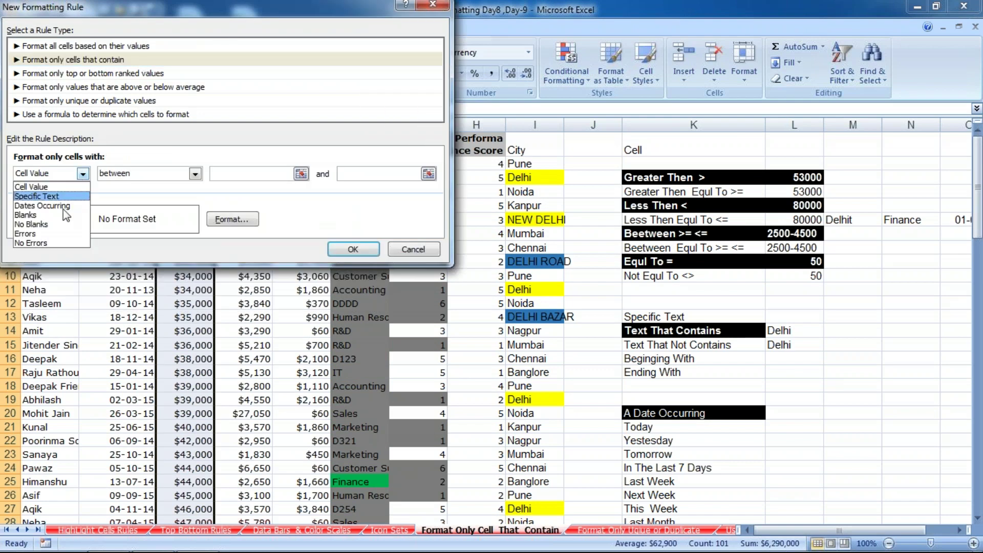
{"action": "key", "text": "Escape"}
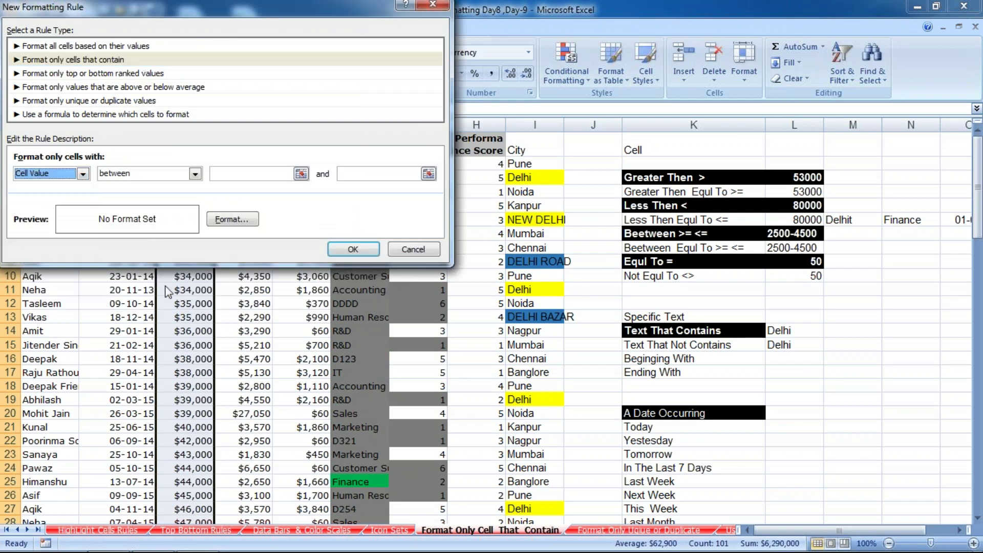
{"action": "key", "text": "Escape"}
Clear the Bonus values in D5, D8, D11, D14 and D18.
{"action": "left_click", "coordinate": [231, 210]}
{"action": "key", "text": "Delete"}
{"action": "key", "text": "Down"}
{"action": "key", "text": "Down"}
{"action": "key", "text": "Down"}
{"action": "key", "text": "Delete"}
{"action": "key", "text": "Down"}
{"action": "key", "text": "Down"}
{"action": "key", "text": "Down"}
{"action": "key", "text": "Delete"}
{"action": "key", "text": "Down"}
{"action": "key", "text": "Down"}
{"action": "key", "text": "Down"}
{"action": "key", "text": "Delete"}
{"action": "key", "text": "Down"}
{"action": "key", "text": "Down"}
{"action": "key", "text": "Down"}
{"action": "key", "text": "Down"}
{"action": "key", "text": "Delete"}
{"action": "left_click", "coordinate": [253, 123]}
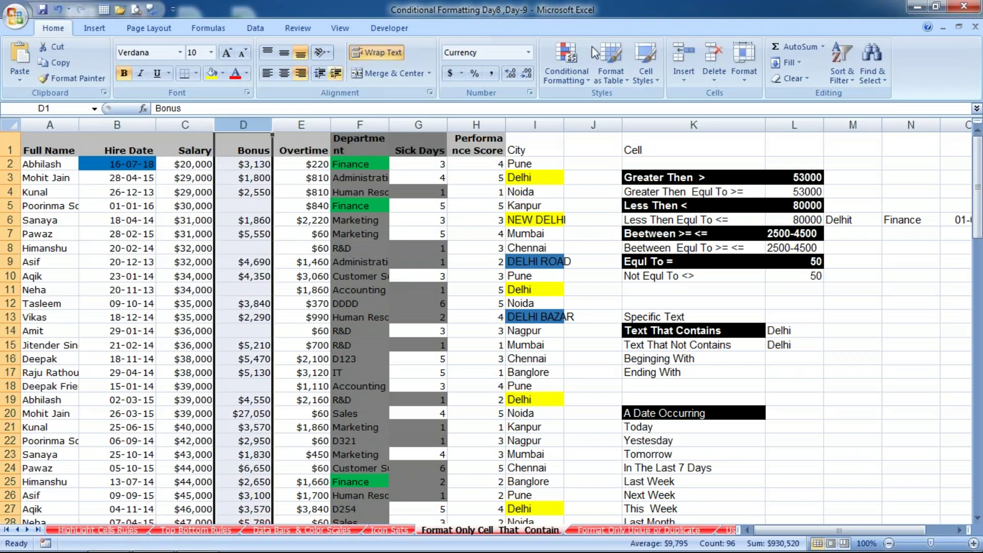
Add a Blanks rule to the Bonus column with a dark grey fill.
{"action": "left_click", "coordinate": [566, 64]}
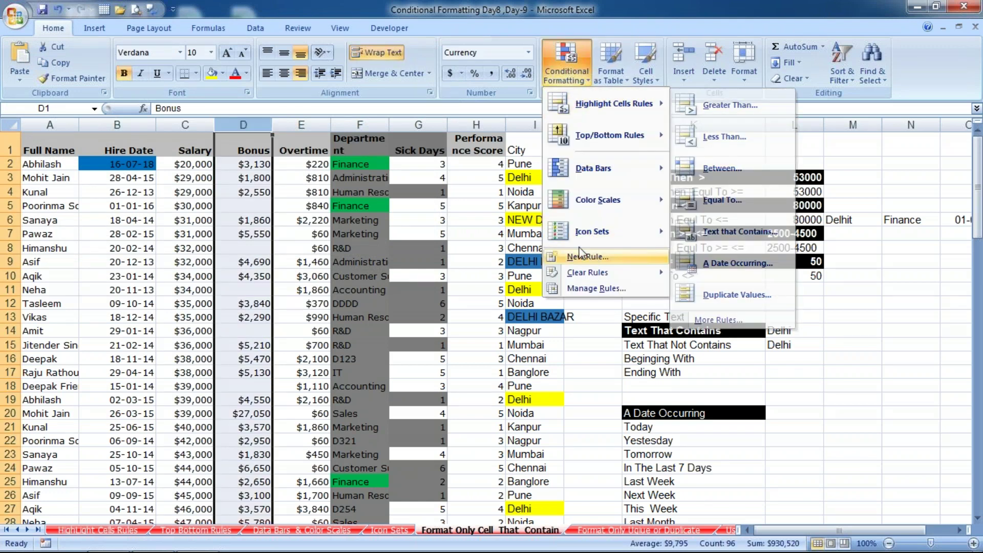
{"action": "left_click", "coordinate": [587, 257]}
{"action": "left_click", "coordinate": [127, 62]}
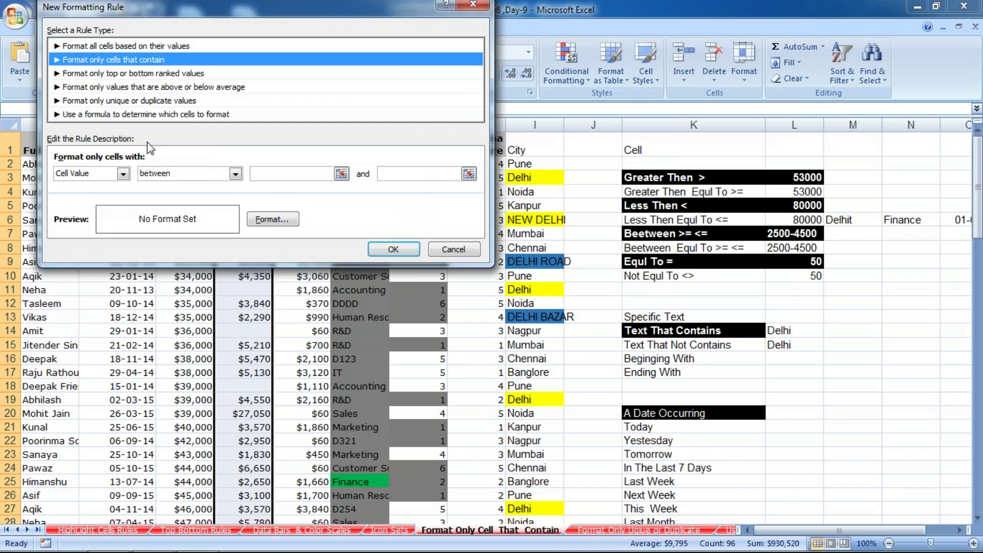
{"action": "left_click", "coordinate": [159, 178]}
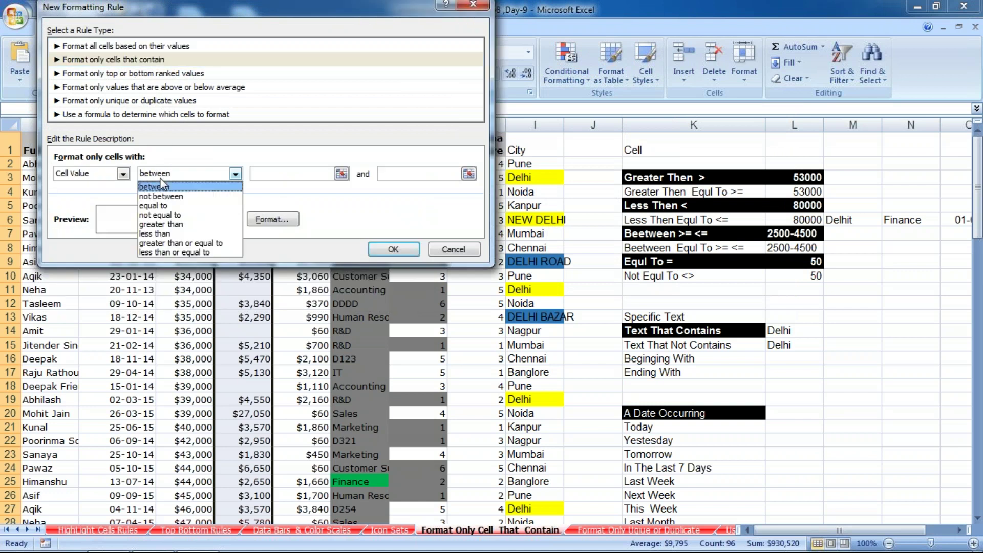
{"action": "left_click", "coordinate": [123, 174]}
{"action": "left_click", "coordinate": [123, 174]}
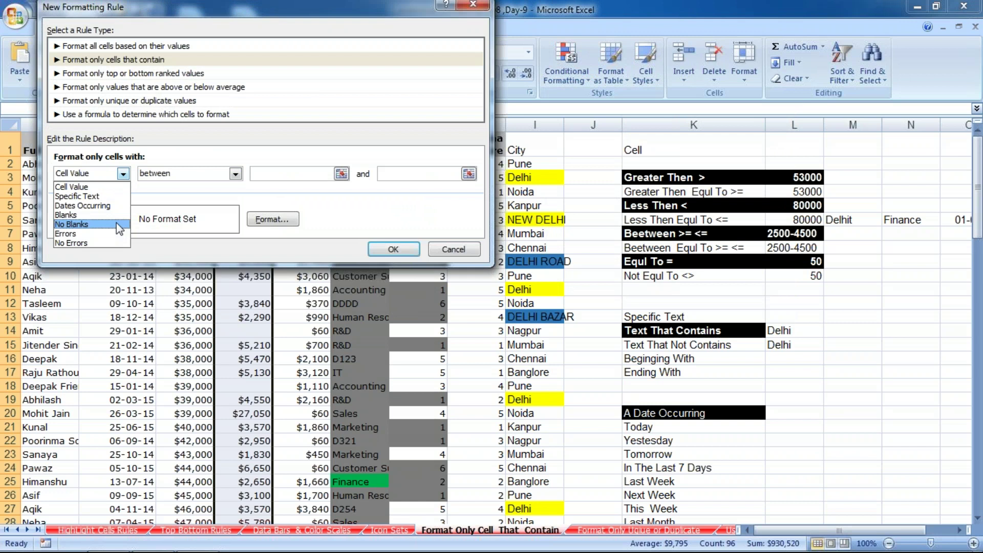
{"action": "left_click", "coordinate": [116, 215]}
{"action": "left_click", "coordinate": [272, 219]}
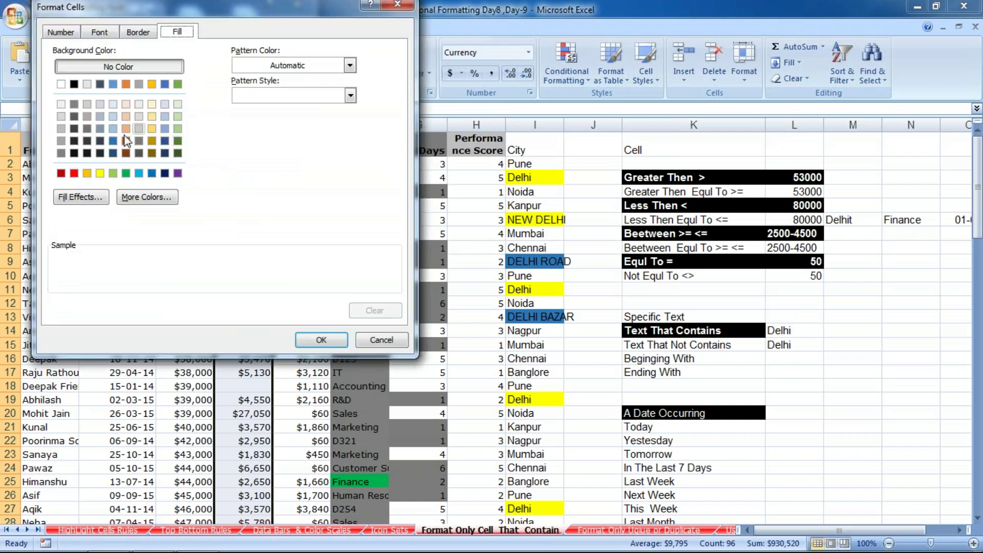
{"action": "left_click", "coordinate": [75, 141]}
{"action": "left_click", "coordinate": [322, 339]}
{"action": "left_click", "coordinate": [215, 250]}
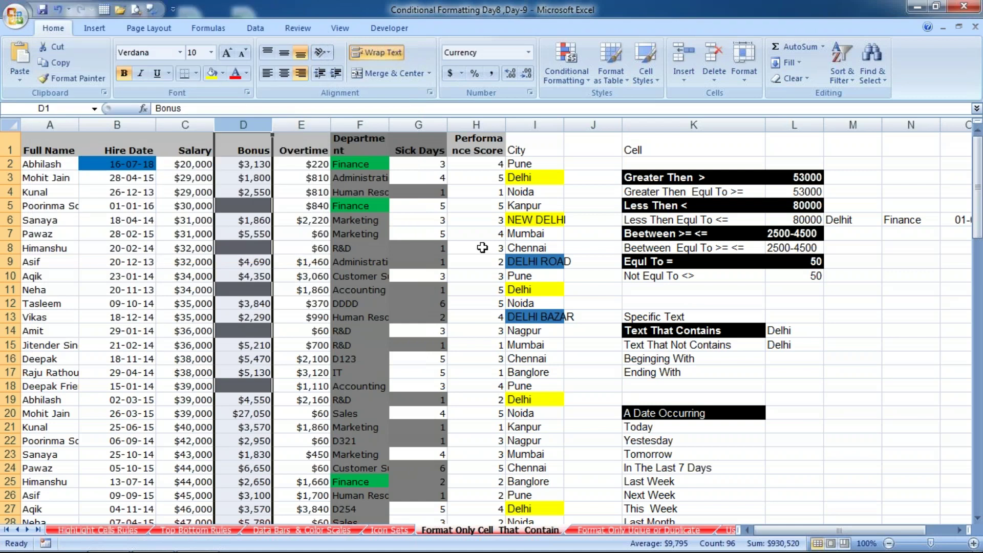
Reselect the Bonus column for another conditional formatting rule.
{"action": "left_click", "coordinate": [480, 246]}
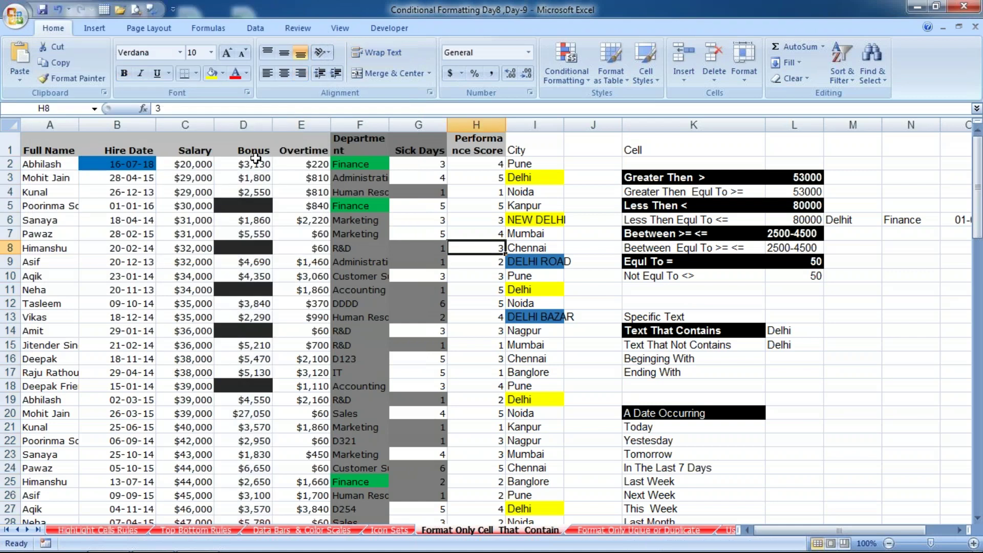
{"action": "left_click", "coordinate": [243, 125]}
{"action": "left_click", "coordinate": [562, 76]}
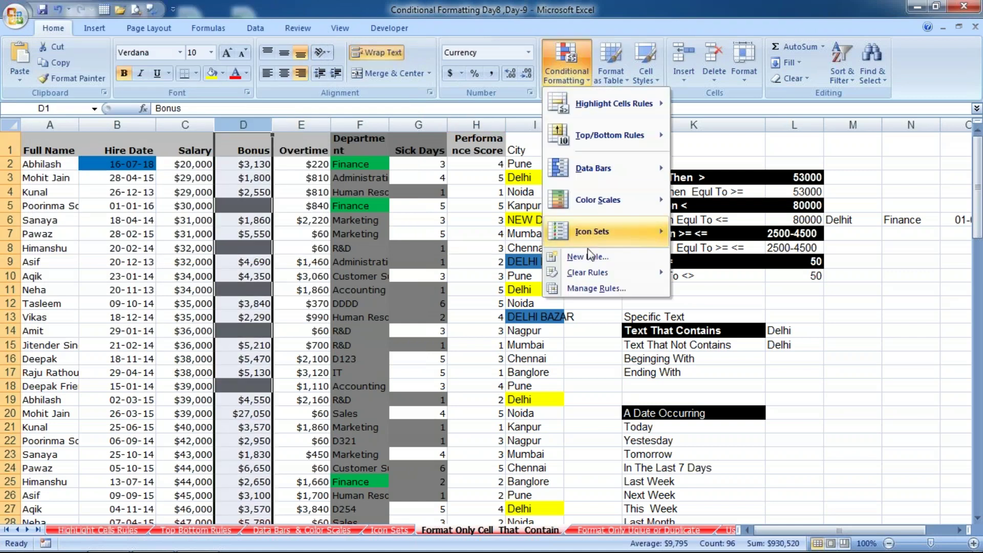
Add a No Blanks rule that fills non-empty Bonus cells green.
{"action": "left_click", "coordinate": [587, 256]}
{"action": "left_click", "coordinate": [134, 58]}
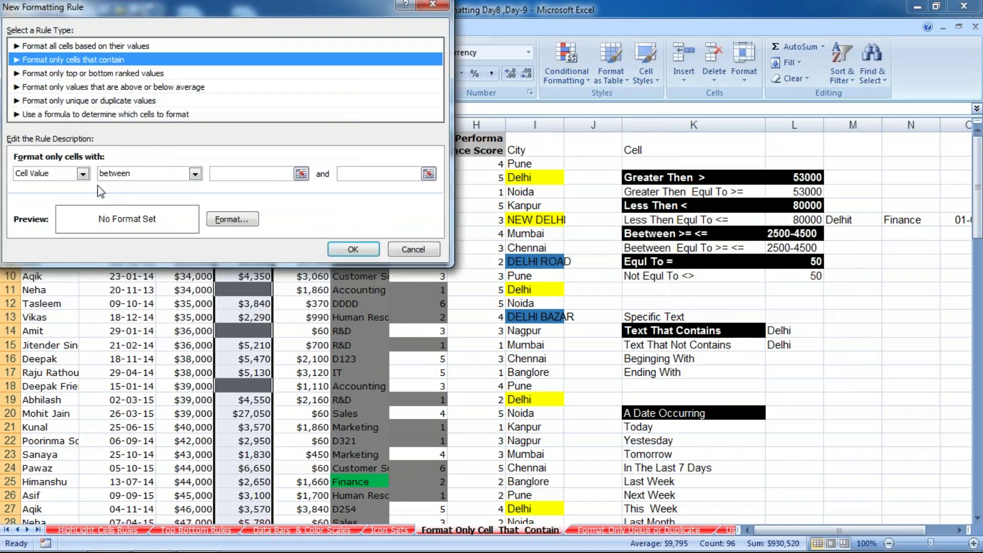
{"action": "left_click", "coordinate": [83, 174]}
{"action": "left_click", "coordinate": [51, 222]}
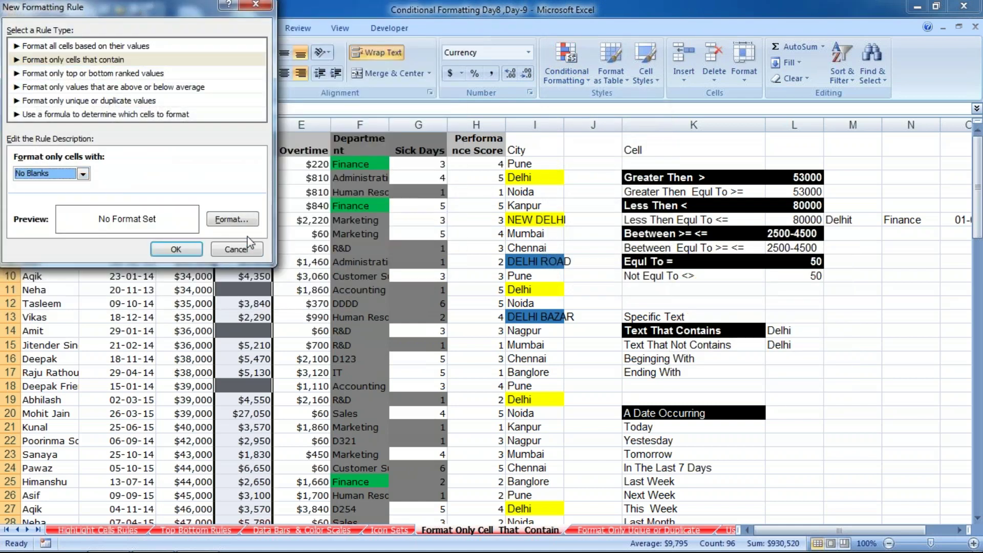
{"action": "left_click", "coordinate": [233, 220]}
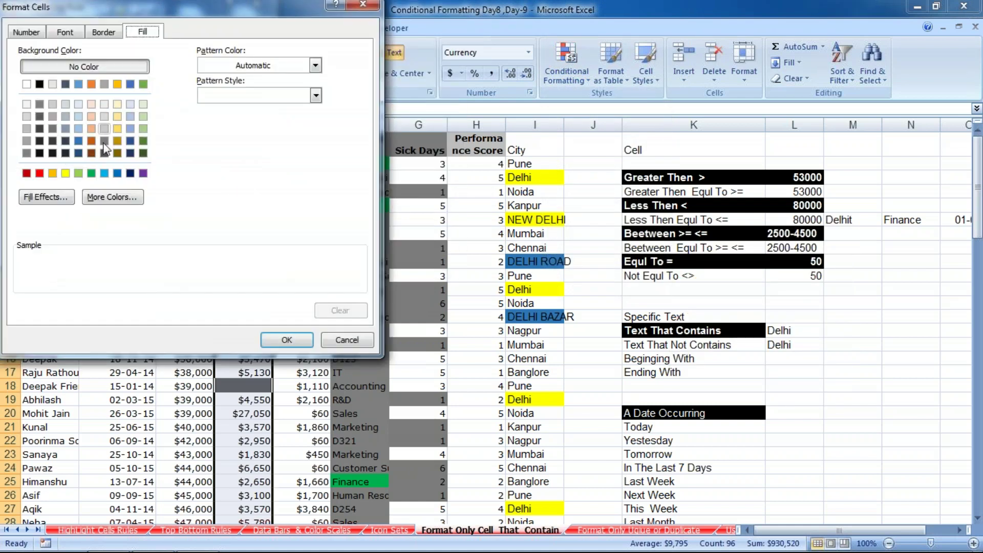
{"action": "left_click", "coordinate": [78, 173]}
{"action": "left_click", "coordinate": [287, 340]}
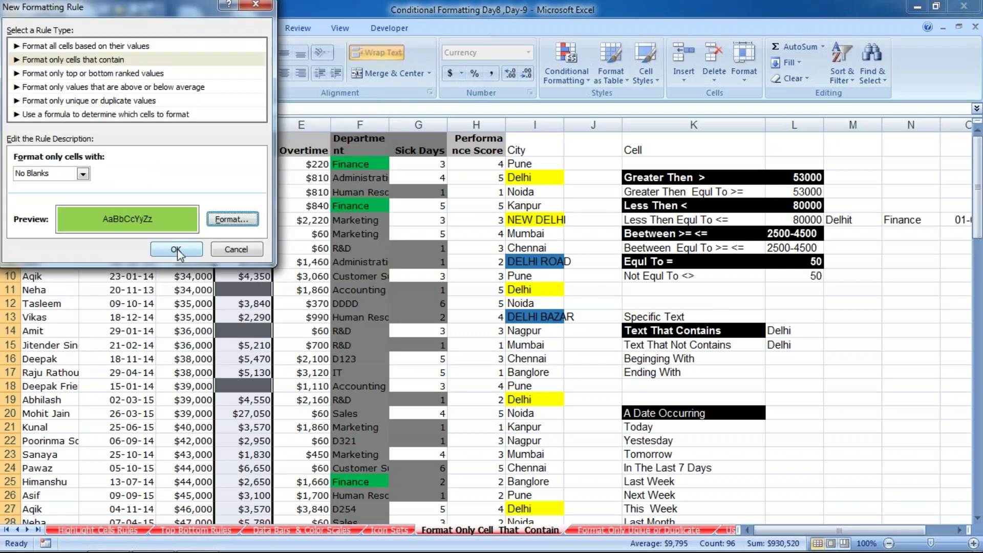
{"action": "left_click", "coordinate": [177, 248]}
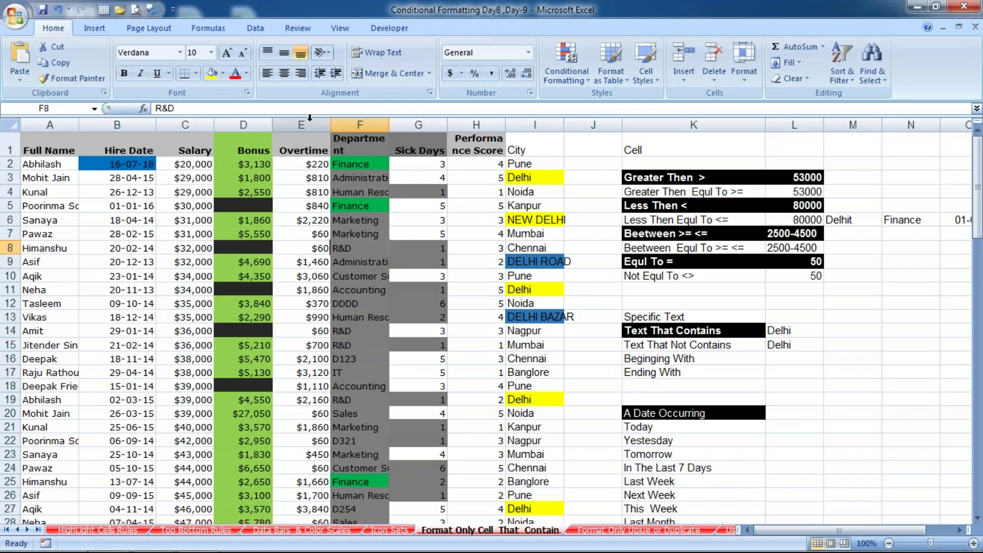
{"action": "left_click", "coordinate": [50, 124]}
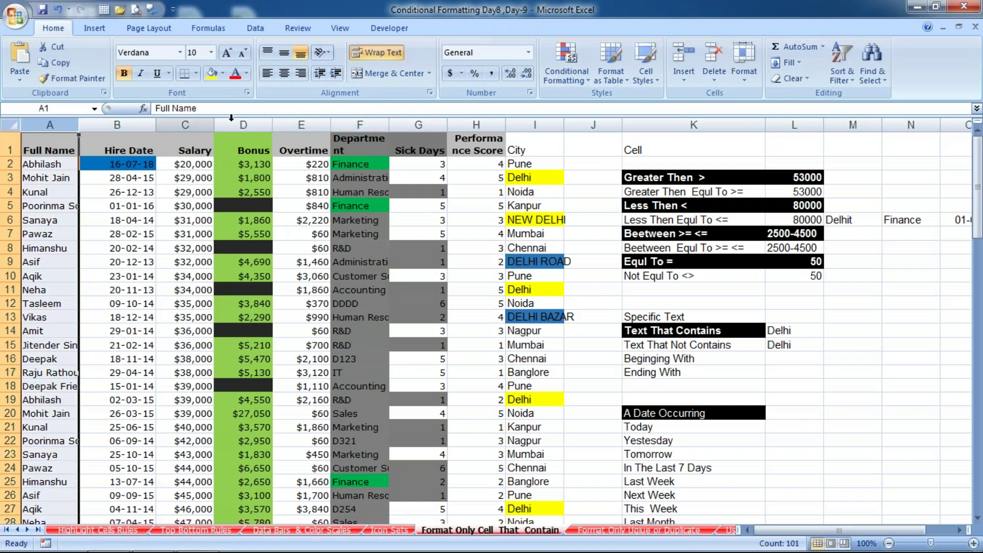
Start another 'cells that contain' rule, cancel it with Escape, and select C3.
{"action": "left_click", "coordinate": [566, 64]}
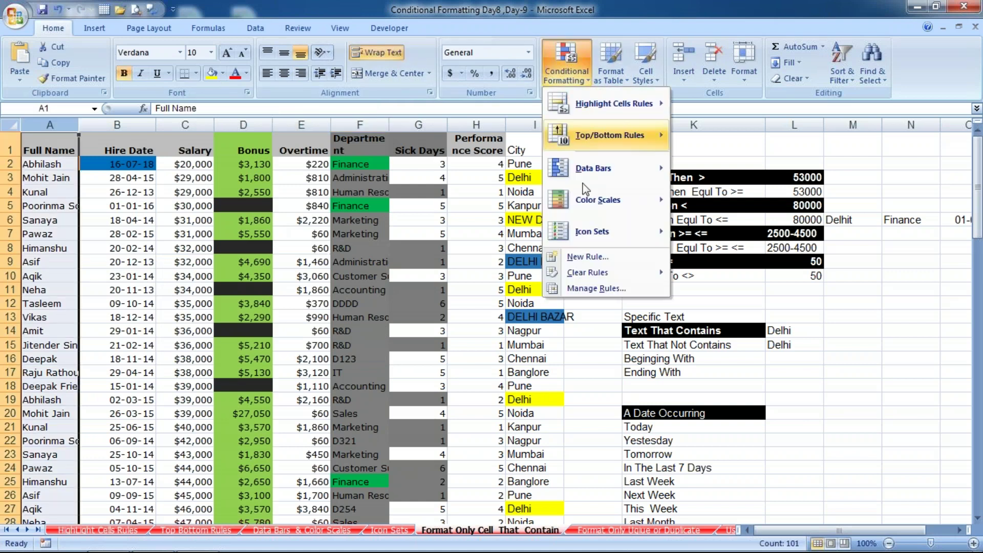
{"action": "left_click", "coordinate": [572, 256]}
{"action": "left_click", "coordinate": [92, 60]}
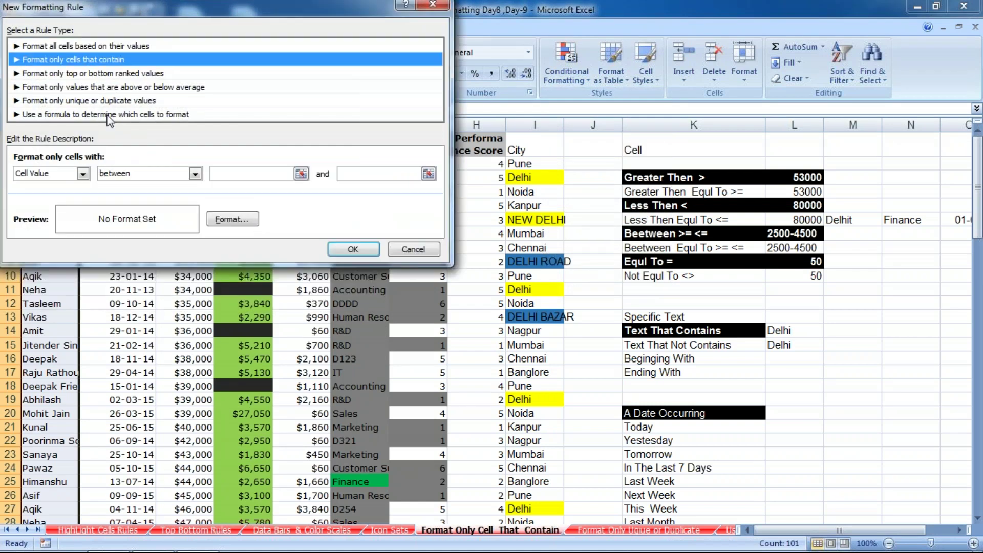
{"action": "left_click", "coordinate": [84, 175]}
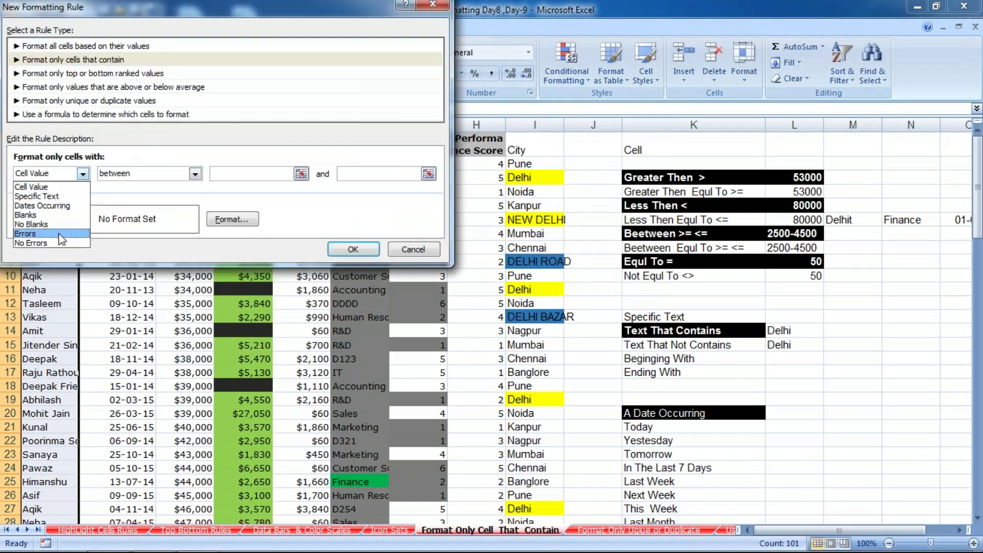
{"action": "key", "text": "Escape"}
{"action": "key", "text": "Escape"}
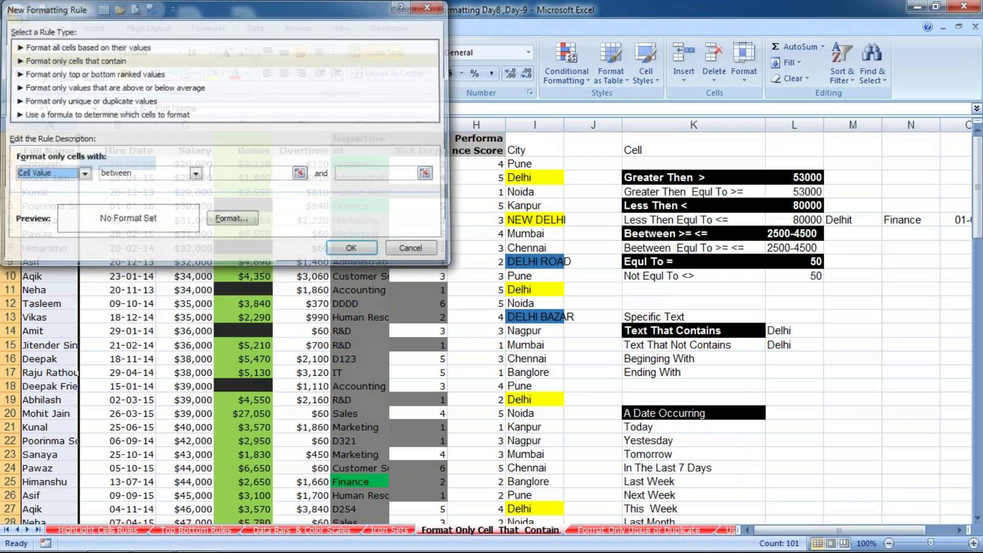
{"action": "left_click", "coordinate": [169, 180]}
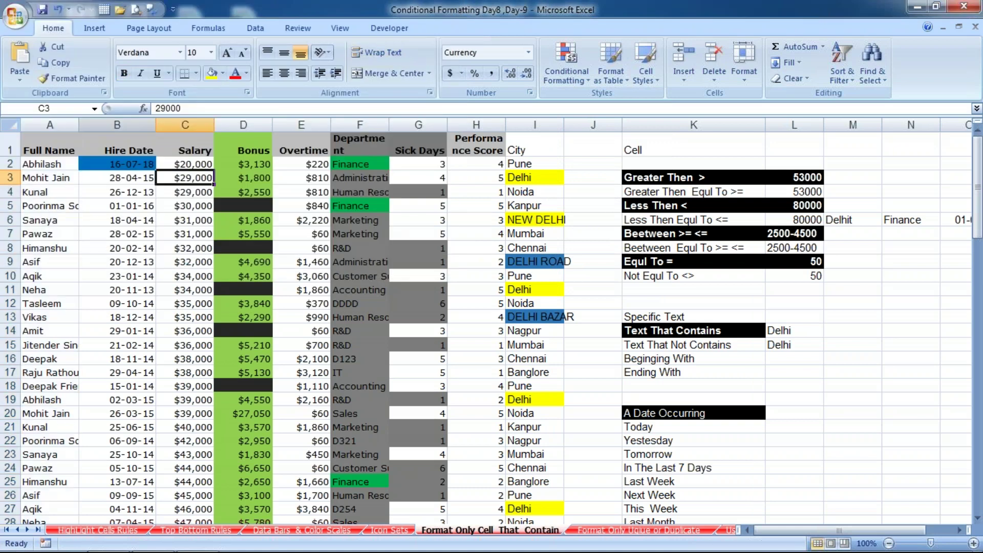
Enter NA as text in Salary cells C3, C9 and C12.
{"action": "type", "text": "NA"}
{"action": "key", "text": "Return"}
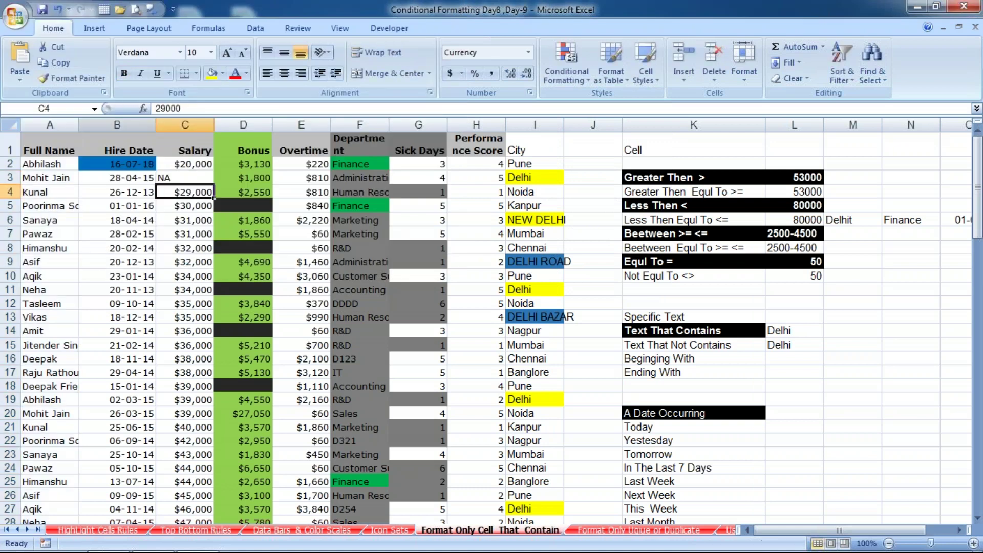
{"action": "type", "text": "R"}
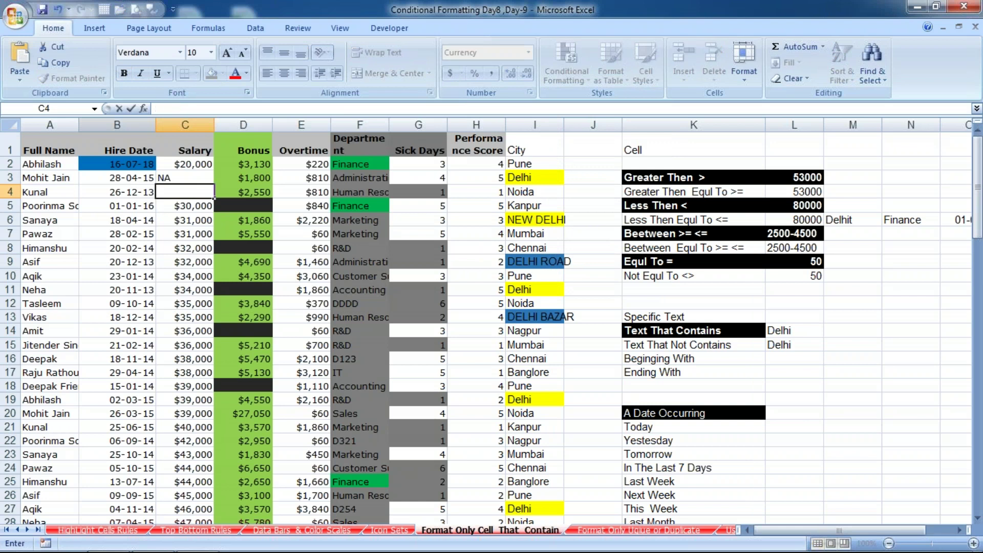
{"action": "left_click", "coordinate": [194, 264]}
{"action": "type", "text": "NA"}
{"action": "key", "text": "Return"}
{"action": "key", "text": "Down"}
{"action": "key", "text": "Down"}
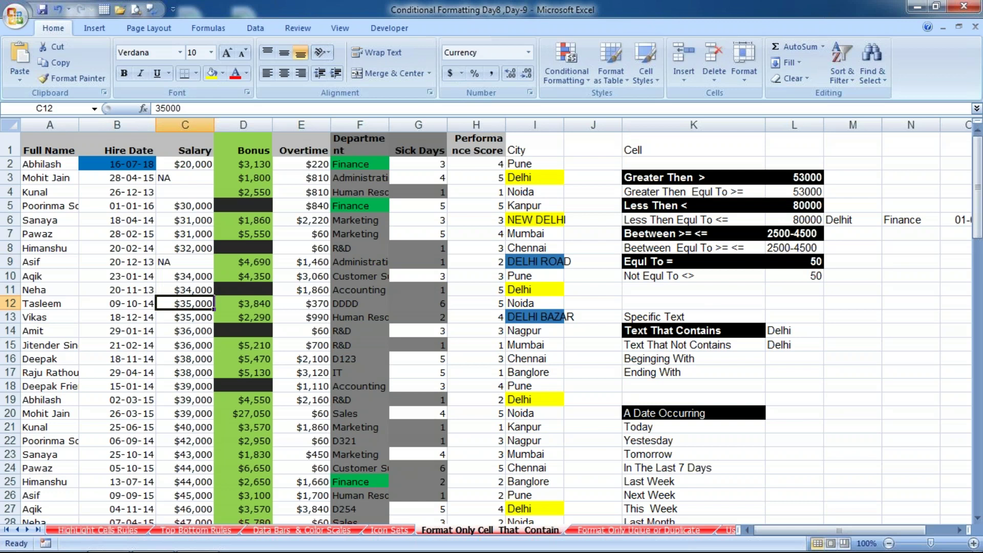
{"action": "type", "text": "NA"}
{"action": "key", "text": "Return"}
Replace C3, C9 and C12 with =NA() formulas so they show #N/A.
{"action": "left_click", "coordinate": [184, 125]}
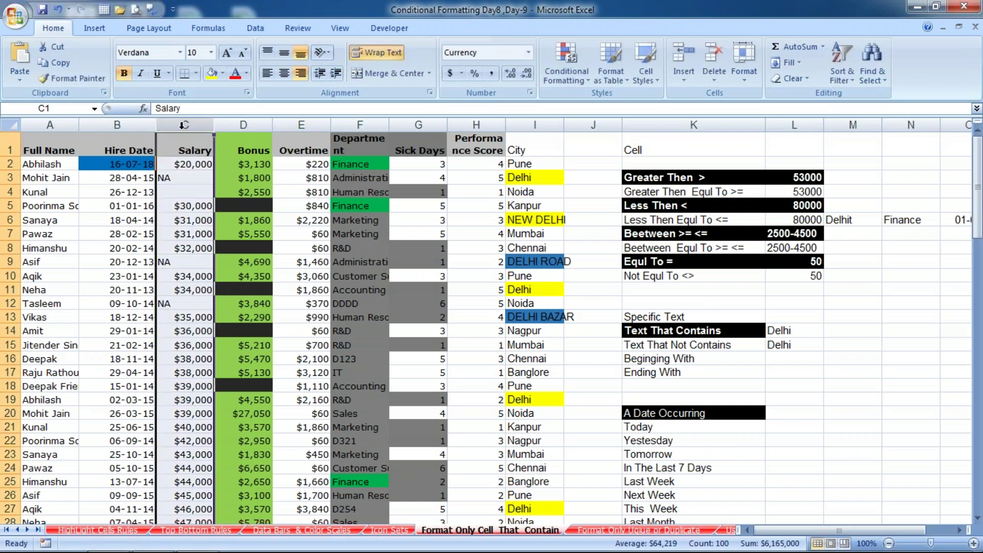
{"action": "left_click", "coordinate": [566, 61]}
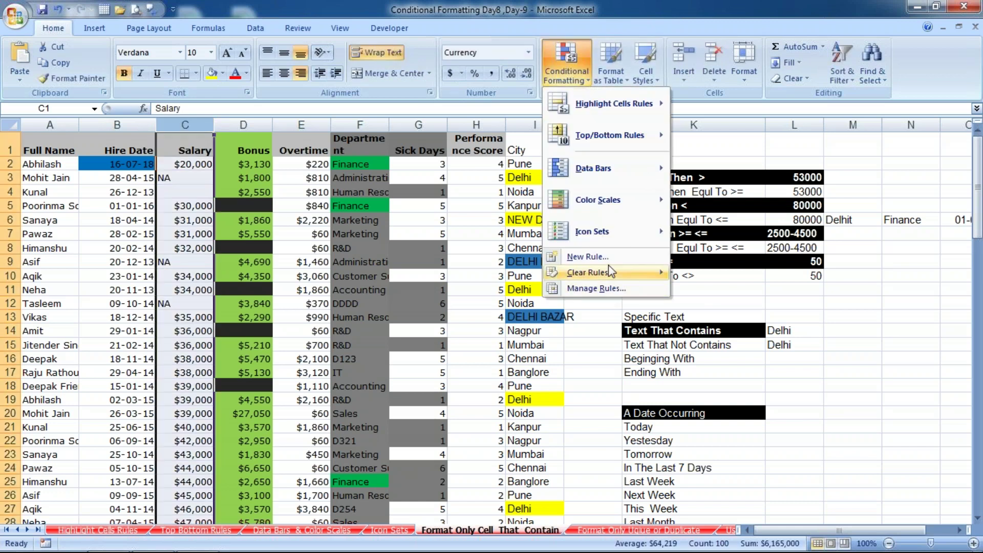
{"action": "left_click", "coordinate": [253, 186]}
{"action": "left_click", "coordinate": [185, 178]}
{"action": "type", "text": "=NA()"}
{"action": "key", "text": "Return"}
{"action": "key", "text": "Return"}
{"action": "key", "text": "Down"}
{"action": "key", "text": "Down"}
{"action": "key", "text": "Down"}
{"action": "key", "text": "Down"}
{"action": "type", "text": "=NA()"}
{"action": "key", "text": "Return"}
{"action": "key", "text": "Return"}
{"action": "key", "text": "Return"}
{"action": "type", "text": "=NA"}
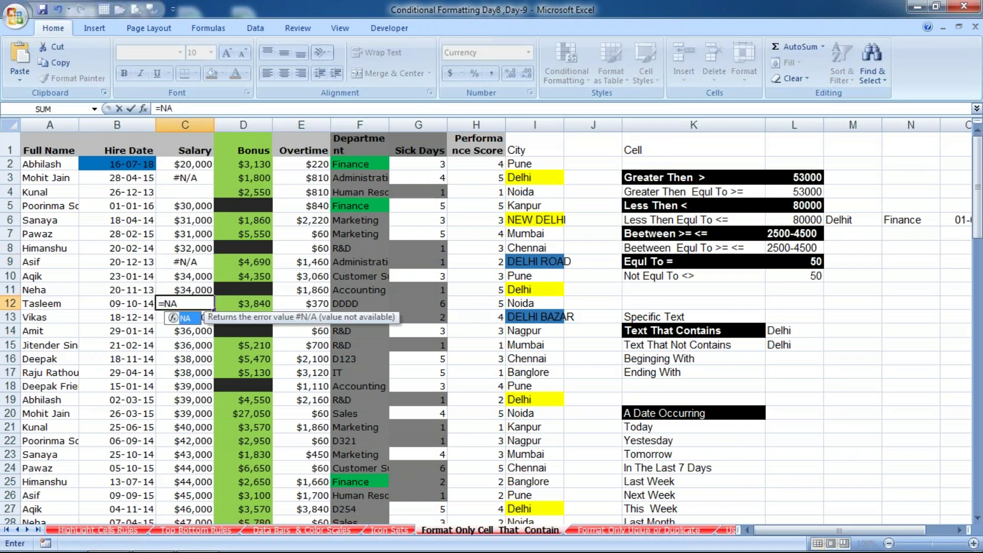
{"action": "type", "text": "()"}
{"action": "key", "text": "Return"}
{"action": "left_click", "coordinate": [185, 124]}
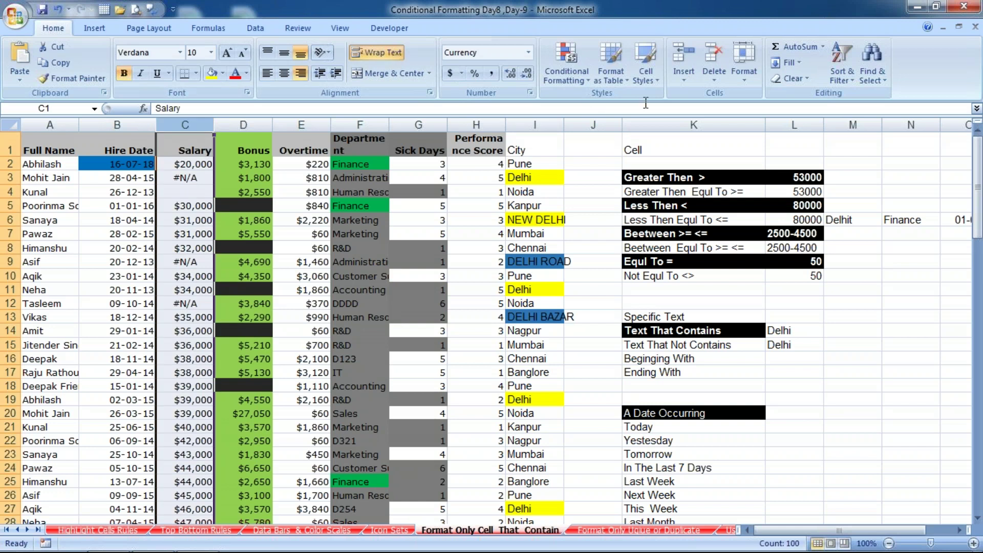
Add an Errors rule that fills the #N/A Salary cells C3, C9 and C12 dark blue.
{"action": "left_click", "coordinate": [582, 79]}
{"action": "left_click", "coordinate": [558, 254]}
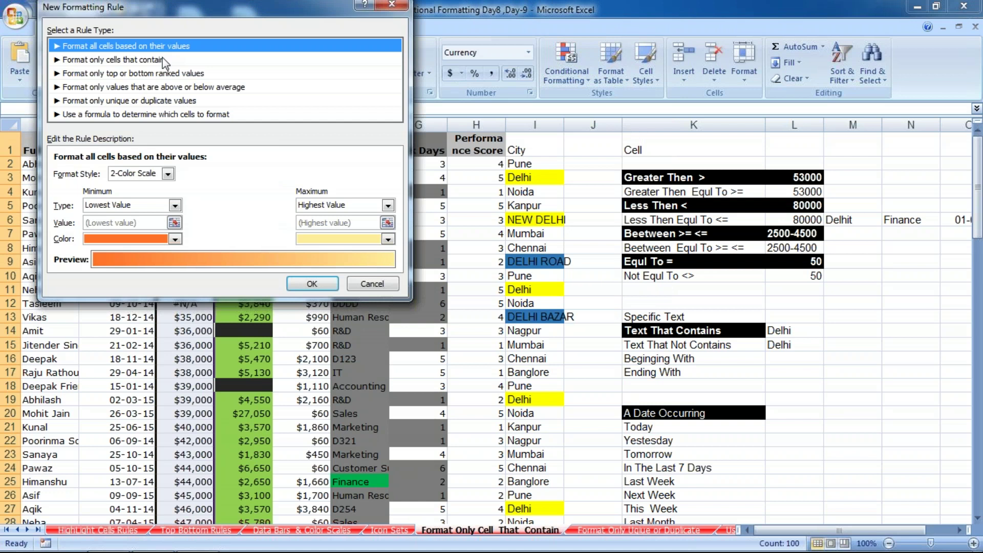
{"action": "left_click", "coordinate": [156, 61]}
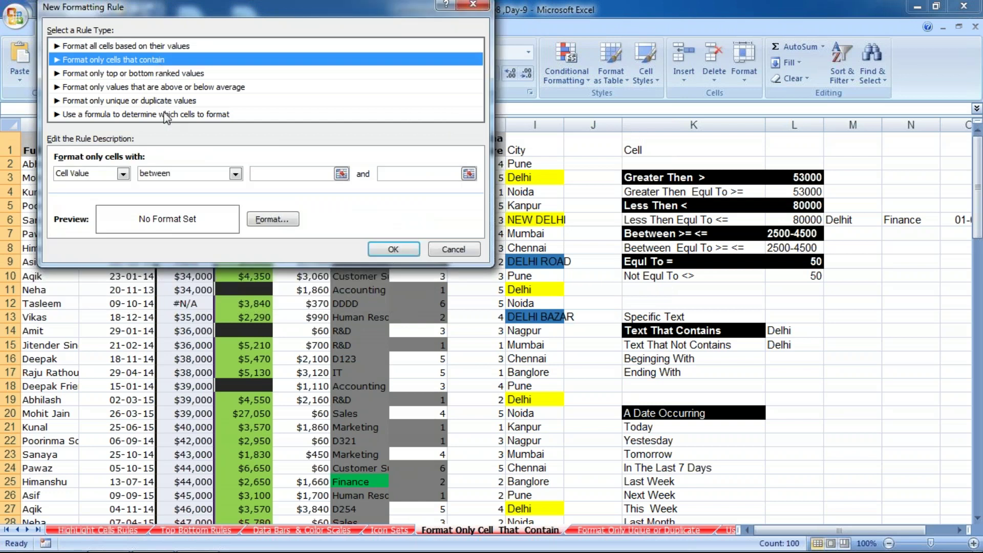
{"action": "left_click", "coordinate": [173, 167]}
{"action": "left_click", "coordinate": [123, 173]}
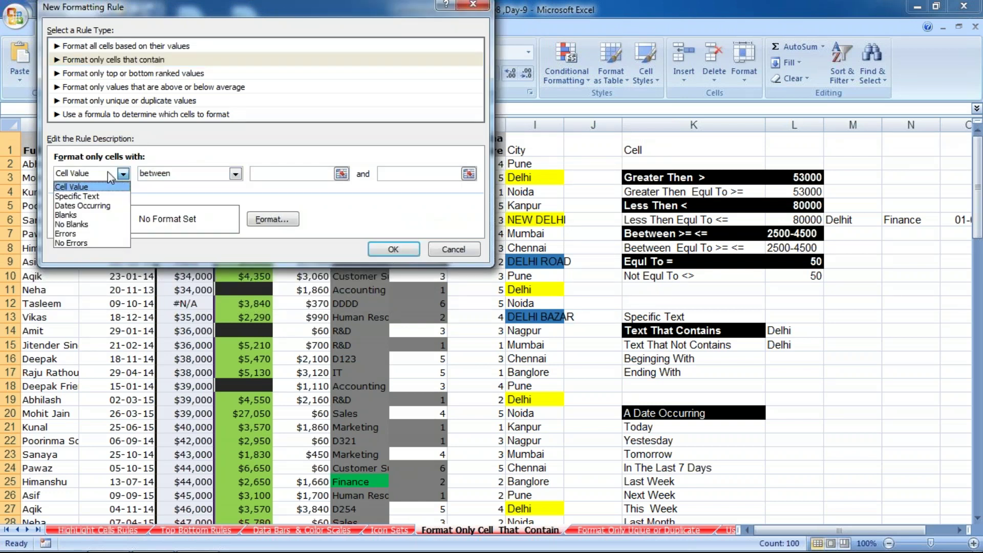
{"action": "left_click", "coordinate": [77, 233]}
{"action": "left_click", "coordinate": [271, 219]}
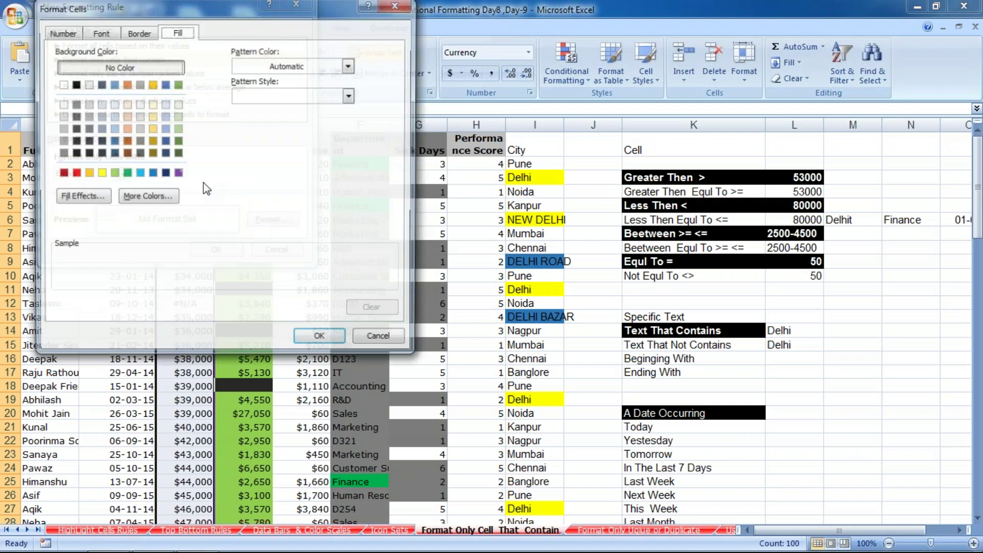
{"action": "left_click", "coordinate": [112, 153]}
{"action": "left_click", "coordinate": [318, 338]}
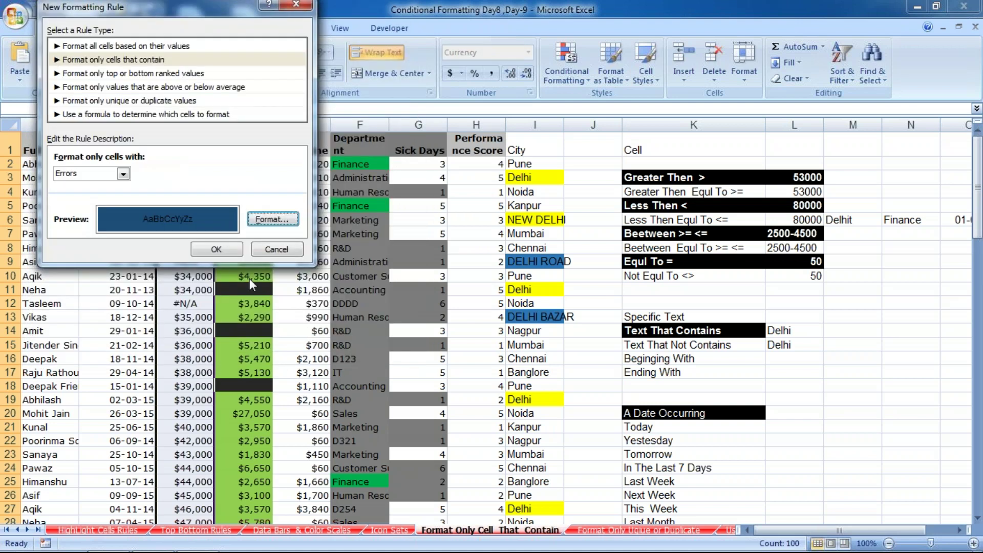
{"action": "left_click", "coordinate": [233, 254]}
{"action": "left_click", "coordinate": [328, 231]}
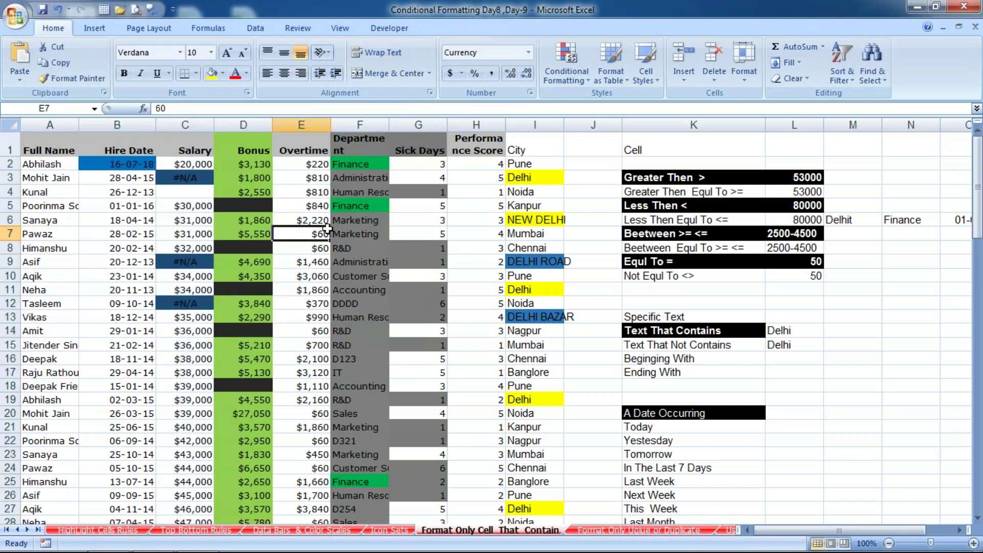
Select the Overtime column and start a 'Format only cells that contain' rule, browsing the Cell Value choices.
{"action": "left_click", "coordinate": [302, 125]}
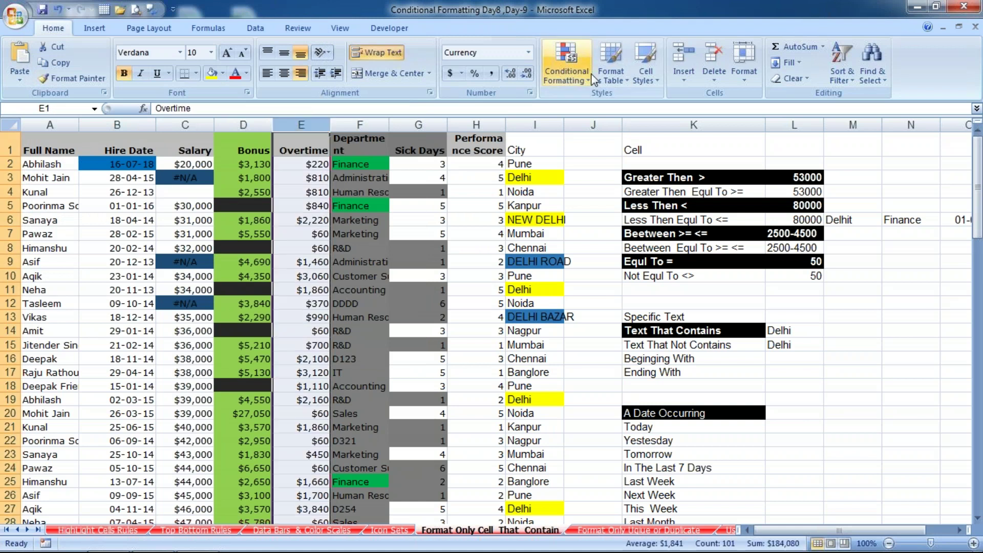
{"action": "left_click", "coordinate": [581, 71]}
{"action": "left_click", "coordinate": [626, 253]}
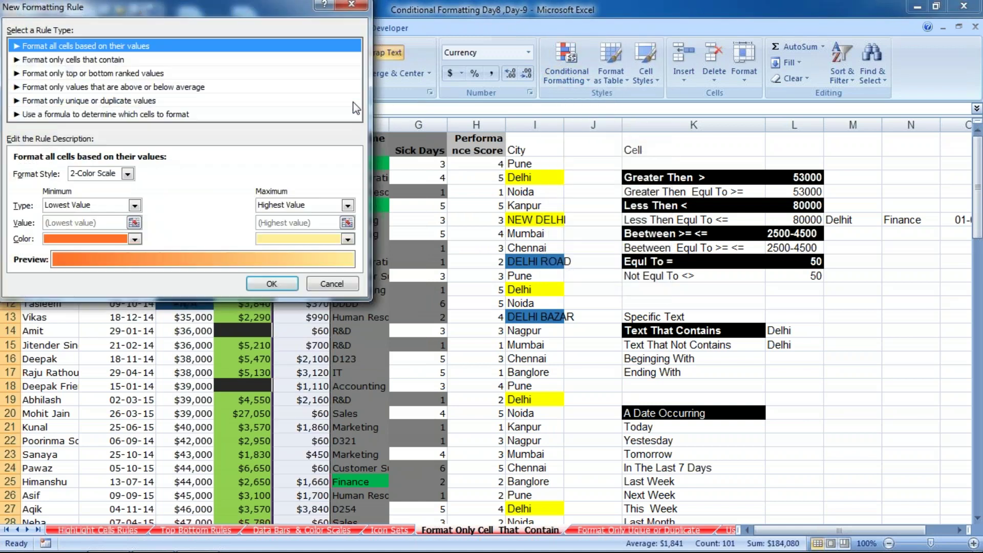
{"action": "left_click", "coordinate": [128, 60]}
{"action": "left_click", "coordinate": [63, 174]}
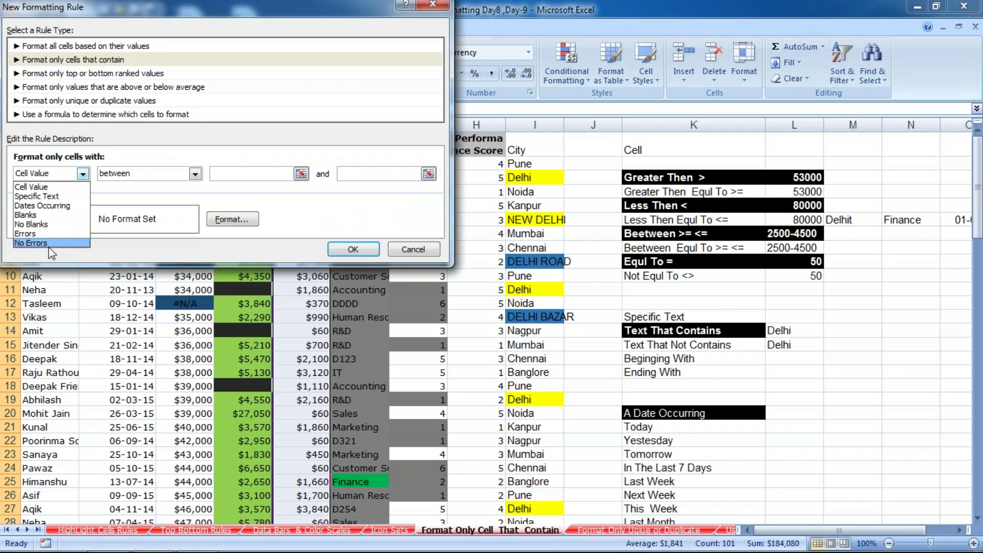
{"action": "double_click", "coordinate": [86, 175]}
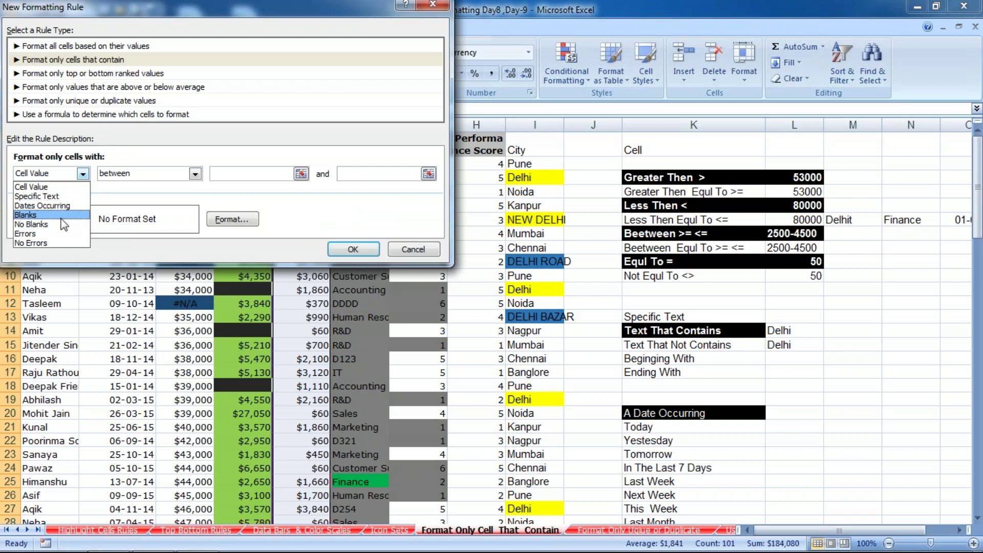
{"action": "left_click", "coordinate": [205, 19]}
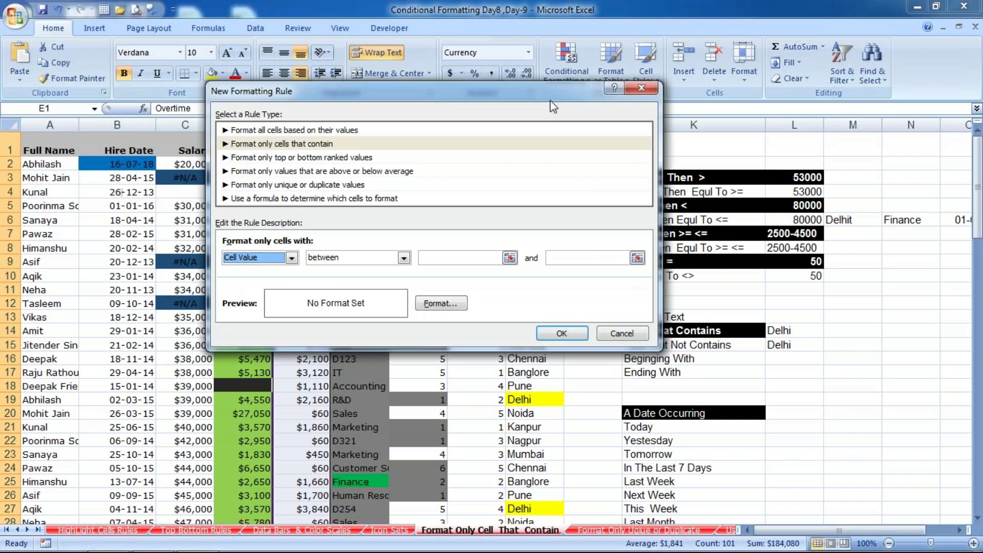
{"action": "left_click_drag", "start_coordinate": [334, 19], "coordinate": [563, 107]}
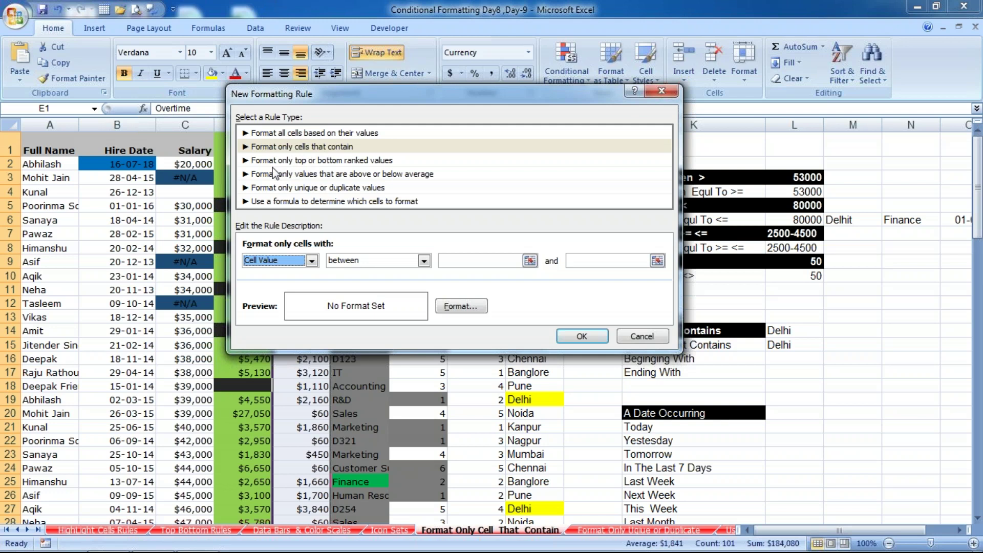
Preview the Top/Bottom ranked values rule type, keeping the ranking set to Top.
{"action": "left_click", "coordinate": [317, 161]}
{"action": "left_click", "coordinate": [281, 260]}
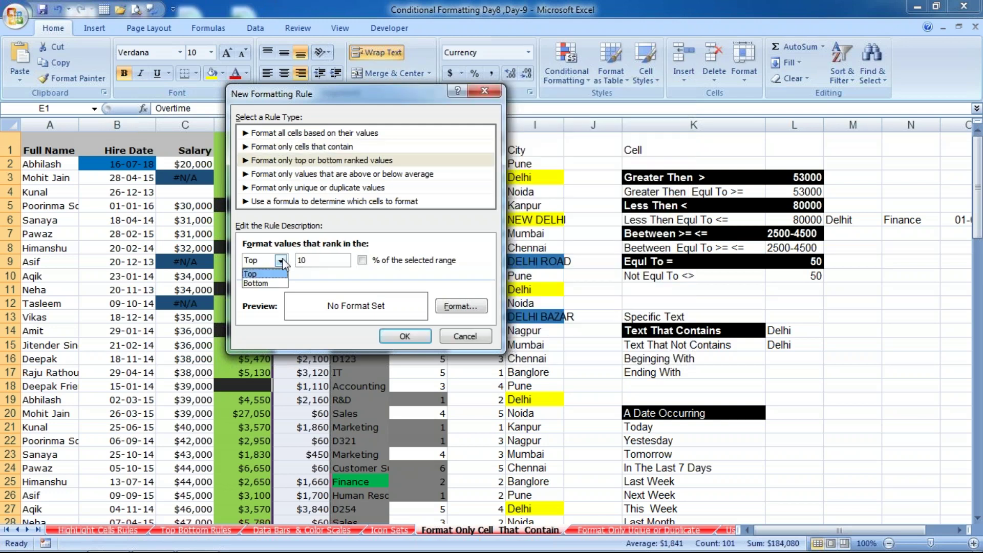
{"action": "left_click", "coordinate": [278, 273]}
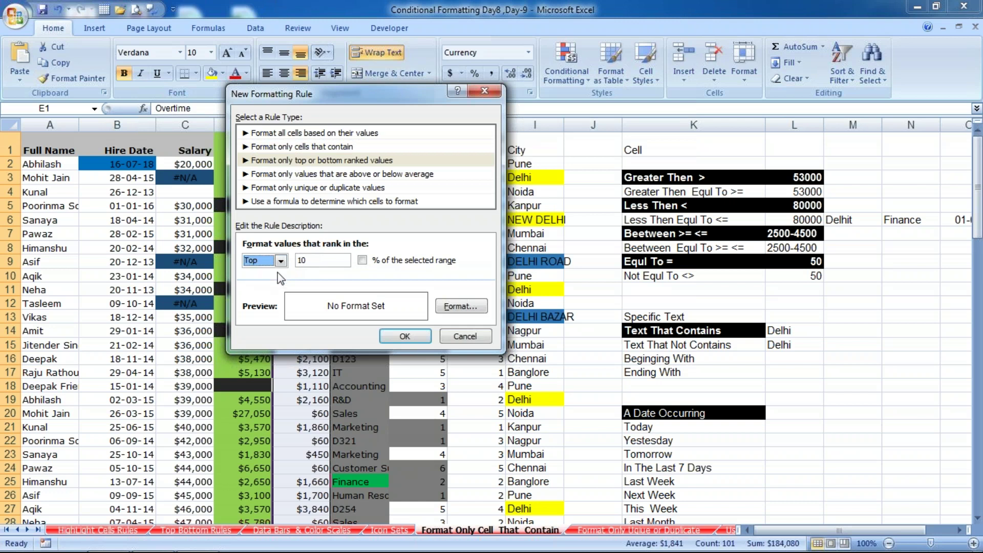
{"action": "left_click", "coordinate": [282, 263]}
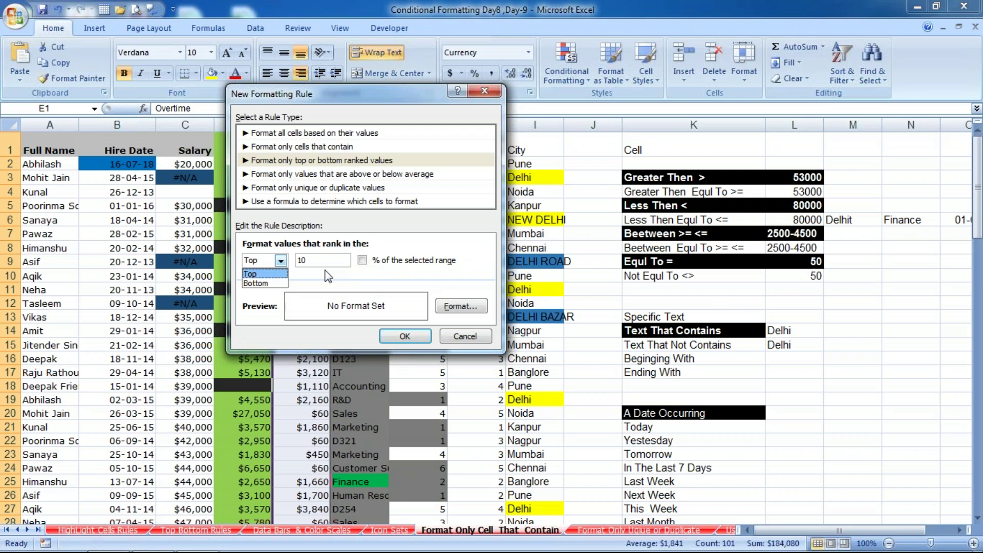
Preview the Above/Below Average, Unique/Duplicate and formula rule types, then cancel the rule.
{"action": "left_click", "coordinate": [326, 176]}
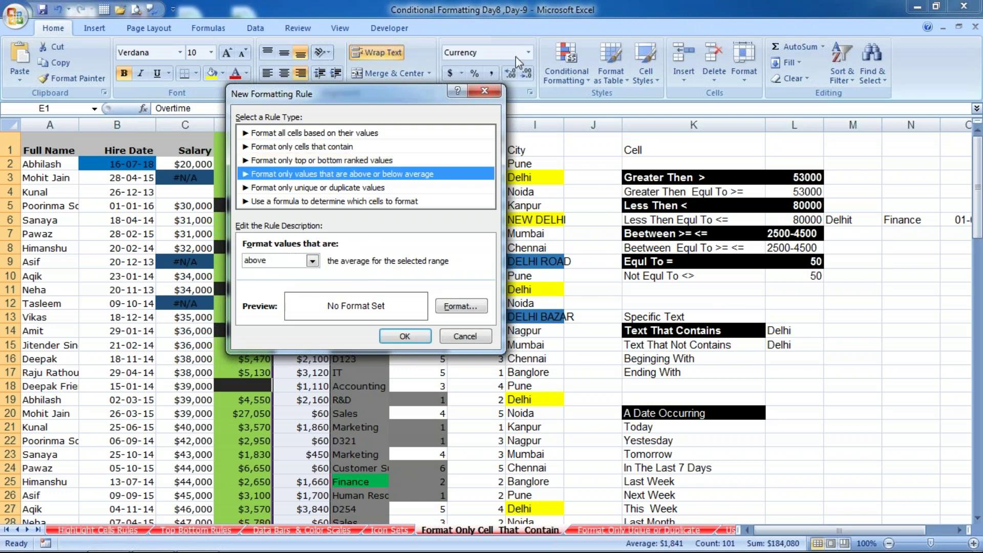
{"action": "left_click", "coordinate": [324, 189]}
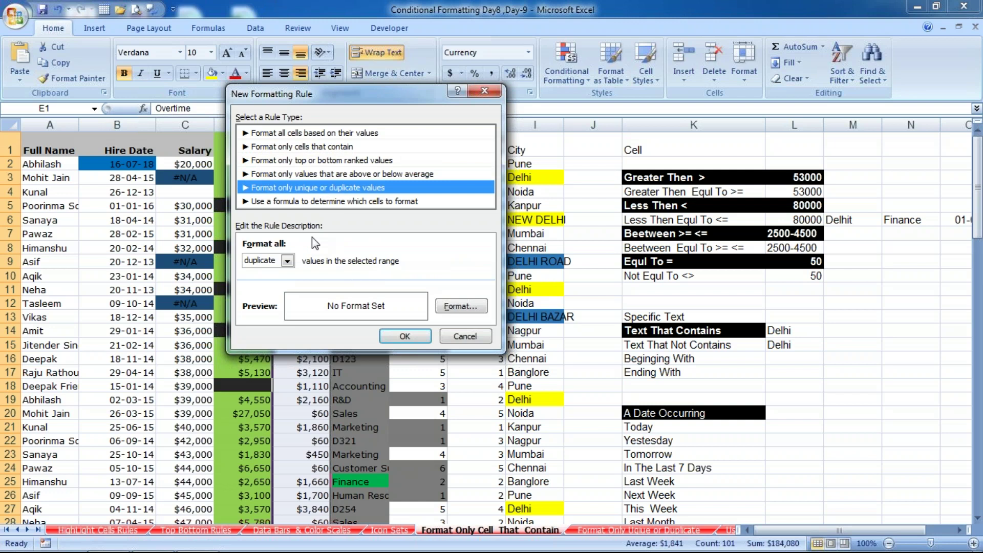
{"action": "left_click", "coordinate": [288, 260]}
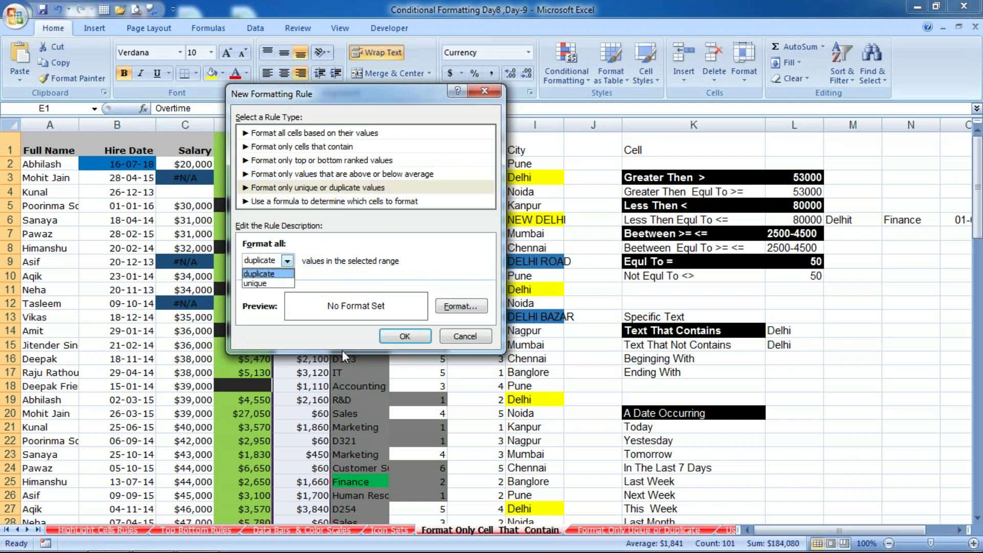
{"action": "left_click", "coordinate": [324, 204]}
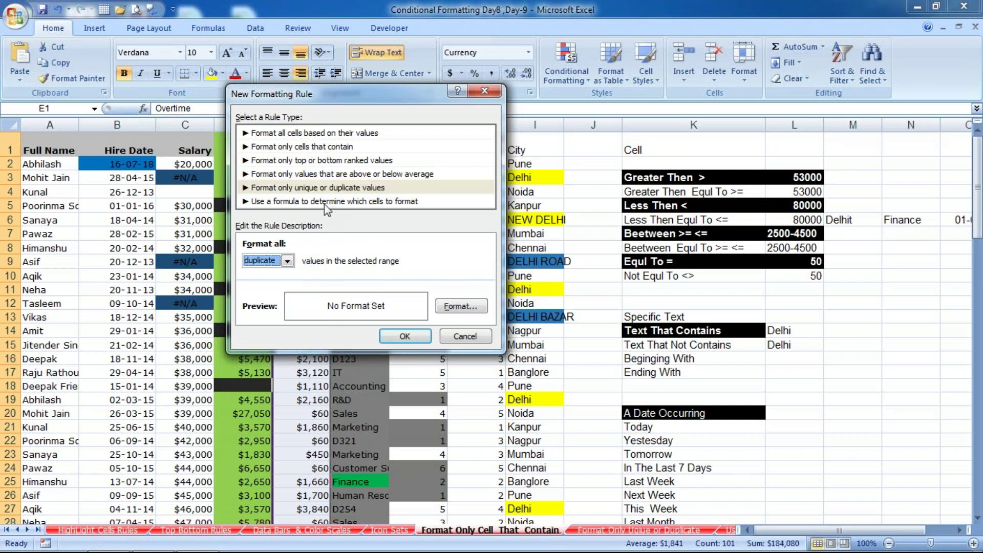
{"action": "left_click", "coordinate": [324, 203]}
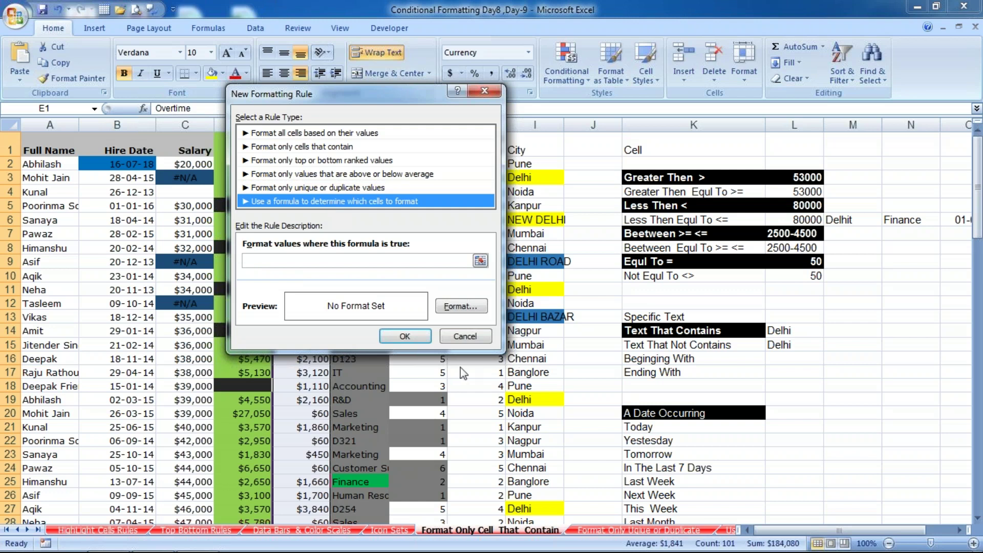
{"action": "left_click", "coordinate": [471, 340]}
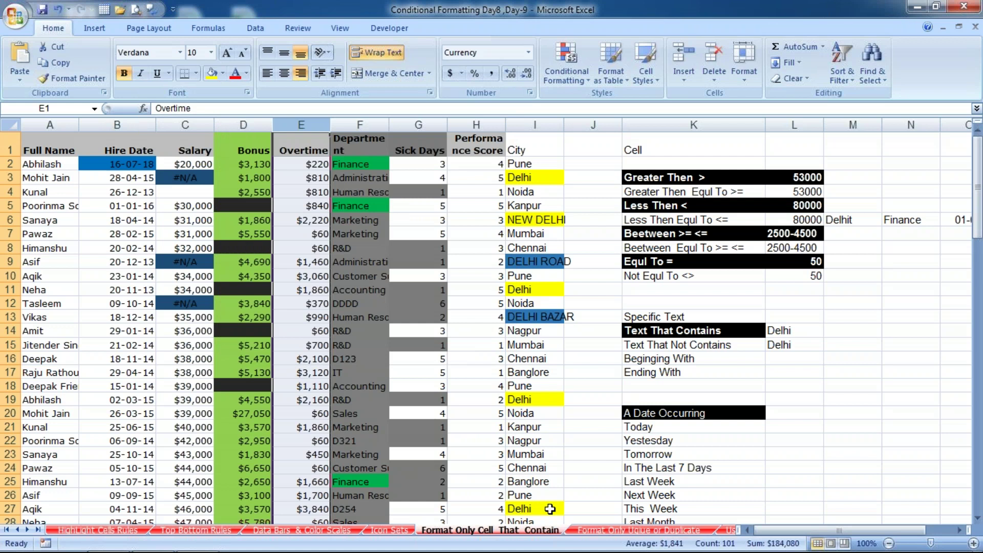
{"action": "left_click", "coordinate": [578, 533]}
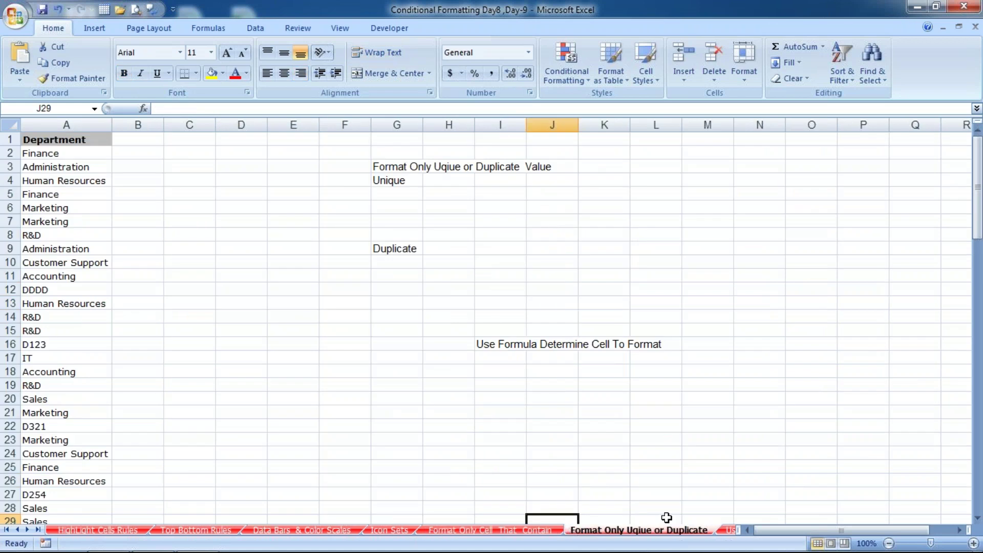
Bring up the Use Formula Determine sheet with the Exp-1 scores table and colour key.
{"action": "left_click", "coordinate": [728, 529]}
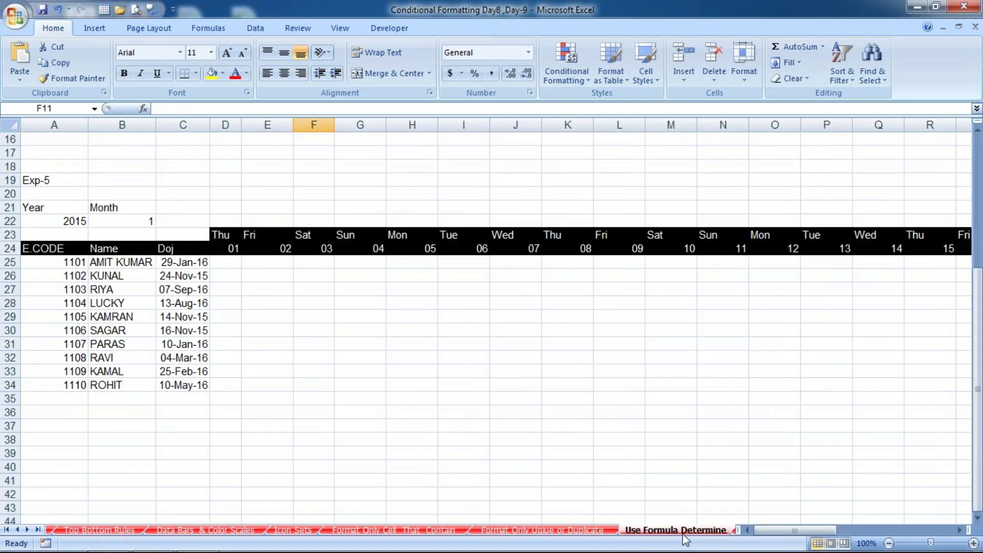
{"action": "scroll", "coordinate": [474, 489], "scroll_direction": "up", "scroll_amount": 4}
{"action": "scroll", "coordinate": [474, 490], "scroll_direction": "up", "scroll_amount": 1}
{"action": "left_click", "coordinate": [517, 262]}
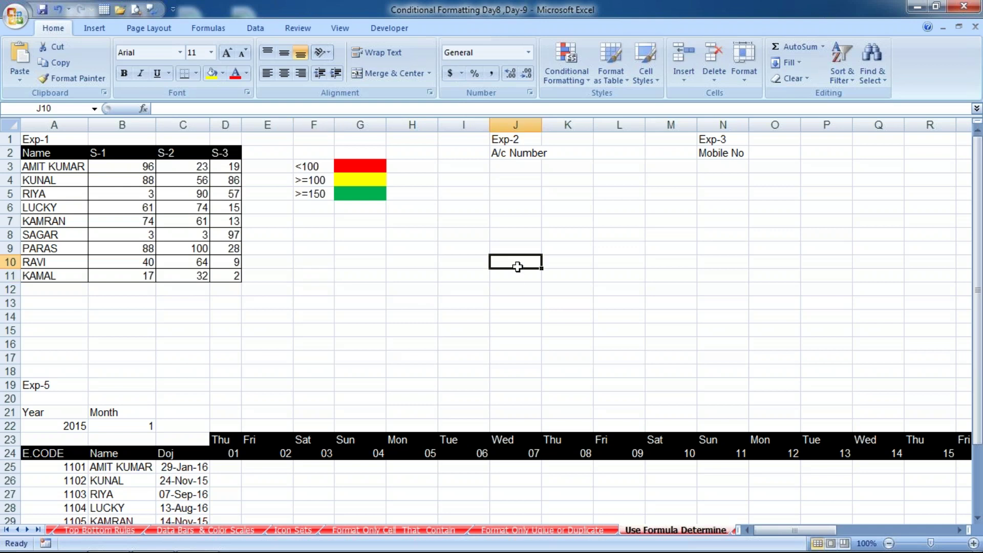
{"action": "scroll", "coordinate": [517, 266], "scroll_direction": "down", "scroll_amount": 1}
{"action": "scroll", "coordinate": [517, 266], "scroll_direction": "down", "scroll_amount": 4}
{"action": "scroll", "coordinate": [54, 206], "scroll_direction": "up", "scroll_amount": 3}
{"action": "scroll", "coordinate": [53, 206], "scroll_direction": "up", "scroll_amount": 2}
Try a formula-based New Rule on row 7, then cancel it without entering a formula.
{"action": "left_click", "coordinate": [10, 220]}
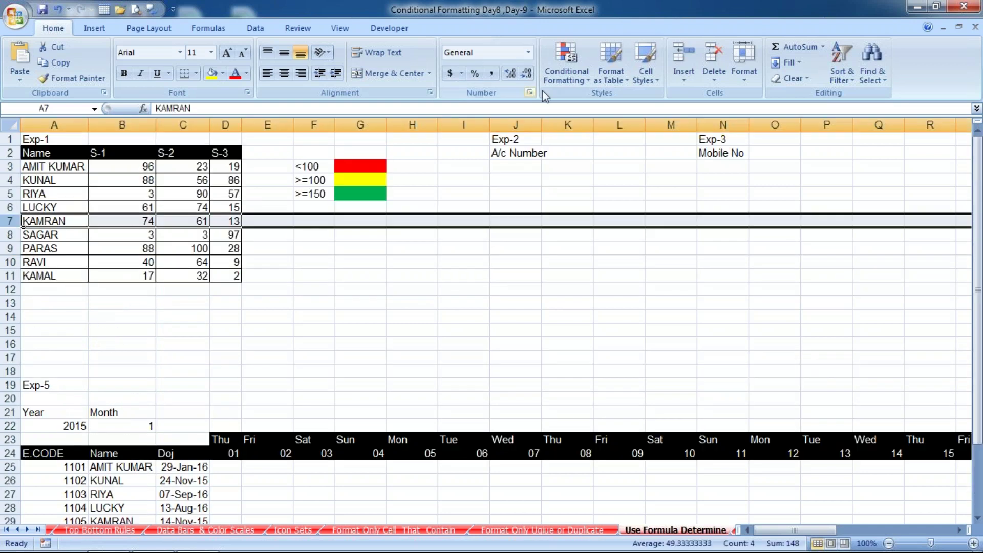
{"action": "left_click", "coordinate": [566, 62]}
{"action": "left_click", "coordinate": [598, 256]}
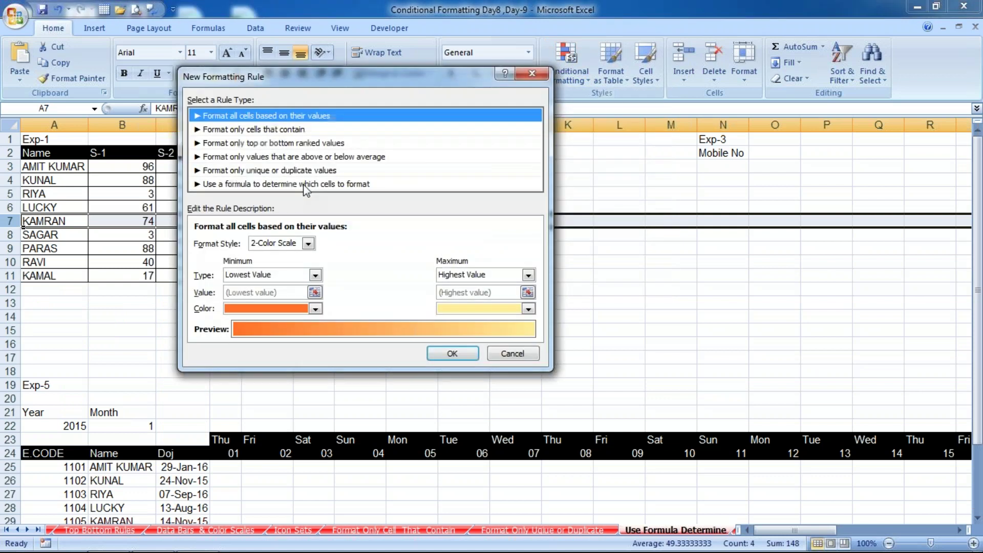
{"action": "left_click", "coordinate": [303, 183]}
{"action": "left_click", "coordinate": [289, 243]}
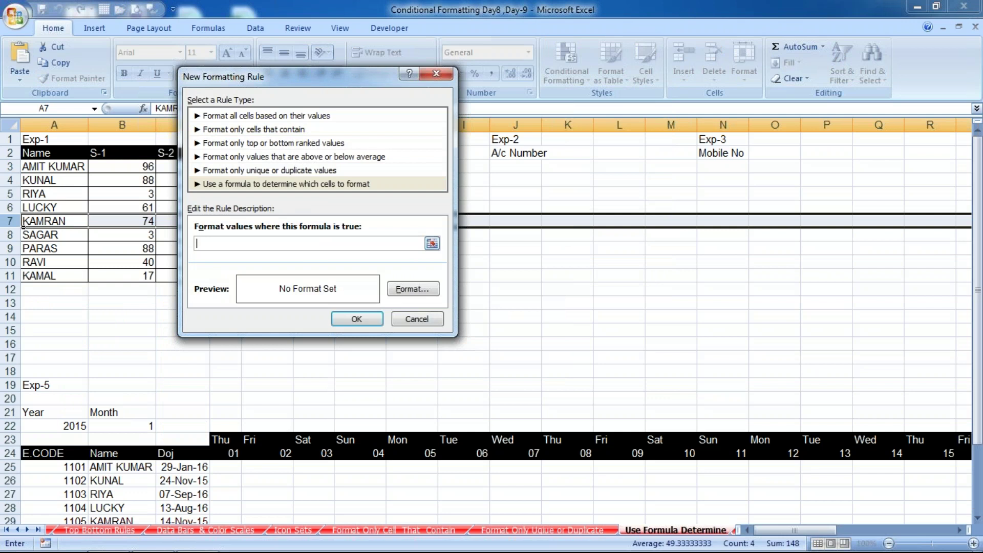
{"action": "key", "text": "Escape"}
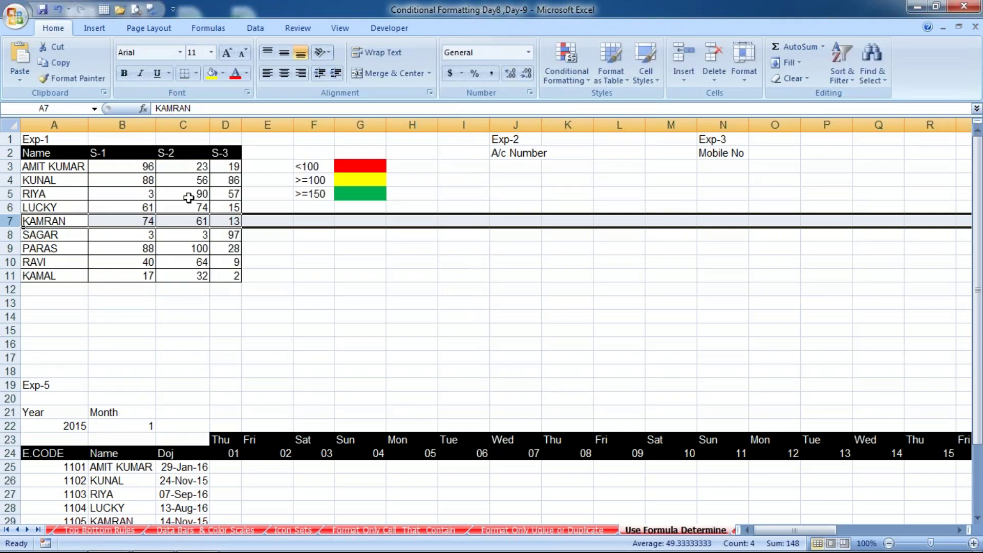
{"action": "left_click", "coordinate": [68, 151]}
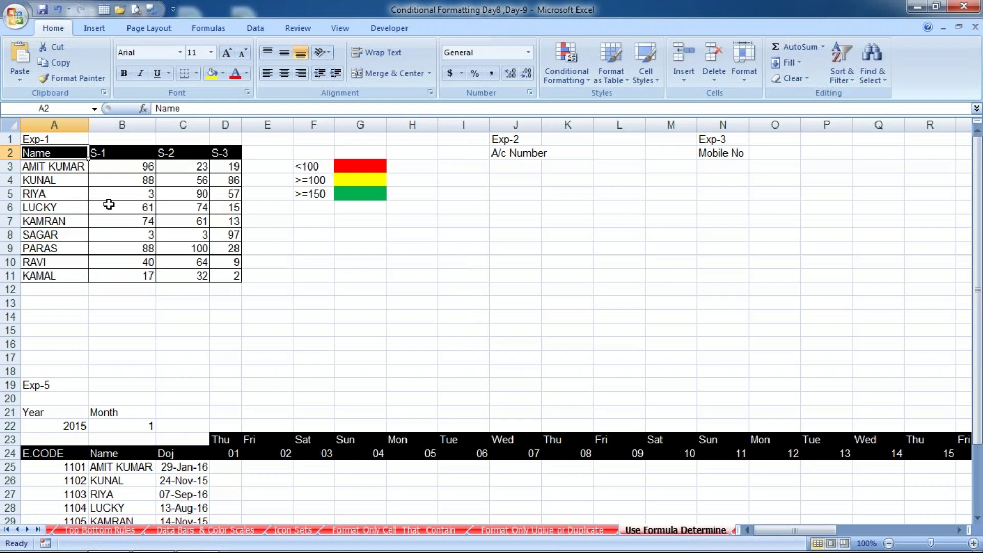
{"action": "left_click", "coordinate": [290, 151]}
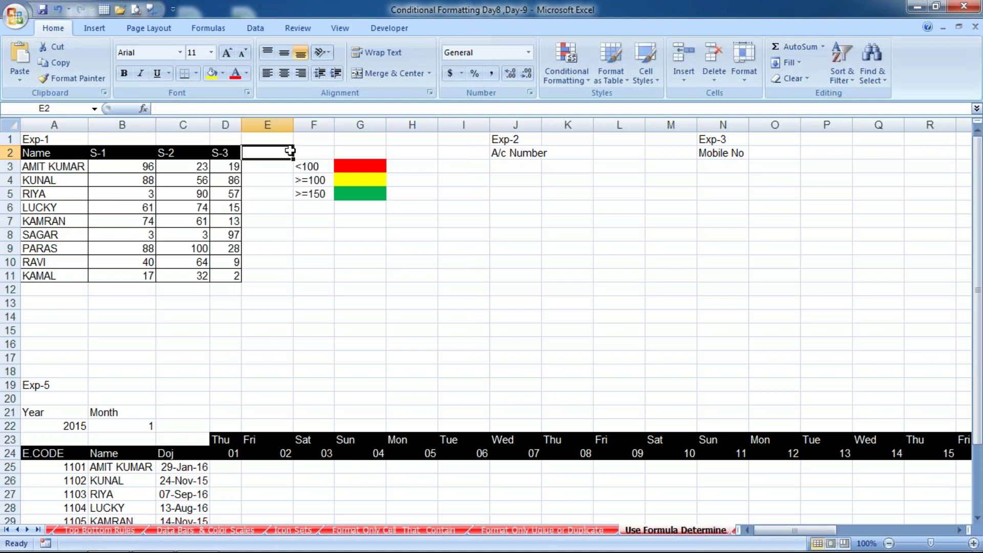
Add a TOTAL heading in E2 and =B3+C3+D3 sums filled down to E11.
{"action": "key", "text": "alt+o"}
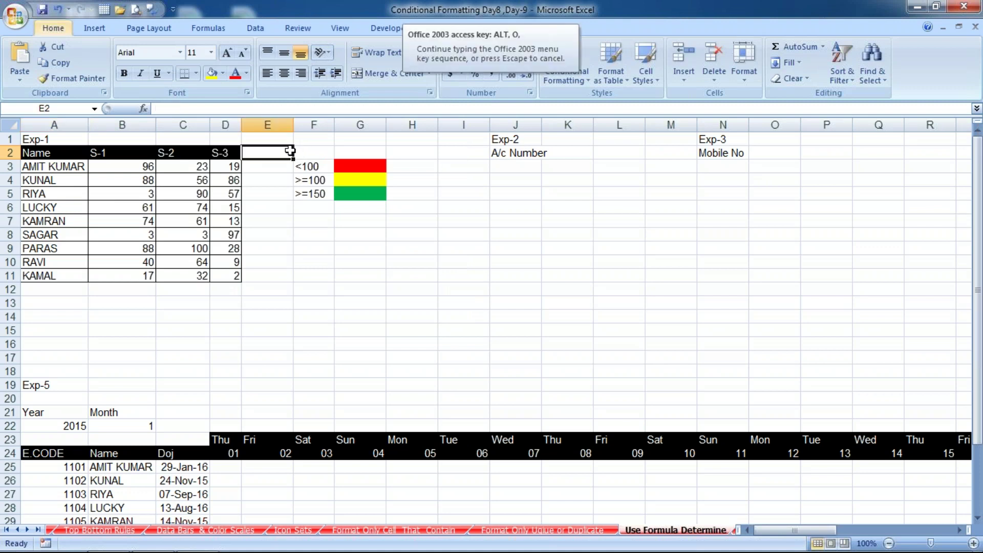
{"action": "key", "text": "d"}
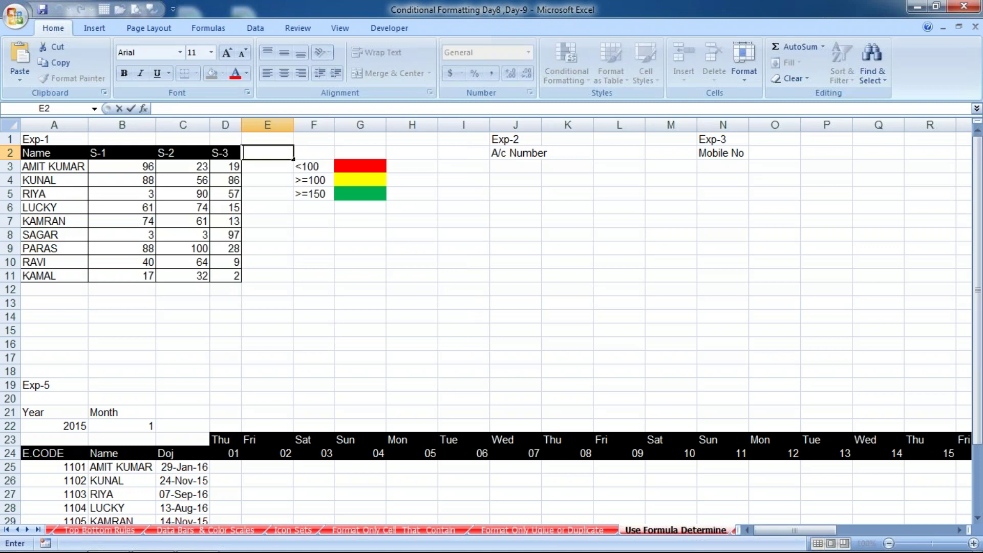
{"action": "type", "text": "TOTAL"}
{"action": "key", "text": "Return"}
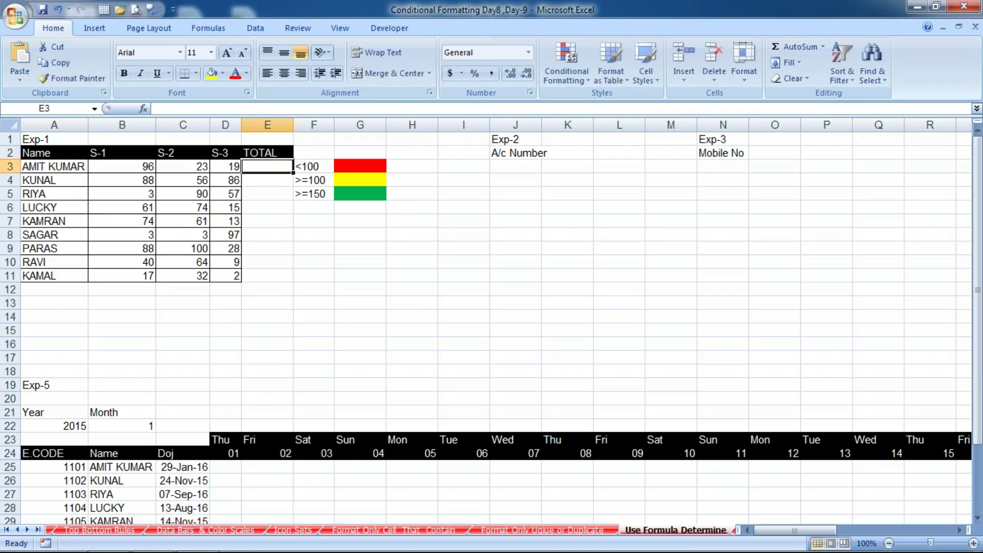
{"action": "type", "text": "="}
{"action": "key", "text": "Left"}
{"action": "key", "text": "Left"}
{"action": "key", "text": "Left"}
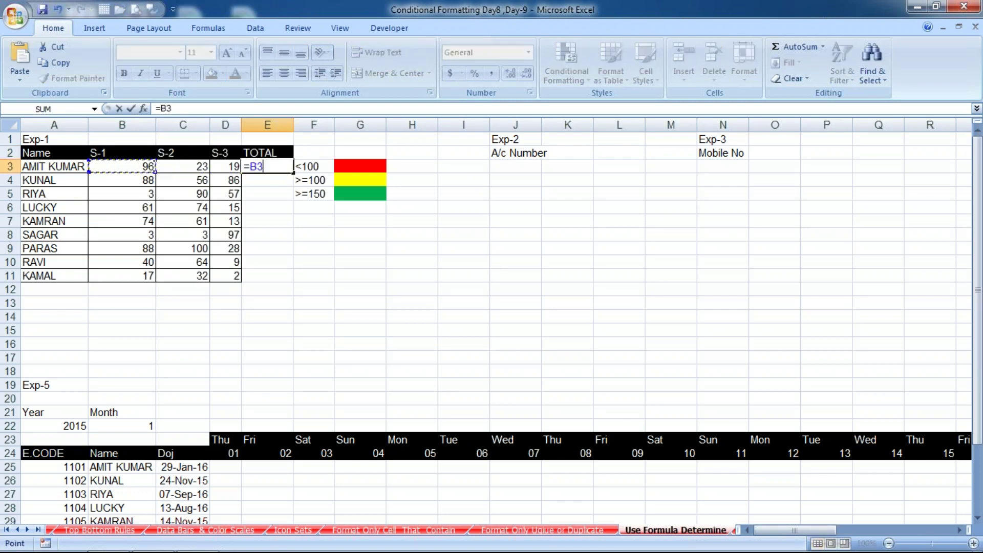
{"action": "type", "text": "+"}
{"action": "key", "text": "Left"}
{"action": "key", "text": "Left"}
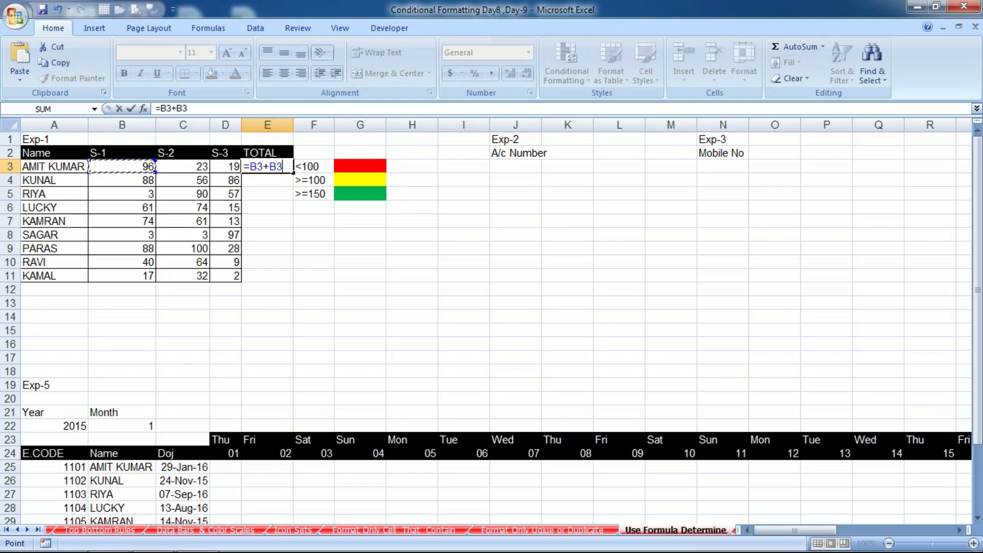
{"action": "type", "text": "+"}
{"action": "key", "text": "Left"}
{"action": "key", "text": "Return"}
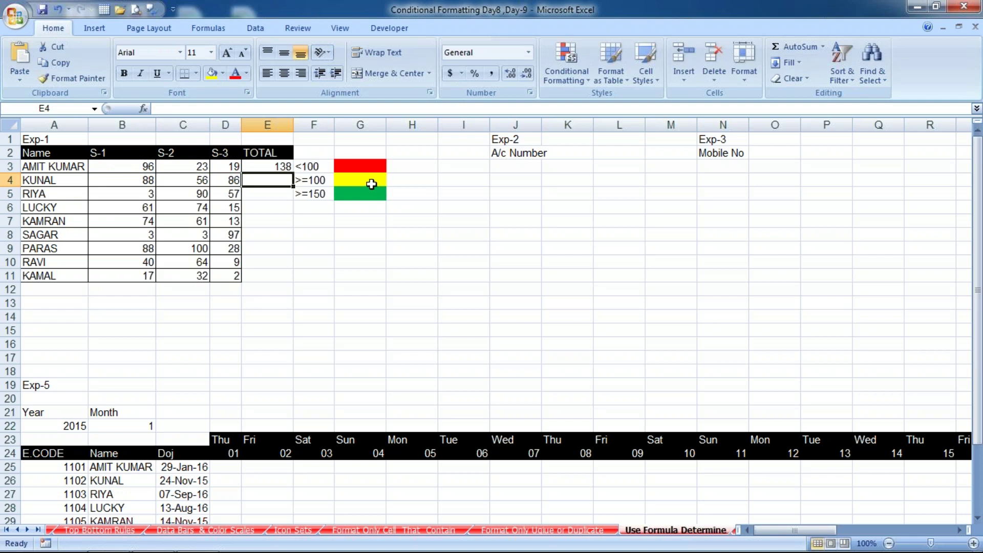
{"action": "left_click", "coordinate": [282, 166]}
{"action": "double_click", "coordinate": [293, 173]}
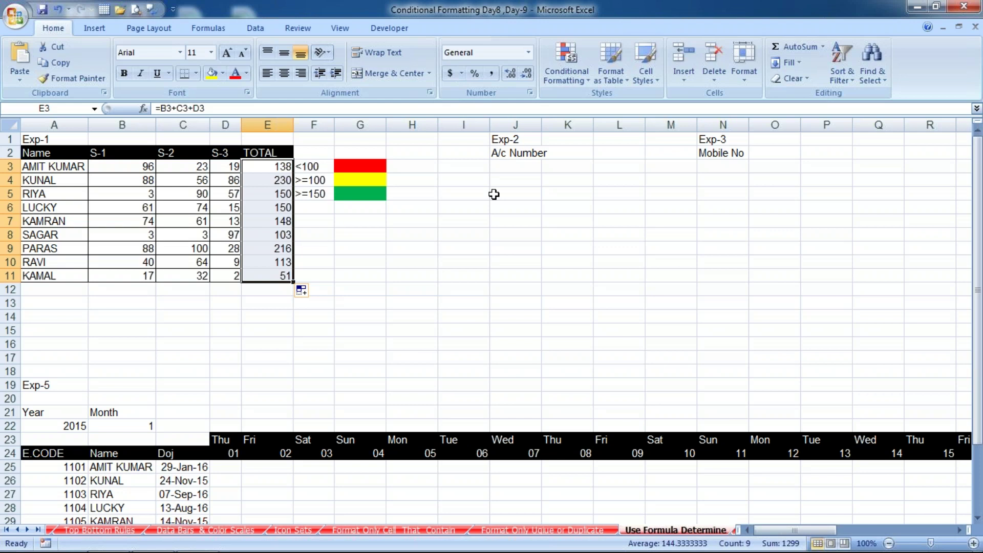
Delete and restore the TOTAL column, then clear E2:E13 so column E is empty.
{"action": "left_click", "coordinate": [568, 63]}
{"action": "mouse_move", "coordinate": [613, 103]}
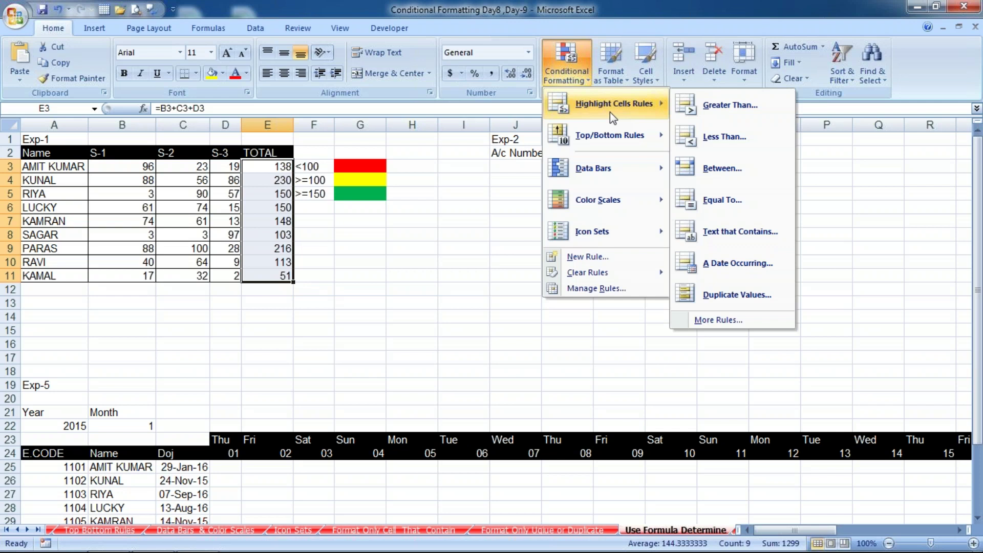
{"action": "key", "text": "Escape"}
{"action": "left_click", "coordinate": [277, 123]}
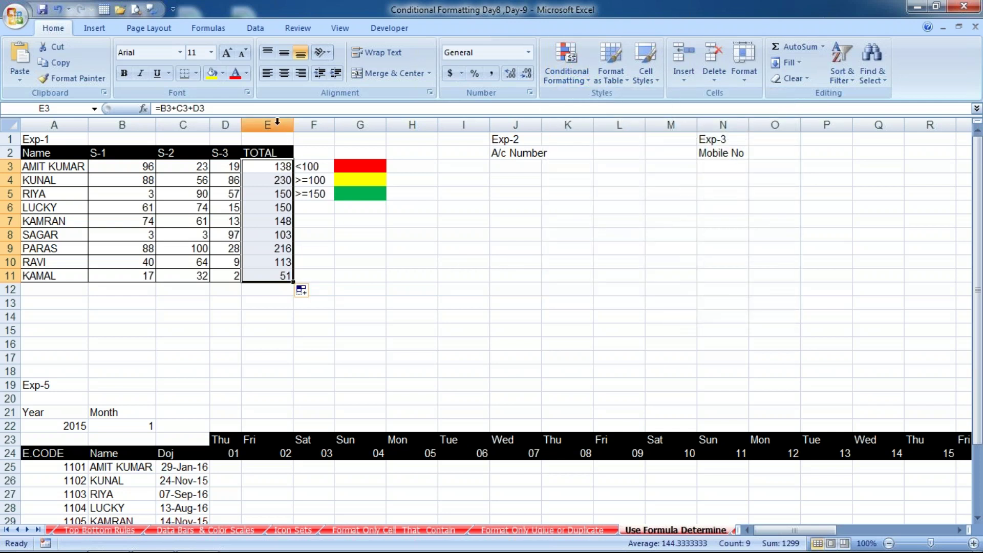
{"action": "key", "text": "ctrl+minus"}
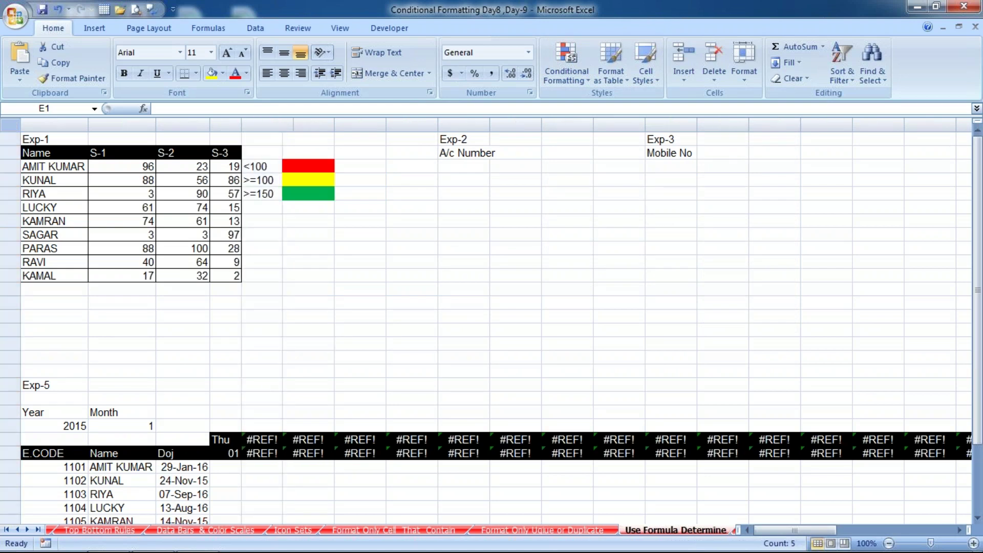
{"action": "key", "text": "ctrl+z"}
{"action": "left_click", "coordinate": [313, 370]}
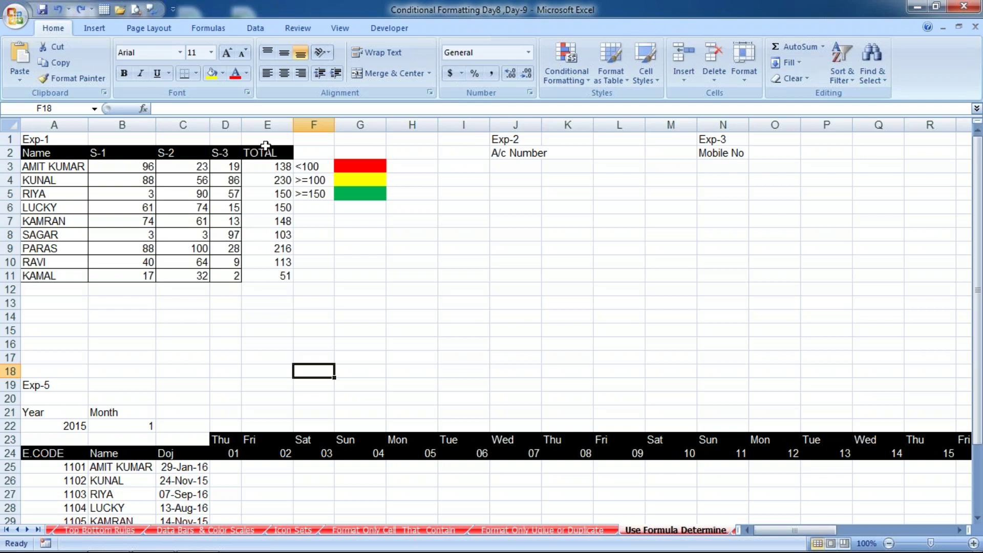
{"action": "left_click_drag", "start_coordinate": [266, 149], "coordinate": [267, 301]}
{"action": "key", "text": "Delete"}
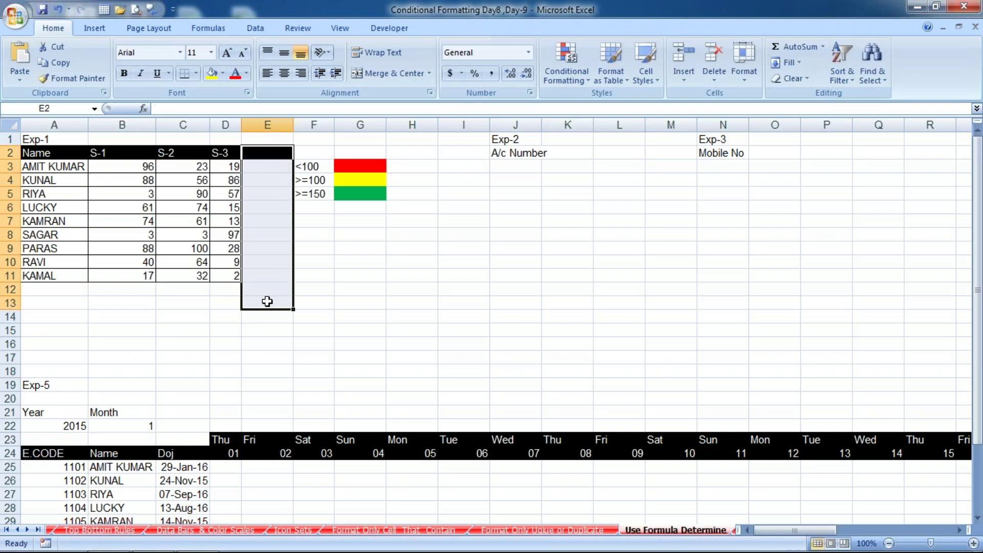
{"action": "left_click", "coordinate": [267, 301]}
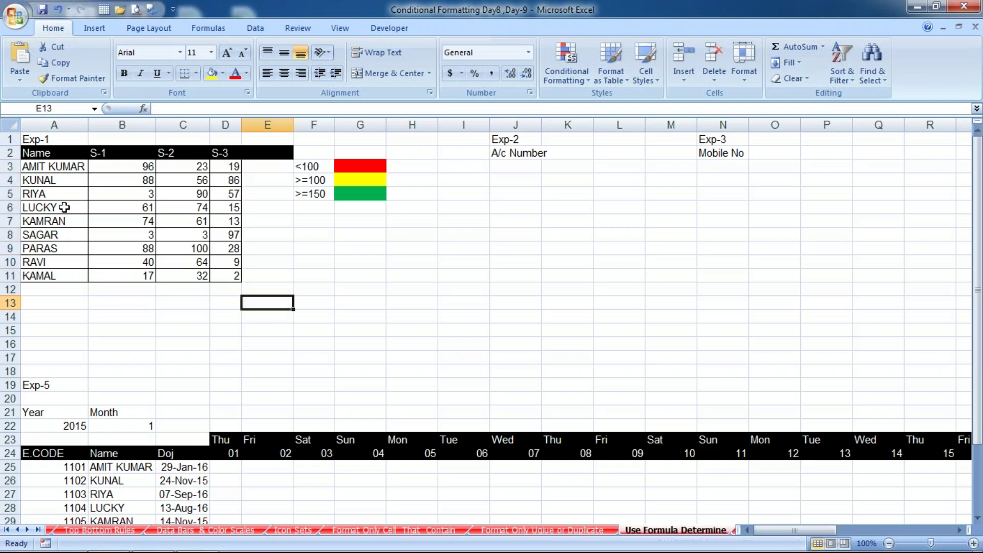
Start a formula rule on A3 with the formula =SUM($B$3:$D$3)>150.
{"action": "left_click", "coordinate": [70, 171]}
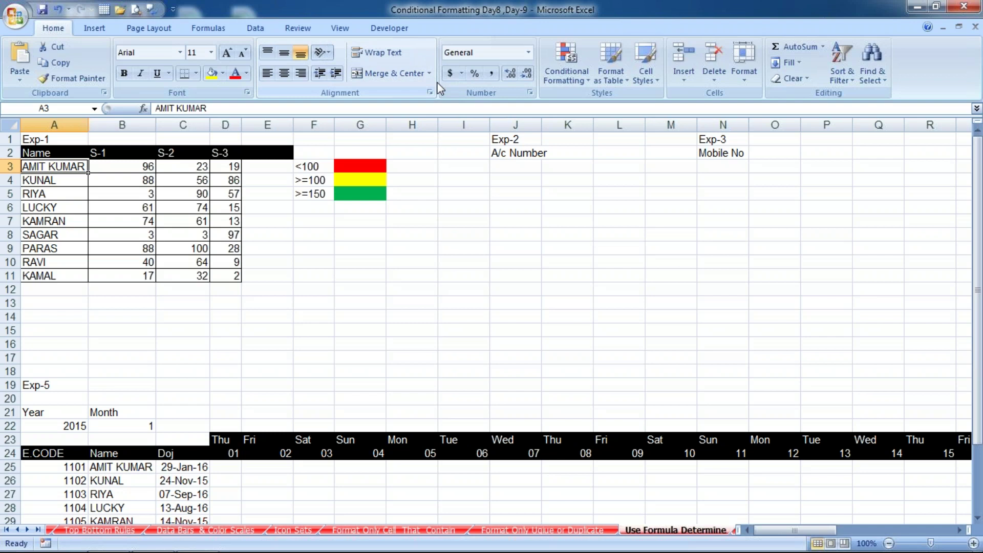
{"action": "left_click", "coordinate": [578, 75]}
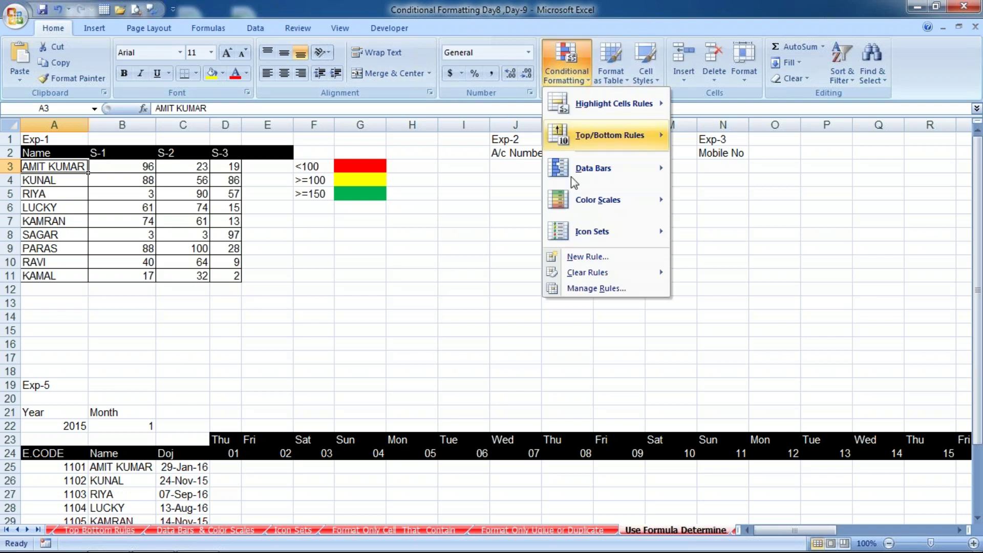
{"action": "left_click", "coordinate": [590, 256]}
{"action": "left_click", "coordinate": [283, 166]}
{"action": "mouse_move", "coordinate": [333, 56]}
{"action": "left_mouse_down"}
{"action": "mouse_move", "coordinate": [490, 76]}
{"action": "mouse_move", "coordinate": [684, 57]}
{"action": "left_mouse_up"}
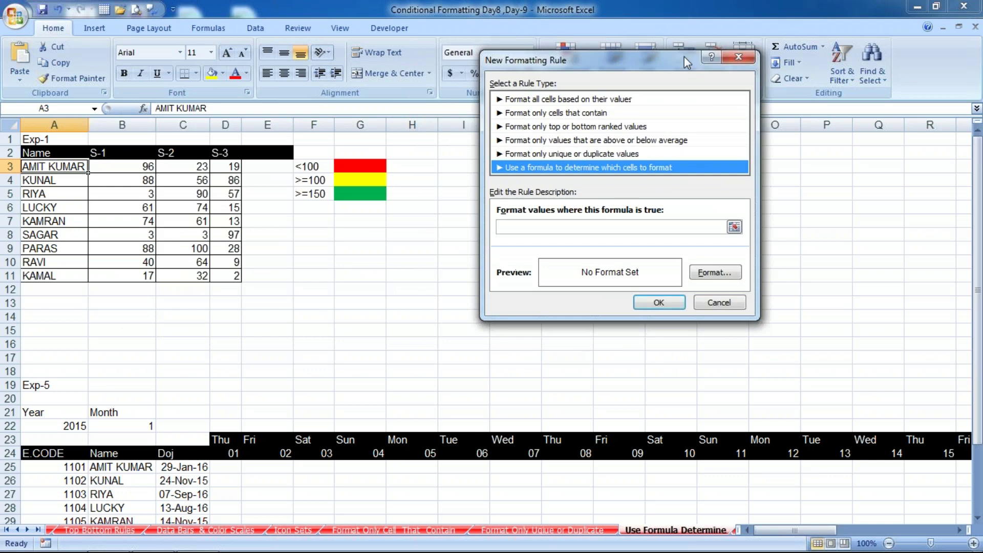
{"action": "left_click", "coordinate": [555, 225]}
{"action": "type", "text": "=SUM("}
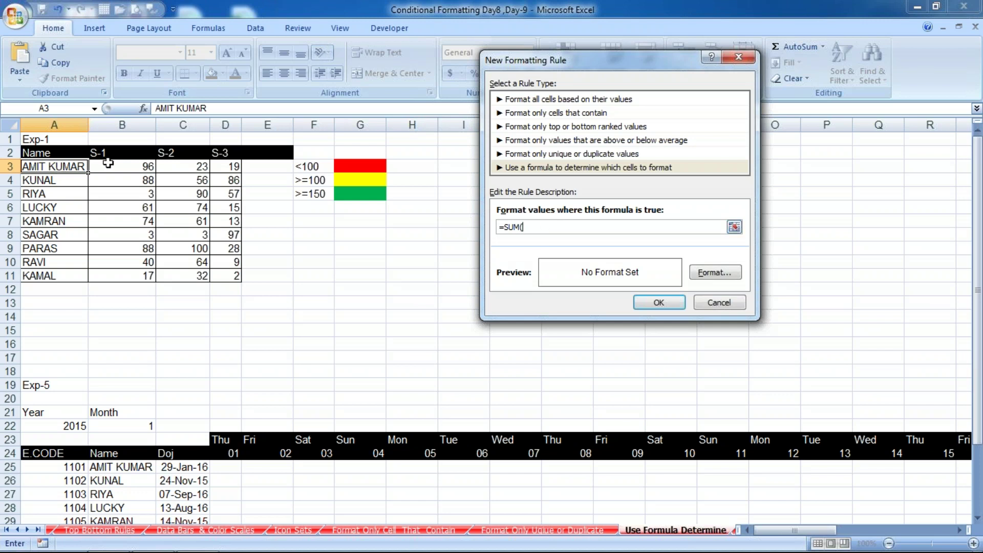
{"action": "left_click_drag", "start_coordinate": [110, 165], "coordinate": [219, 169]}
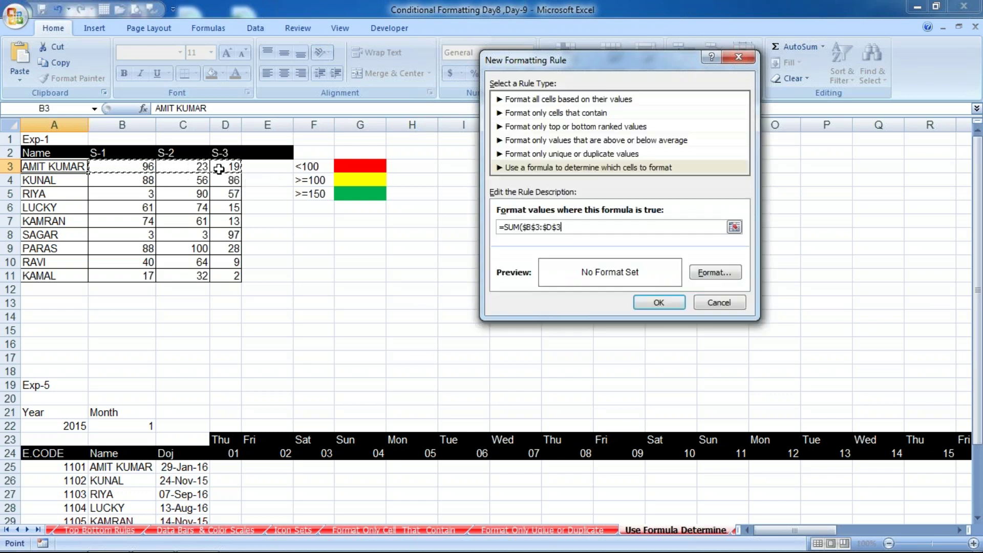
{"action": "type", "text": ")"}
{"action": "type", "text": ">150"}
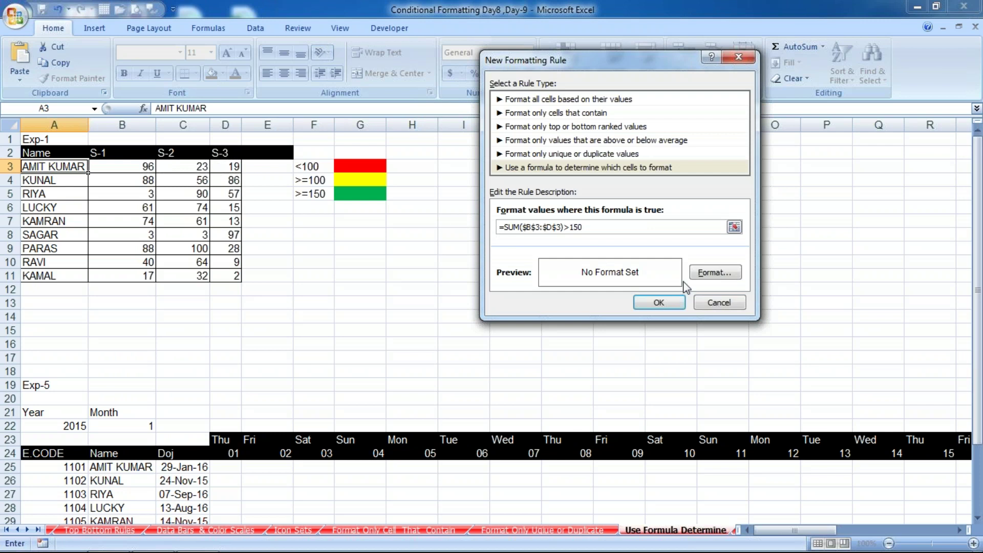
Give the rule a green fill and apply it.
{"action": "left_click", "coordinate": [708, 274]}
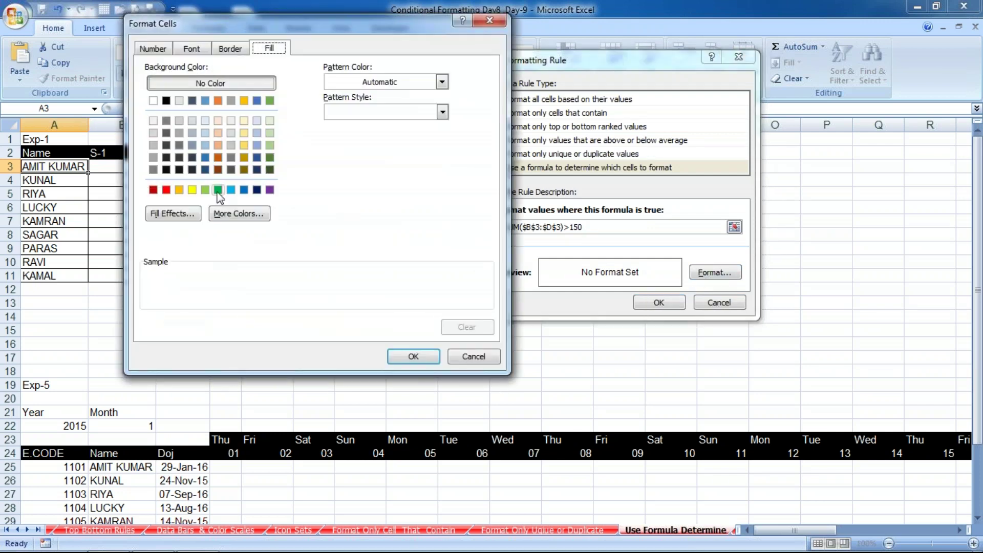
{"action": "left_click", "coordinate": [219, 190]}
{"action": "left_click", "coordinate": [393, 355]}
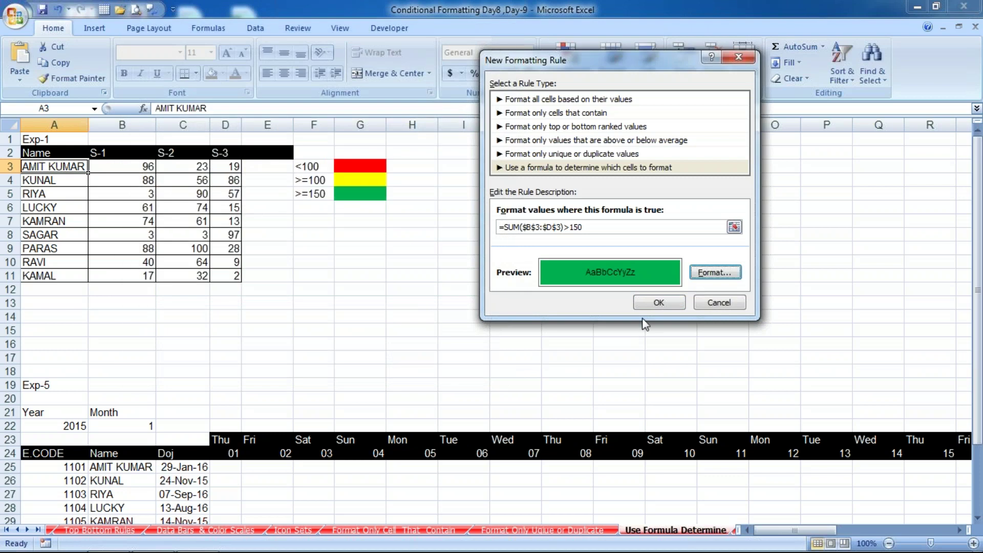
{"action": "left_click", "coordinate": [649, 306]}
{"action": "left_click", "coordinate": [555, 317]}
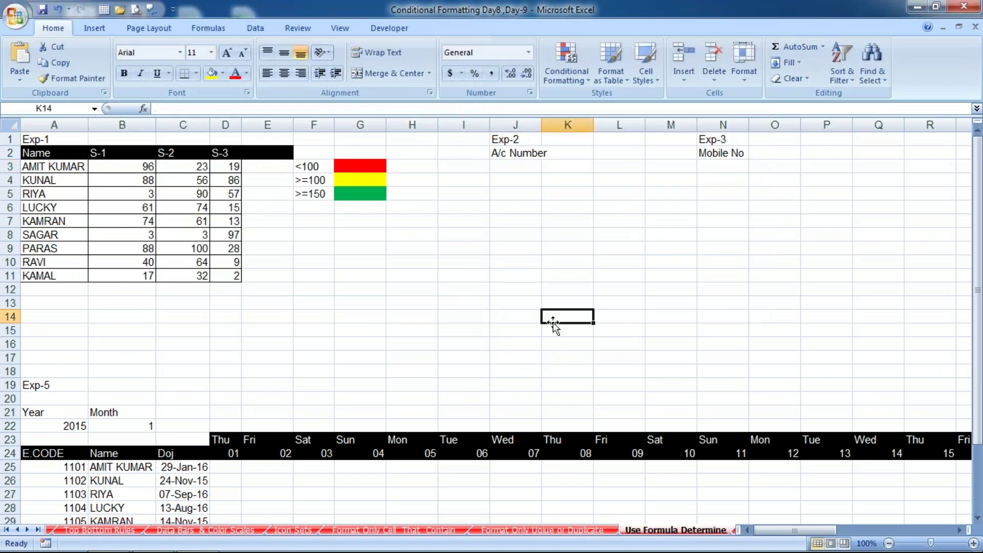
Test the rule by setting C3 to 50 so the name turns green, then undo to 23.
{"action": "left_click", "coordinate": [70, 171]}
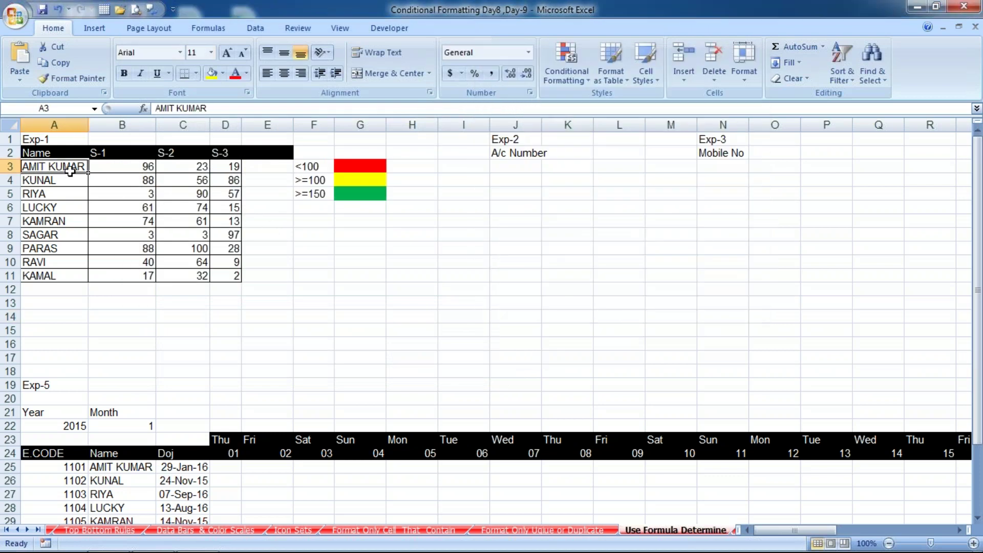
{"action": "left_click", "coordinate": [153, 168]}
{"action": "left_click", "coordinate": [178, 166]}
{"action": "type", "text": "50"}
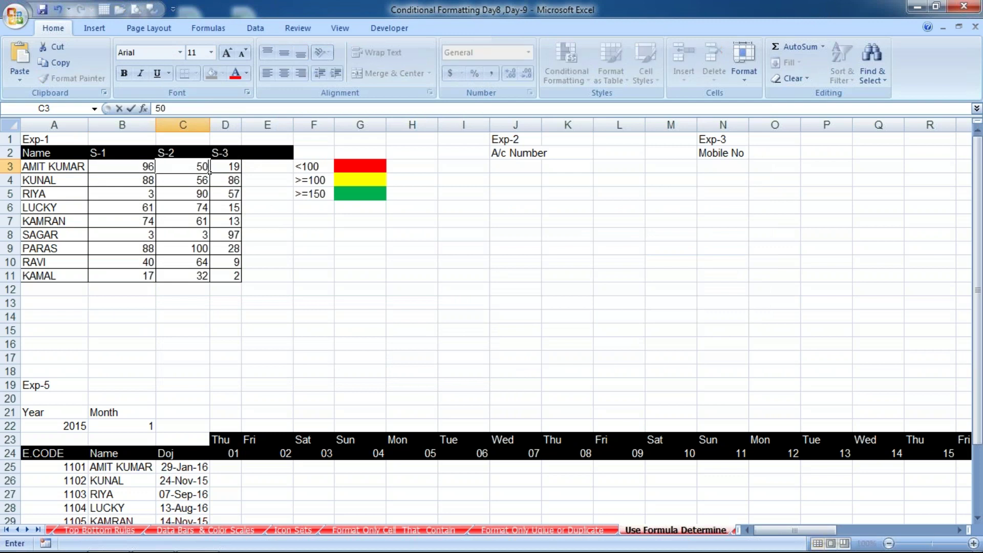
{"action": "key", "text": "Return"}
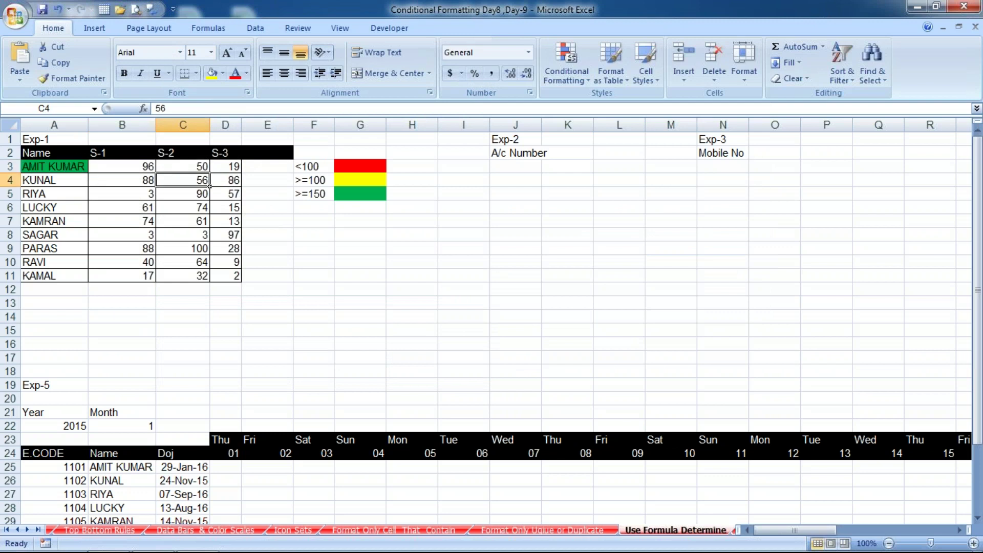
{"action": "key", "text": "ctrl+z"}
Review the SUM rule in the Conditional Formatting Rules Manager and close it unchanged.
{"action": "left_click", "coordinate": [57, 170]}
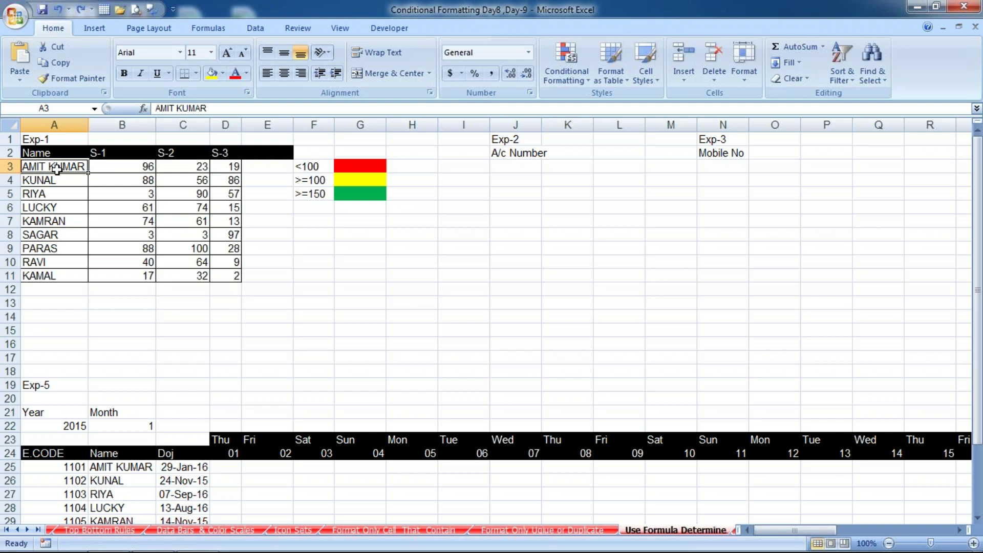
{"action": "left_click", "coordinate": [566, 61]}
{"action": "left_click", "coordinate": [587, 287]}
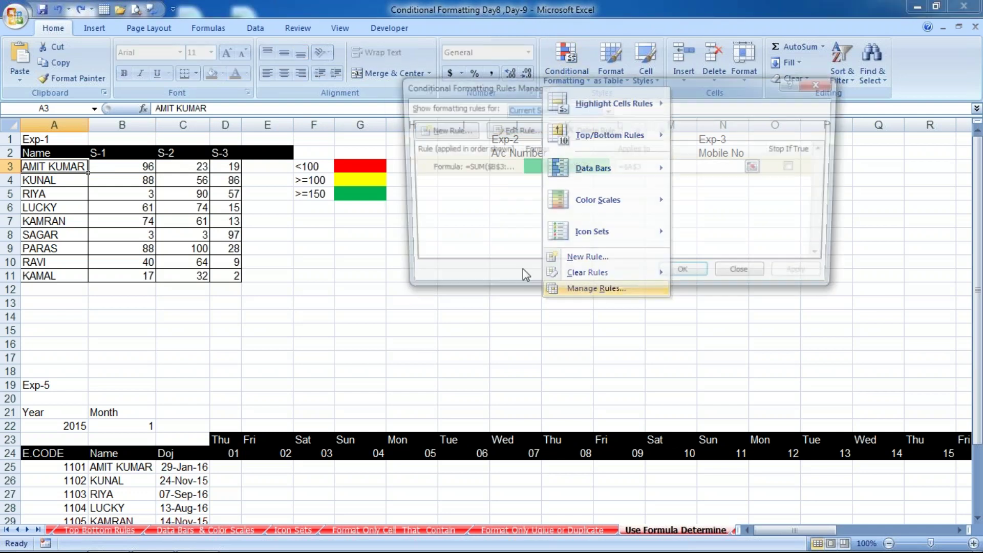
{"action": "double_click", "coordinate": [459, 169]}
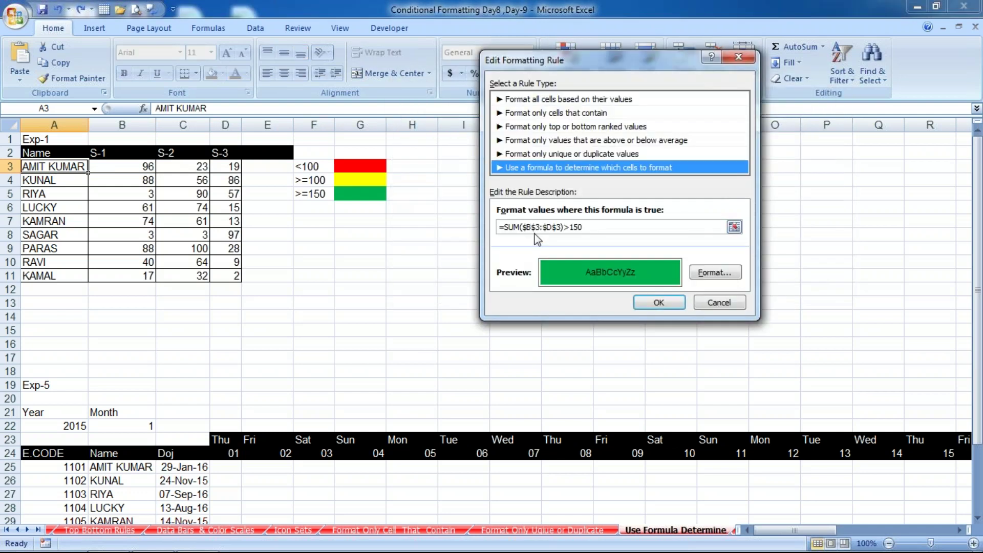
{"action": "left_click", "coordinate": [537, 228]}
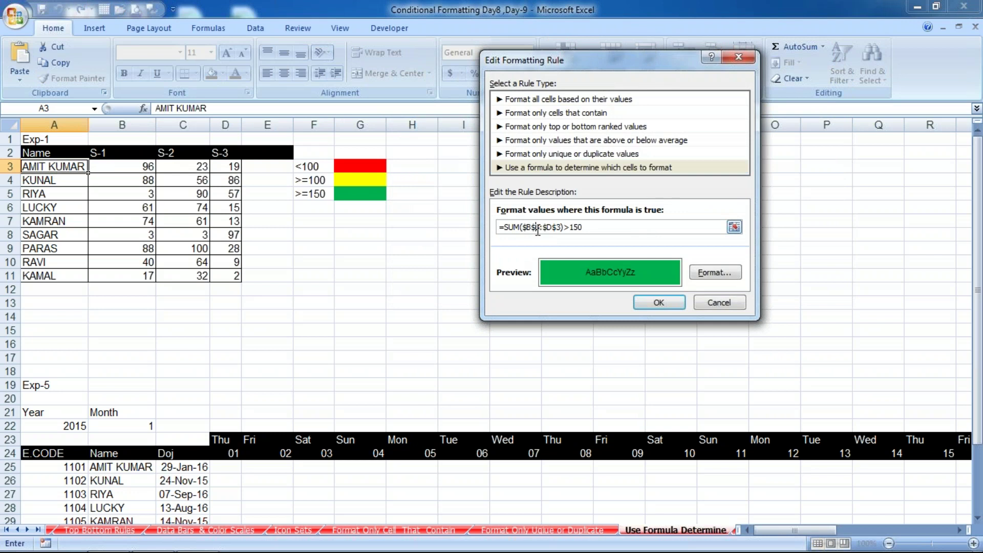
{"action": "key", "text": "Return"}
{"action": "key", "text": "Return"}
{"action": "scroll", "coordinate": [514, 244], "scroll_direction": "down", "scroll_amount": 3}
{"action": "scroll", "coordinate": [512, 307], "scroll_direction": "down", "scroll_amount": 7}
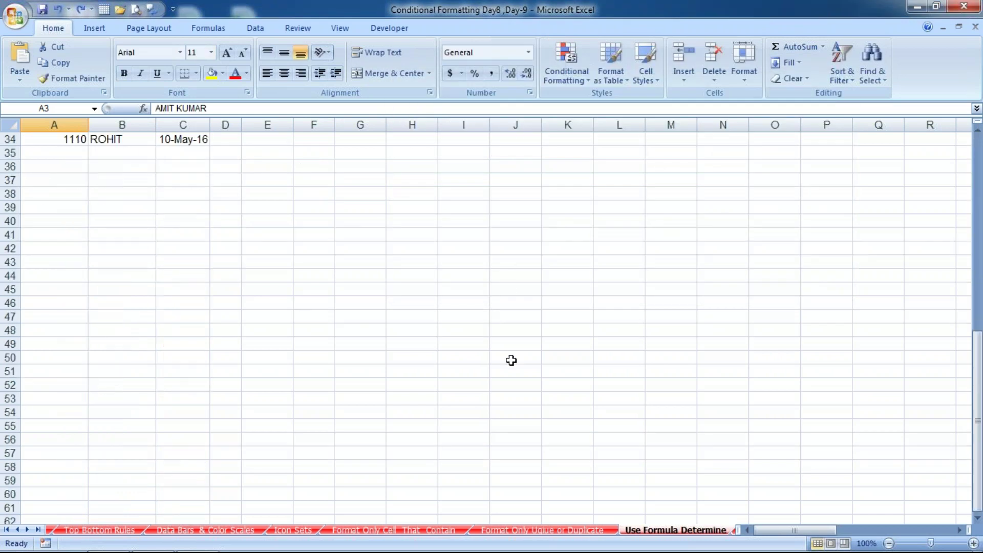
Enter 10, 20, 30 and 40 into cells E63 to E66.
{"action": "scroll", "coordinate": [509, 354], "scroll_direction": "down", "scroll_amount": 4}
{"action": "scroll", "coordinate": [440, 361], "scroll_direction": "down", "scroll_amount": 4}
{"action": "left_click", "coordinate": [249, 252]}
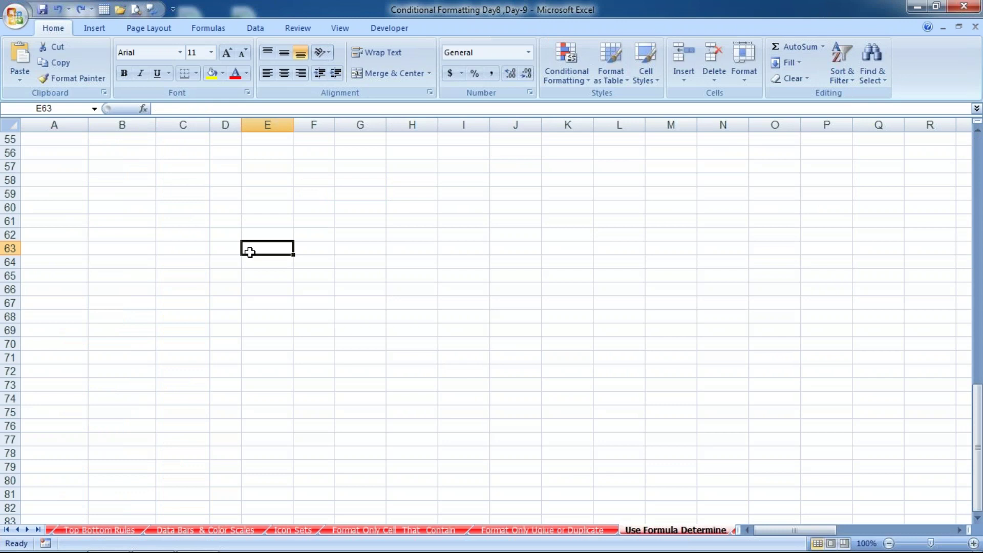
{"action": "type", "text": "10"}
{"action": "key", "text": "Return"}
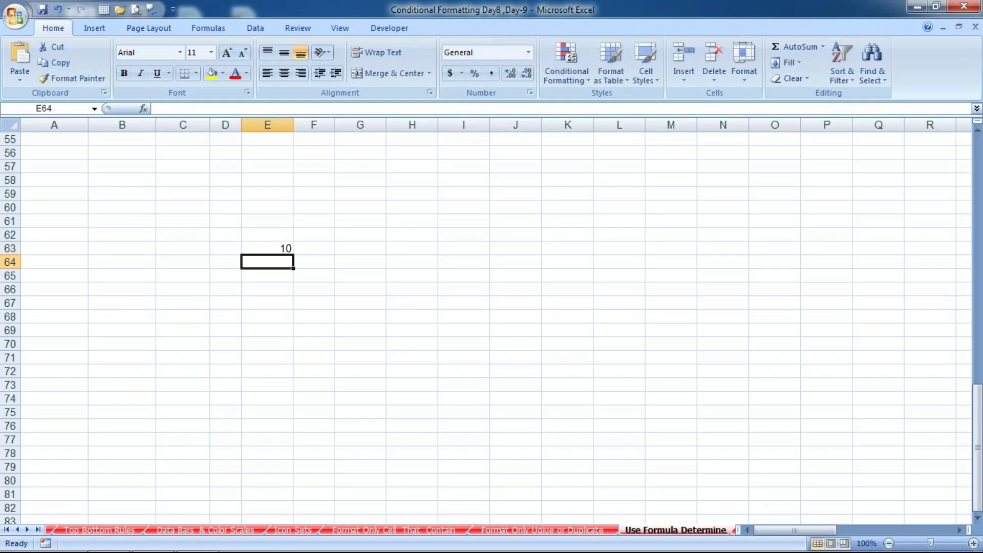
{"action": "type", "text": "20"}
{"action": "key", "text": "Return"}
{"action": "type", "text": "30"}
{"action": "key", "text": "Return"}
{"action": "type", "text": "40"}
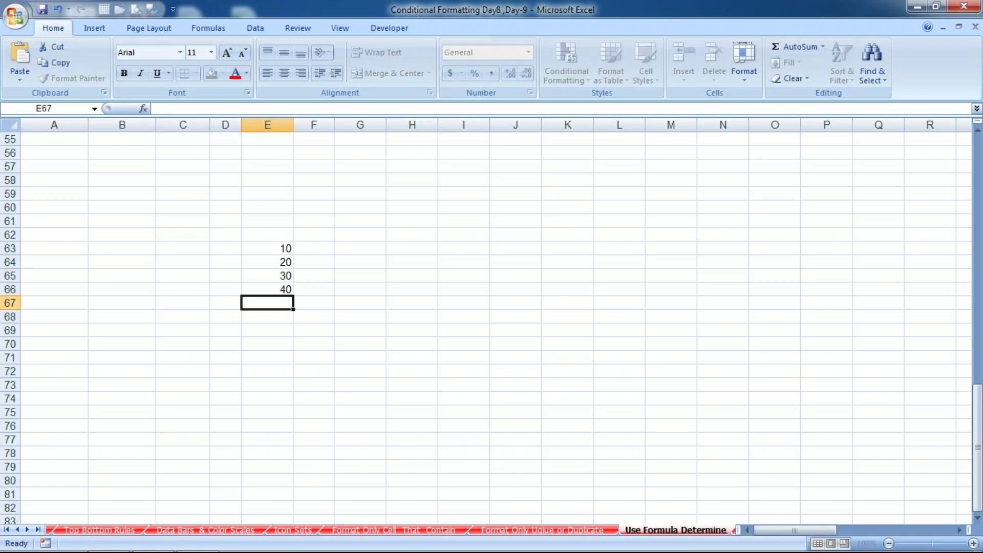
{"action": "key", "text": "Return"}
Enter the relative formula =E63 in G67 by pointing to E63 with the arrow keys.
{"action": "key", "text": "Up"}
{"action": "key", "text": "Up"}
{"action": "key", "text": "Up"}
{"action": "key", "text": "Up"}
{"action": "key", "text": "Right"}
{"action": "key", "text": "Down"}
{"action": "key", "text": "Down"}
{"action": "key", "text": "Down"}
{"action": "key", "text": "Up"}
{"action": "key", "text": "Right"}
{"action": "key", "text": "Right"}
{"action": "key", "text": "Right"}
{"action": "key", "text": "Right"}
{"action": "key", "text": "Up"}
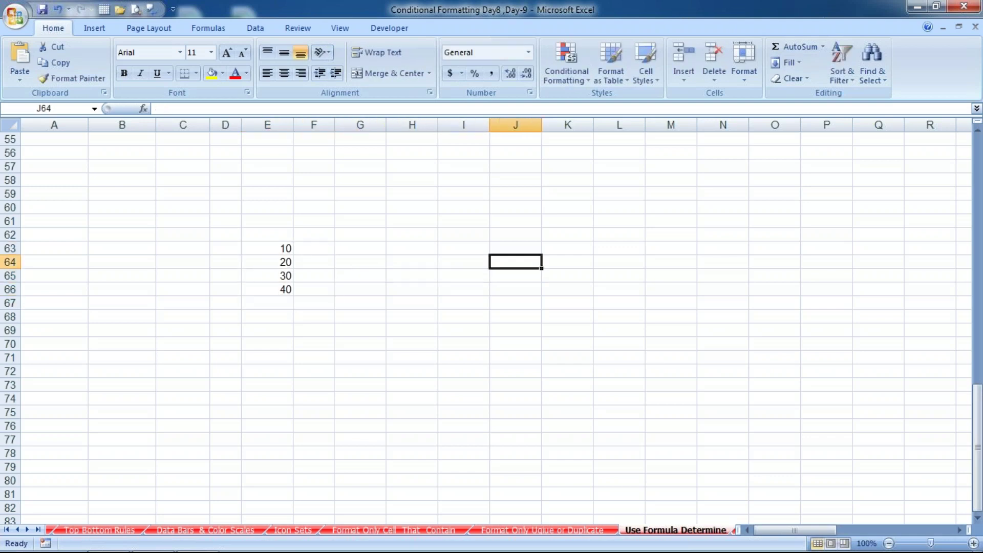
{"action": "key", "text": "Down"}
{"action": "key", "text": "Left"}
{"action": "key", "text": "Left"}
{"action": "key", "text": "Left"}
{"action": "key", "text": "Down"}
{"action": "key", "text": "Down"}
{"action": "key", "text": "Down"}
{"action": "key", "text": "Down"}
{"action": "mouse_move", "coordinate": [340, 299]}
{"action": "left_mouse_down"}
{"action": "mouse_move", "coordinate": [564, 342]}
{"action": "mouse_move", "coordinate": [373, 303]}
{"action": "left_mouse_up"}
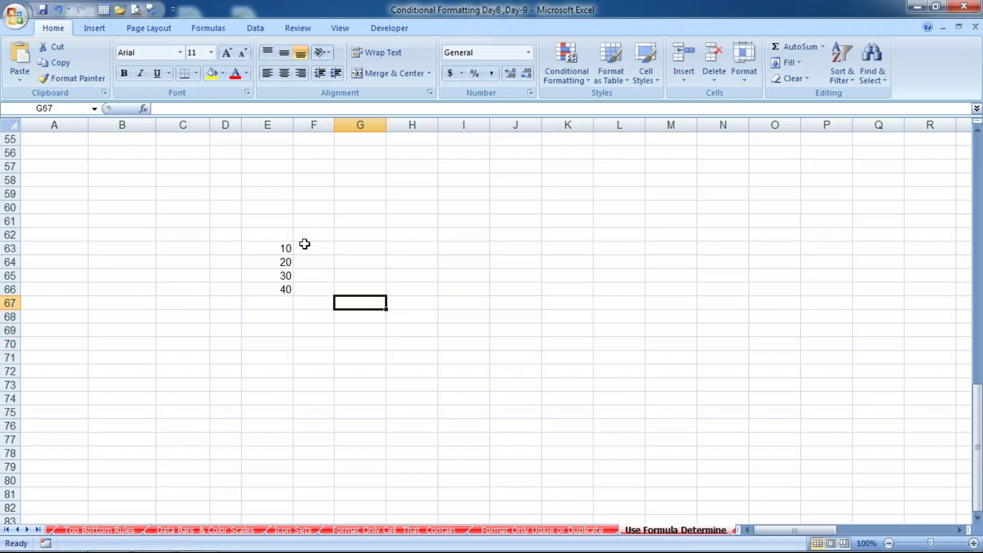
{"action": "type", "text": "="}
{"action": "key", "text": "Up"}
{"action": "key", "text": "Up"}
{"action": "key", "text": "Up"}
{"action": "key", "text": "Up"}
{"action": "key", "text": "Left"}
{"action": "key", "text": "Left"}
{"action": "key", "text": "Down"}
{"action": "key", "text": "Return"}
{"action": "left_click", "coordinate": [335, 303]}
Copy G67's formula into G68 and confirm G68 now references E64 while G67 references E63.
{"action": "key", "text": "F2"}
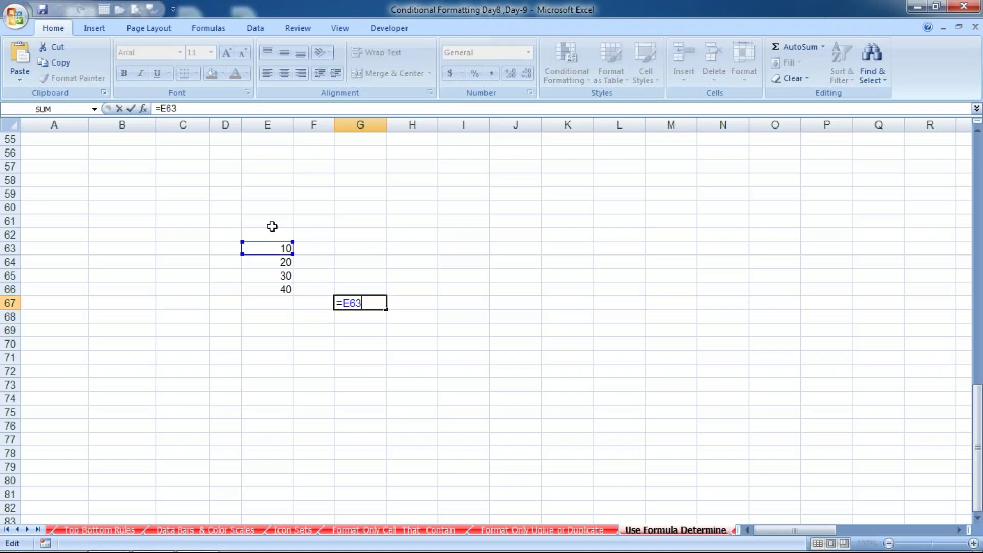
{"action": "key", "text": "Escape"}
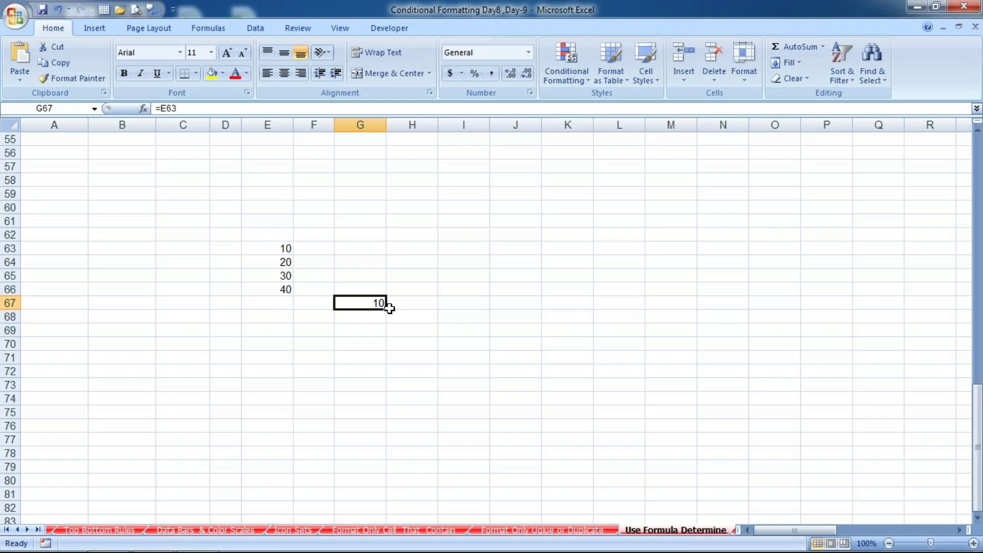
{"action": "left_click_drag", "start_coordinate": [387, 309], "coordinate": [388, 322]}
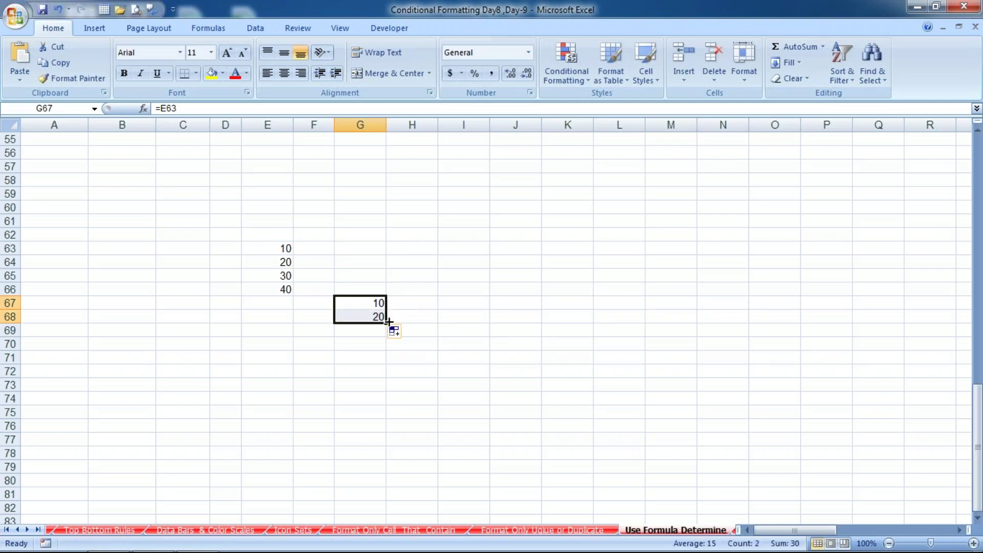
{"action": "left_click", "coordinate": [358, 316]}
{"action": "key", "text": "F2"}
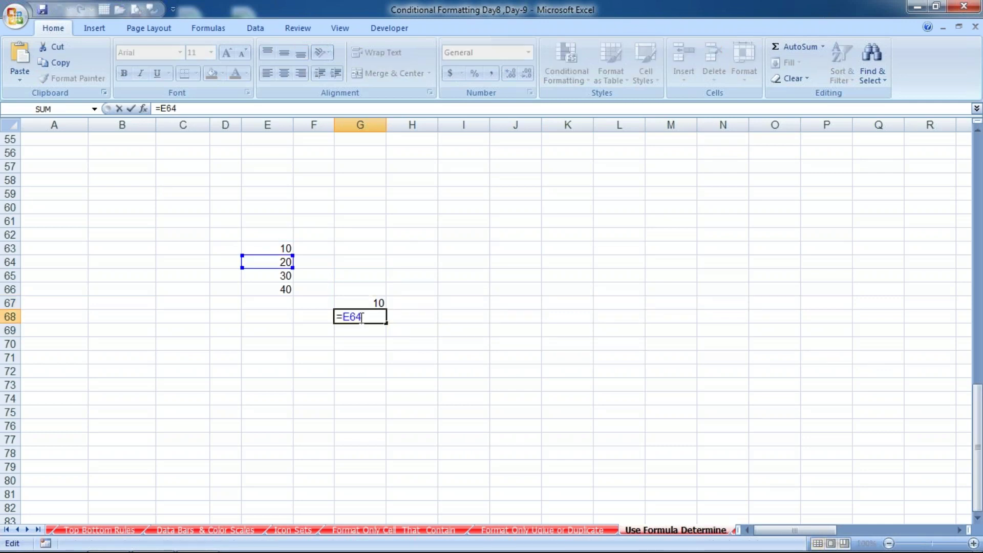
{"action": "left_click", "coordinate": [361, 302]}
{"action": "key", "text": "F2"}
{"action": "key", "text": "Escape"}
Extend the formula down to G69 and G70, confirming they reference E65 and E66.
{"action": "left_click", "coordinate": [378, 316]}
{"action": "left_click_drag", "start_coordinate": [387, 321], "coordinate": [387, 335]}
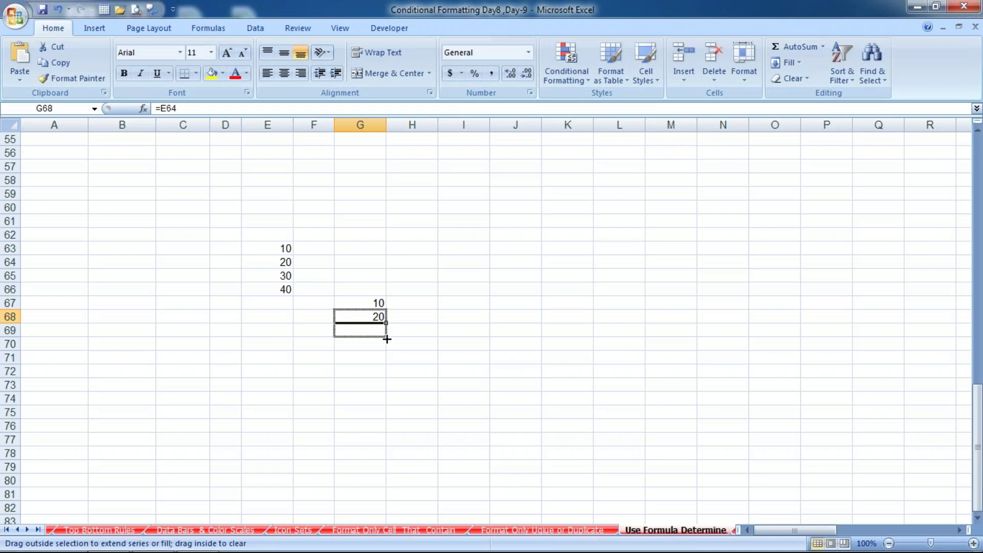
{"action": "key", "text": "F2"}
{"action": "key", "text": "Escape"}
{"action": "left_click_drag", "start_coordinate": [386, 336], "coordinate": [388, 349]}
{"action": "left_click", "coordinate": [377, 344]}
{"action": "key", "text": "F2"}
{"action": "key", "text": "Escape"}
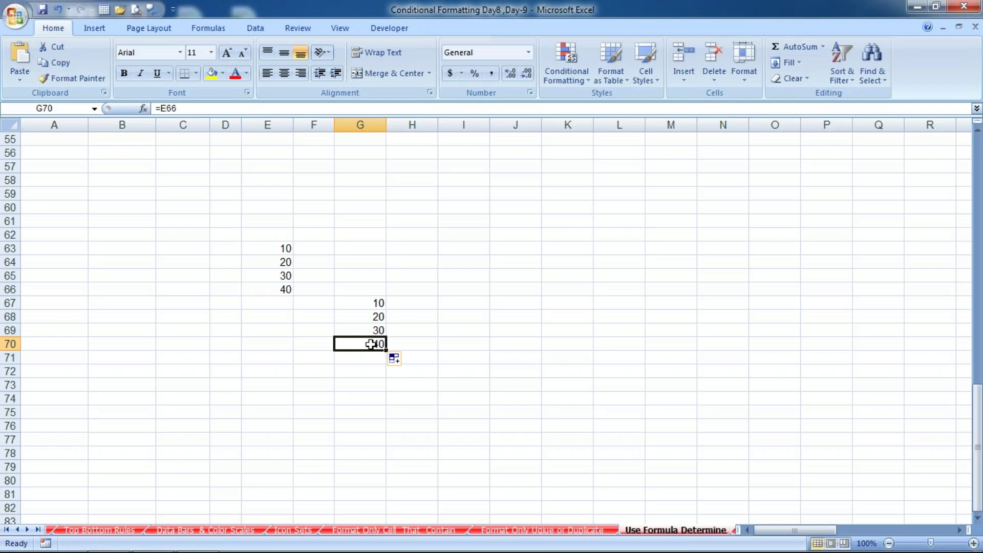
Clear the copied formulas from G67:G70.
{"action": "left_click", "coordinate": [378, 303]}
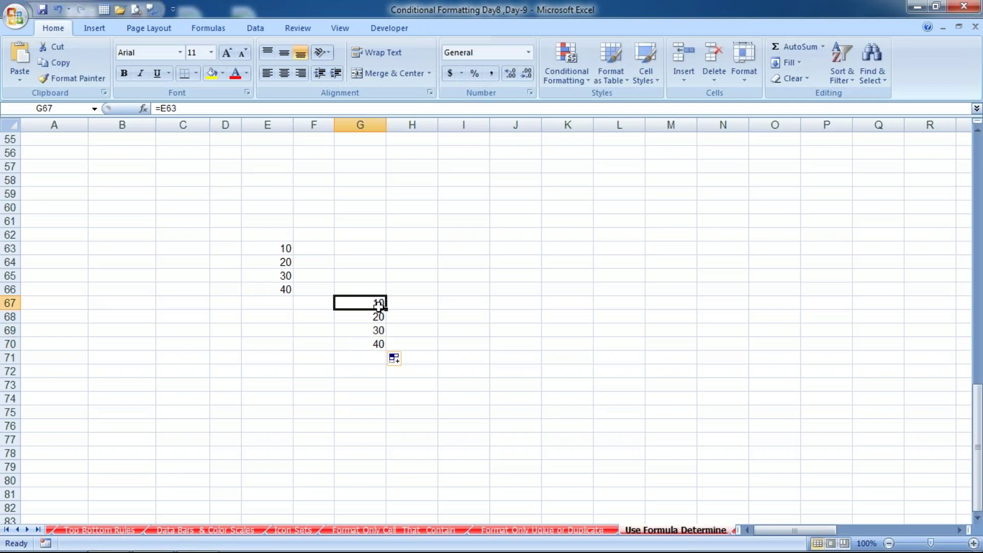
{"action": "key", "text": "ctrl+shift+Down"}
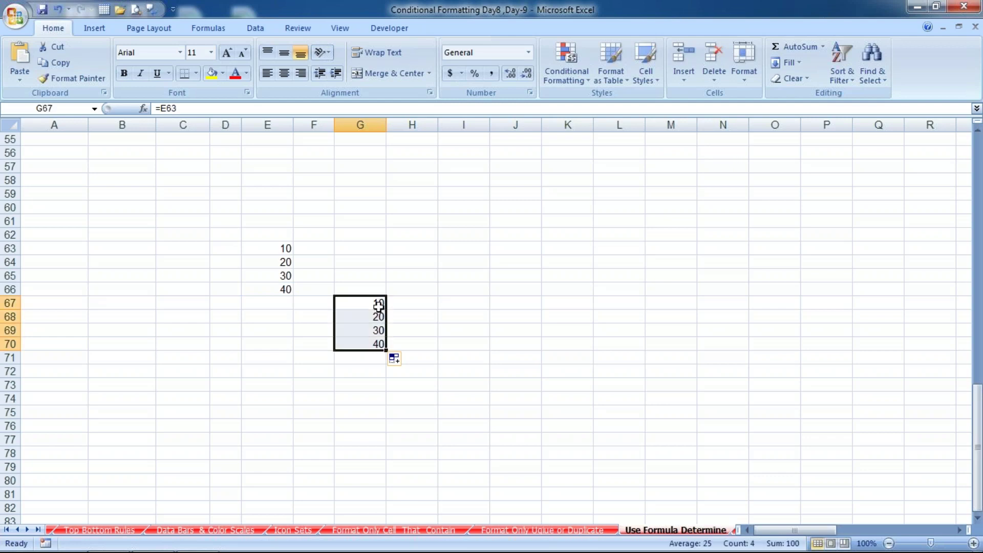
{"action": "key", "text": "Delete"}
Begin a new formula in G67 that references E63.
{"action": "left_click", "coordinate": [378, 307]}
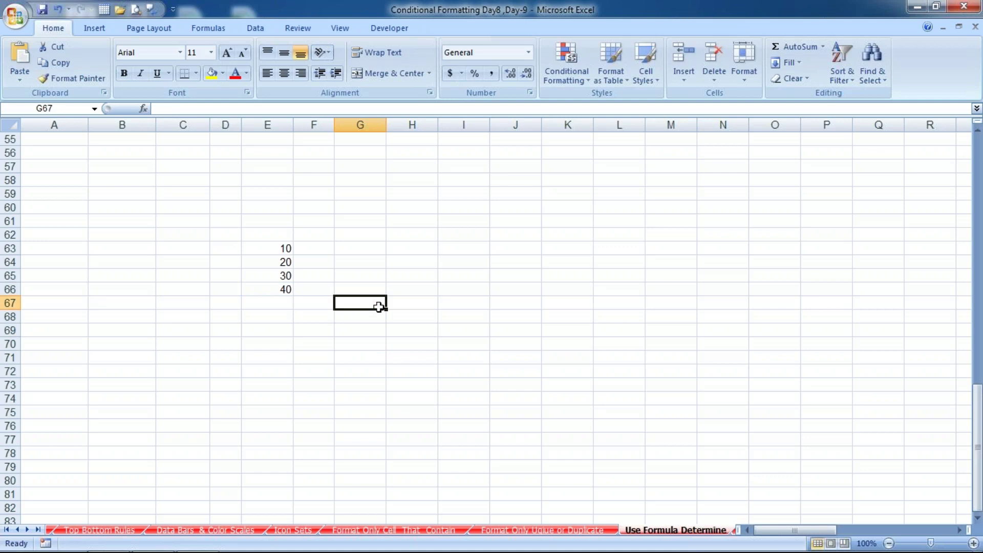
{"action": "type", "text": "="}
{"action": "left_click", "coordinate": [268, 250]}
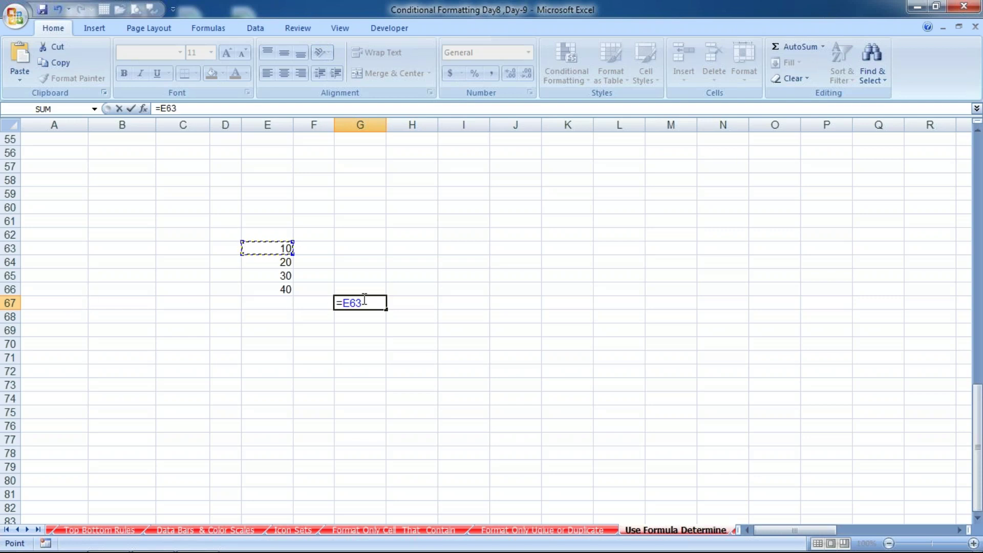
Enter =$E$63 in G67 and fill it down to G74 and across to K67.
{"action": "key", "text": "F4"}
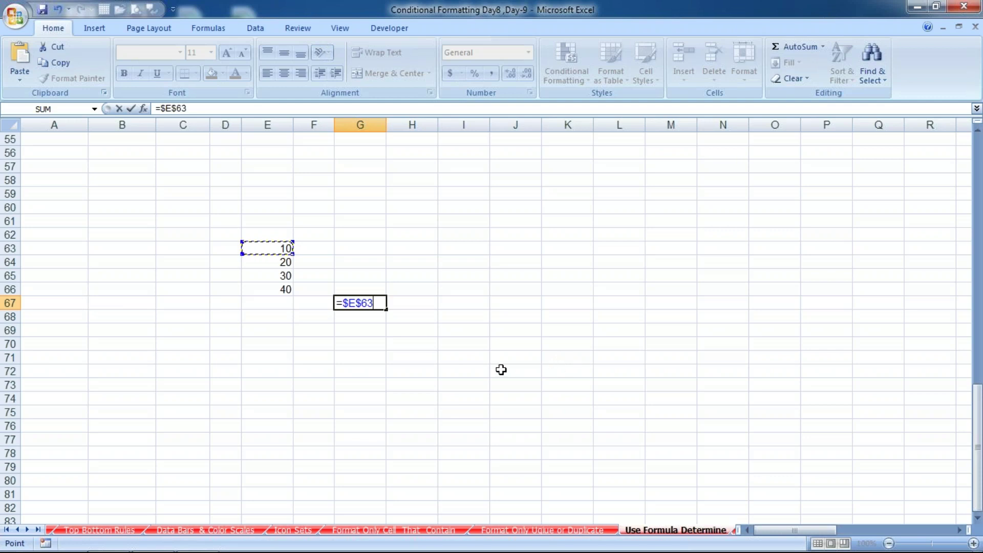
{"action": "key", "text": "Return"}
{"action": "left_click", "coordinate": [371, 303]}
{"action": "left_click_drag", "start_coordinate": [386, 309], "coordinate": [389, 410]}
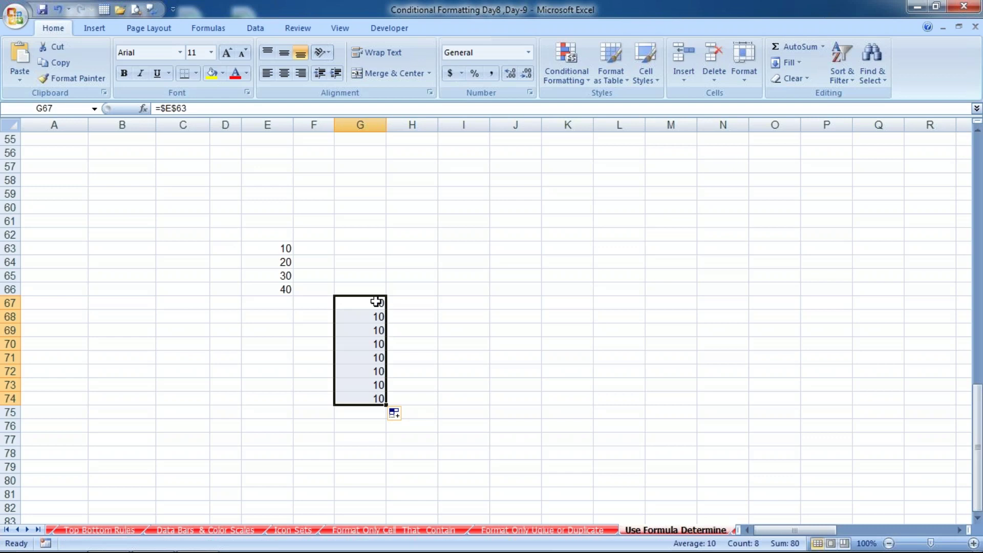
{"action": "left_click_drag", "start_coordinate": [386, 308], "coordinate": [607, 314]}
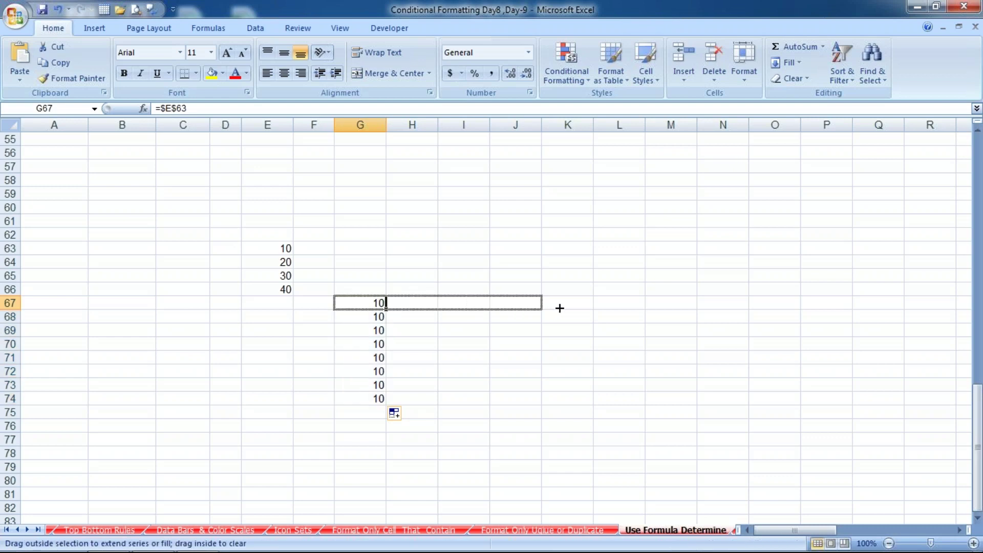
Check that J67 still refers to $E$63, then clear the G67:K74 test block.
{"action": "left_click", "coordinate": [475, 434]}
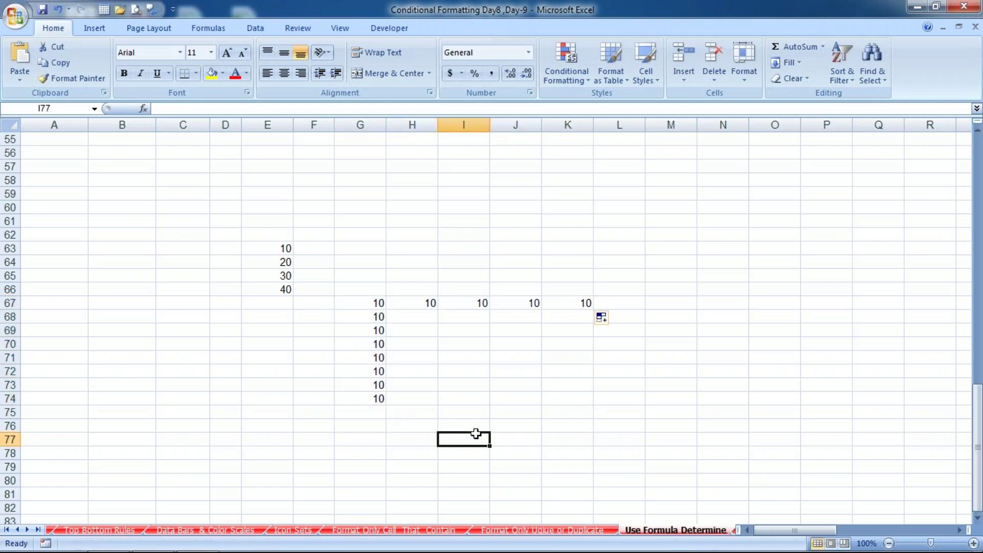
{"action": "left_click", "coordinate": [533, 304]}
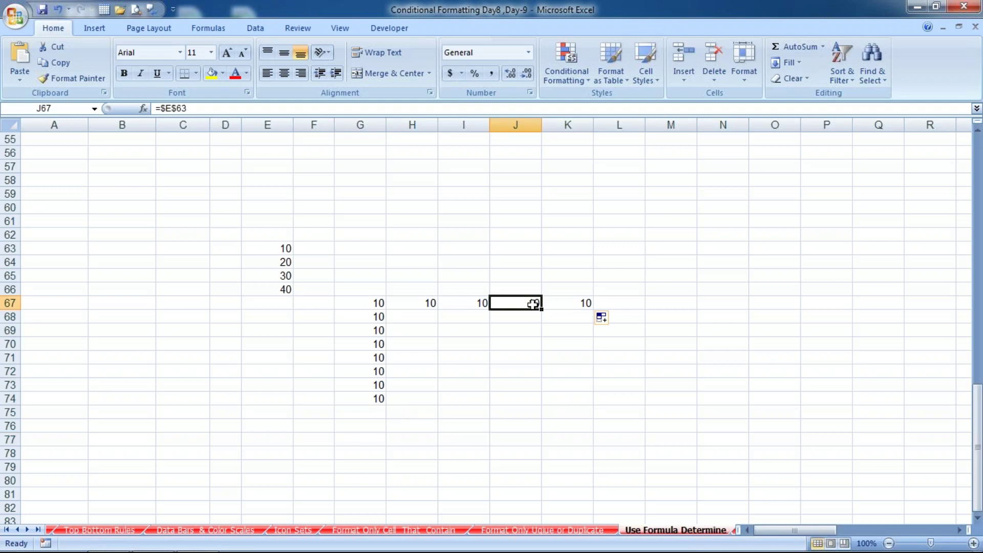
{"action": "left_click_drag", "start_coordinate": [383, 306], "coordinate": [572, 408]}
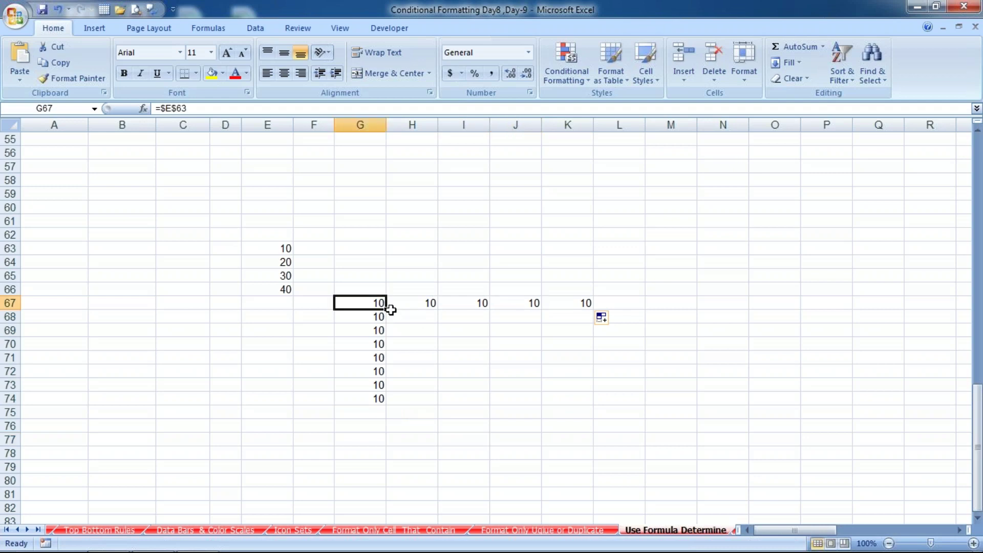
{"action": "key", "text": "Delete"}
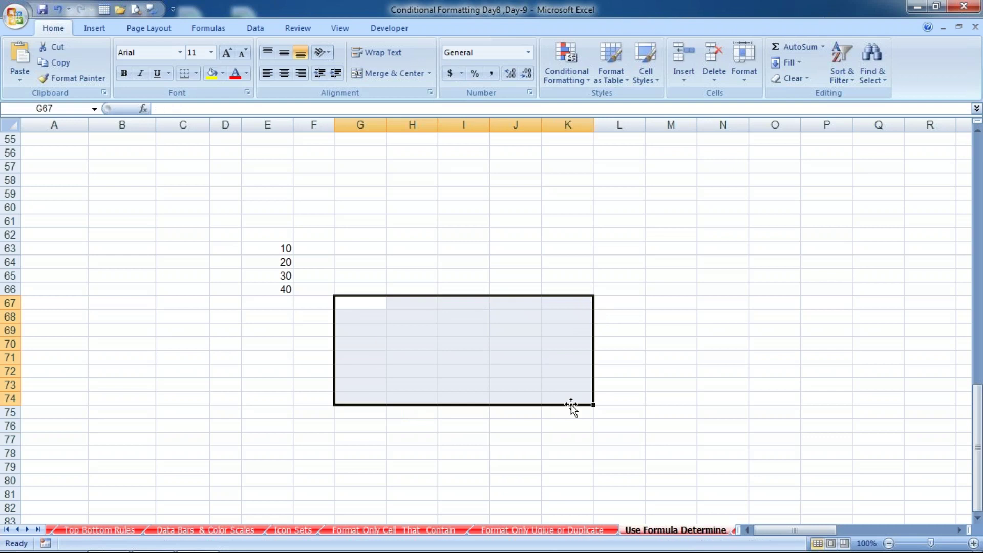
Enter the row-locked formula =E$63 in G67 and fill it across to N67.
{"action": "key", "text": "shift+BackSpace"}
{"action": "type", "text": "="}
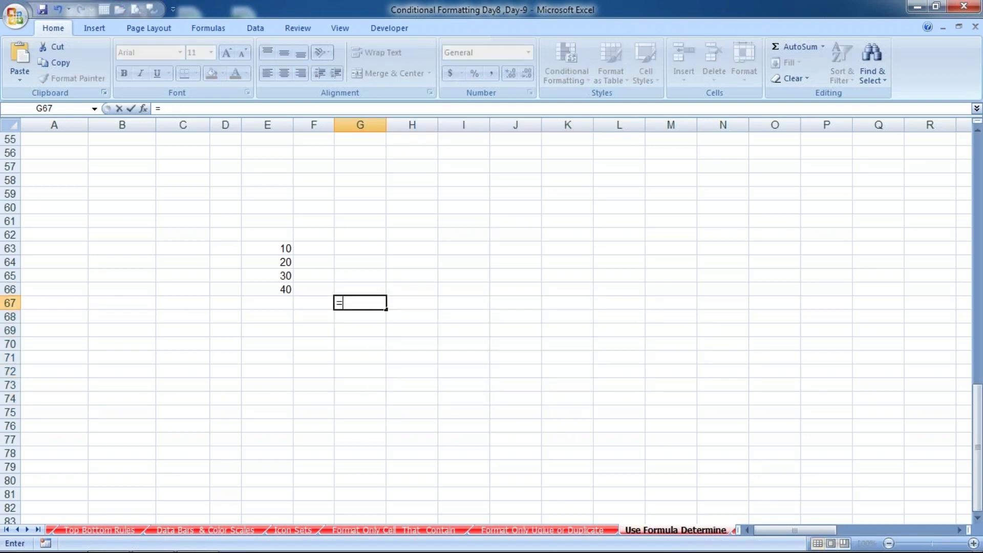
{"action": "left_click", "coordinate": [285, 248]}
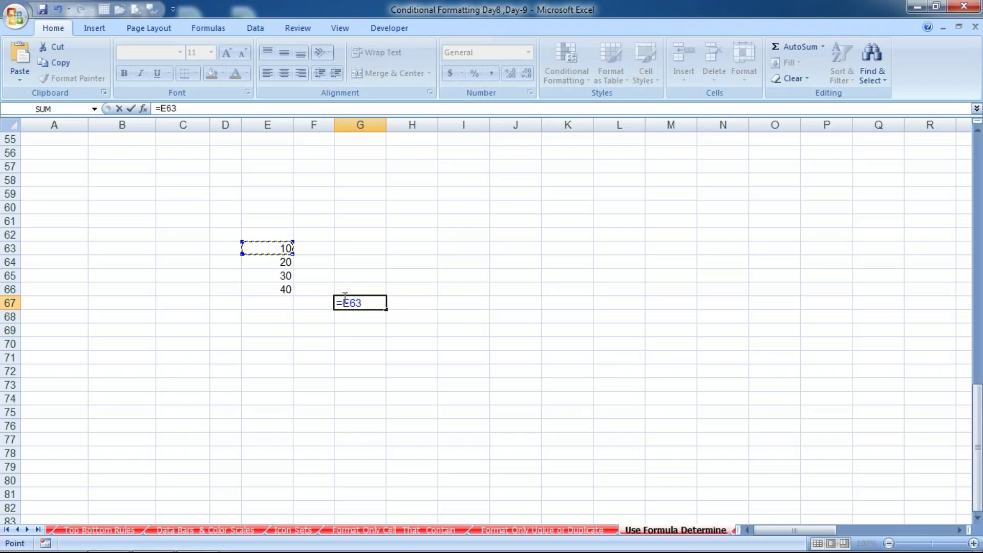
{"action": "left_click", "coordinate": [346, 301]}
{"action": "key", "text": "F4"}
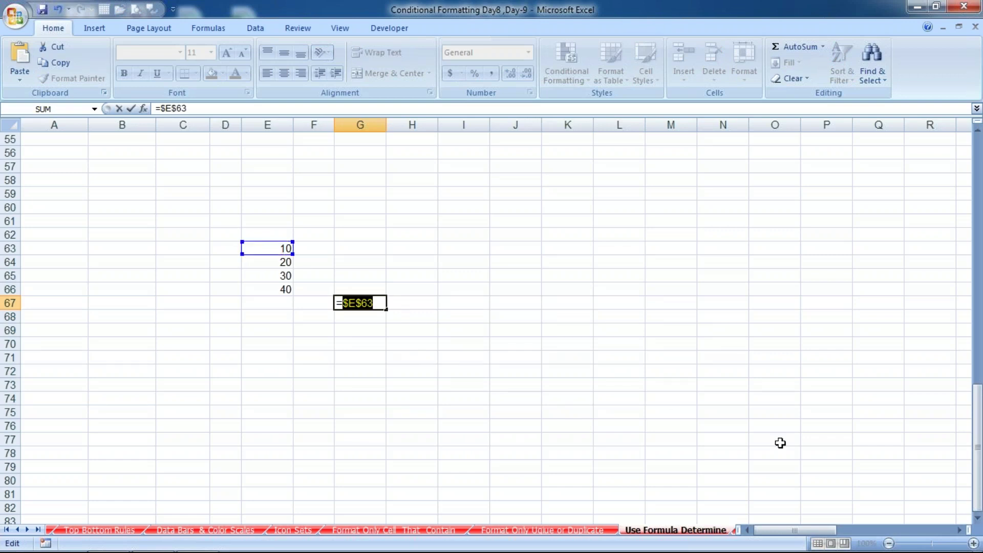
{"action": "key", "text": "F4"}
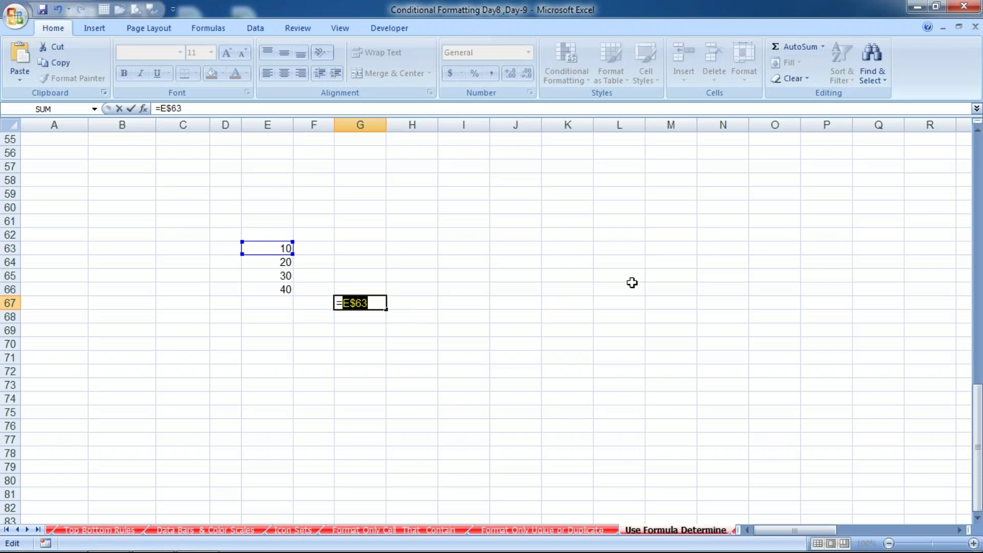
{"action": "key", "text": "Return"}
{"action": "key", "text": "Up"}
{"action": "left_click_drag", "start_coordinate": [388, 309], "coordinate": [735, 306]}
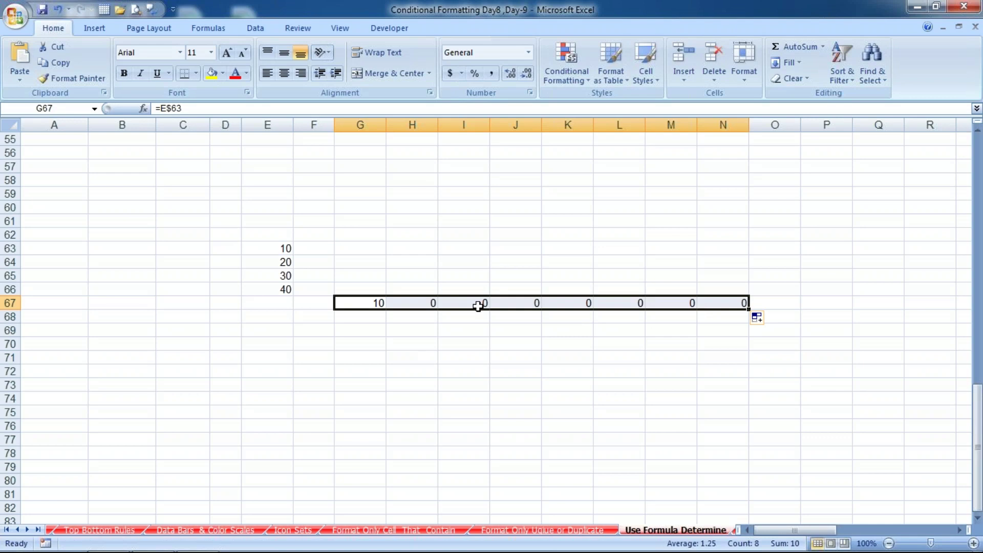
Inspect the copied E$63 formulas in G67 through N67 without changing them.
{"action": "double_click", "coordinate": [433, 302]}
{"action": "double_click", "coordinate": [455, 303]}
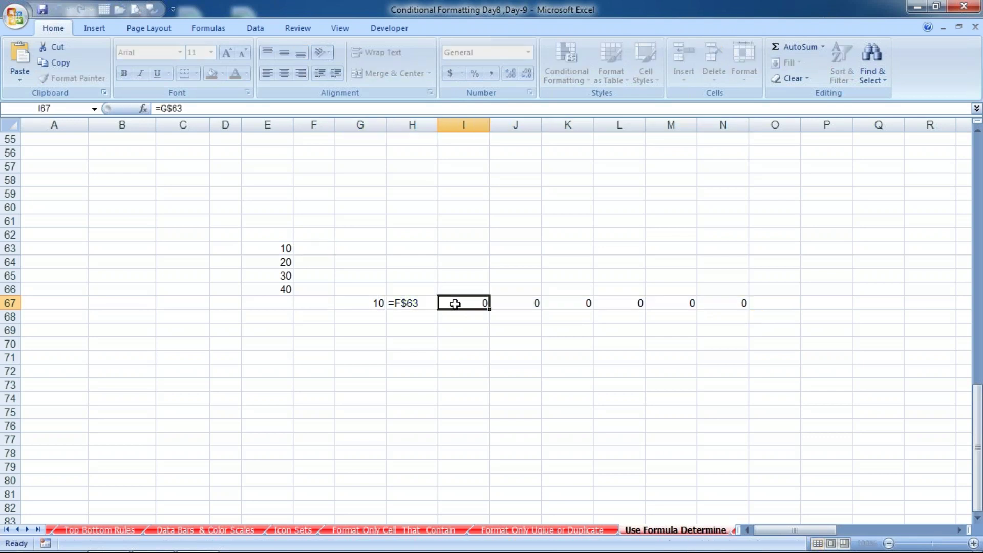
{"action": "key", "text": "Escape"}
{"action": "left_click", "coordinate": [426, 303]}
{"action": "double_click", "coordinate": [378, 305]}
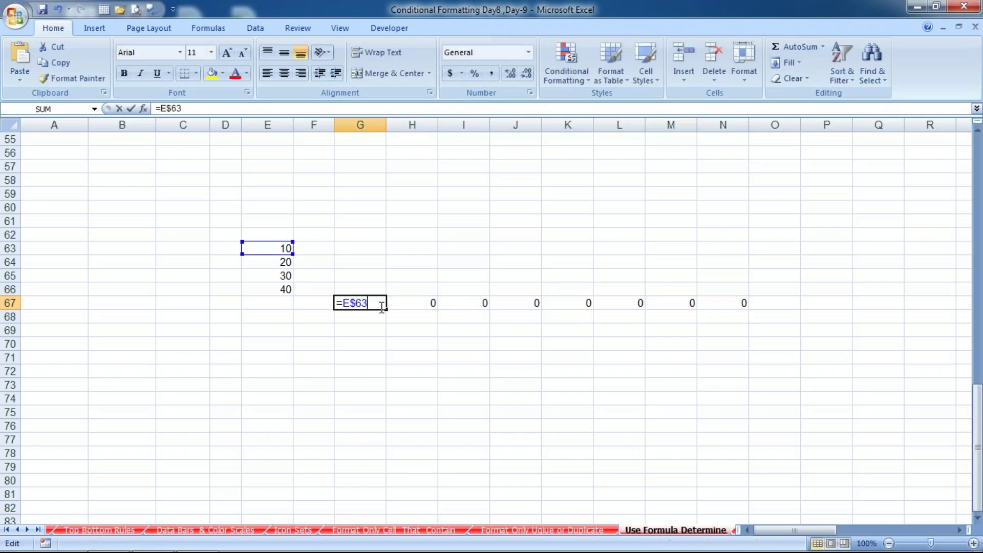
{"action": "key", "text": "Escape"}
{"action": "double_click", "coordinate": [407, 303]}
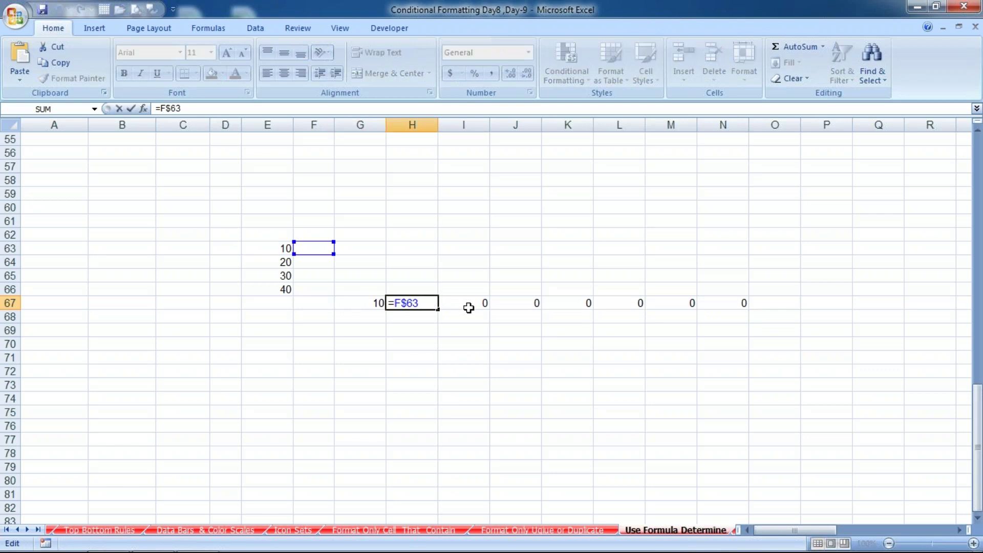
{"action": "left_click", "coordinate": [466, 306]}
{"action": "double_click", "coordinate": [475, 304]}
{"action": "key", "text": "Escape"}
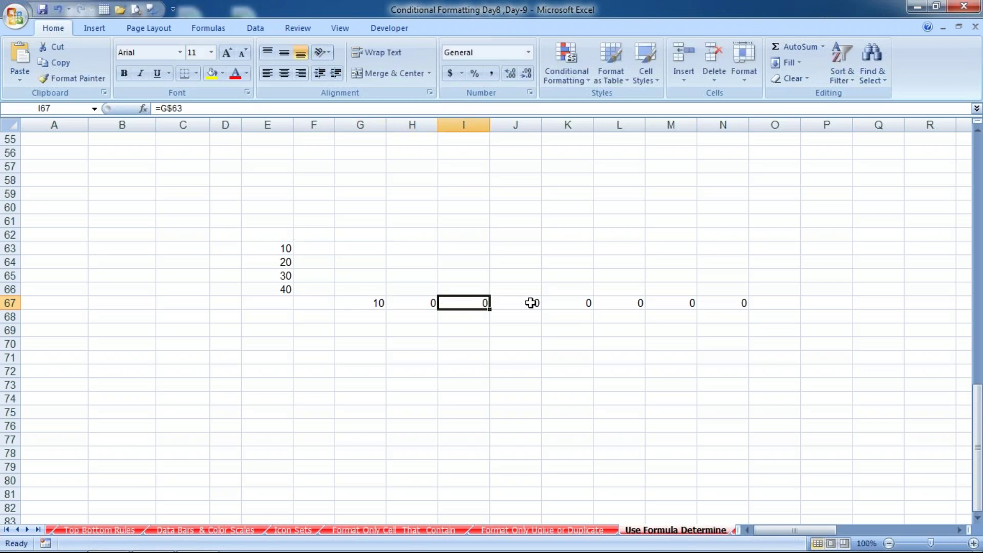
{"action": "double_click", "coordinate": [528, 303]}
{"action": "key", "text": "Escape"}
{"action": "double_click", "coordinate": [565, 301]}
{"action": "key", "text": "Escape"}
{"action": "double_click", "coordinate": [641, 301]}
{"action": "key", "text": "Escape"}
{"action": "double_click", "coordinate": [662, 304]}
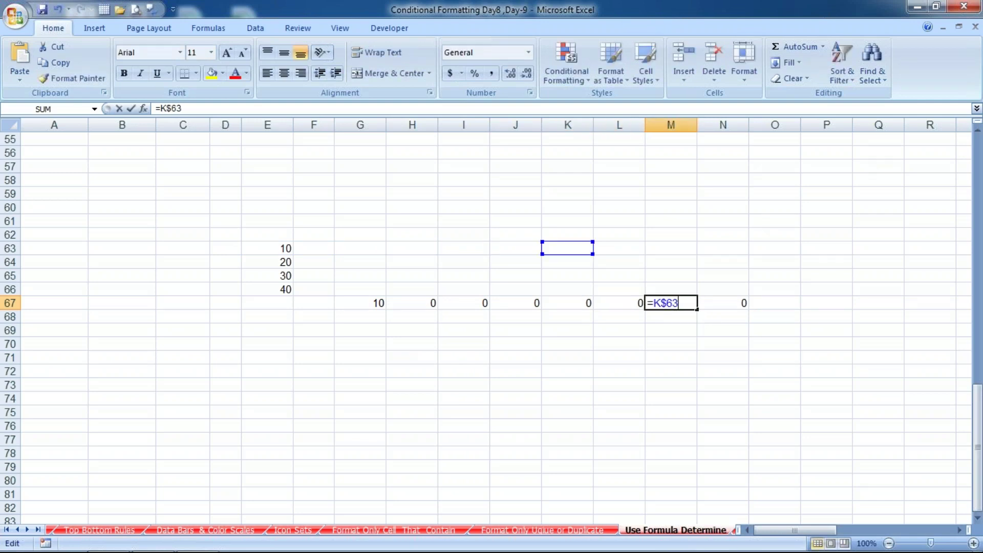
{"action": "key", "text": "Escape"}
{"action": "double_click", "coordinate": [722, 301]}
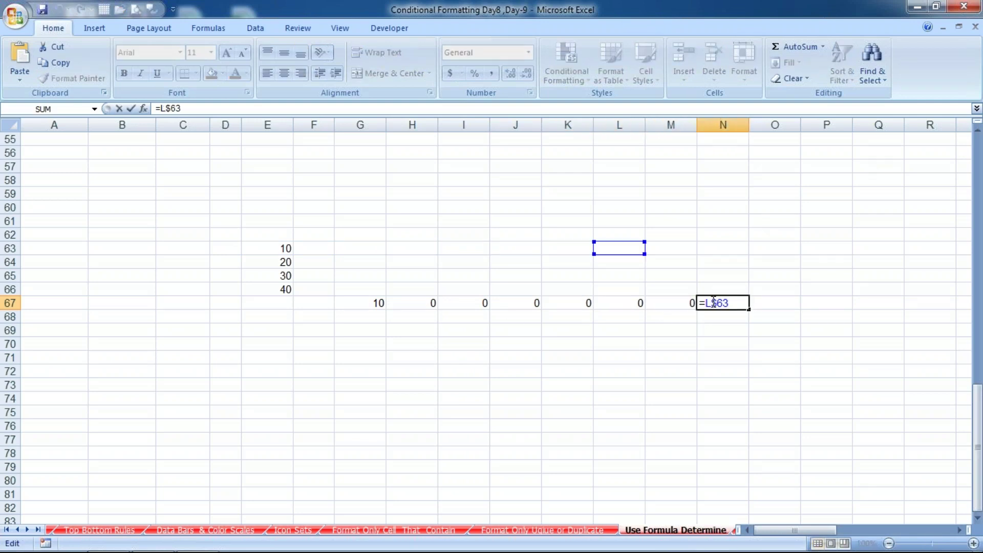
{"action": "key", "text": "Escape"}
Fill the row 67 formulas down through row 74 and inspect the copies in rows 69–70.
{"action": "mouse_move", "coordinate": [377, 302]}
{"action": "left_mouse_down"}
{"action": "mouse_move", "coordinate": [588, 305]}
{"action": "mouse_move", "coordinate": [718, 372]}
{"action": "mouse_move", "coordinate": [715, 416]}
{"action": "left_mouse_up"}
{"action": "key", "text": "ctrl+d"}
{"action": "double_click", "coordinate": [353, 330]}
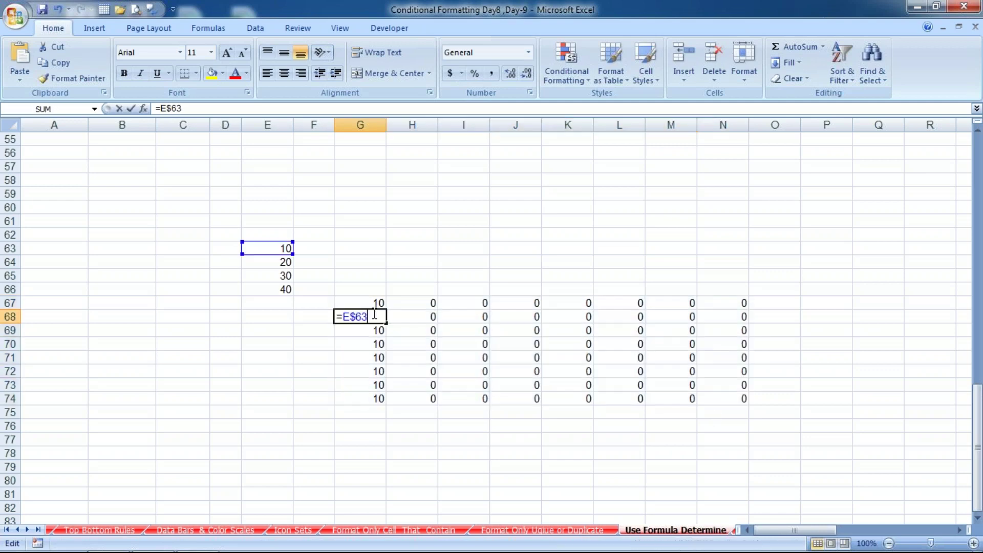
{"action": "double_click", "coordinate": [422, 333]}
{"action": "double_click", "coordinate": [482, 333]}
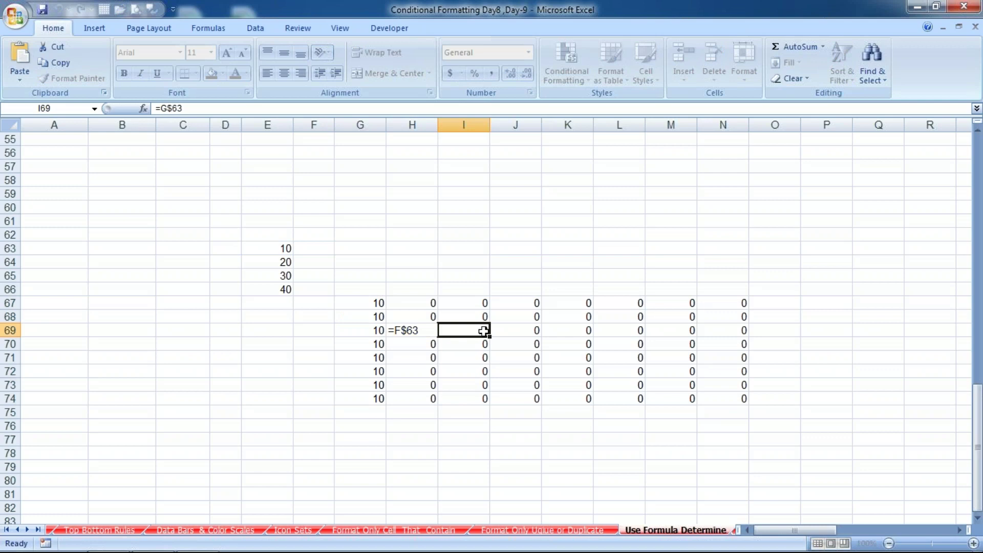
{"action": "left_click", "coordinate": [382, 304]}
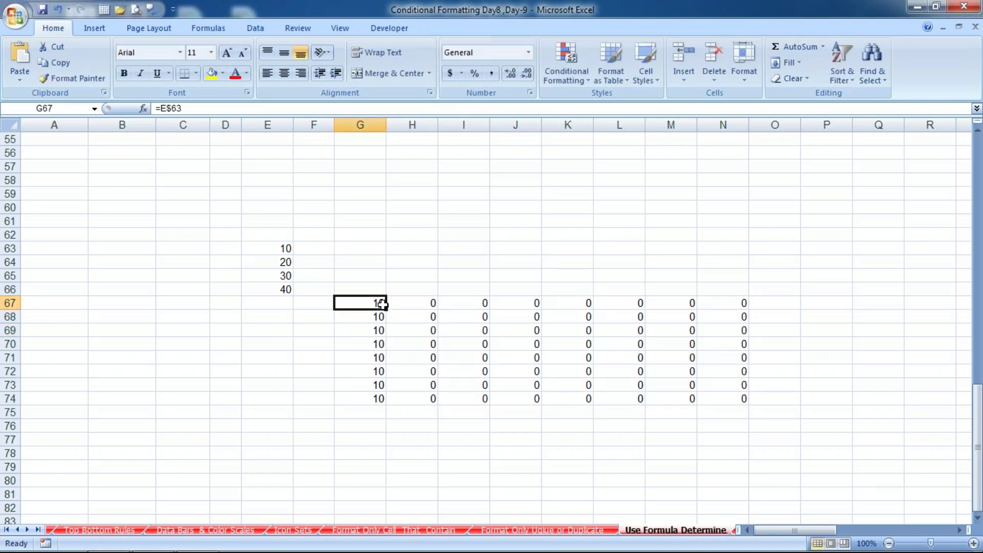
{"action": "double_click", "coordinate": [519, 344]}
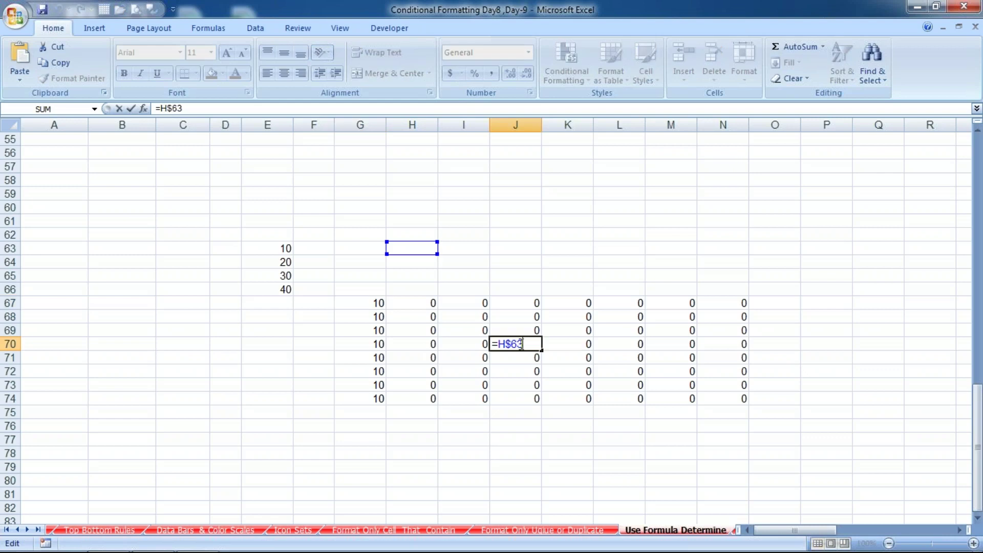
{"action": "key", "text": "Escape"}
Clear the G67:N74 test block and reselect G67.
{"action": "mouse_move", "coordinate": [380, 303]}
{"action": "left_mouse_down"}
{"action": "mouse_move", "coordinate": [671, 487]}
{"action": "mouse_move", "coordinate": [762, 405]}
{"action": "mouse_move", "coordinate": [744, 401]}
{"action": "left_mouse_up"}
{"action": "key", "text": "Delete"}
{"action": "left_click", "coordinate": [360, 303]}
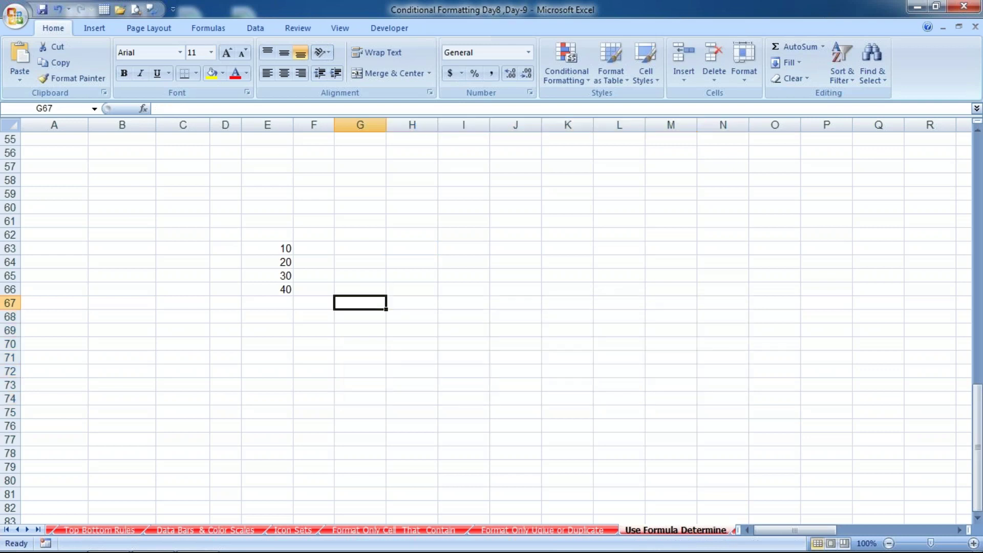
Enter the column-locked formula =$E63 in G67 and fill it across to M67.
{"action": "type", "text": "="}
{"action": "left_click", "coordinate": [284, 248]}
{"action": "key", "text": "F4"}
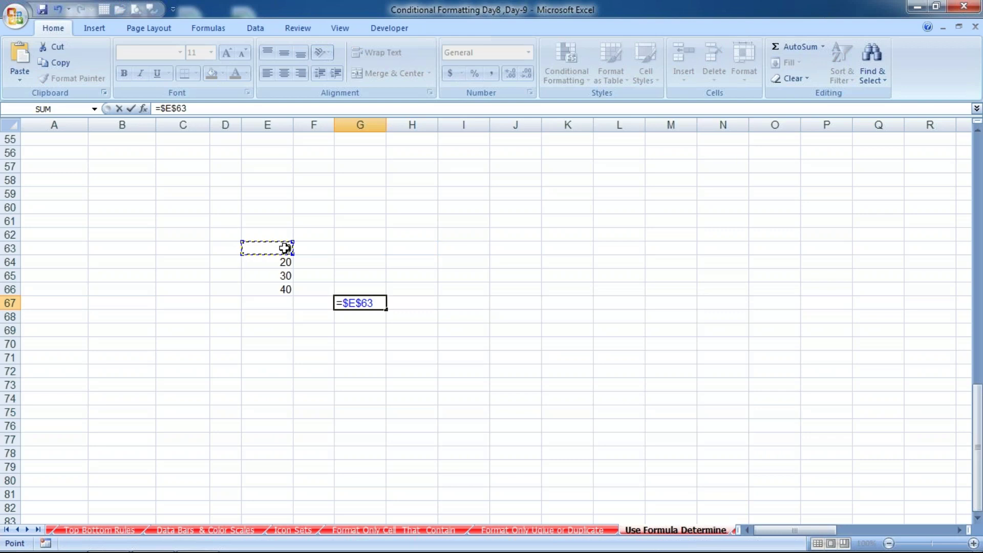
{"action": "key", "text": "F4"}
{"action": "key", "text": "F4"}
{"action": "key", "text": "ctrl+Return"}
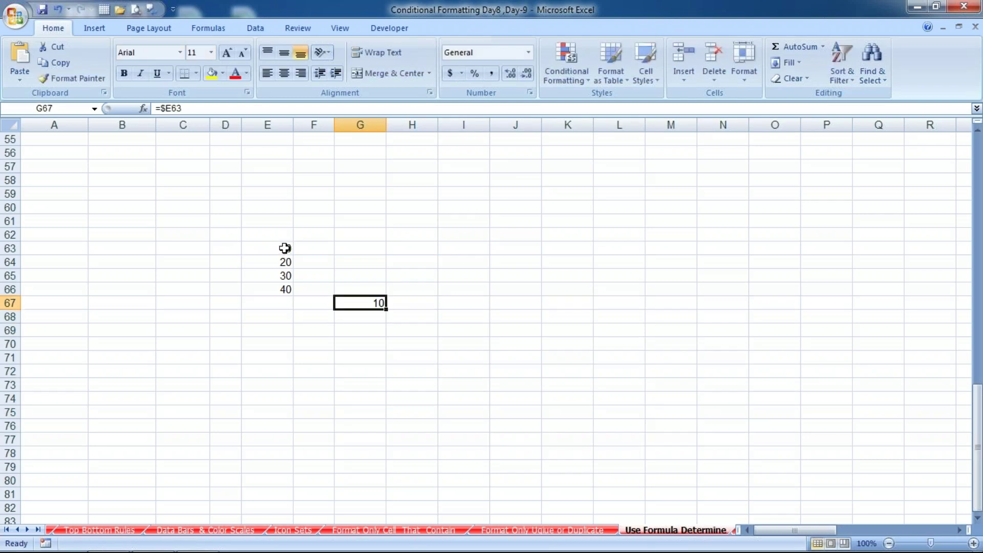
{"action": "left_click_drag", "start_coordinate": [386, 309], "coordinate": [717, 320]}
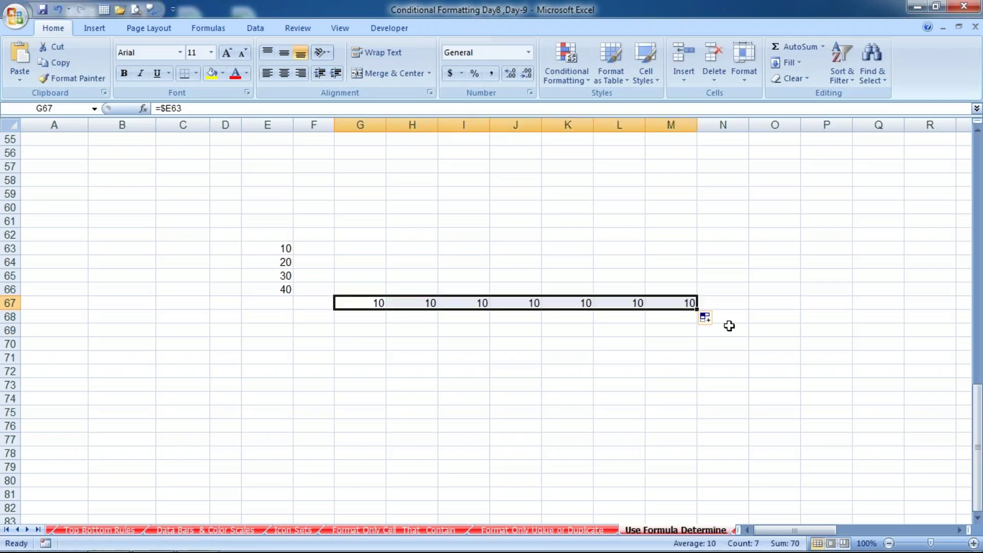
{"action": "double_click", "coordinate": [659, 302]}
{"action": "key", "text": "Escape"}
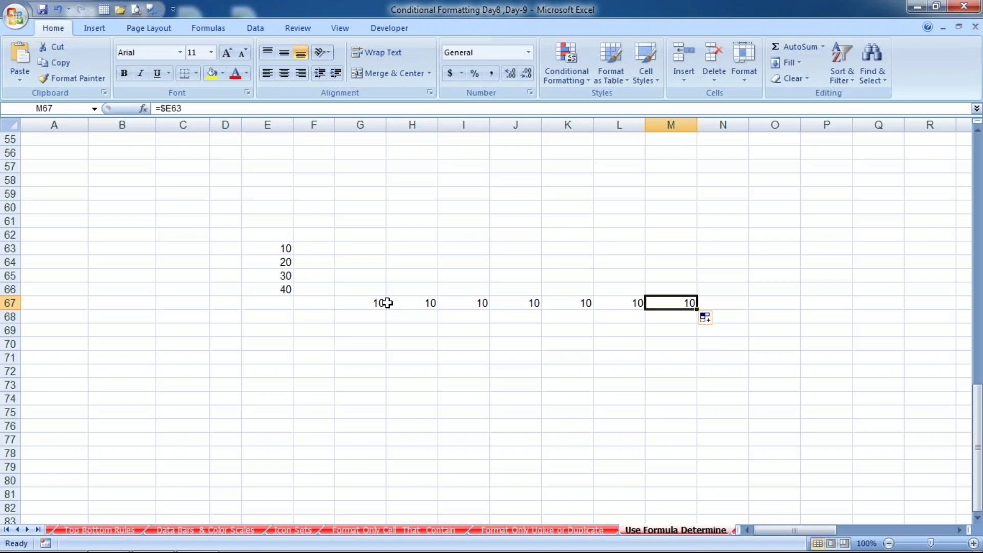
Copy the G67 formula down through G71, checking the G68 and G71 formulas.
{"action": "left_click", "coordinate": [389, 303]}
{"action": "left_click", "coordinate": [379, 302]}
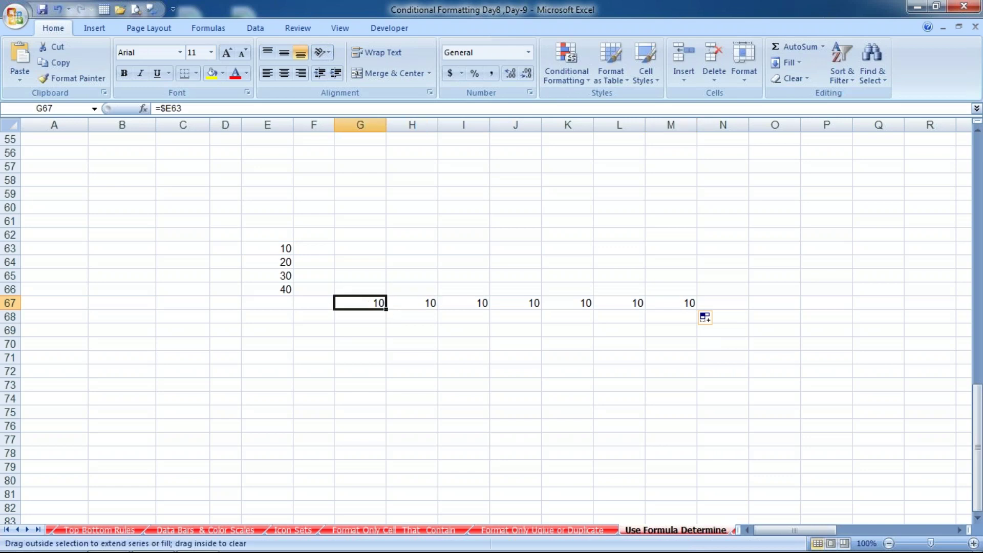
{"action": "left_click_drag", "start_coordinate": [386, 309], "coordinate": [387, 323]}
{"action": "left_click", "coordinate": [368, 315]}
{"action": "double_click", "coordinate": [369, 316]}
{"action": "key", "text": "Escape"}
{"action": "left_click_drag", "start_coordinate": [387, 322], "coordinate": [386, 364]}
{"action": "key", "text": "F2"}
Fill rows 68, 69 and 70 across to column M, giving 20, 30 and 40.
{"action": "left_click", "coordinate": [381, 317]}
{"action": "left_click_drag", "start_coordinate": [386, 323], "coordinate": [711, 308]}
{"action": "left_click", "coordinate": [379, 332]}
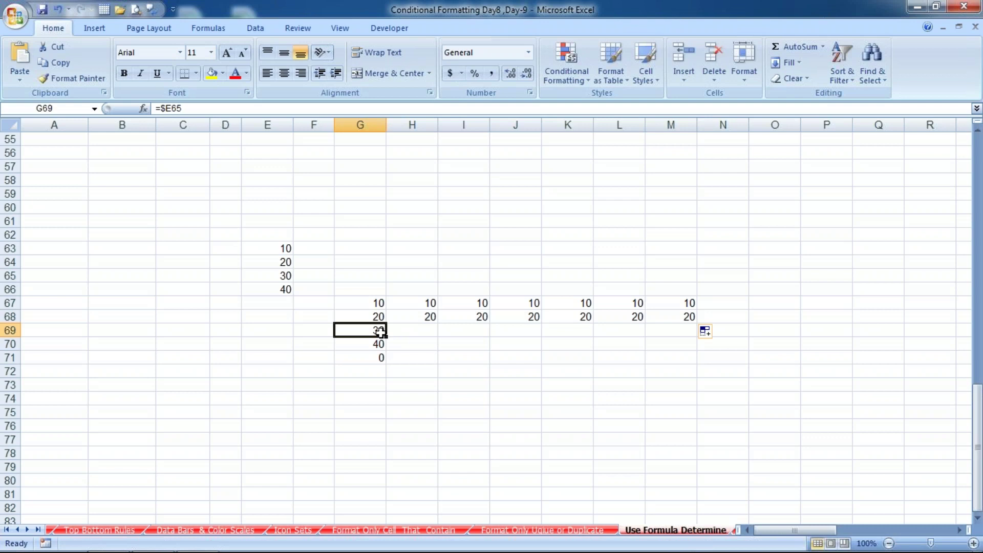
{"action": "left_click_drag", "start_coordinate": [386, 336], "coordinate": [686, 335]}
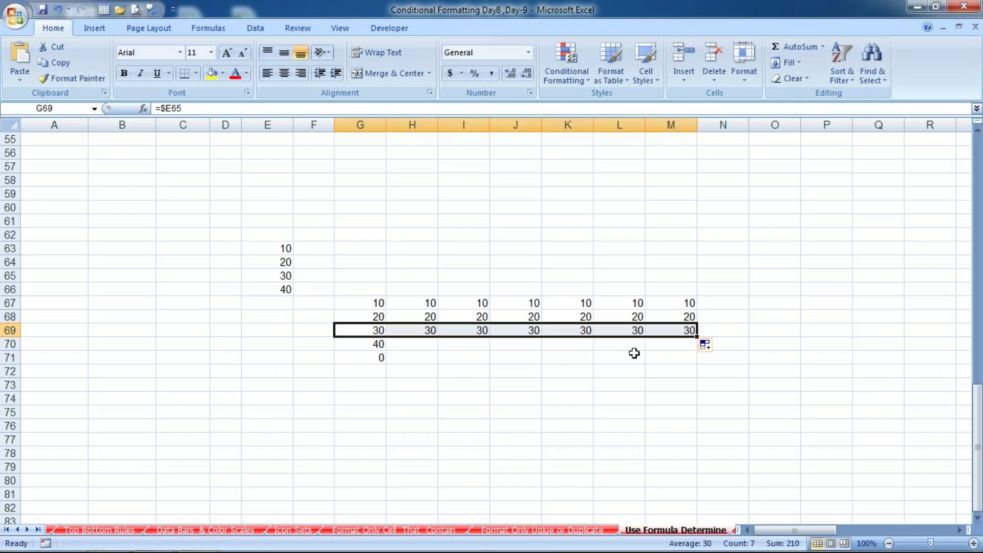
{"action": "left_click", "coordinate": [380, 344]}
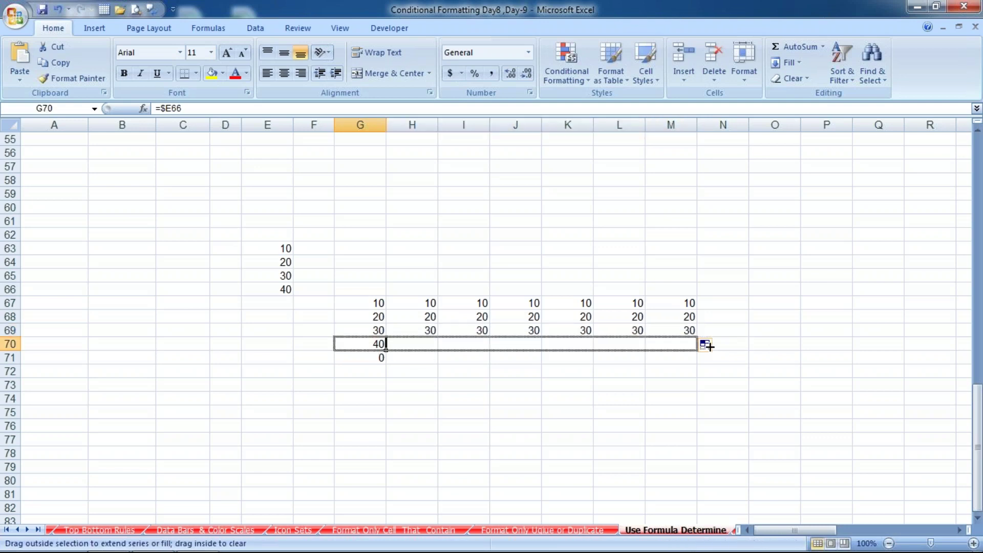
{"action": "left_click_drag", "start_coordinate": [386, 352], "coordinate": [703, 349]}
{"action": "scroll", "coordinate": [402, 369], "scroll_direction": "up", "scroll_amount": 2}
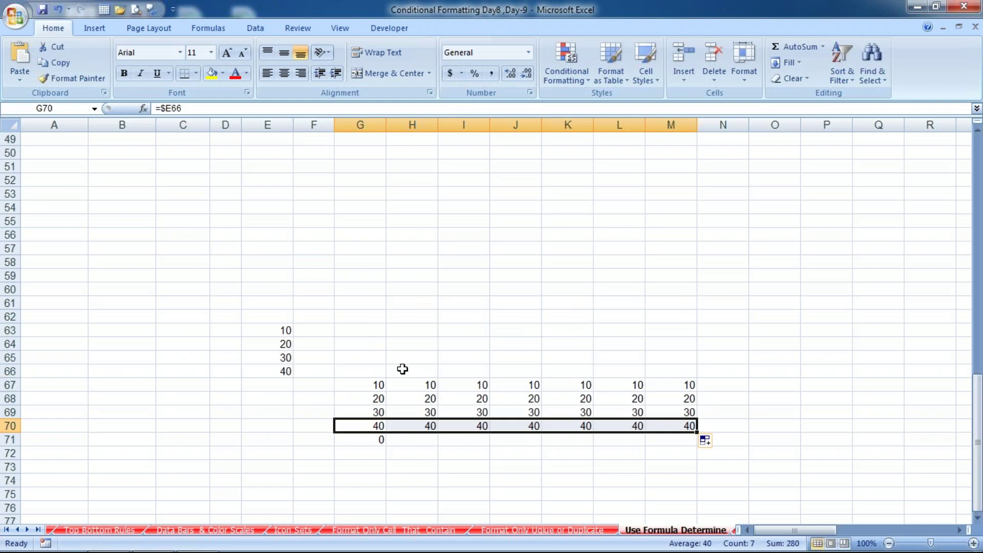
Scroll back to the Exp-1 marks table and select A3.
{"action": "scroll", "coordinate": [402, 370], "scroll_direction": "up", "scroll_amount": 6}
{"action": "scroll", "coordinate": [403, 370], "scroll_direction": "up", "scroll_amount": 3}
{"action": "scroll", "coordinate": [403, 369], "scroll_direction": "up", "scroll_amount": 6}
{"action": "scroll", "coordinate": [402, 369], "scroll_direction": "up", "scroll_amount": 1}
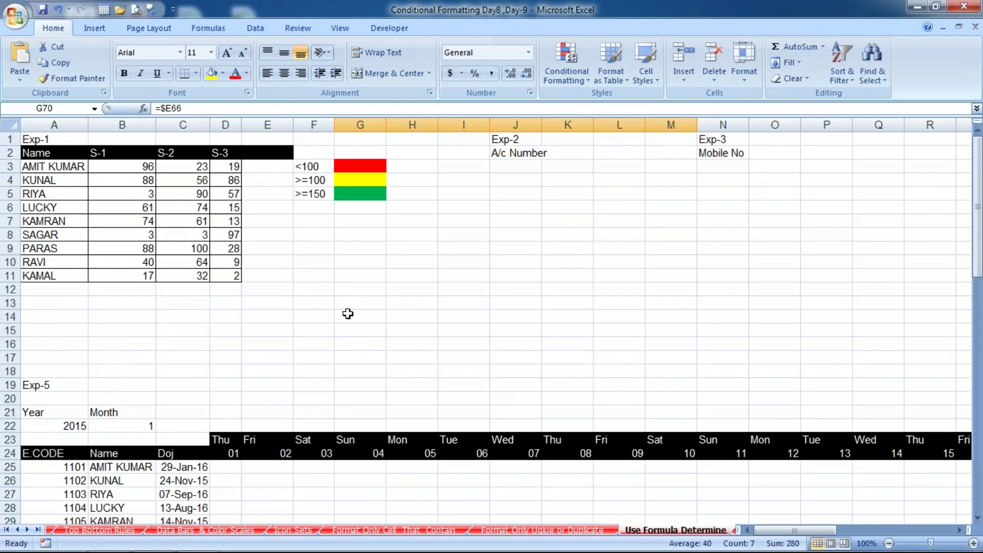
{"action": "left_click", "coordinate": [80, 179]}
{"action": "left_click", "coordinate": [67, 165]}
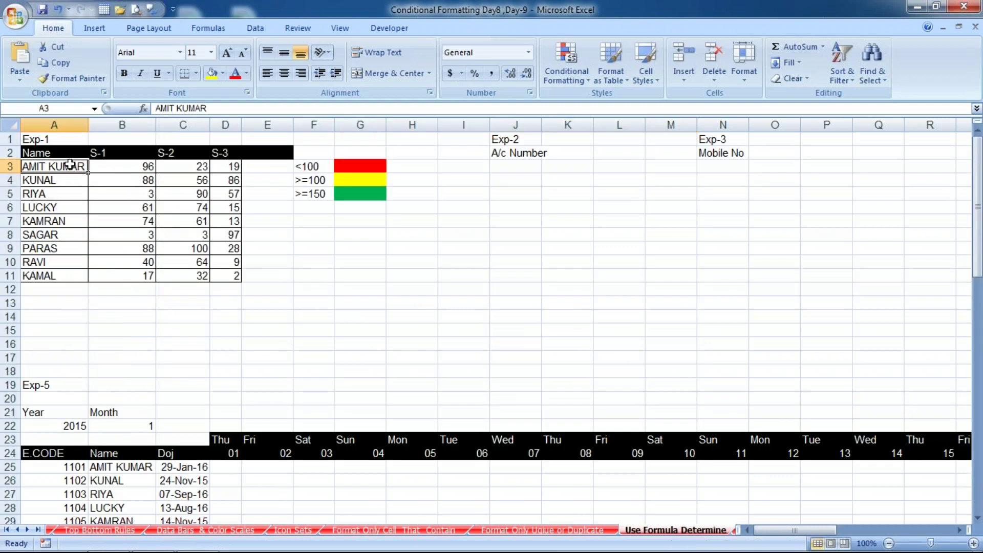
Open A3's =SUM($B$3:$D$3)>150 rule for editing, toggle a reference with F4, and close it.
{"action": "left_click", "coordinate": [568, 82]}
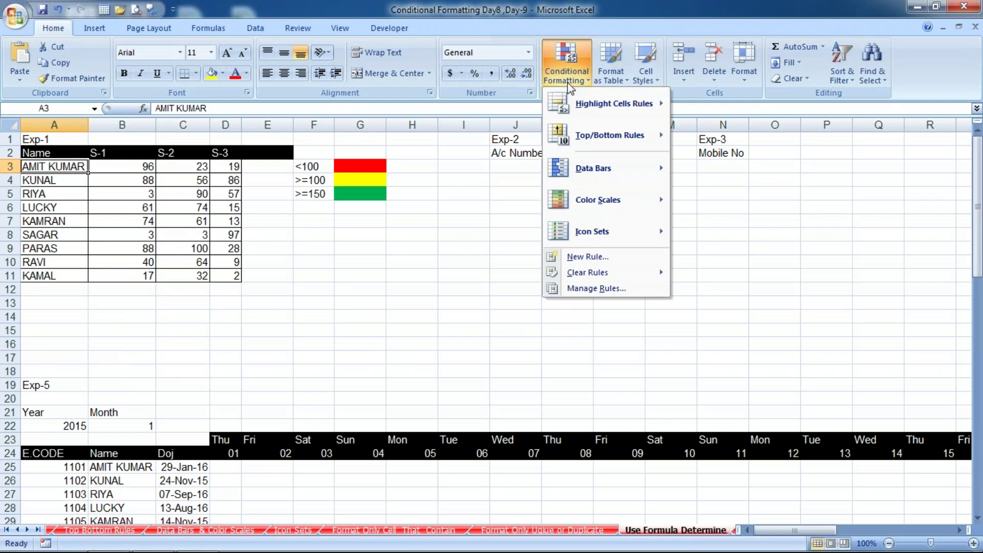
{"action": "left_click", "coordinate": [579, 289]}
{"action": "double_click", "coordinate": [499, 168]}
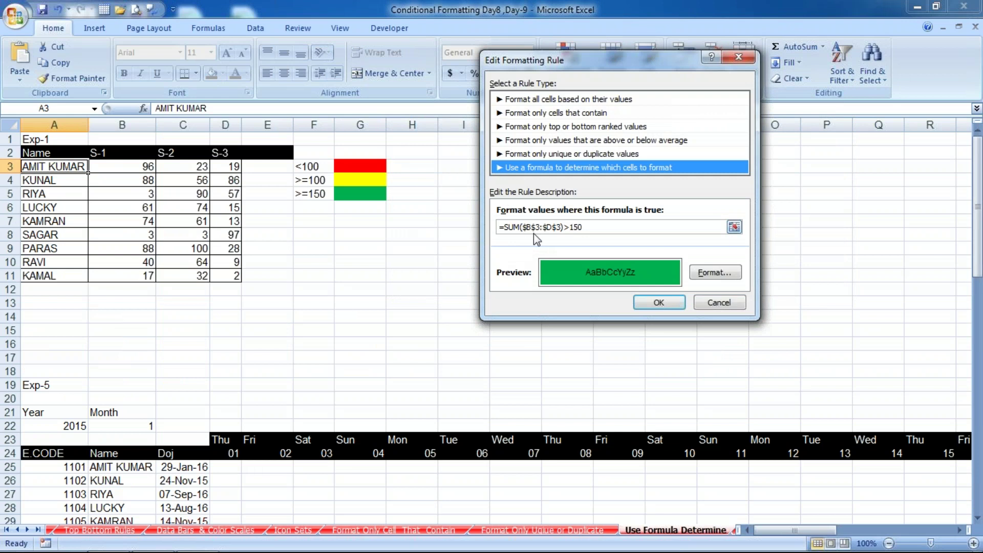
{"action": "left_click", "coordinate": [538, 228]}
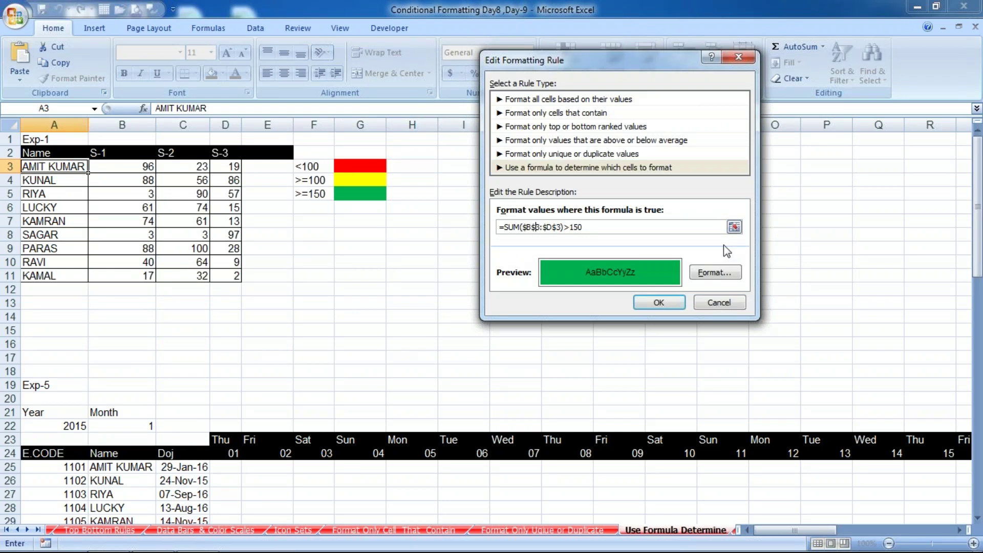
{"action": "key", "text": "F4"}
{"action": "key", "text": "Return"}
{"action": "key", "text": "Return"}
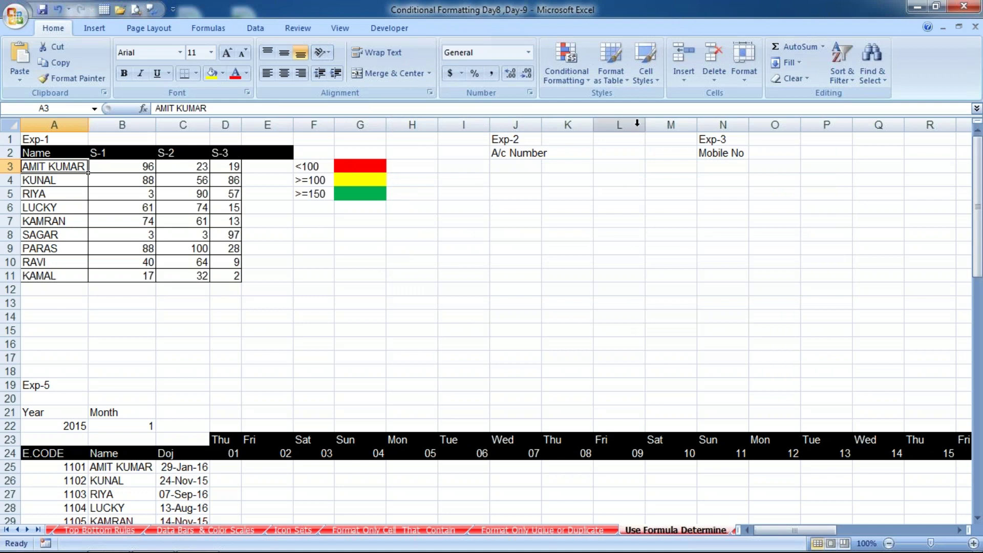
Change A3's rule to =SUM($B3:$D3)>150 with relative rows and apply it.
{"action": "left_click", "coordinate": [570, 77]}
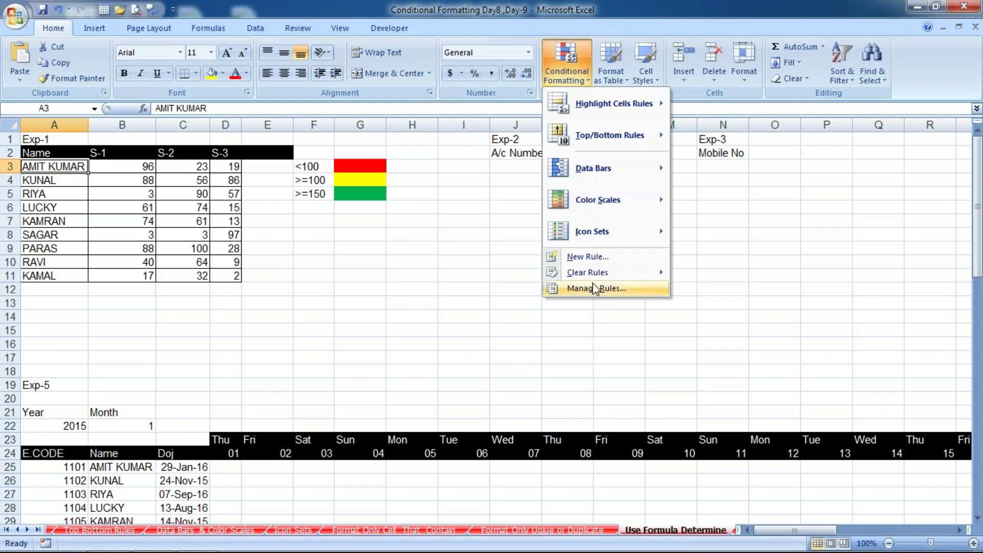
{"action": "left_click", "coordinate": [592, 283]}
{"action": "double_click", "coordinate": [463, 164]}
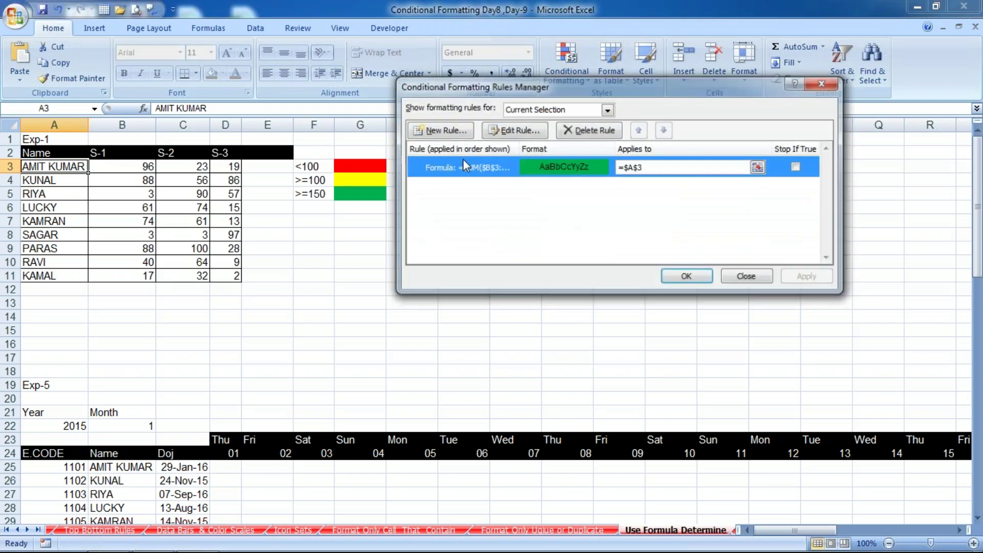
{"action": "left_click", "coordinate": [535, 227]}
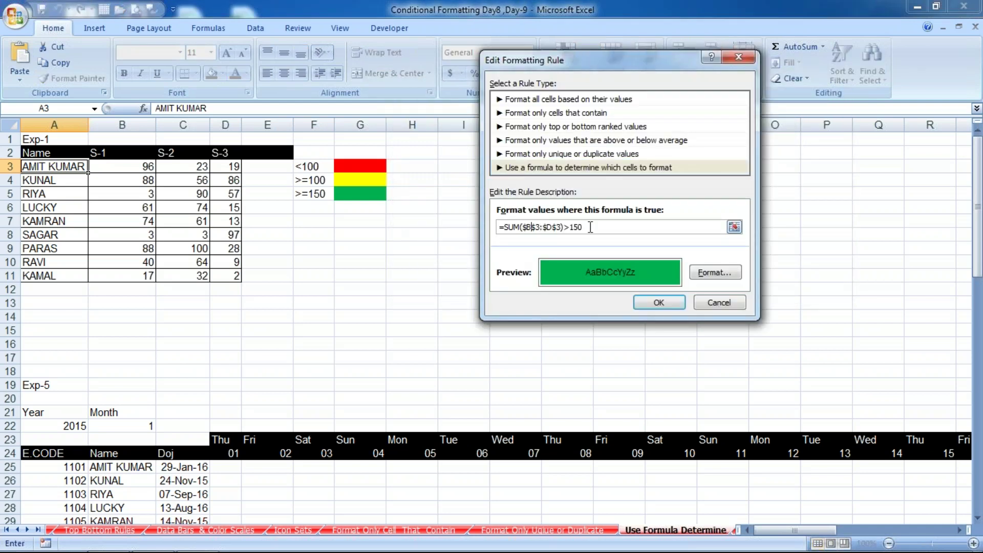
{"action": "key", "text": "F4"}
{"action": "left_click", "coordinate": [556, 226]}
{"action": "key", "text": "F4"}
{"action": "key", "text": "Return"}
{"action": "left_click", "coordinate": [804, 277]}
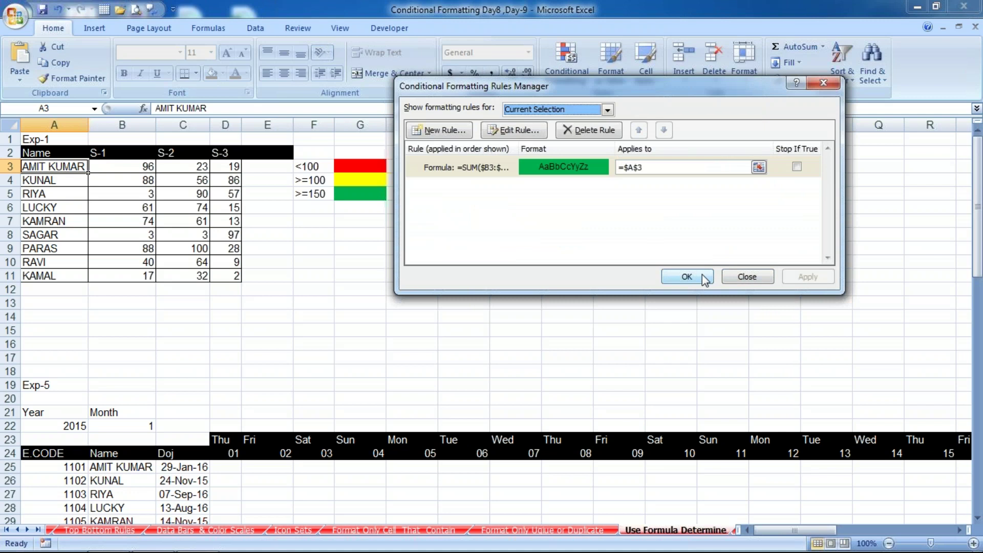
{"action": "left_click", "coordinate": [703, 277]}
{"action": "left_click", "coordinate": [72, 78]}
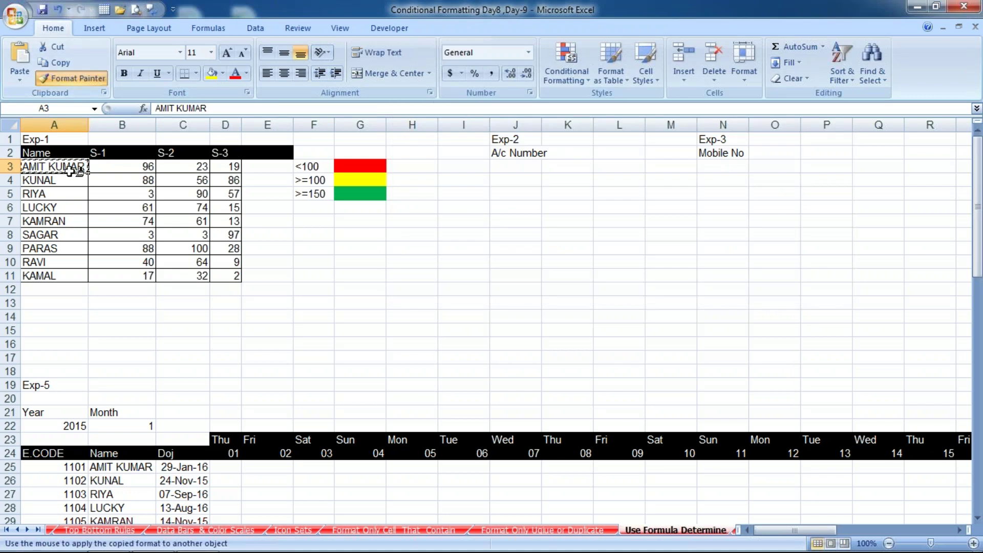
Paint A3's format down to A11 and confirm the rule covers =$A$3:$A$11.
{"action": "left_click_drag", "start_coordinate": [71, 171], "coordinate": [74, 277]}
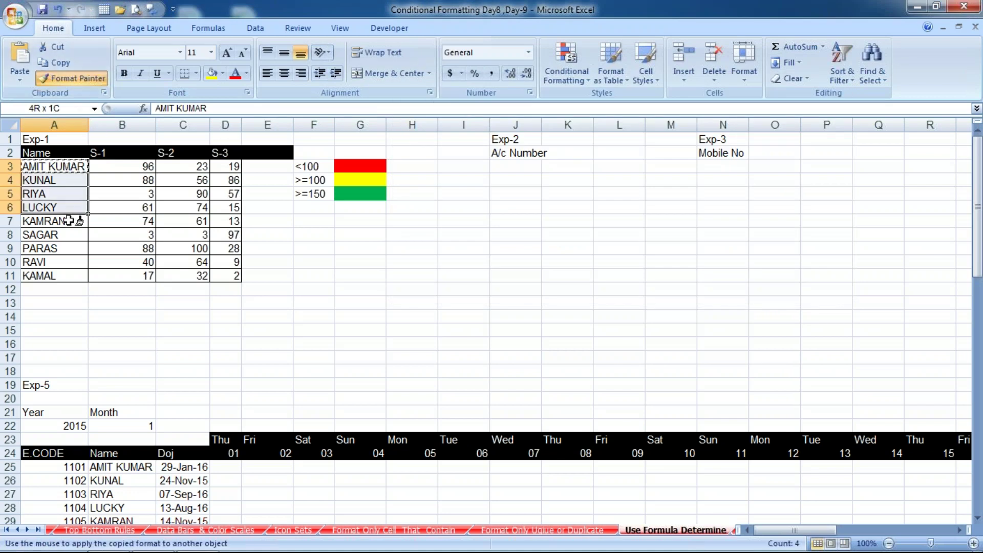
{"action": "left_click", "coordinate": [91, 355]}
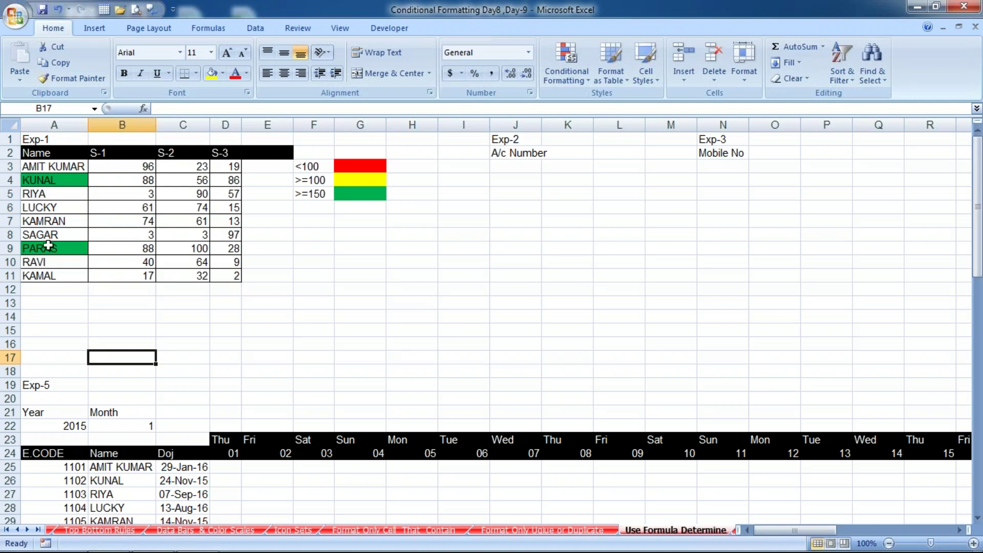
{"action": "left_click", "coordinate": [74, 171]}
{"action": "left_click", "coordinate": [567, 61]}
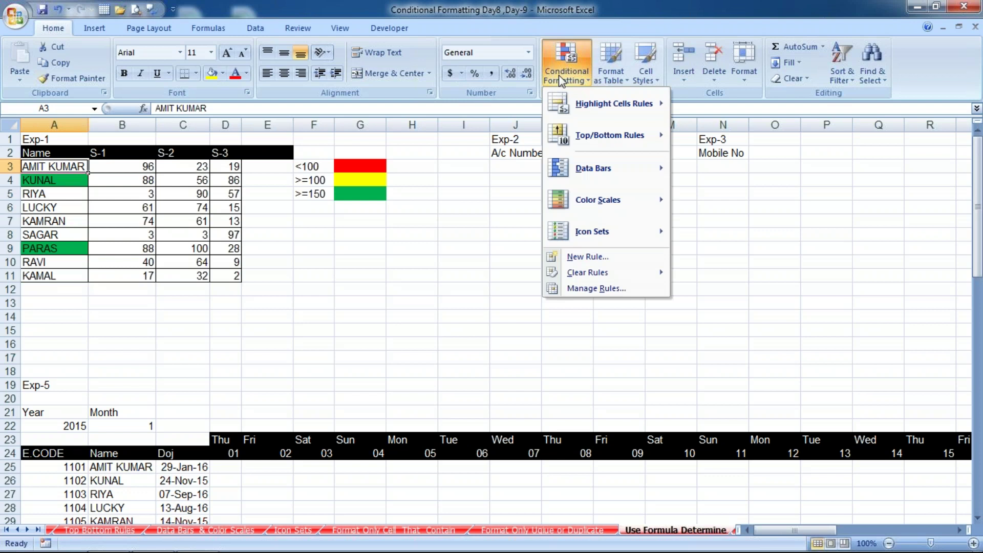
{"action": "left_click", "coordinate": [594, 287]}
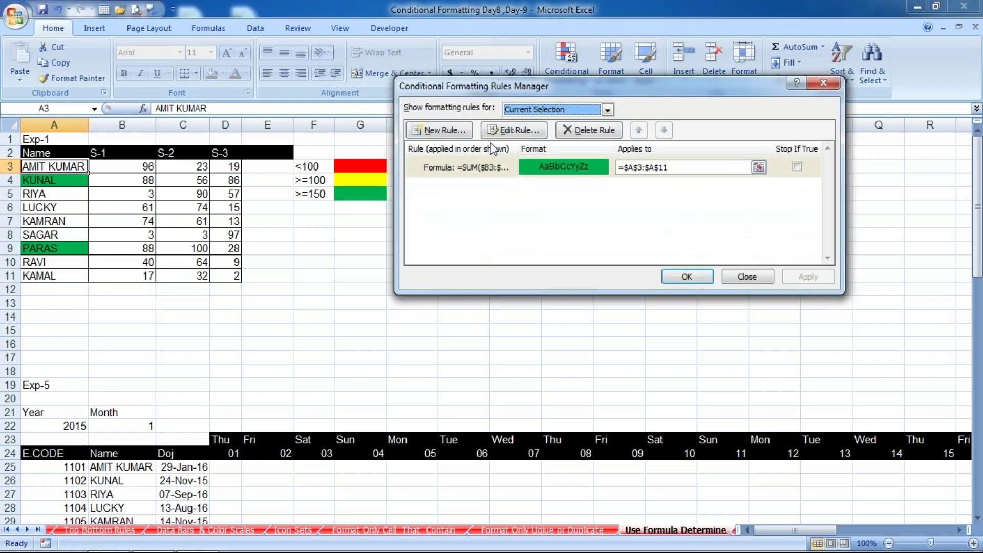
{"action": "key", "text": "Escape"}
{"action": "left_click", "coordinate": [567, 62]}
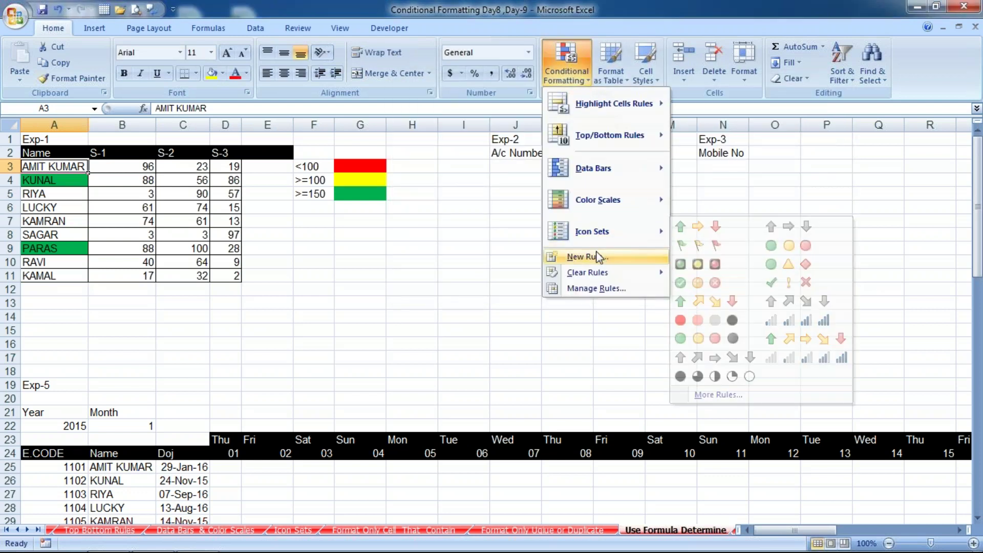
Create a formula rule =SUM($B3:$D3)>=100 on A3 with yellow fill.
{"action": "left_click", "coordinate": [599, 256]}
{"action": "left_click", "coordinate": [504, 150]}
{"action": "left_click", "coordinate": [502, 213]}
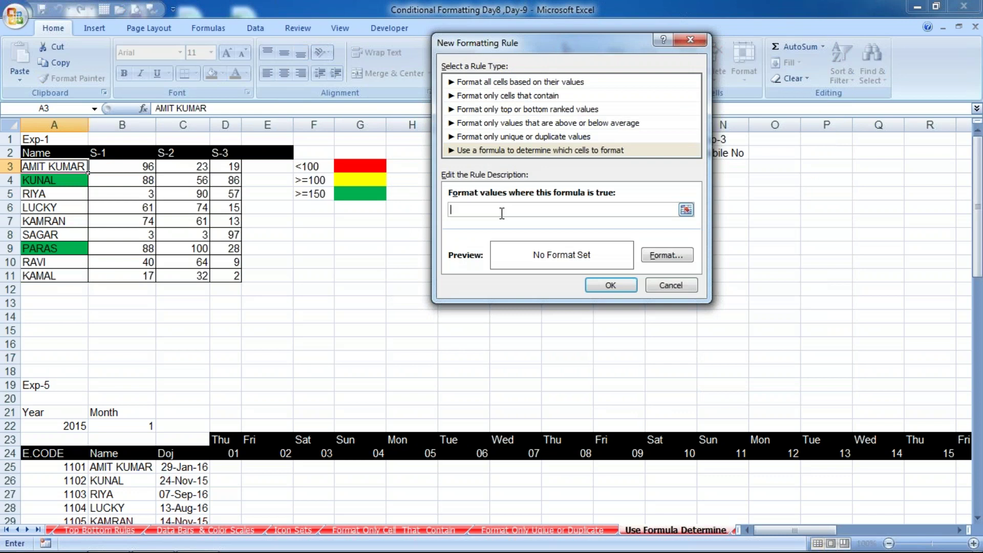
{"action": "type", "text": "=SUM($B$3"}
{"action": "left_click_drag", "start_coordinate": [132, 167], "coordinate": [220, 168]}
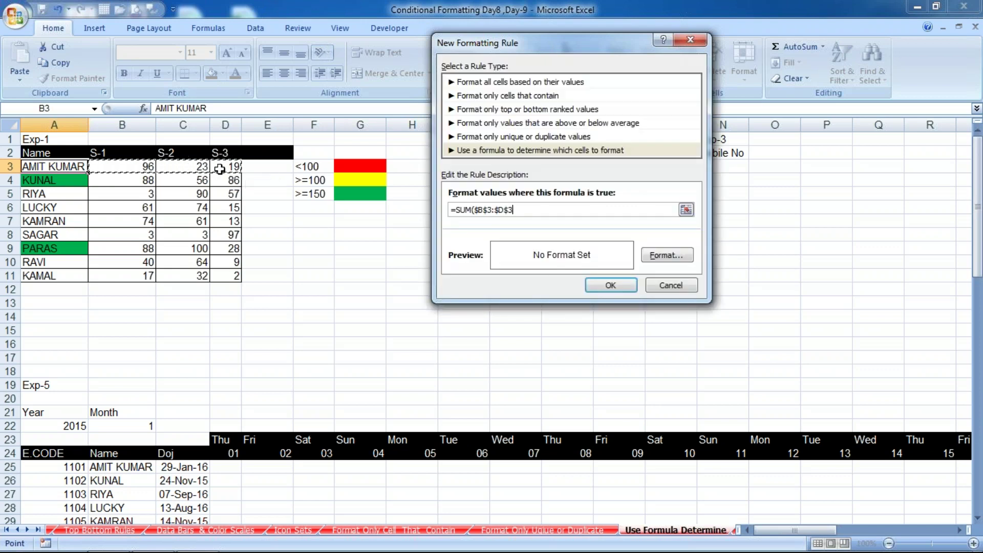
{"action": "type", "text": ")>=100"}
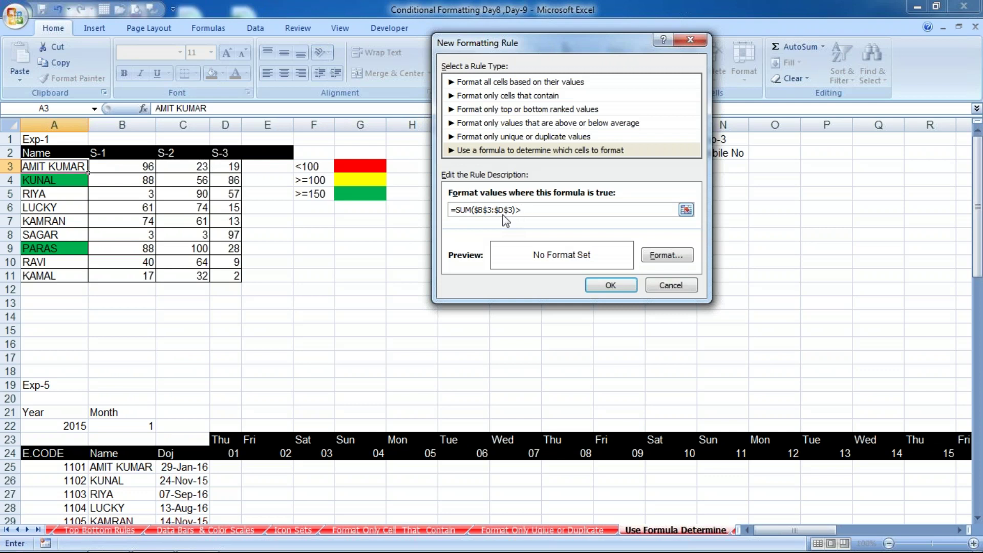
{"action": "left_click", "coordinate": [666, 254]}
{"action": "left_click", "coordinate": [494, 174]}
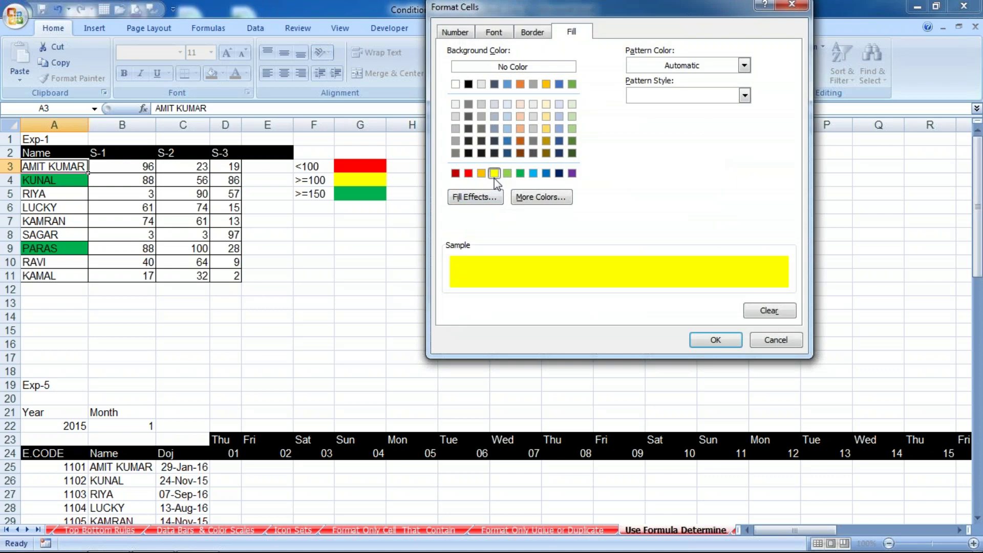
{"action": "left_click", "coordinate": [721, 342]}
{"action": "left_click", "coordinate": [506, 210]}
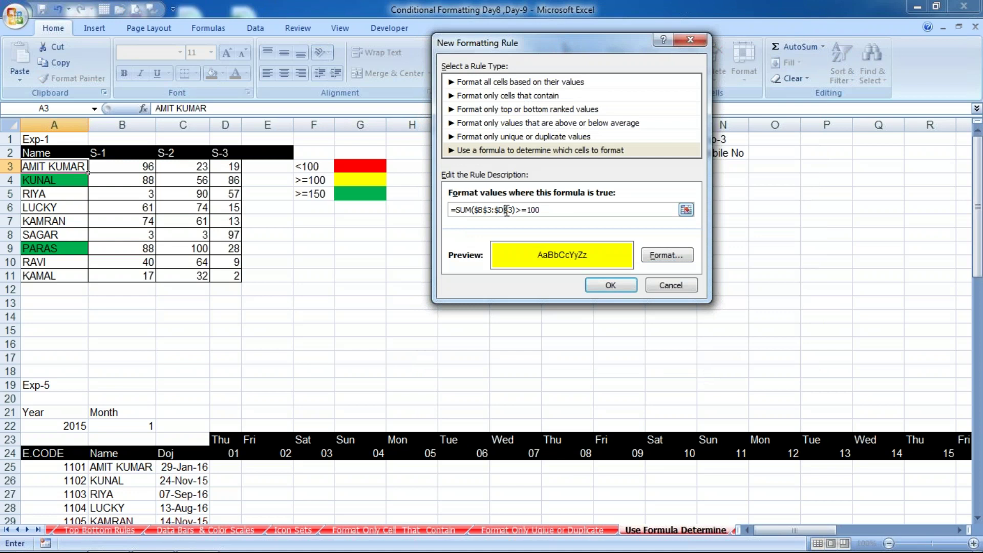
{"action": "key", "text": "F4"}
{"action": "key", "text": "F4"}
{"action": "key", "text": "F4"}
{"action": "key", "text": "F4"}
{"action": "key", "text": "Return"}
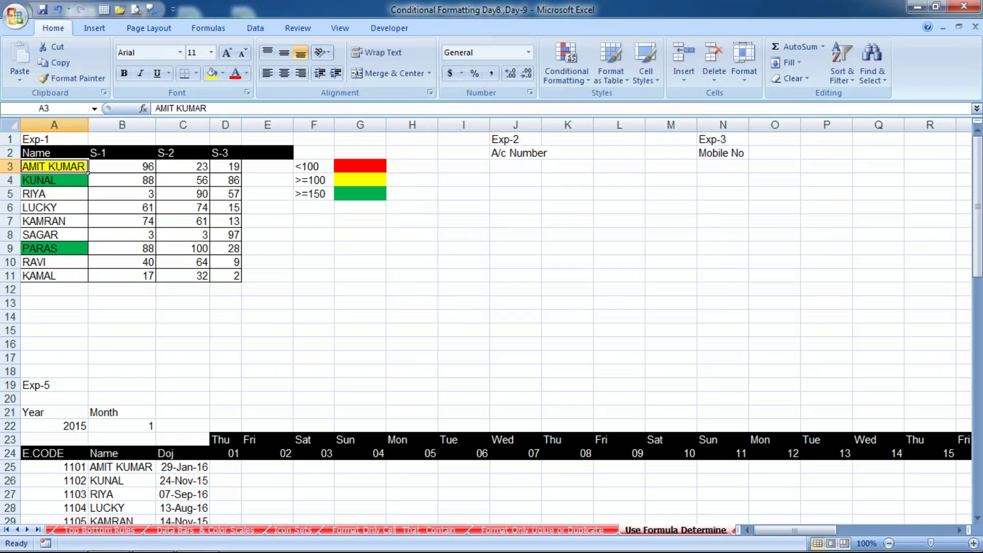
Paint A3's yellow rule across the marks table A3:D11.
{"action": "left_click", "coordinate": [77, 78]}
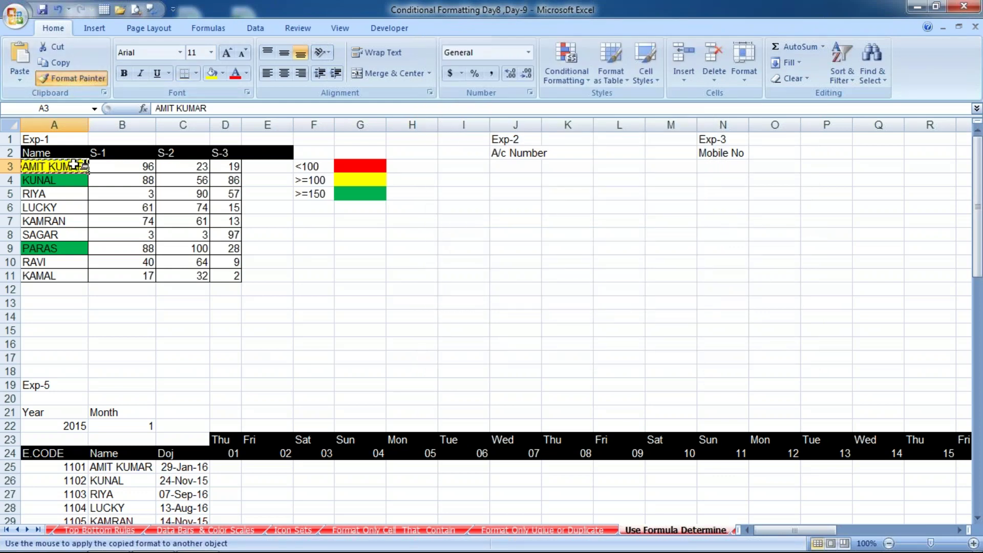
{"action": "left_click_drag", "start_coordinate": [75, 165], "coordinate": [222, 279]}
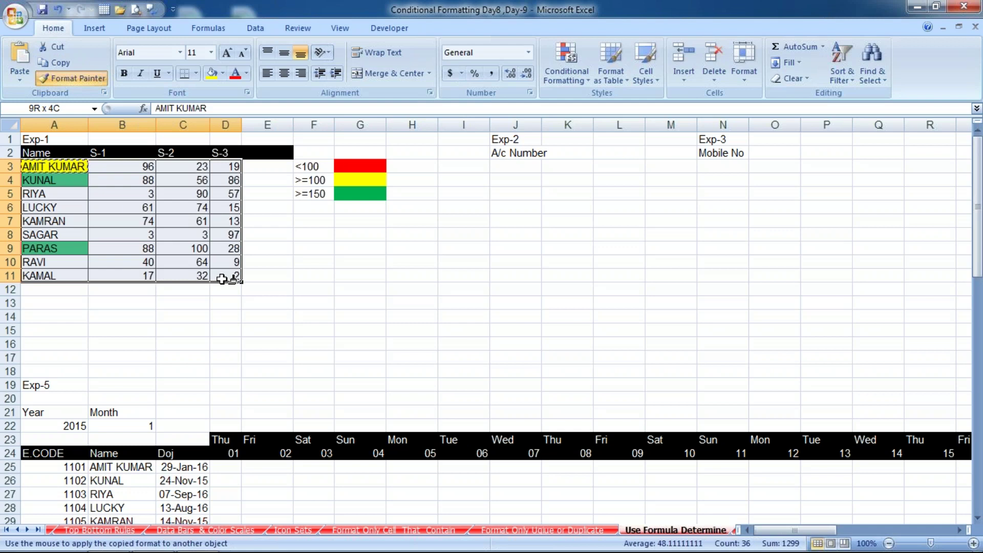
{"action": "left_click_drag", "start_coordinate": [222, 278], "coordinate": [221, 278]}
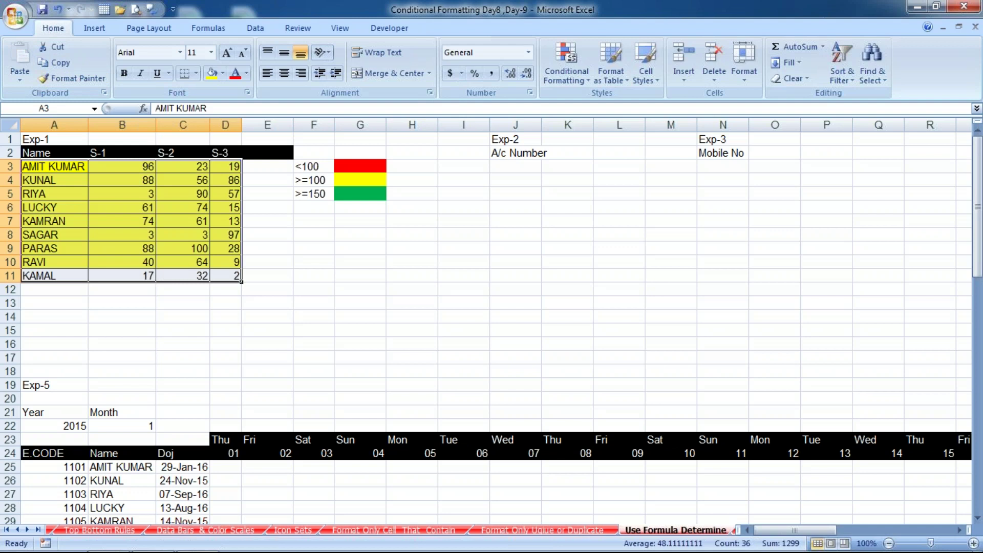
{"action": "left_click", "coordinate": [81, 175]}
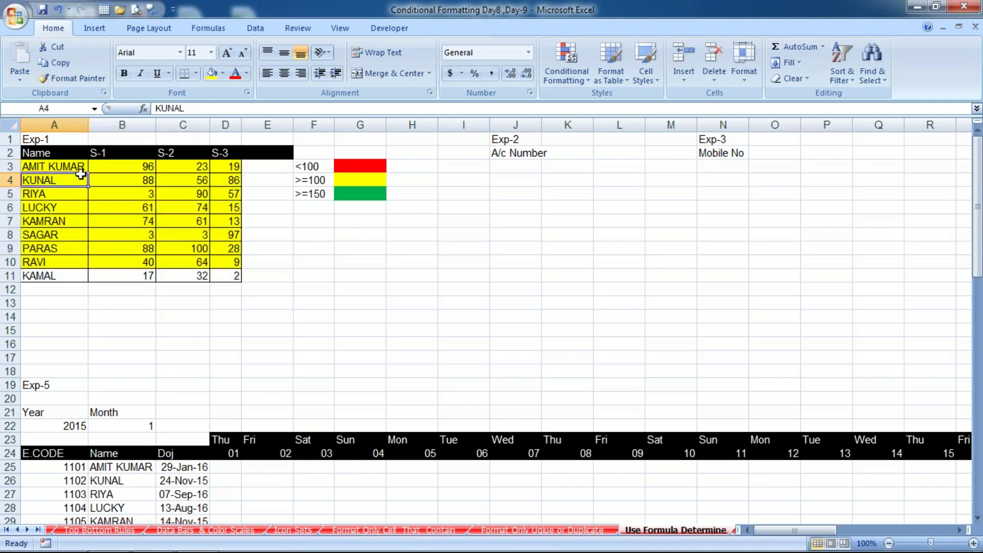
Start a new formula rule on A3 summing B3:D3 for totals of 100 or less.
{"action": "left_click", "coordinate": [79, 167]}
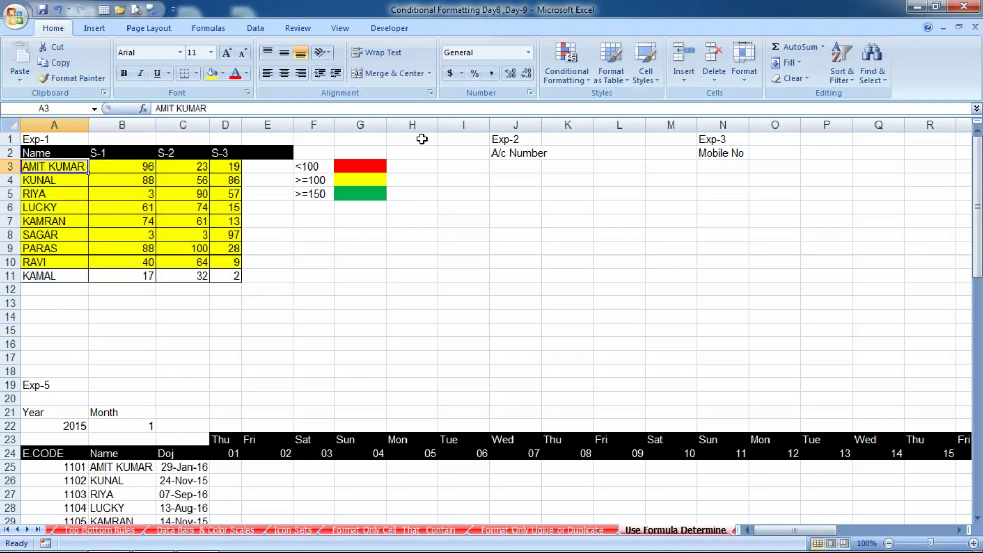
{"action": "left_click", "coordinate": [566, 77]}
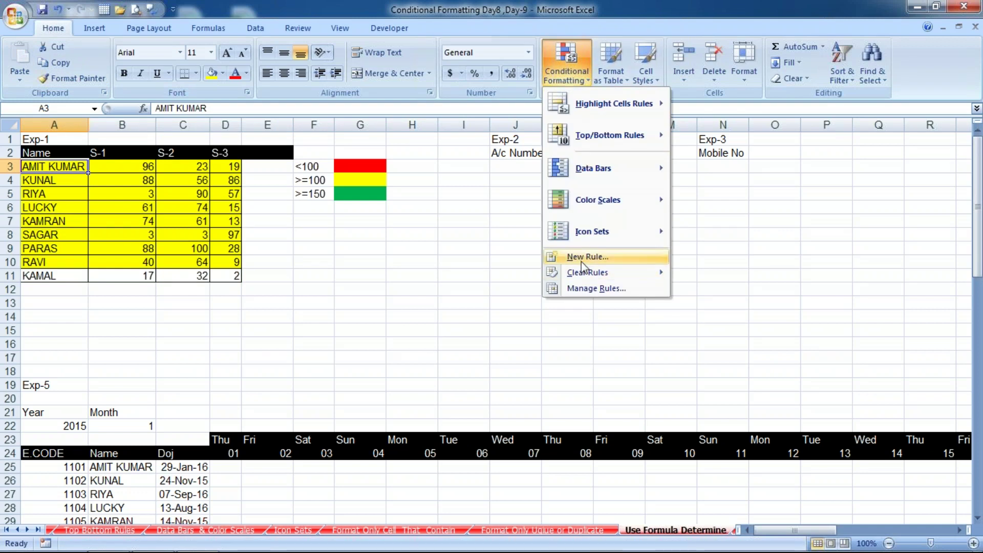
{"action": "left_click", "coordinate": [586, 256]}
{"action": "left_click", "coordinate": [479, 133]}
{"action": "left_click", "coordinate": [468, 196]}
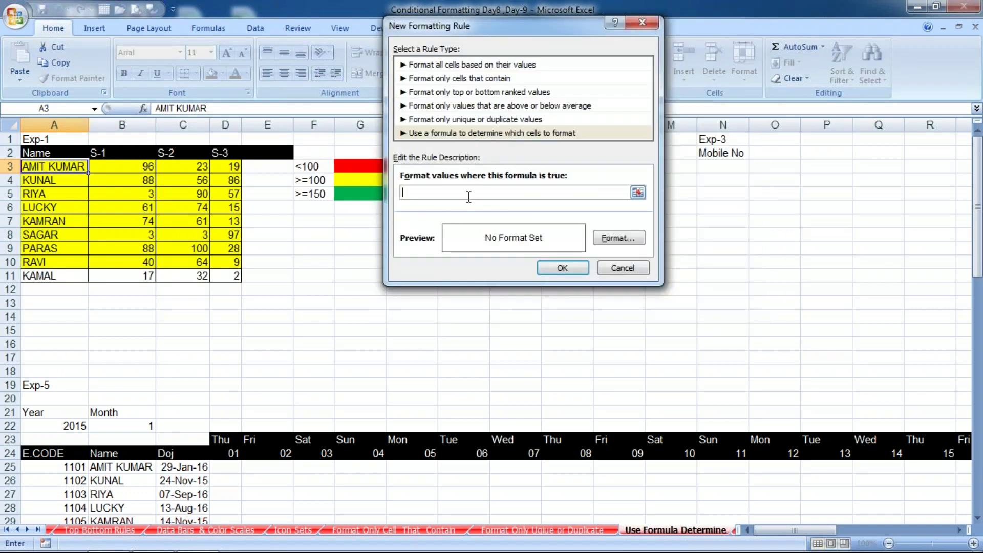
{"action": "type", "text": "=SUM("}
{"action": "left_click_drag", "start_coordinate": [137, 168], "coordinate": [224, 165]}
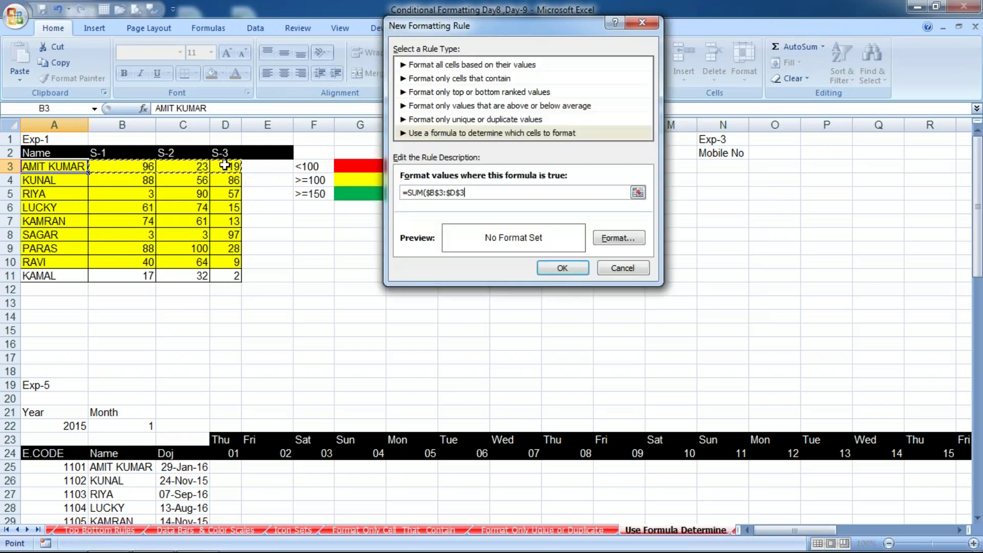
{"action": "type", "text": ")<=100"}
Give the rule a red fill, make its row references relative, and save it.
{"action": "left_click", "coordinate": [618, 237]}
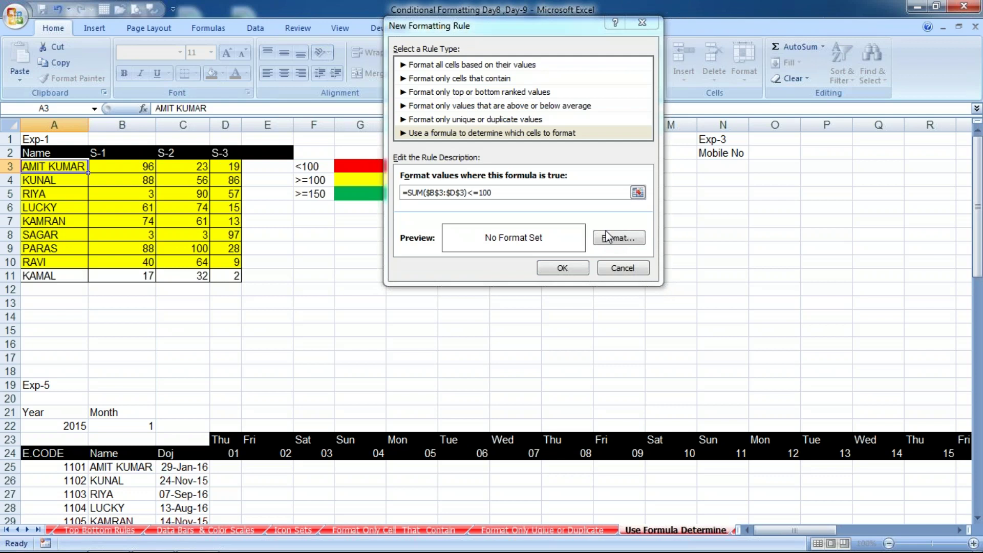
{"action": "left_click", "coordinate": [419, 173]}
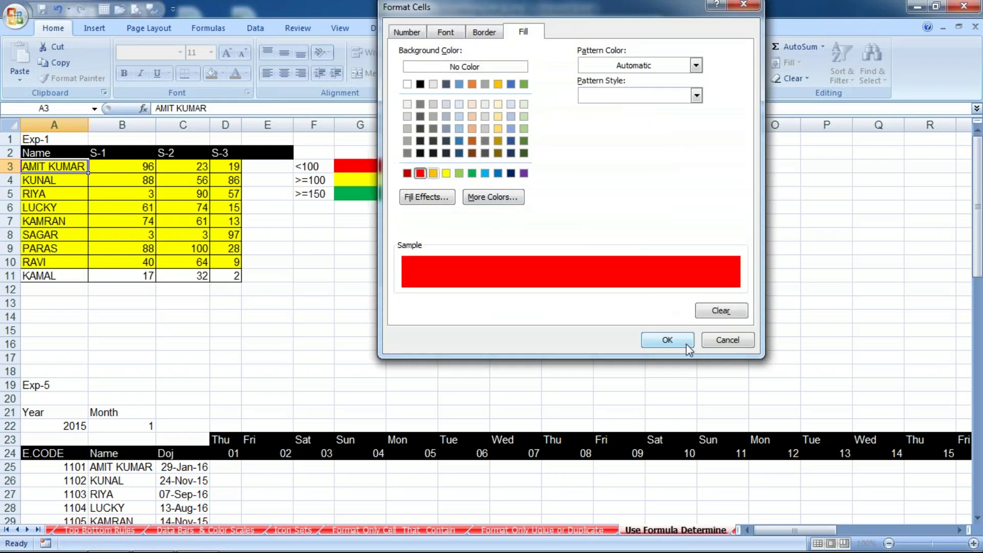
{"action": "left_click", "coordinate": [672, 340]}
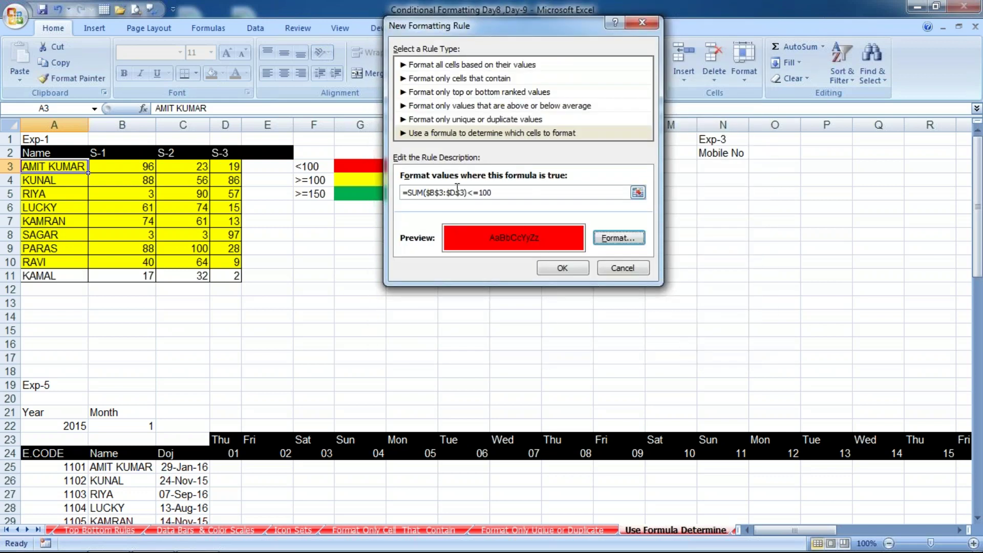
{"action": "left_click", "coordinate": [457, 189]}
{"action": "double_click", "coordinate": [453, 192]}
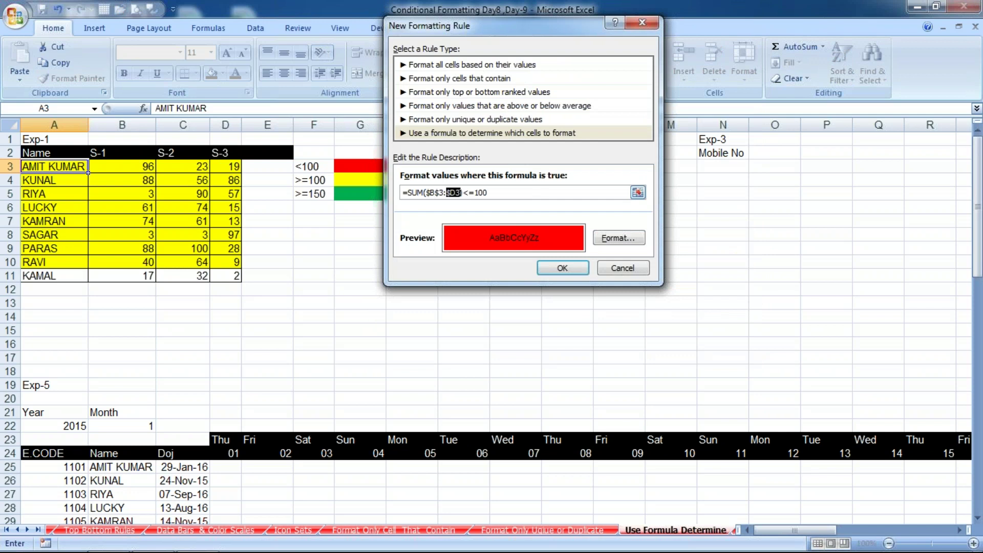
{"action": "left_click", "coordinate": [438, 192]}
{"action": "key", "text": "BackSpace"}
{"action": "double_click", "coordinate": [438, 192]}
{"action": "left_click", "coordinate": [562, 268]}
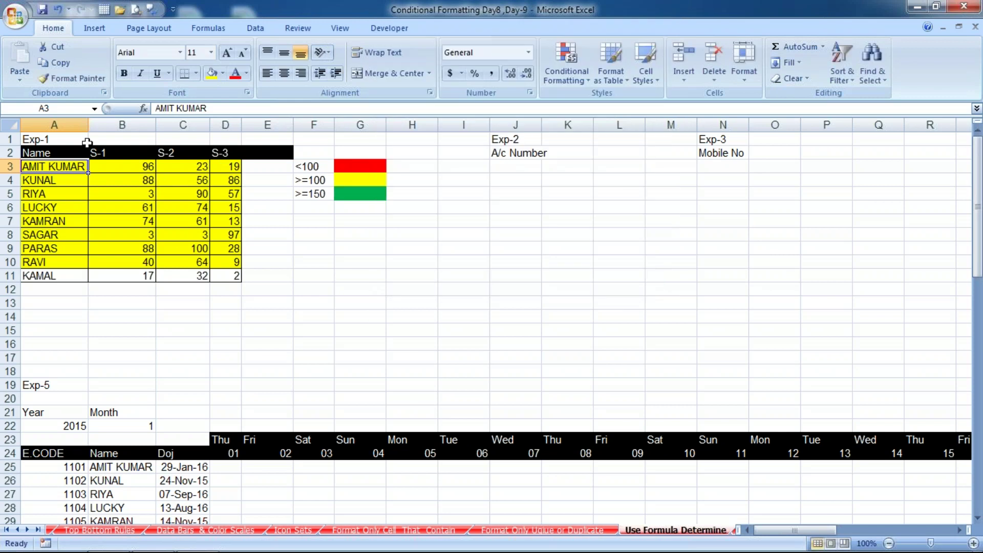
Paint A3's red rule across A3:D11.
{"action": "left_click", "coordinate": [72, 78]}
{"action": "mouse_move", "coordinate": [77, 167]}
{"action": "left_mouse_down"}
{"action": "mouse_move", "coordinate": [227, 283]}
{"action": "mouse_move", "coordinate": [225, 272]}
{"action": "left_mouse_up"}
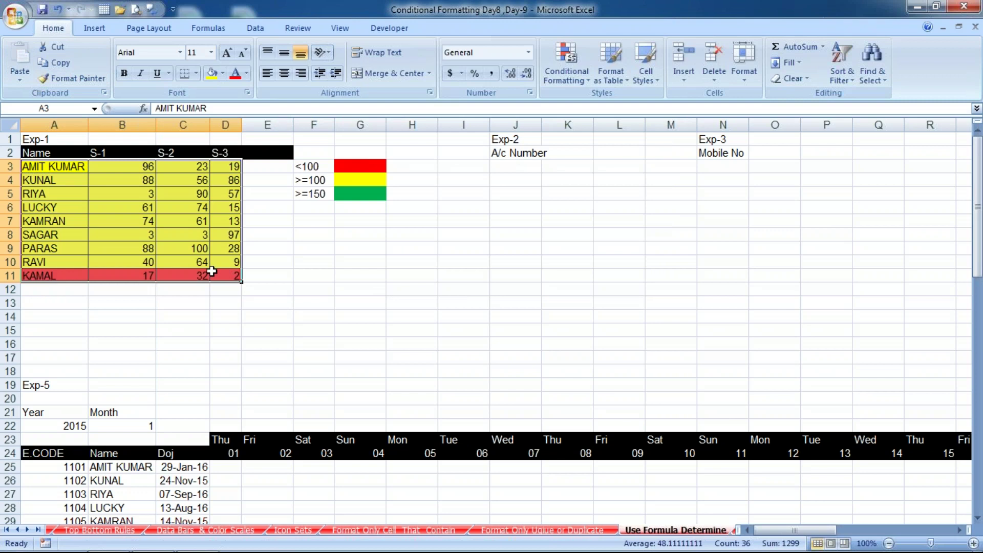
{"action": "left_click", "coordinate": [71, 170]}
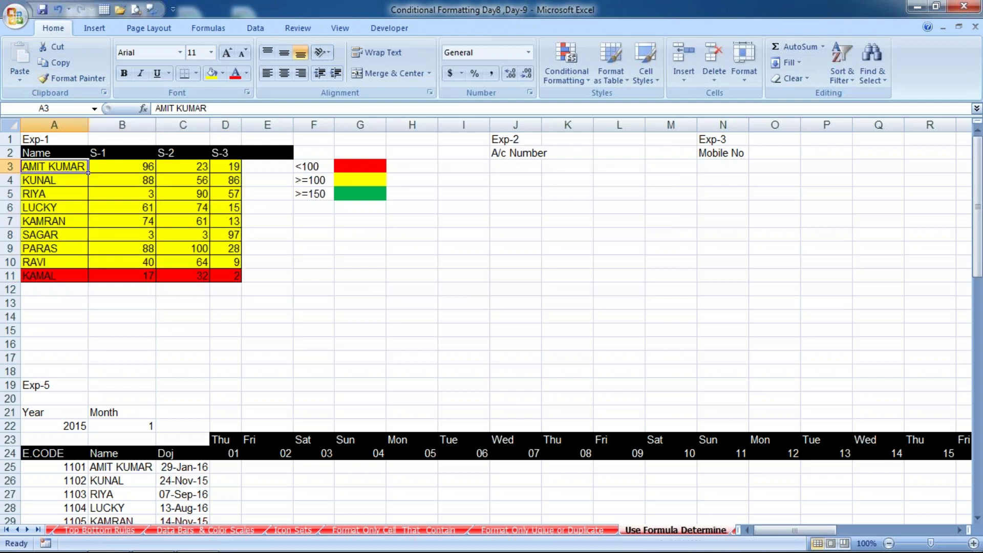
Enter the row total =B3+C3+D3 in E3 and fill it down to row 11.
{"action": "left_click", "coordinate": [248, 165]}
{"action": "type", "text": "="}
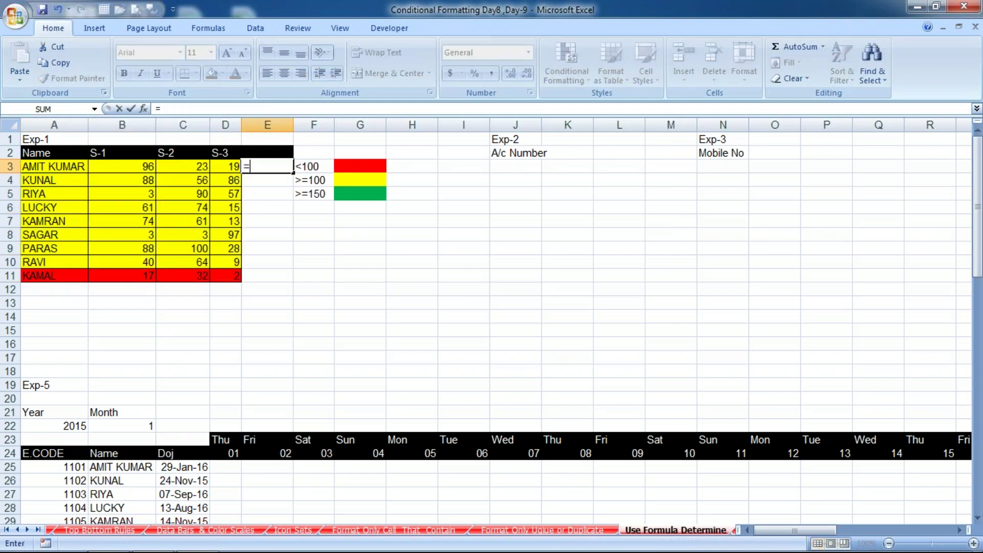
{"action": "key", "text": "Left"}
{"action": "key", "text": "Left"}
{"action": "key", "text": "Left"}
{"action": "type", "text": "+"}
{"action": "key", "text": "Left"}
{"action": "key", "text": "Left"}
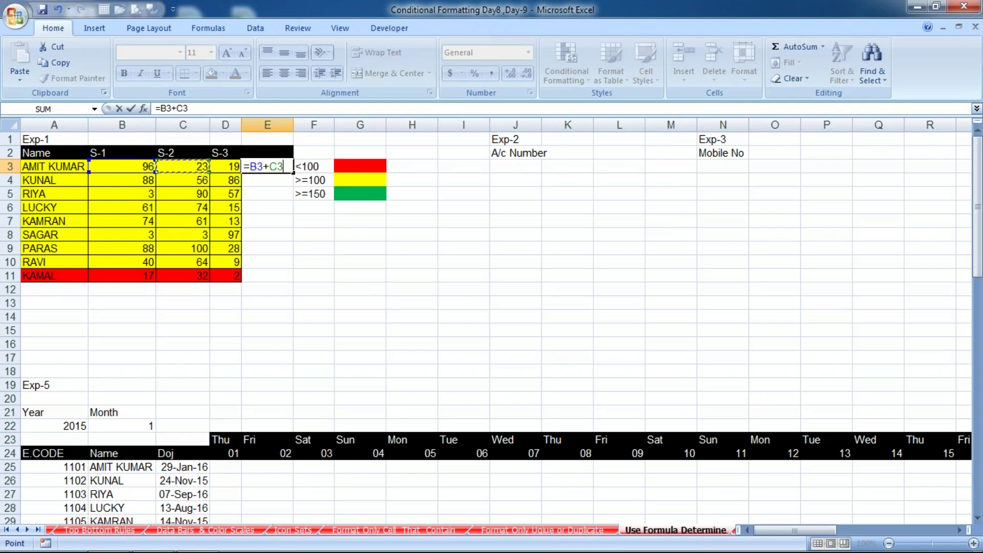
{"action": "type", "text": "+"}
{"action": "key", "text": "Right"}
{"action": "key", "text": "ctrl+Return"}
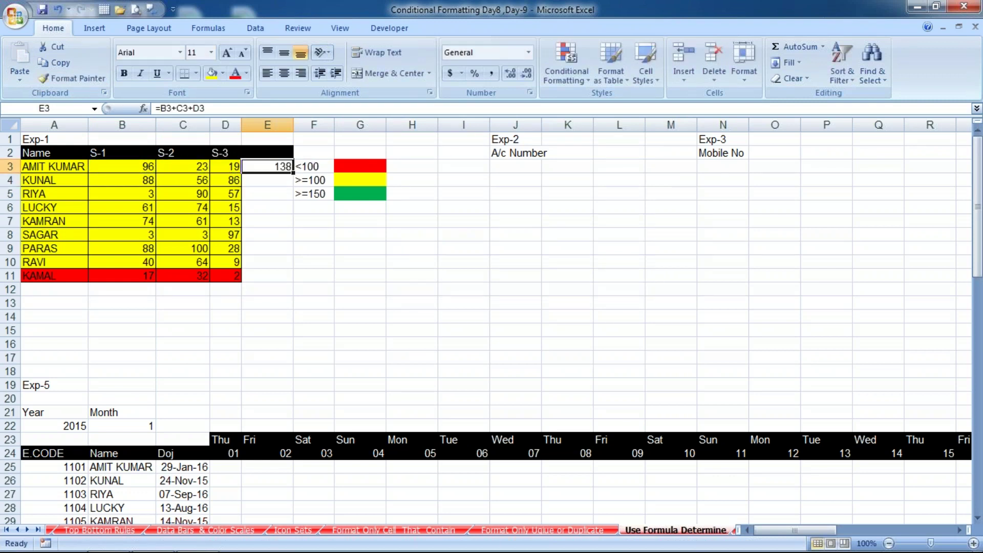
{"action": "double_click", "coordinate": [292, 172]}
{"action": "left_click", "coordinate": [288, 182]}
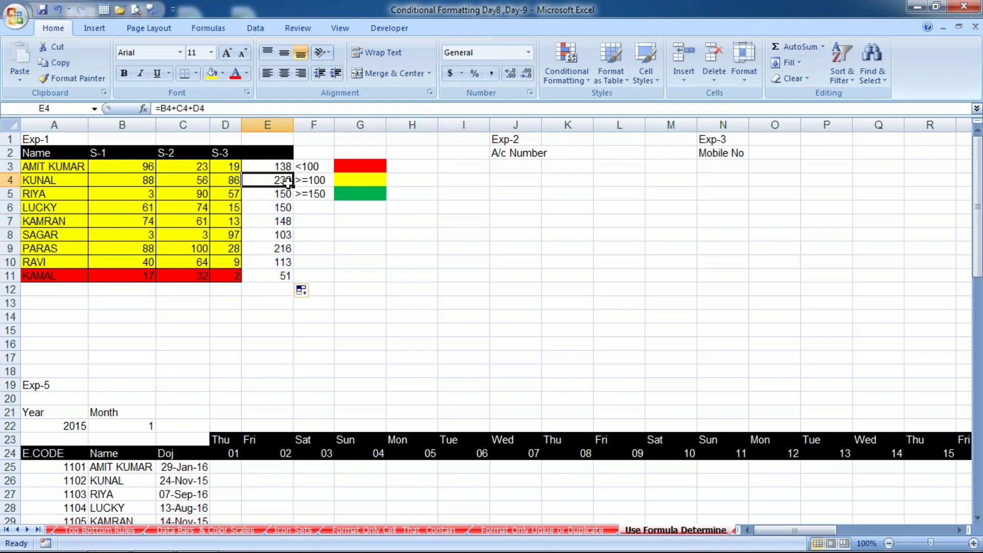
{"action": "key", "text": "Down"}
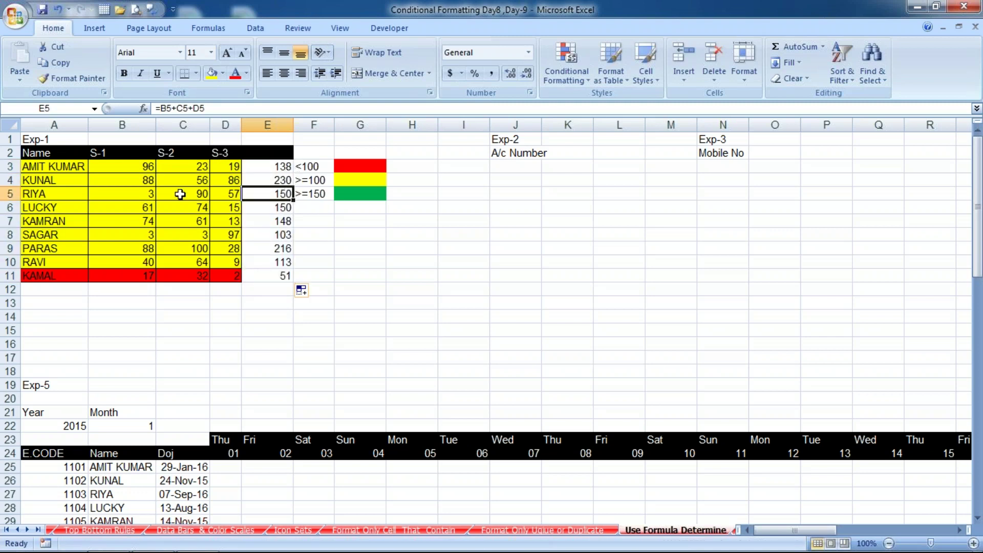
Change the S-2 marks in C5 to 91 and C6 to 75.
{"action": "left_click", "coordinate": [180, 194]}
{"action": "type", "text": "91"}
{"action": "key", "text": "Return"}
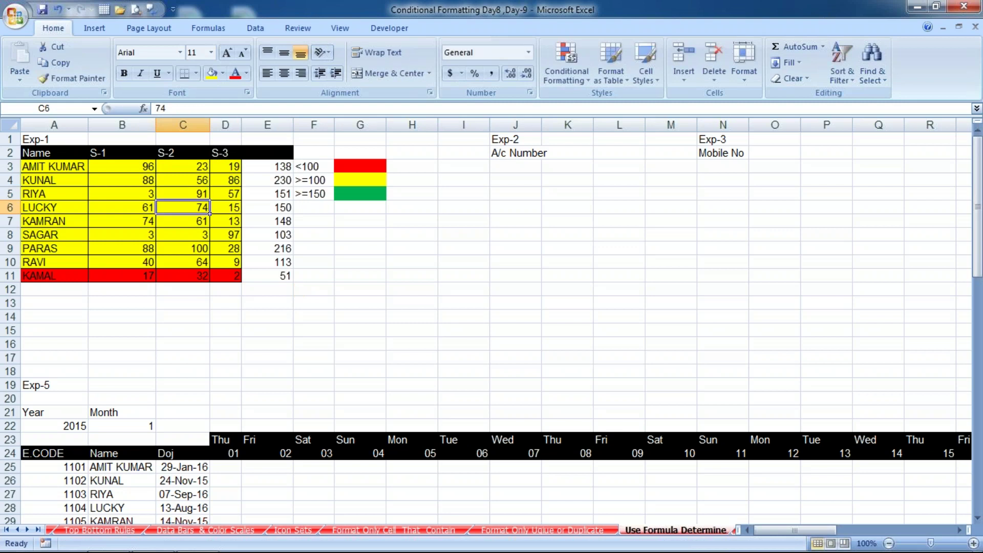
{"action": "type", "text": "75"}
{"action": "key", "text": "Return"}
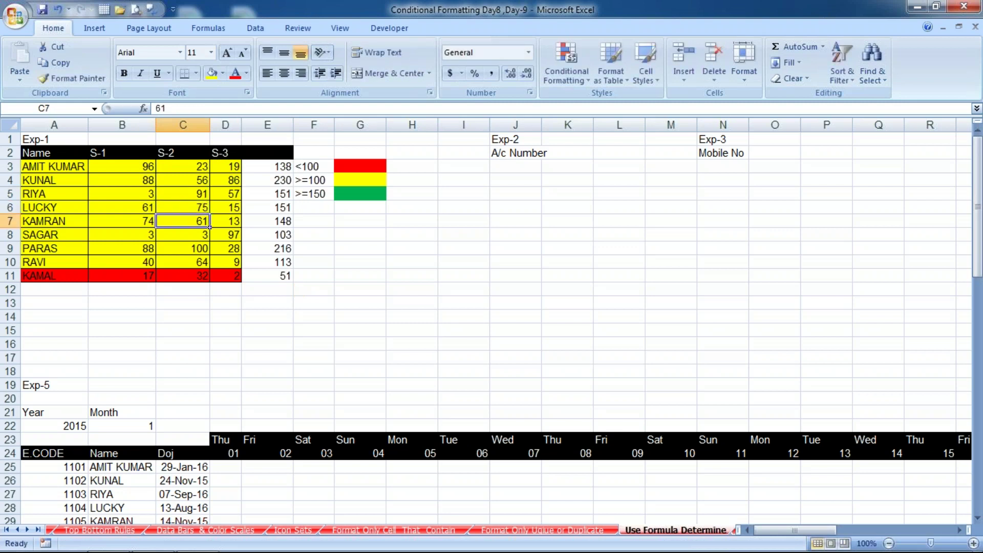
{"action": "key", "text": "Down"}
{"action": "key", "text": "Down"}
{"action": "key", "text": "Down"}
{"action": "left_click", "coordinate": [56, 166]}
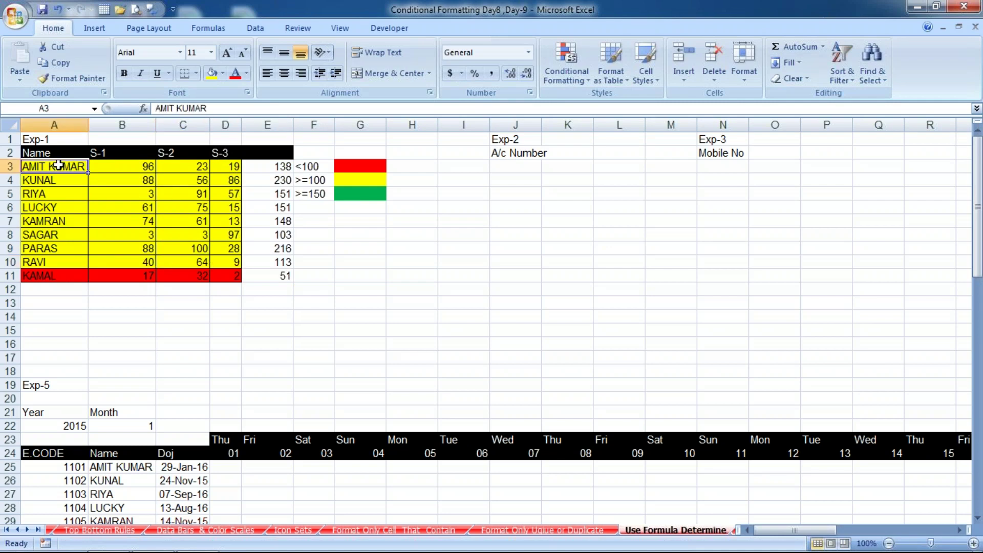
{"action": "left_click", "coordinate": [554, 63]}
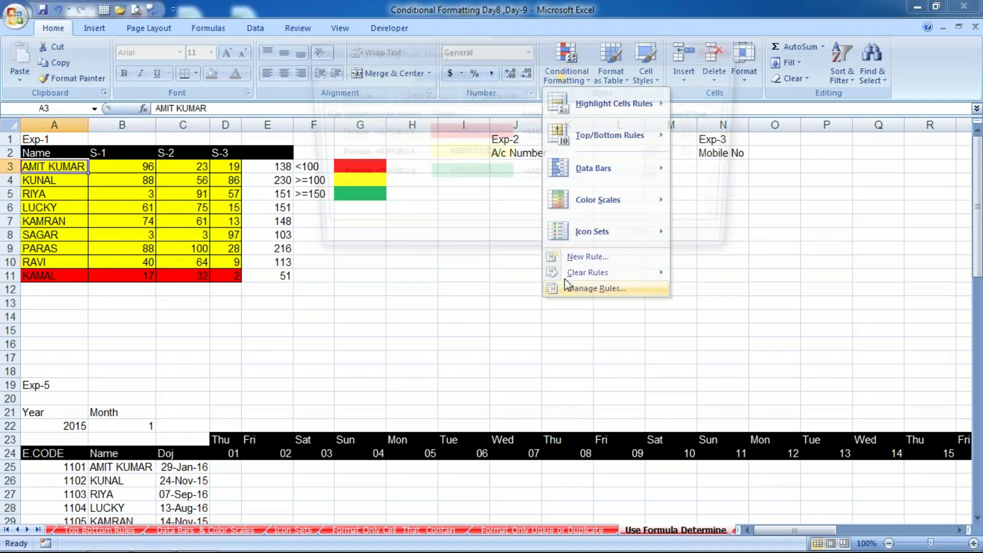
In the Rules Manager, move the green rule to the top and yellow above red, then apply.
{"action": "left_click", "coordinate": [583, 287]}
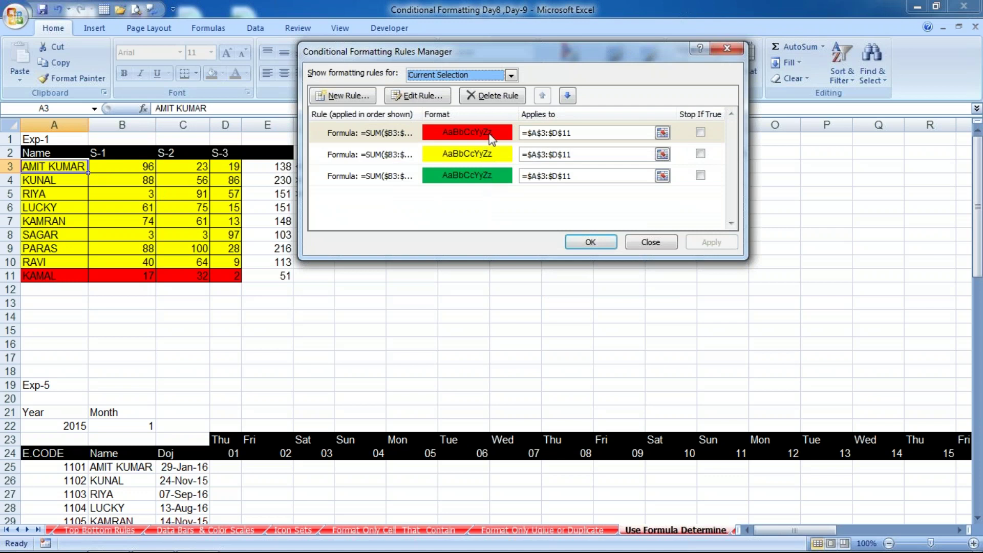
{"action": "left_click", "coordinate": [493, 176]}
{"action": "left_click", "coordinate": [543, 98]}
{"action": "left_click", "coordinate": [543, 96]}
{"action": "left_click", "coordinate": [491, 182]}
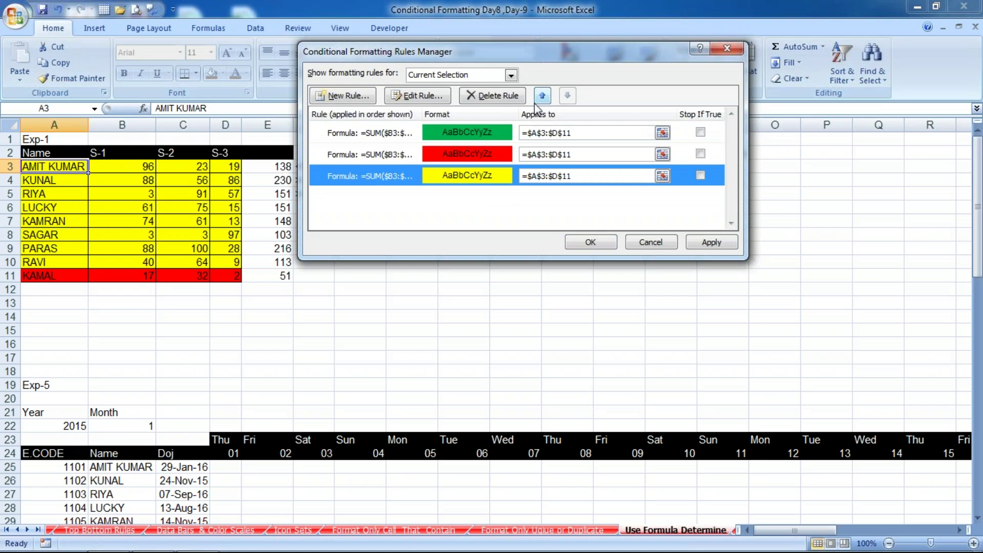
{"action": "left_click", "coordinate": [542, 96]}
{"action": "left_click", "coordinate": [711, 242]}
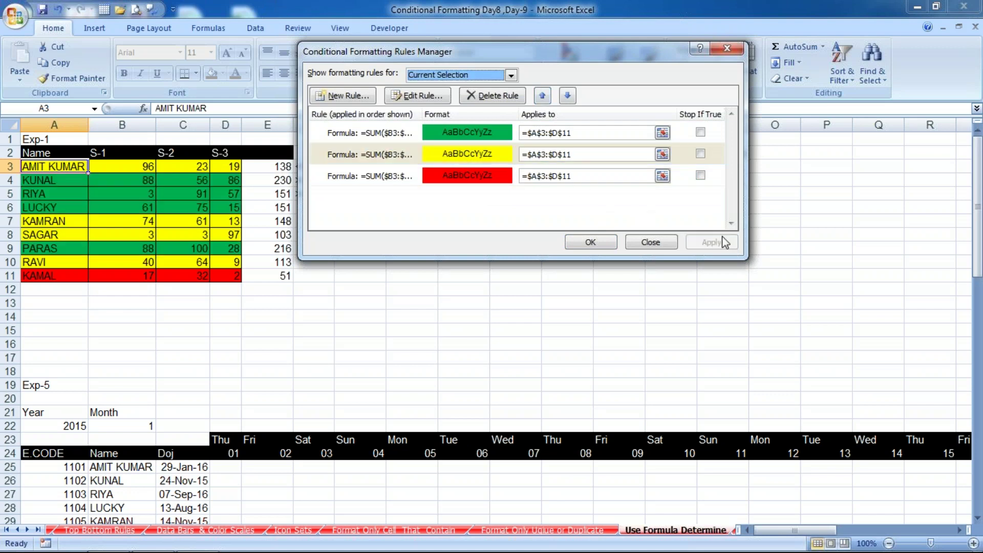
{"action": "left_click", "coordinate": [591, 242]}
{"action": "left_click", "coordinate": [591, 240]}
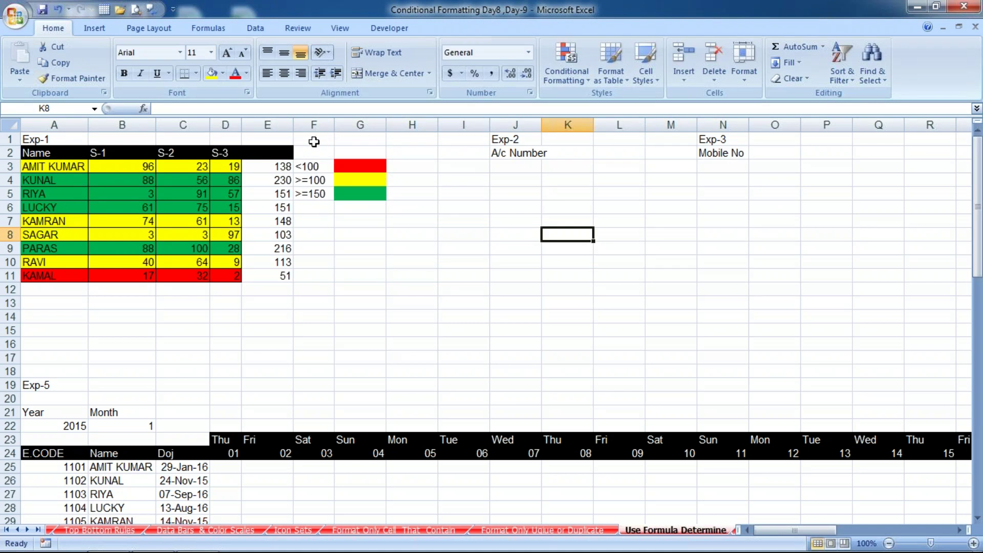
{"action": "left_click", "coordinate": [261, 121]}
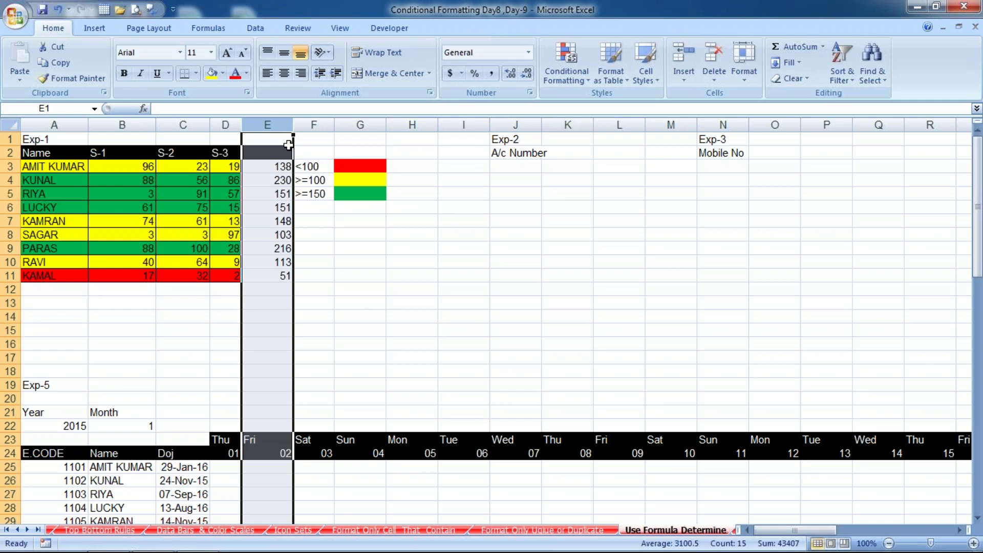
Delete the helper totals in E2:E11 and set those cells to No Fill.
{"action": "left_click_drag", "start_coordinate": [283, 153], "coordinate": [277, 270]}
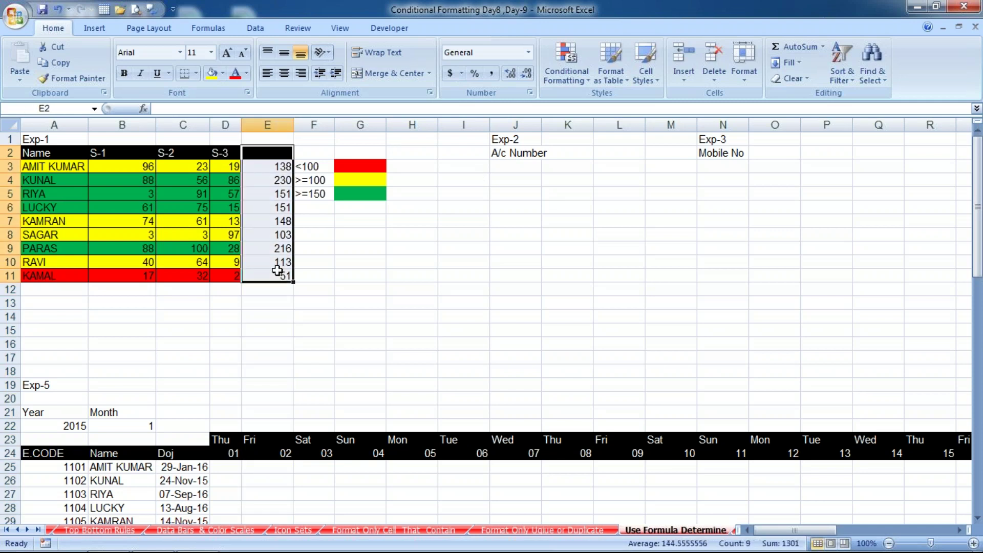
{"action": "key", "text": "Delete"}
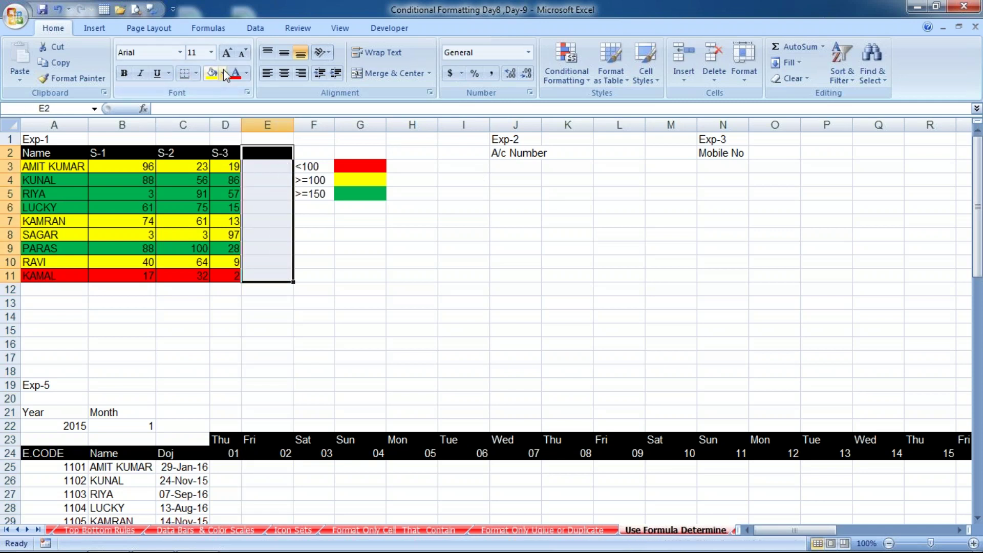
{"action": "left_click", "coordinate": [222, 73]}
{"action": "left_click", "coordinate": [233, 197]}
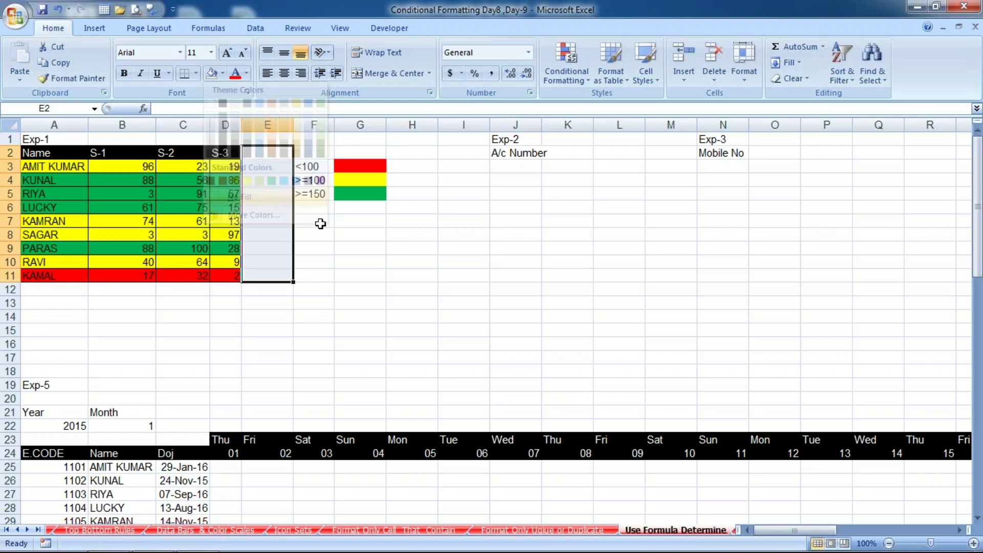
{"action": "left_click", "coordinate": [371, 249]}
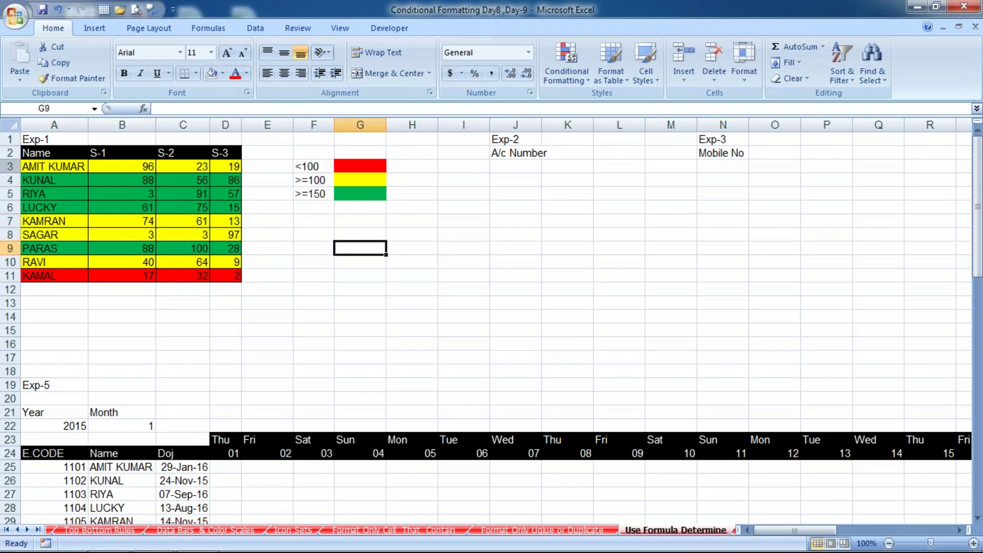
{"action": "left_click", "coordinate": [30, 153]}
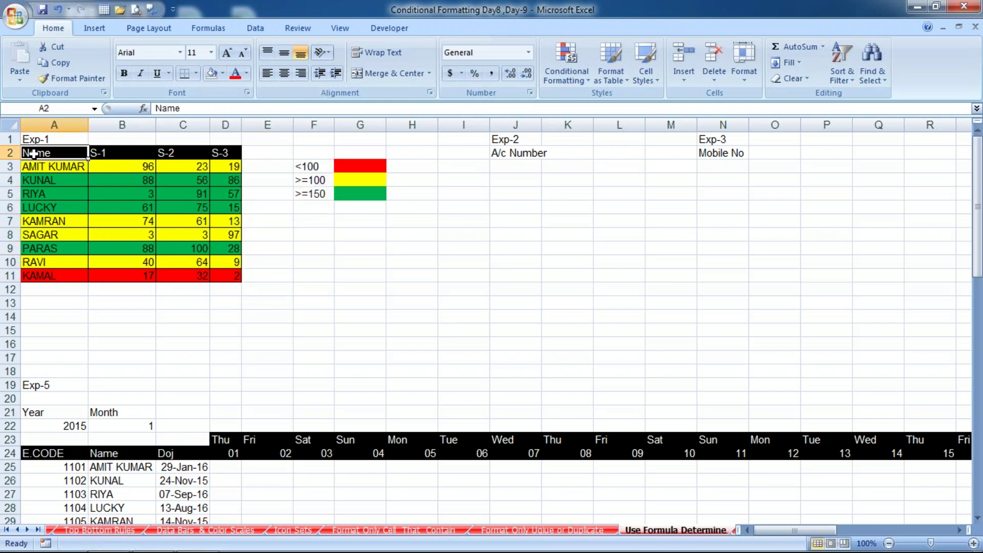
{"action": "left_click", "coordinate": [59, 167]}
Clear rules from the selected cell and paint A3's formatting across the table.
{"action": "left_click", "coordinate": [567, 64]}
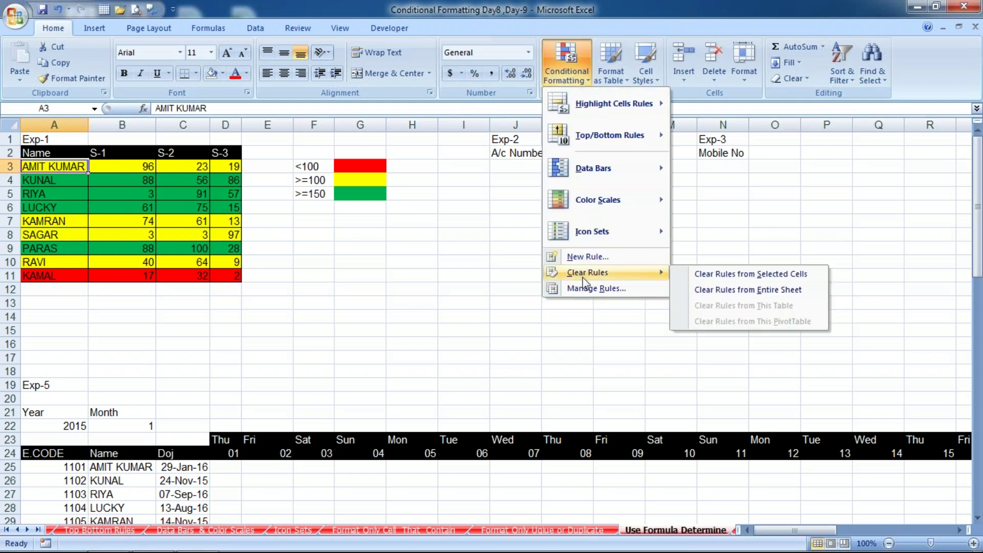
{"action": "mouse_move", "coordinate": [587, 272]}
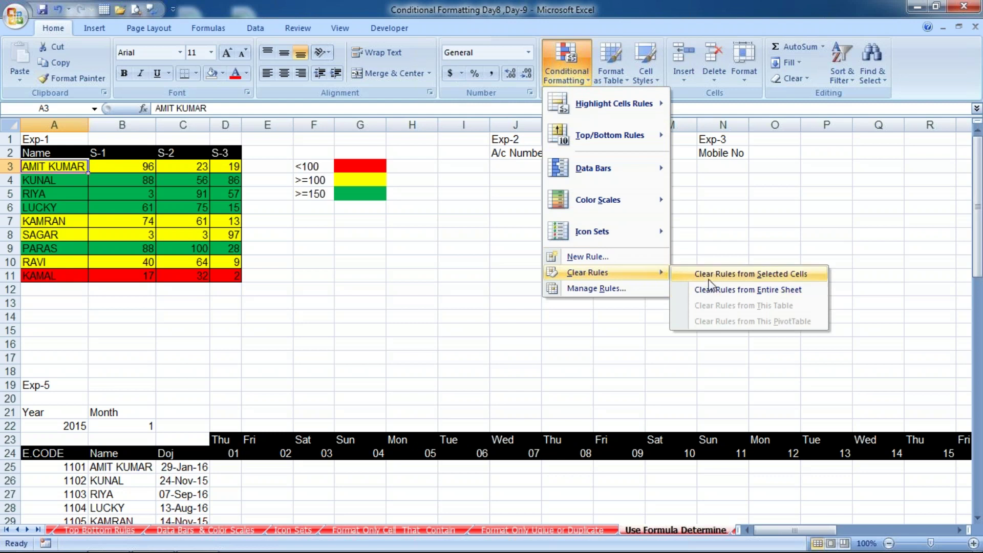
{"action": "left_click", "coordinate": [710, 275]}
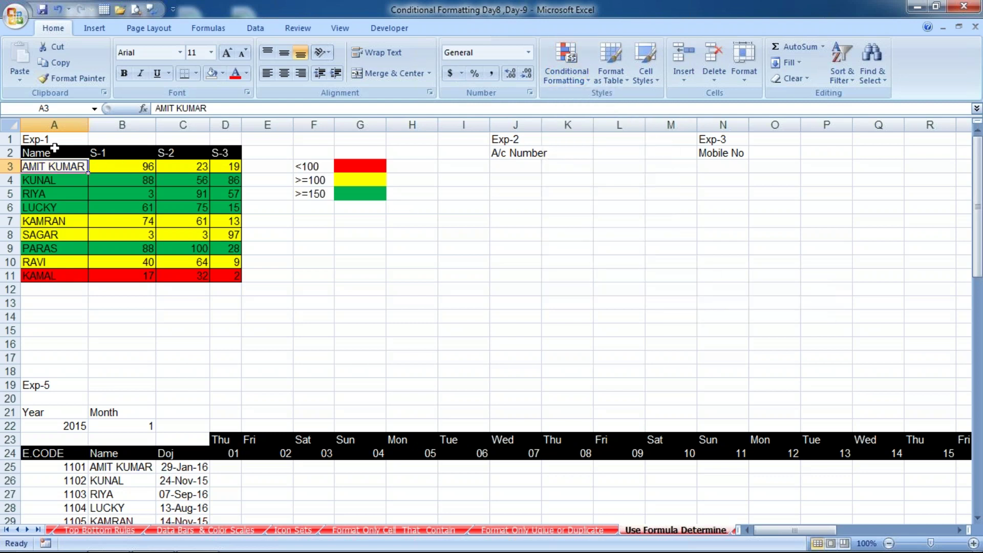
{"action": "left_click", "coordinate": [64, 86]}
{"action": "left_click_drag", "start_coordinate": [53, 166], "coordinate": [229, 279]}
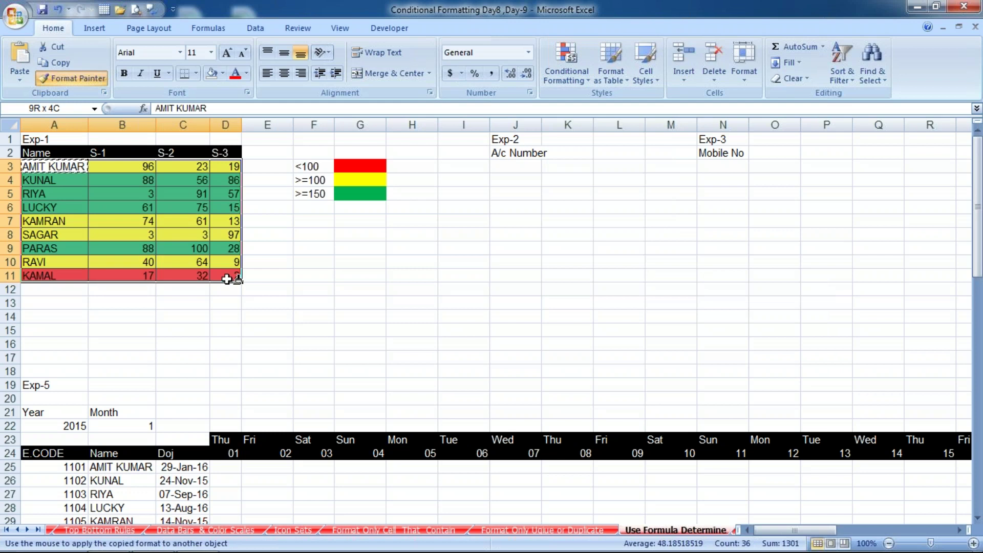
{"action": "left_click", "coordinate": [57, 169]}
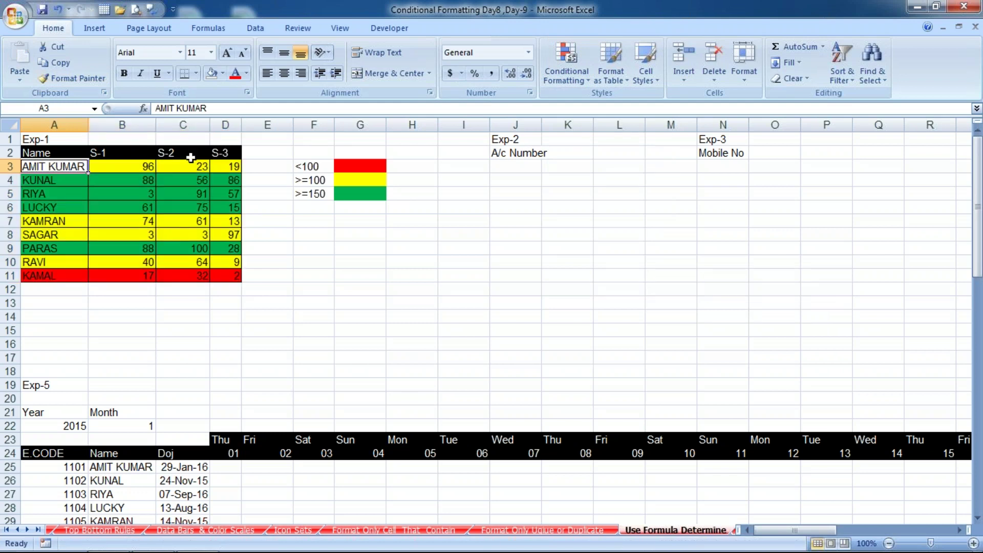
Select the Exp-1 table and clear conditional formatting rules from the entire sheet.
{"action": "left_click_drag", "start_coordinate": [77, 162], "coordinate": [235, 275]}
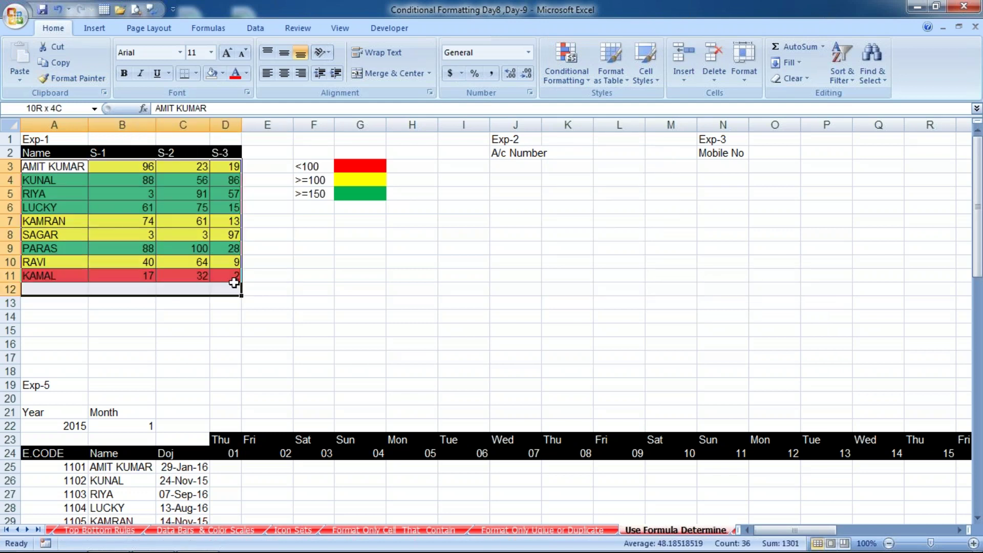
{"action": "left_click", "coordinate": [566, 62]}
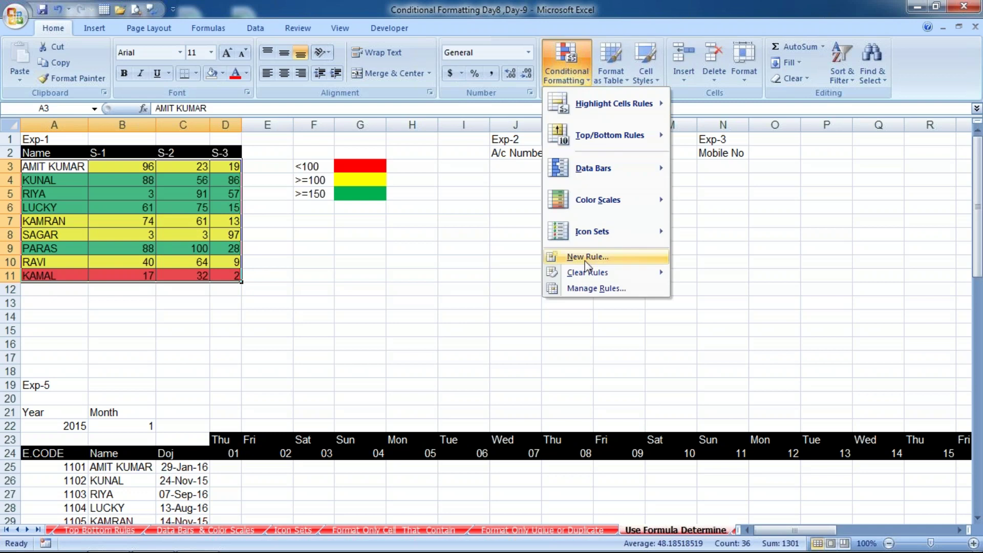
{"action": "left_click", "coordinate": [732, 287]}
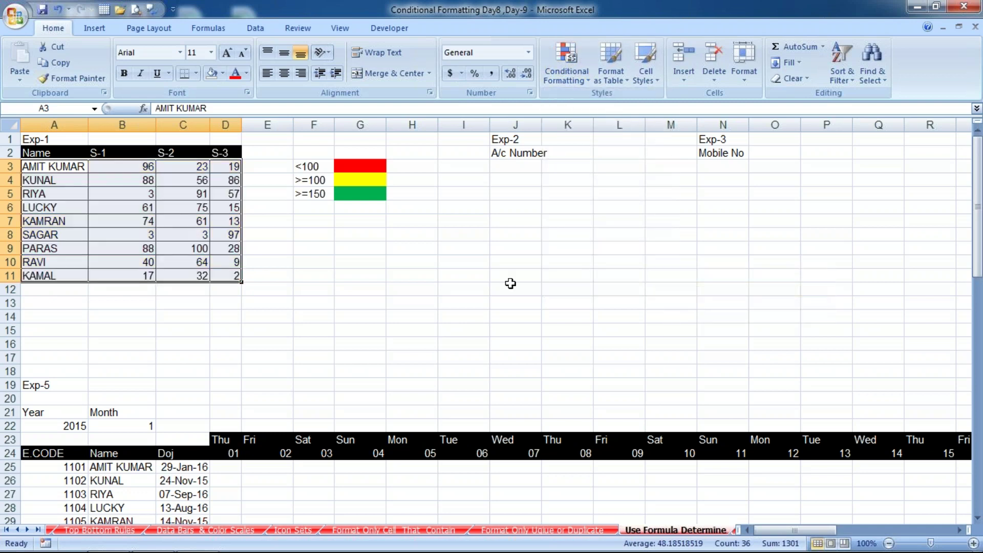
{"action": "left_click", "coordinate": [508, 285]}
{"action": "left_click_drag", "start_coordinate": [51, 167], "coordinate": [160, 181]}
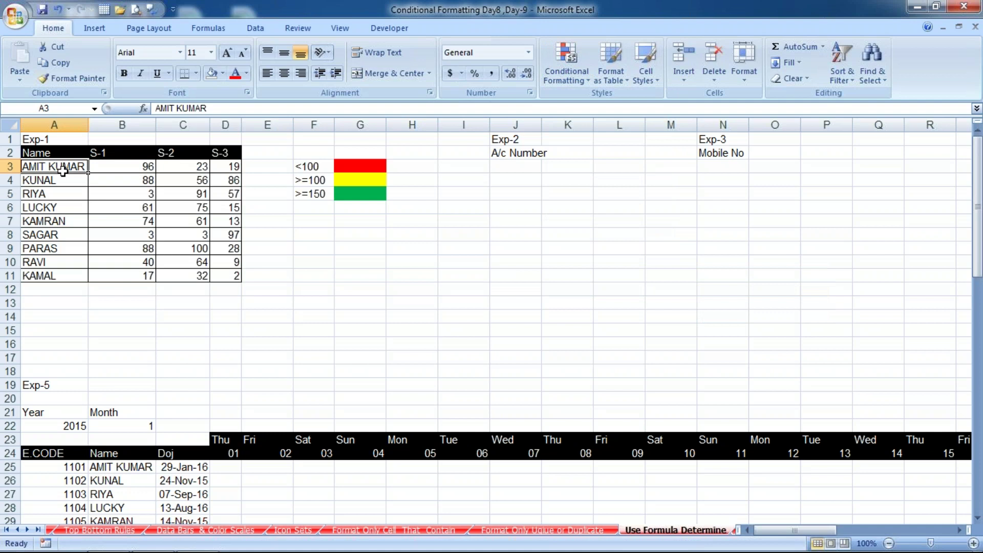
Select A3:D11 and begin a new formula-based rule referencing B3:D3.
{"action": "left_click_drag", "start_coordinate": [160, 181], "coordinate": [227, 276]}
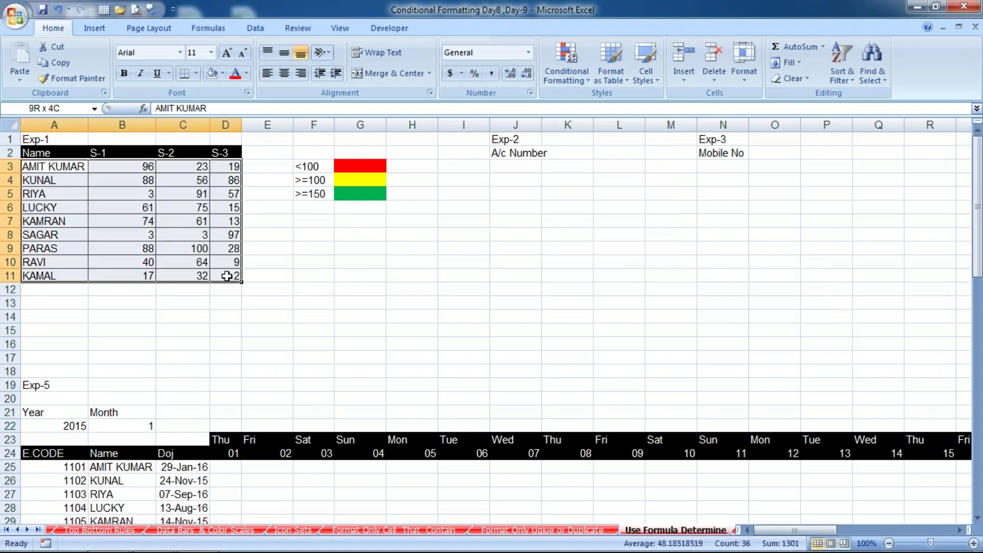
{"action": "left_click", "coordinate": [571, 74]}
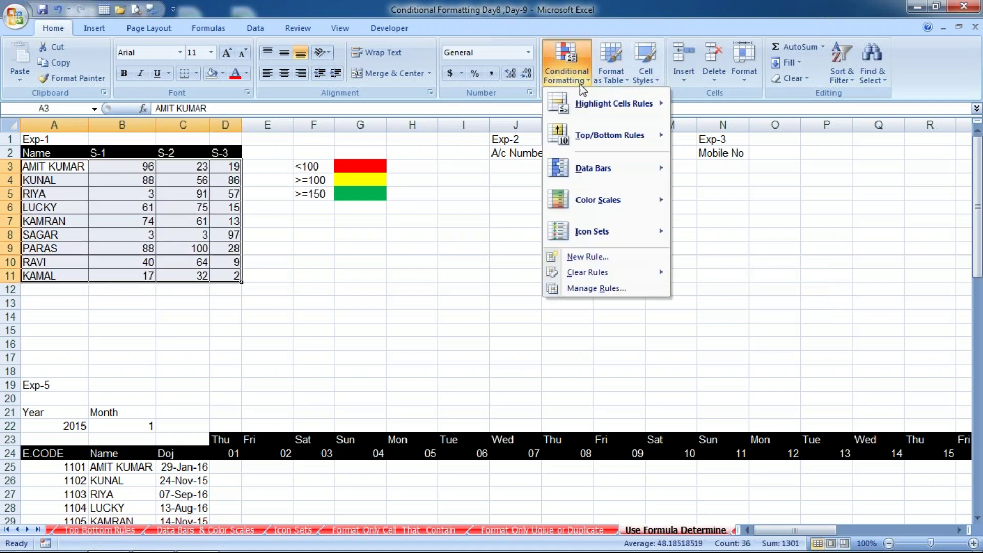
{"action": "left_click", "coordinate": [612, 254]}
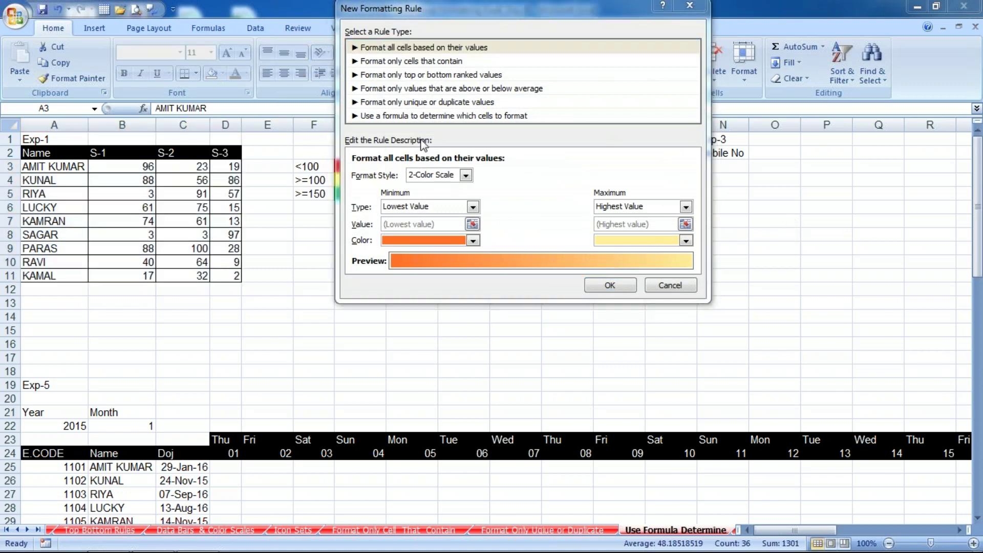
{"action": "left_click", "coordinate": [428, 116]}
{"action": "type", "text": "=SUM("}
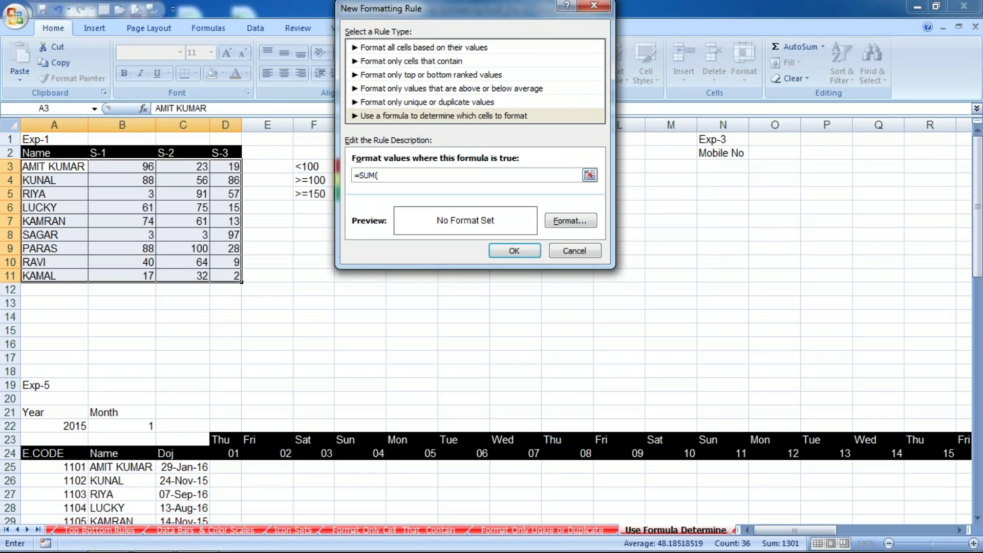
{"action": "left_click_drag", "start_coordinate": [143, 165], "coordinate": [217, 165]}
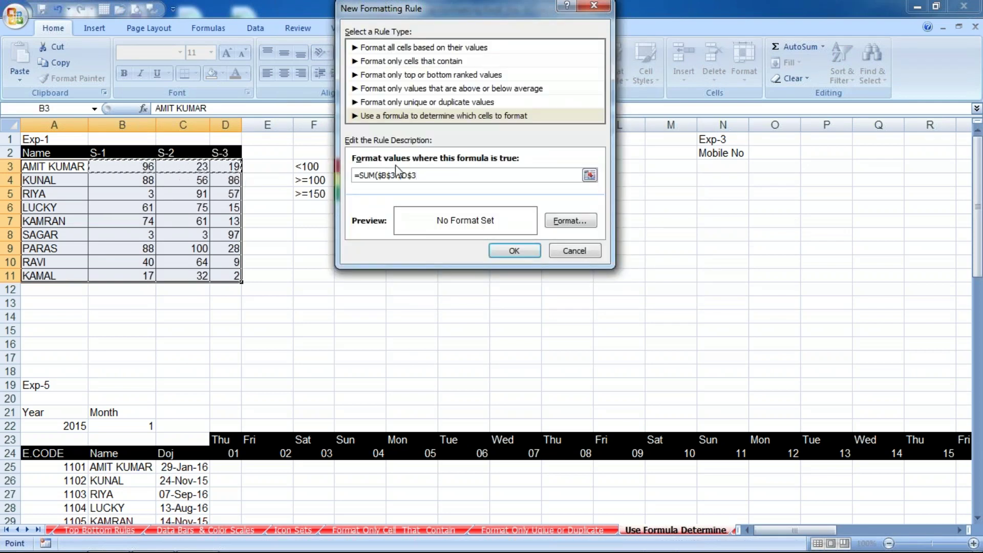
{"action": "key", "text": "F4"}
{"action": "key", "text": "F4"}
{"action": "key", "text": "F4"}
{"action": "key", "text": "F4"}
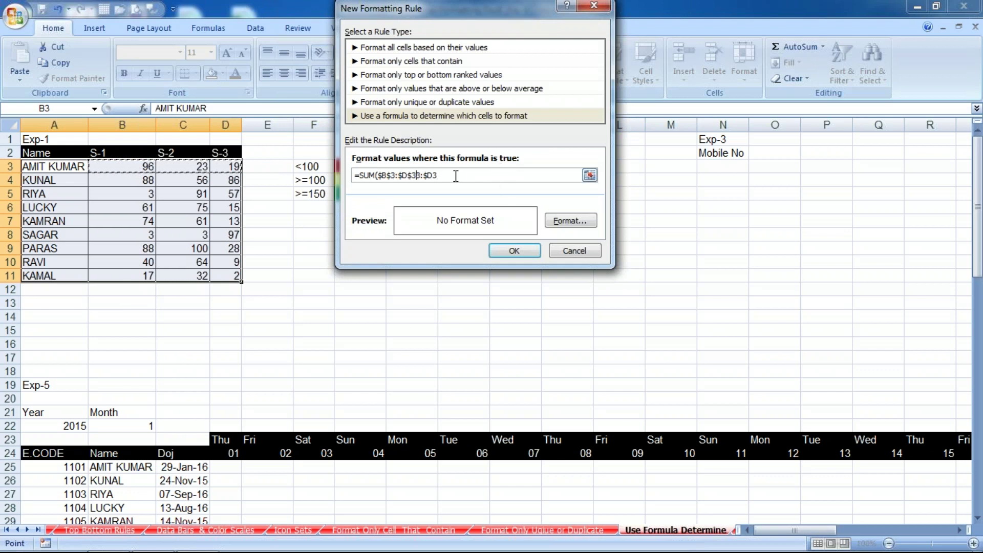
Correct the rule formula to =SUM($B3:$D3)>=150 with column-only locking.
{"action": "left_click", "coordinate": [456, 176]}
{"action": "key", "text": "BackSpace"}
{"action": "key", "text": "BackSpace"}
{"action": "key", "text": "BackSpace"}
{"action": "key", "text": "BackSpace"}
{"action": "key", "text": "BackSpace"}
{"action": "key", "text": "BackSpace"}
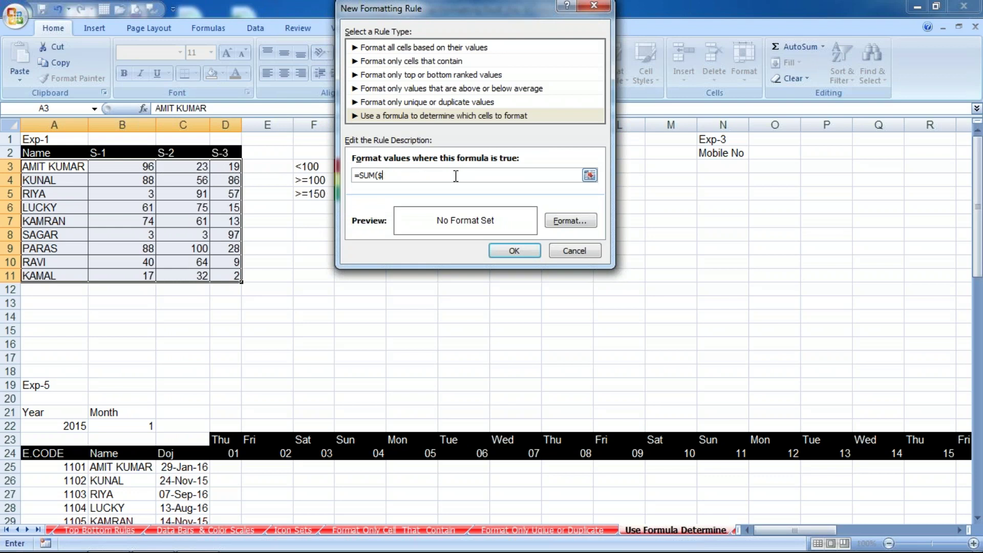
{"action": "left_click_drag", "start_coordinate": [146, 168], "coordinate": [215, 165]}
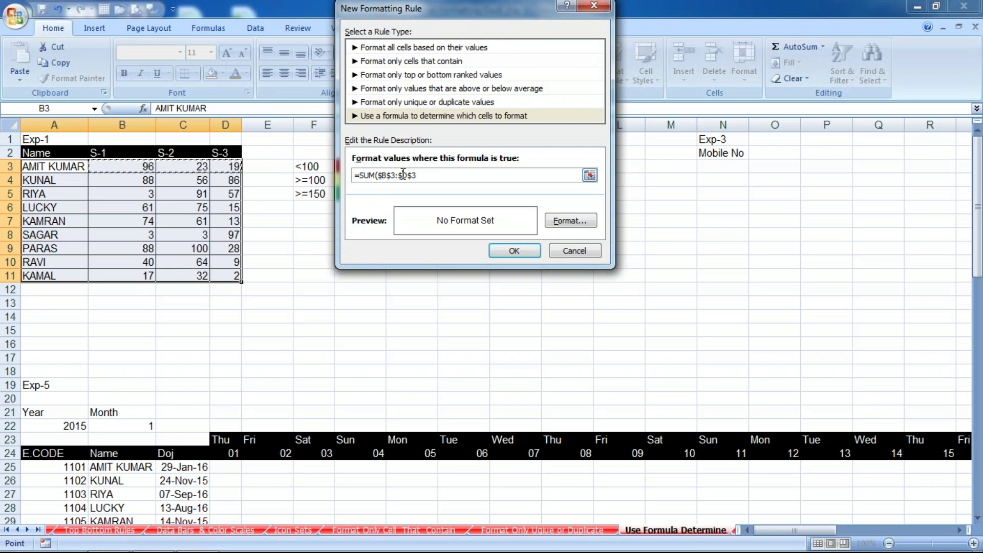
{"action": "left_click", "coordinate": [448, 179]}
{"action": "type", "text": ")>=150"}
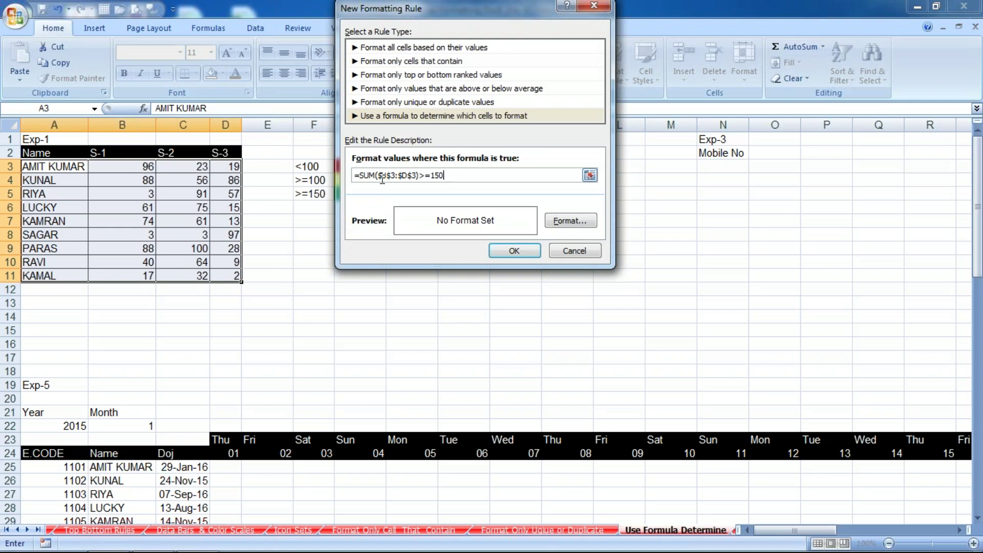
{"action": "key", "text": "F4"}
{"action": "key", "text": "F4"}
{"action": "left_click", "coordinate": [383, 175]}
{"action": "key", "text": "F4"}
{"action": "key", "text": "F4"}
Give the >=150 rule a green fill and apply it to the table.
{"action": "left_click", "coordinate": [570, 220]}
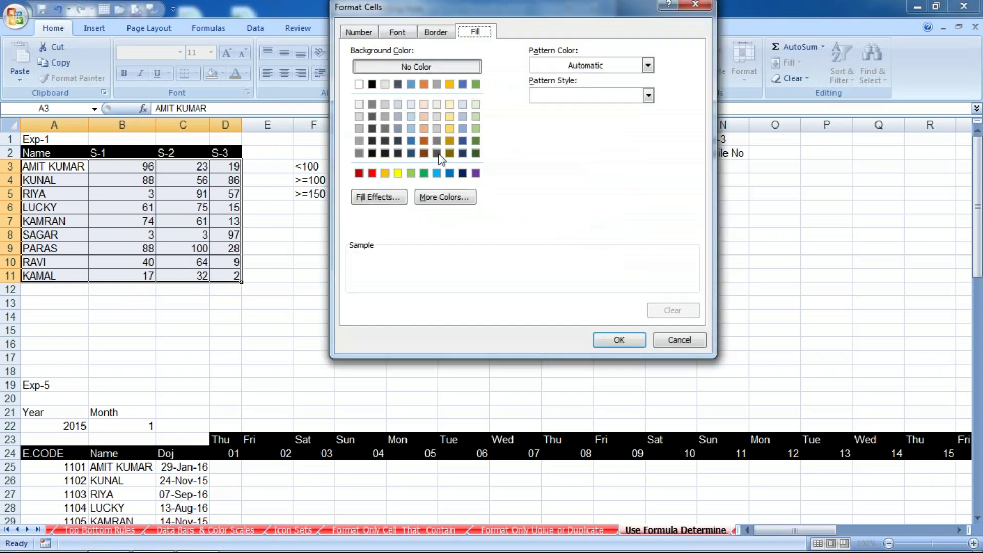
{"action": "left_click", "coordinate": [423, 173]}
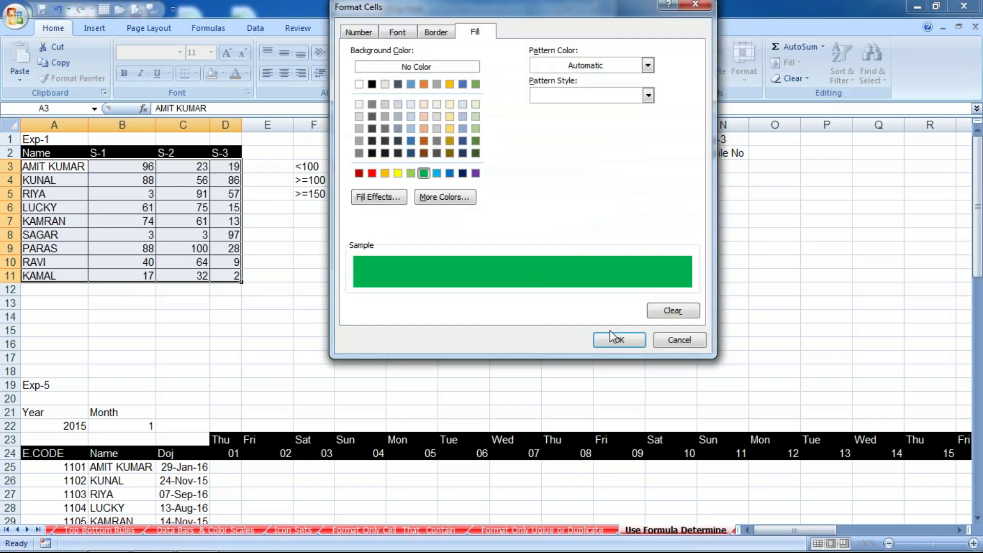
{"action": "left_click", "coordinate": [620, 341]}
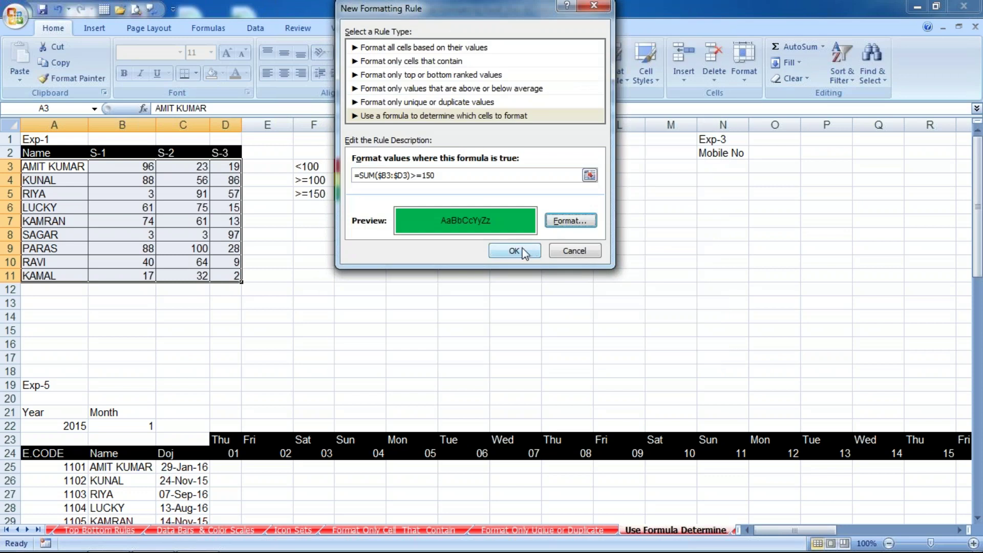
{"action": "left_click", "coordinate": [527, 248]}
{"action": "left_click", "coordinate": [567, 64]}
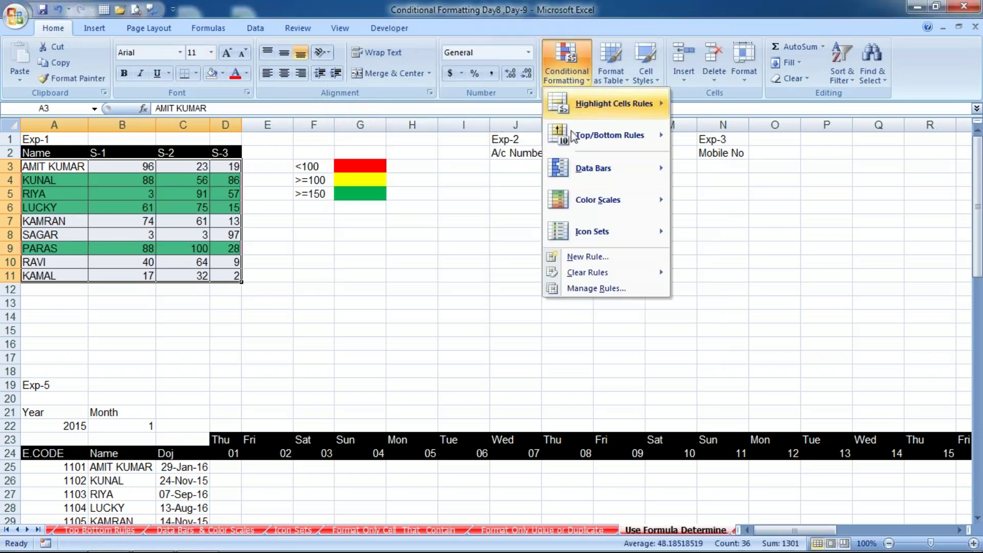
Create a new formula rule =SUM($B3:$D3)>=100 with relative row references.
{"action": "left_click", "coordinate": [591, 256]}
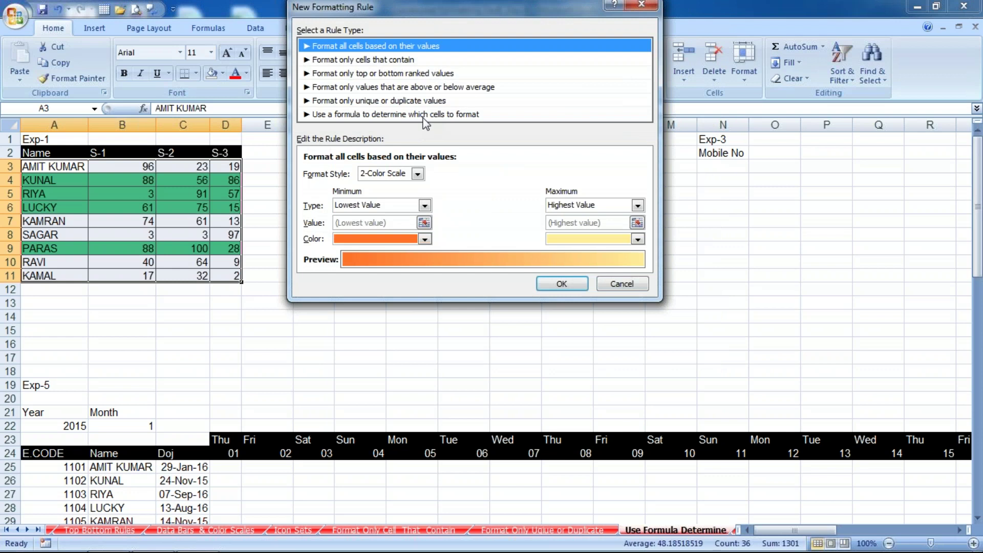
{"action": "left_click", "coordinate": [424, 115]}
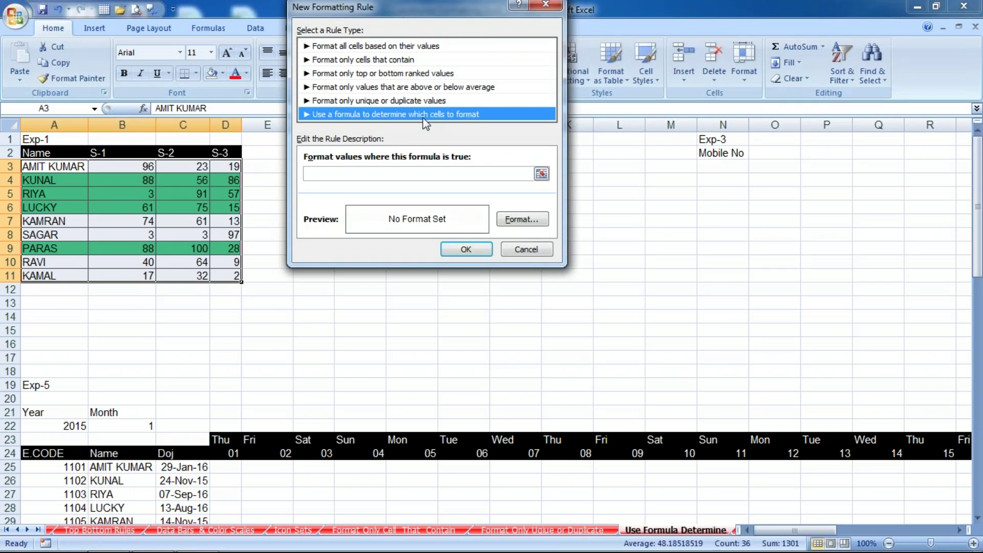
{"action": "left_click", "coordinate": [306, 173]}
{"action": "type", "text": "=SUM("}
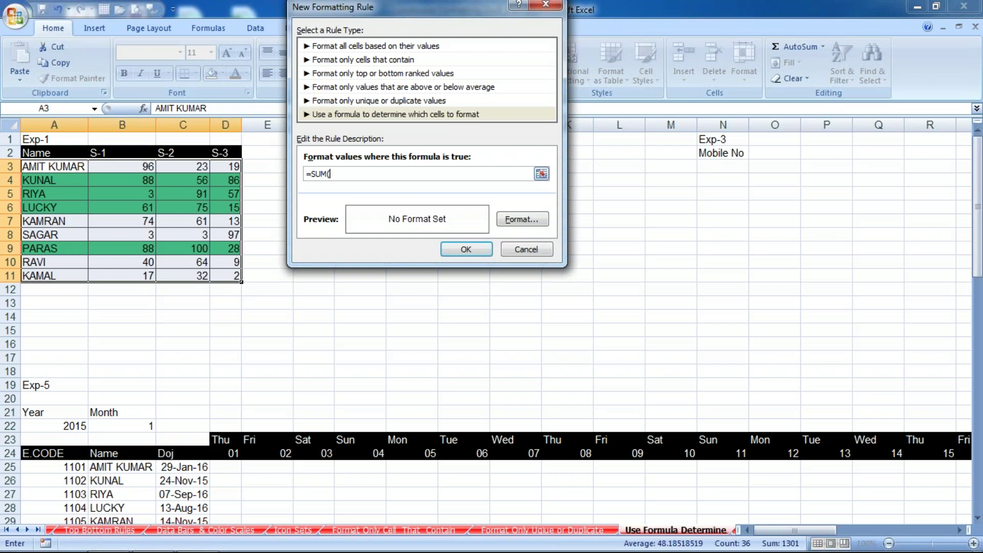
{"action": "left_click_drag", "start_coordinate": [85, 166], "coordinate": [227, 269]}
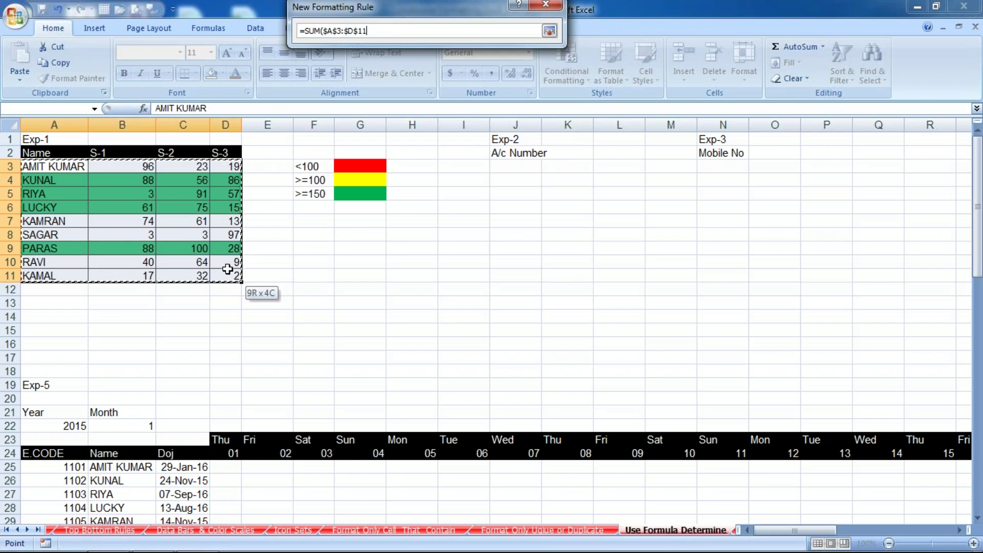
{"action": "mouse_move", "coordinate": [227, 269]}
{"action": "left_mouse_down"}
{"action": "mouse_move", "coordinate": [117, 170]}
{"action": "mouse_move", "coordinate": [228, 167]}
{"action": "left_mouse_up"}
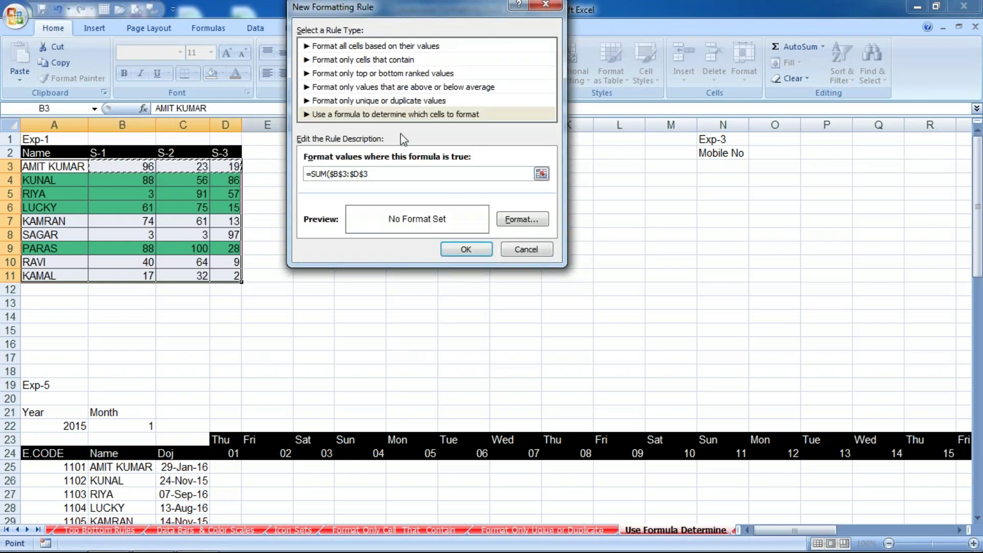
{"action": "type", "text": ")"}
{"action": "type", "text": ">=100"}
{"action": "double_click", "coordinate": [366, 177]}
{"action": "double_click", "coordinate": [338, 174]}
{"action": "key", "text": "F4"}
{"action": "key", "text": "F4"}
{"action": "key", "text": "F4"}
{"action": "key", "text": "F4"}
{"action": "key", "text": "F4"}
{"action": "key", "text": "F4"}
Set a yellow fill for the >=100 rule and apply it to the table.
{"action": "left_click", "coordinate": [523, 219]}
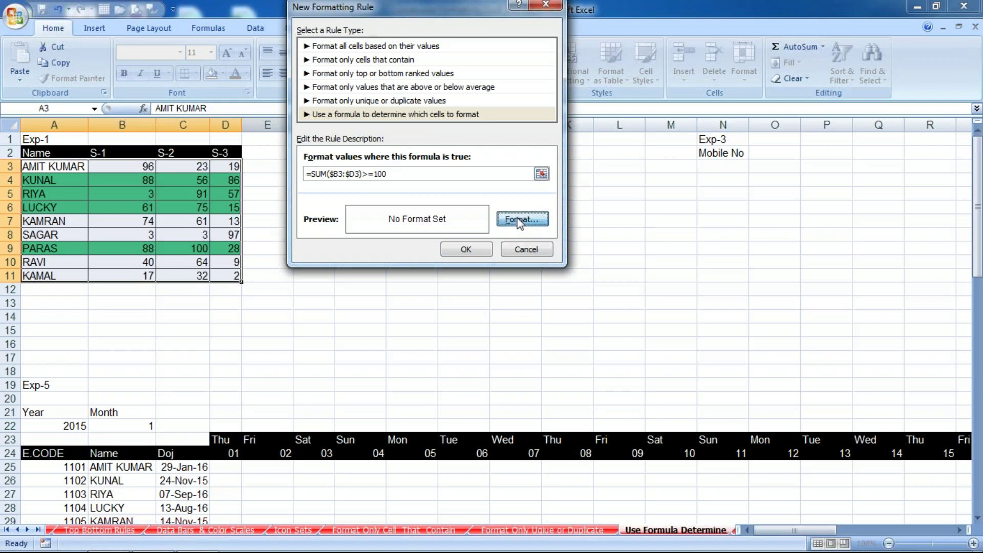
{"action": "left_click", "coordinate": [350, 173]}
{"action": "left_click", "coordinate": [582, 342]}
{"action": "left_click", "coordinate": [528, 248]}
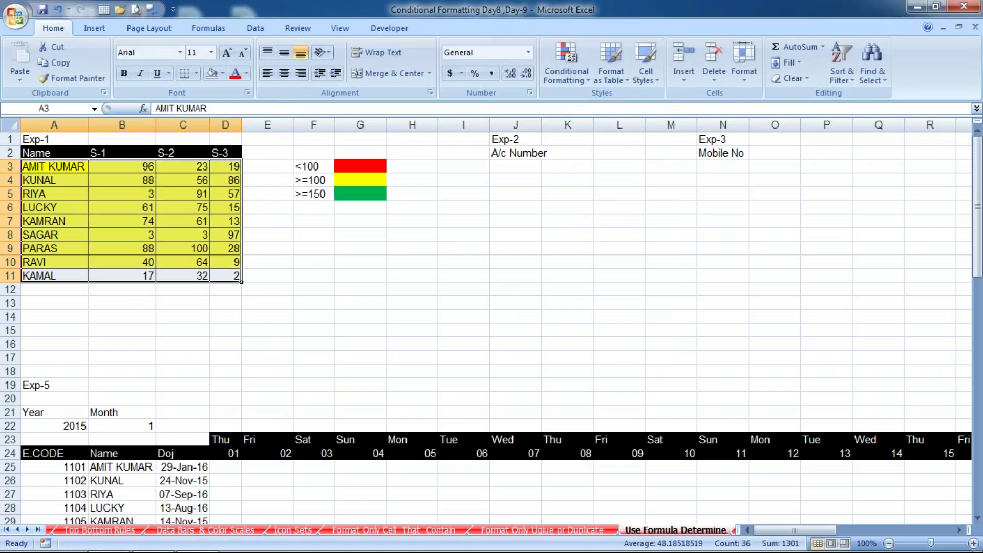
{"action": "left_click", "coordinate": [563, 77]}
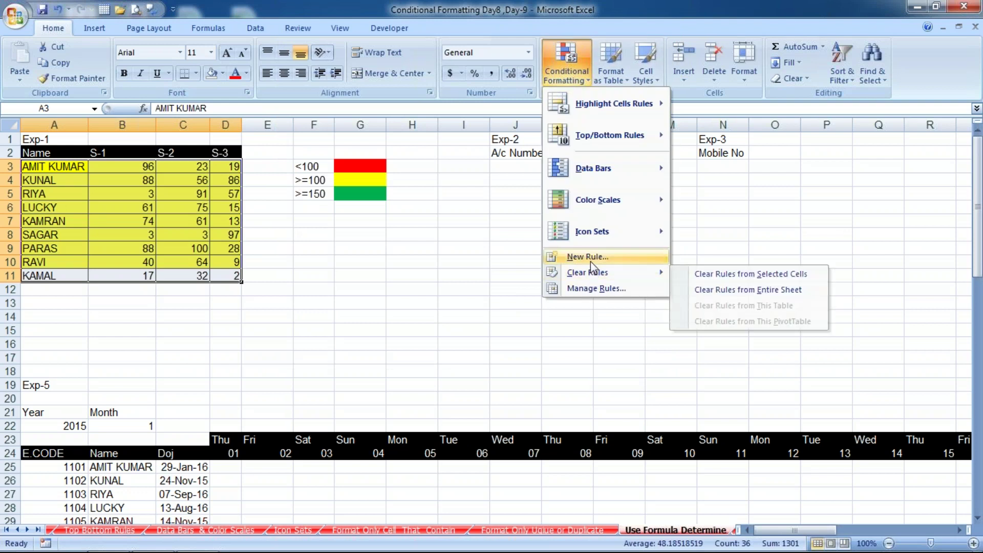
Start a new formula rule with the sum range corrected to B3:D3.
{"action": "left_click", "coordinate": [590, 258]}
{"action": "left_click", "coordinate": [396, 114]}
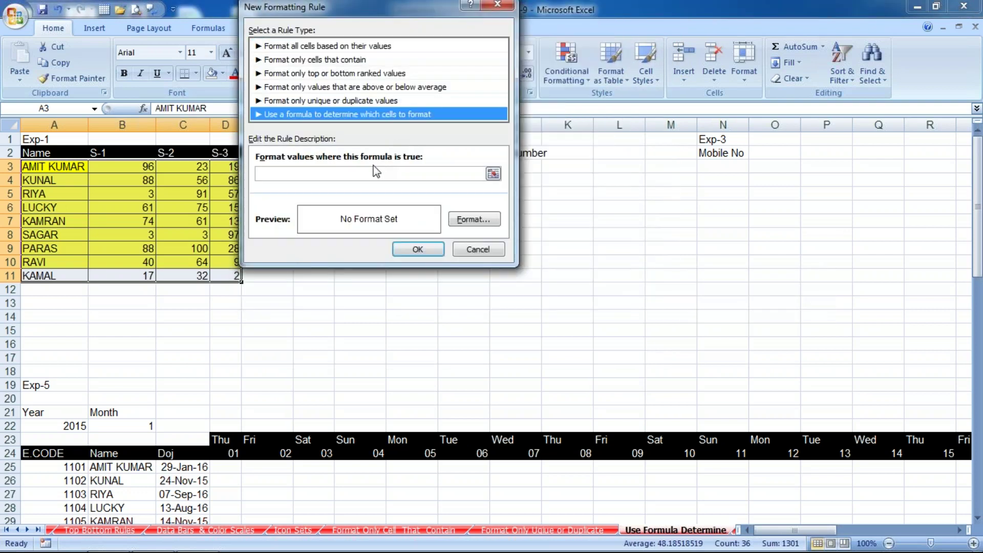
{"action": "left_click", "coordinate": [377, 173]}
{"action": "type", "text": "=SUM("}
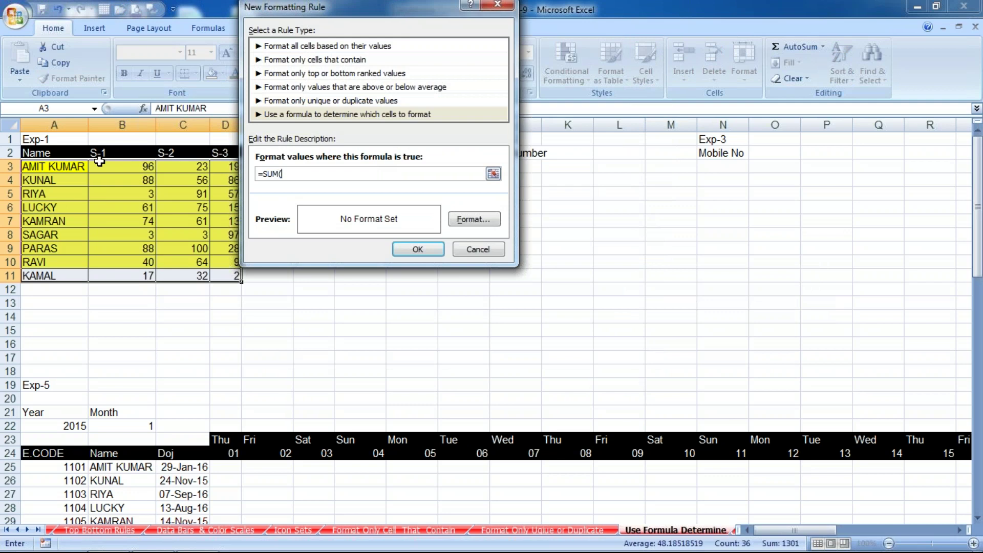
{"action": "left_click_drag", "start_coordinate": [76, 166], "coordinate": [211, 164]}
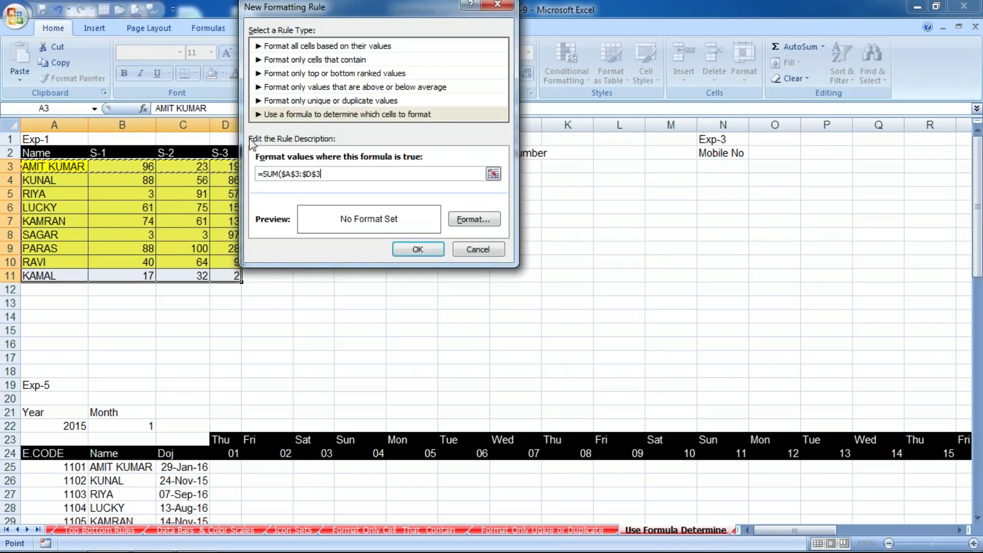
{"action": "key", "text": "F4"}
{"action": "left_click", "coordinate": [337, 171]}
{"action": "key", "text": "BackSpace"}
{"action": "key", "text": "BackSpace"}
{"action": "key", "text": "BackSpace"}
{"action": "key", "text": "BackSpace"}
{"action": "key", "text": "BackSpace"}
{"action": "key", "text": "BackSpace"}
{"action": "left_click", "coordinate": [133, 167]}
{"action": "left_click_drag", "start_coordinate": [133, 167], "coordinate": [225, 168]}
{"action": "type", "text": ")"}
Adjust the references so the formula reads =SUM($B3:$D3)<=100.
{"action": "left_click", "coordinate": [321, 174]}
{"action": "key", "text": "F4"}
{"action": "key", "text": "F4"}
{"action": "left_click", "coordinate": [288, 174]}
{"action": "key", "text": "F4"}
{"action": "key", "text": "F4"}
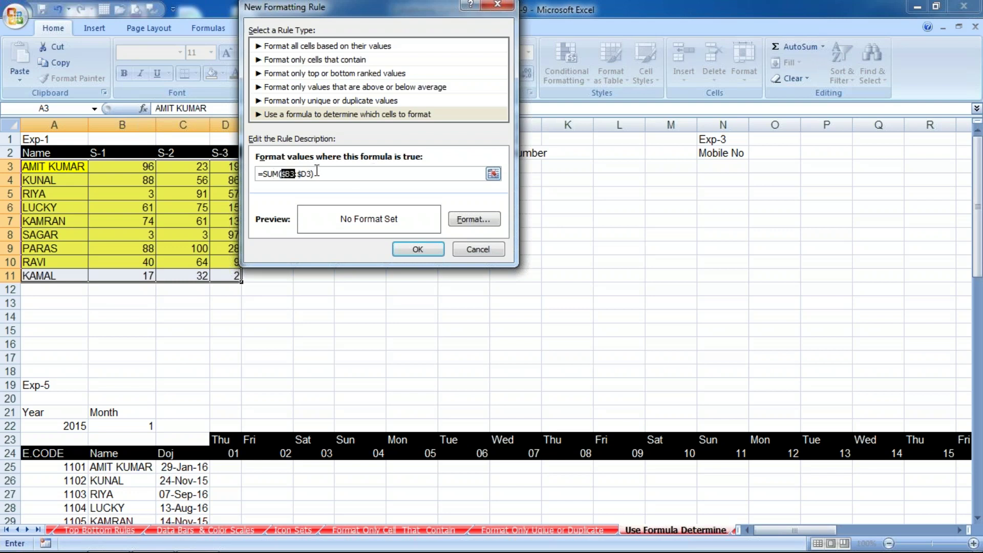
{"action": "left_click", "coordinate": [327, 173]}
Give the <=100 rule a red fill and apply it.
{"action": "left_click", "coordinate": [470, 219]}
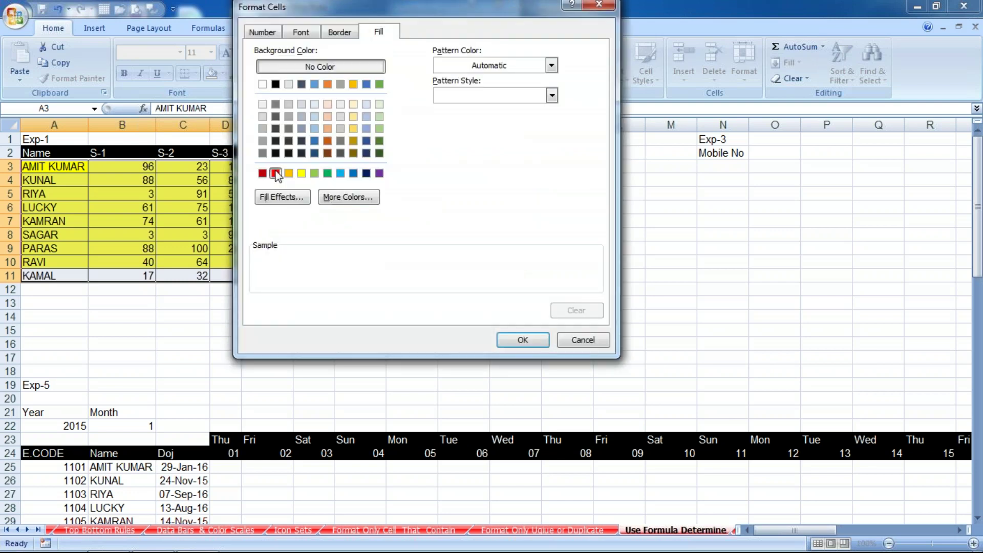
{"action": "left_click", "coordinate": [276, 173]}
{"action": "left_click", "coordinate": [521, 340]}
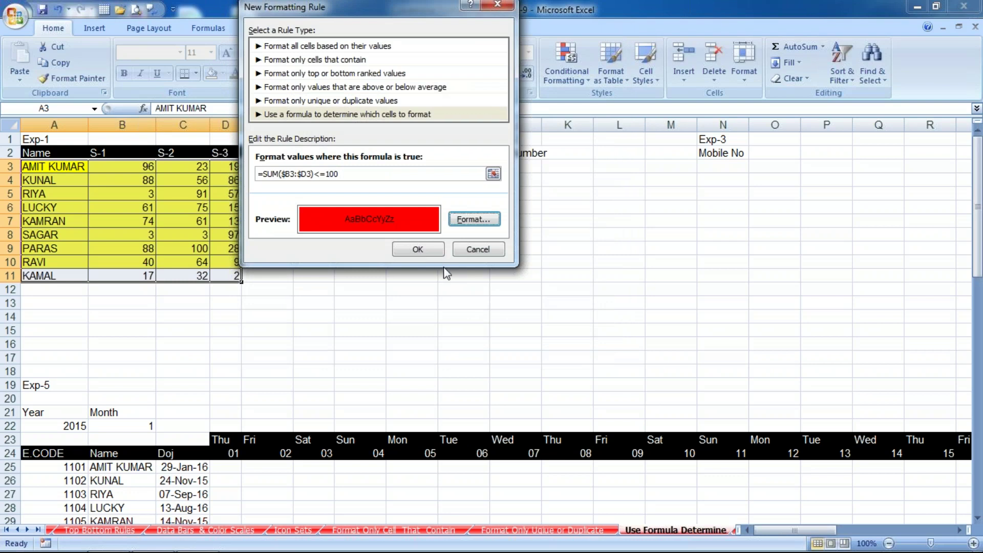
{"action": "left_click", "coordinate": [429, 250]}
{"action": "left_click", "coordinate": [567, 66]}
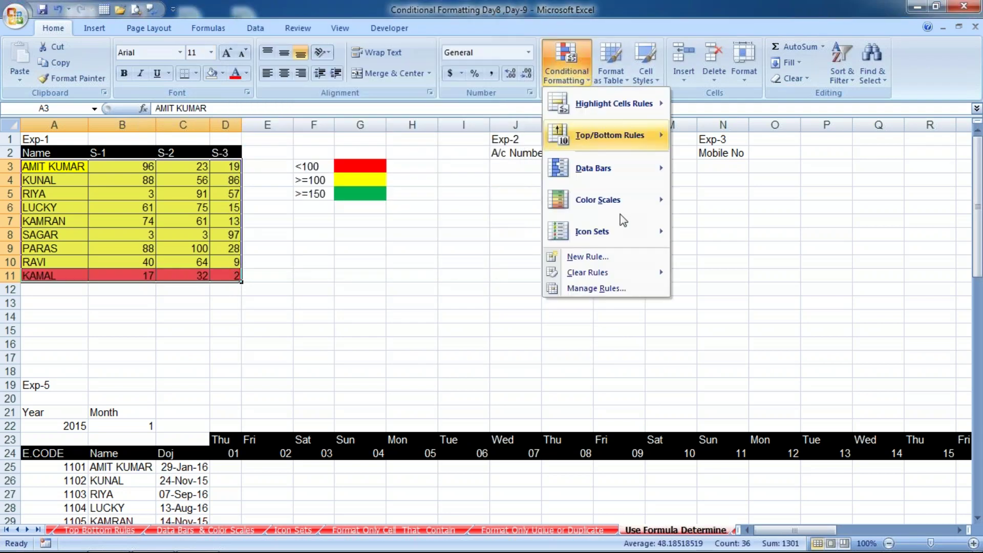
Reorder the score-table rules to green, yellow, red in Manage Rules and apply the order.
{"action": "left_click", "coordinate": [609, 286]}
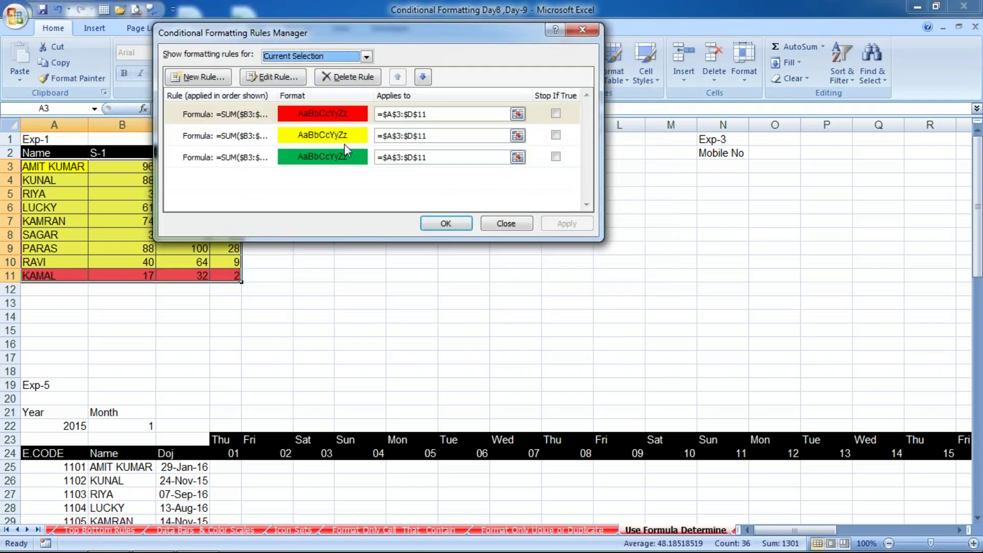
{"action": "left_click", "coordinate": [342, 160]}
{"action": "left_click", "coordinate": [398, 77]}
{"action": "left_click", "coordinate": [397, 77]}
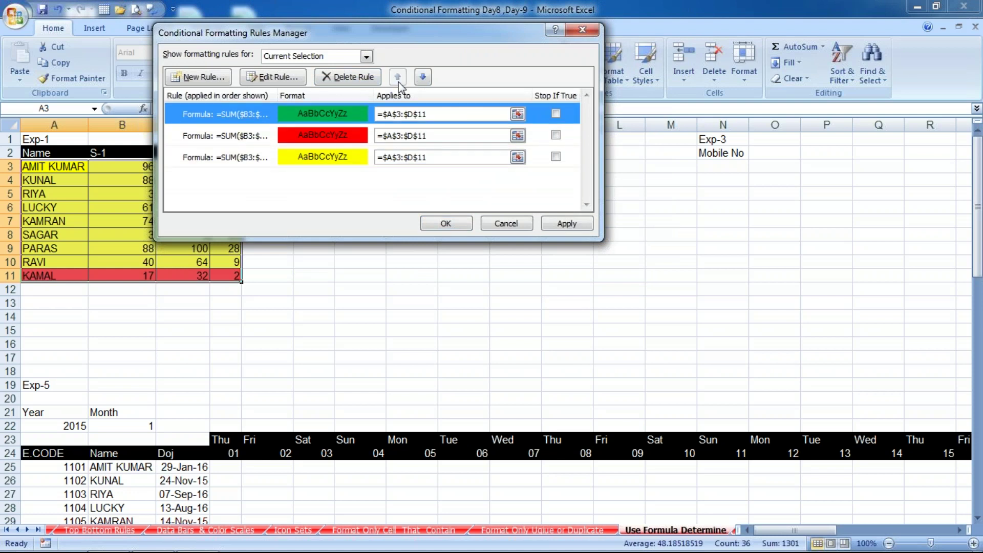
{"action": "left_click", "coordinate": [338, 158]}
{"action": "left_click", "coordinate": [398, 77]}
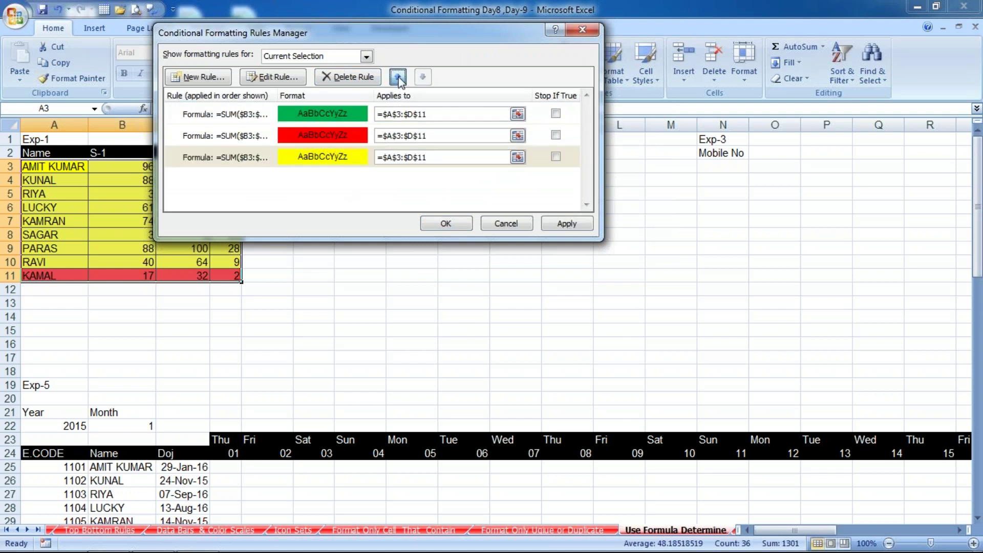
{"action": "left_click", "coordinate": [566, 223]}
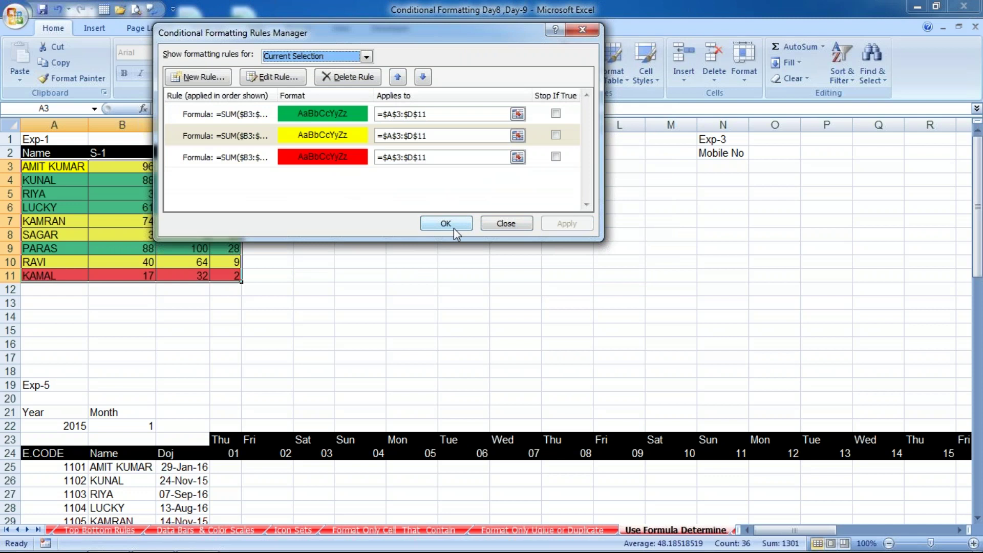
{"action": "left_click", "coordinate": [445, 223]}
{"action": "left_click", "coordinate": [464, 235]}
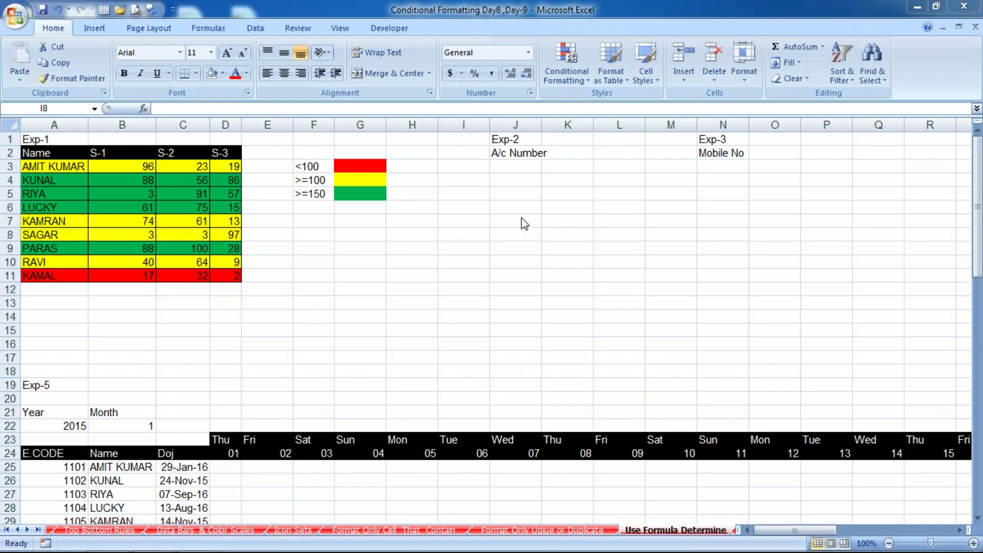
{"action": "left_click_drag", "start_coordinate": [515, 143], "coordinate": [520, 237]}
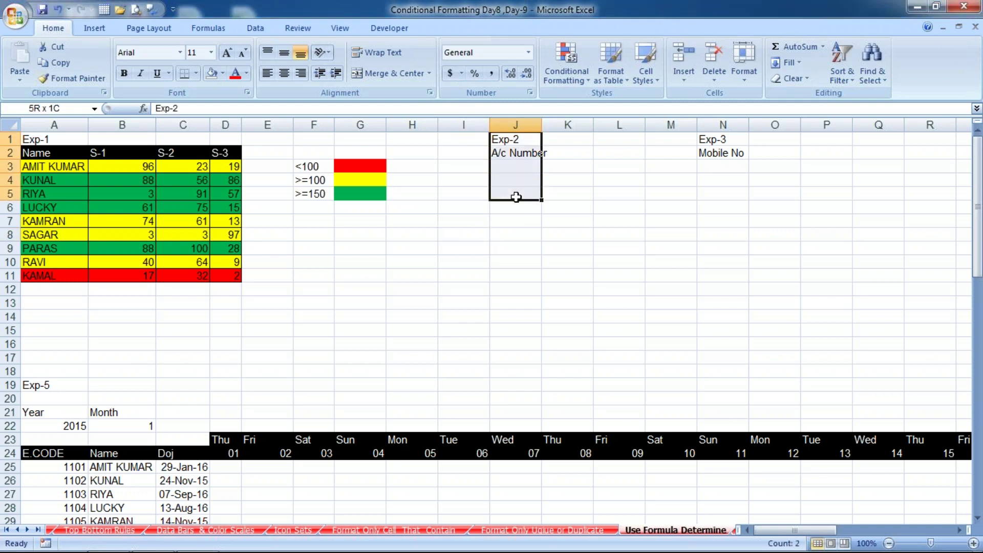
{"action": "left_click", "coordinate": [525, 166]}
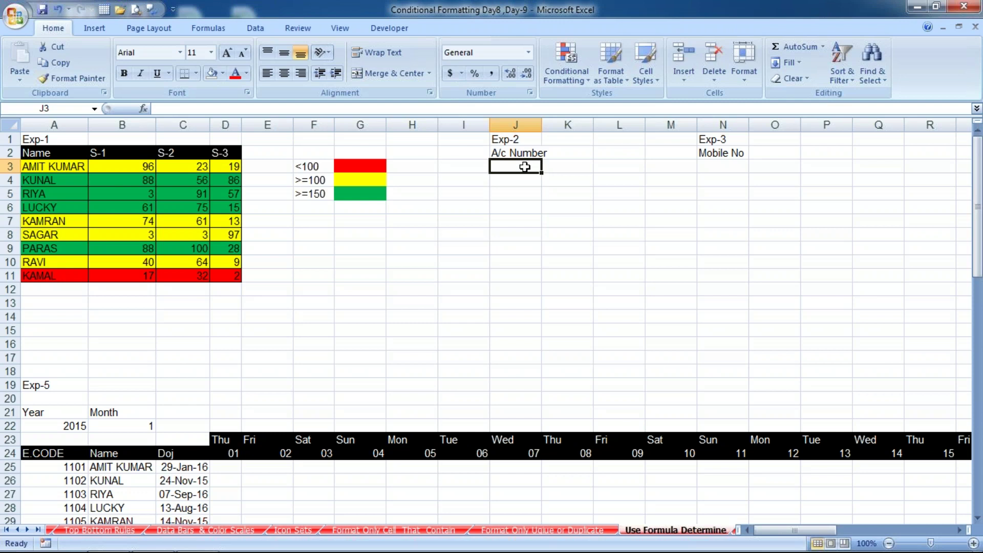
{"action": "type", "text": "150"}
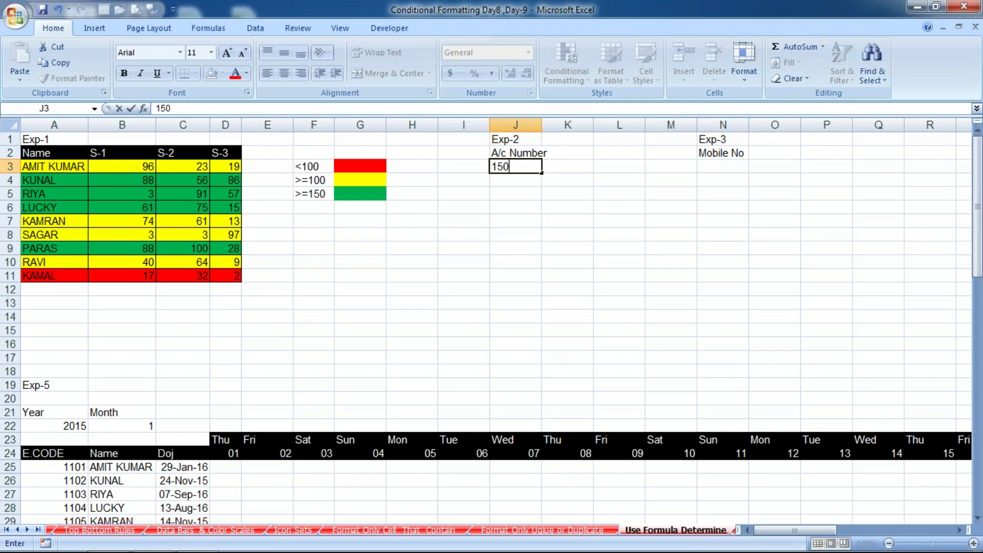
{"action": "type", "text": "O"}
{"action": "key", "text": "Return"}
{"action": "left_click", "coordinate": [515, 166]}
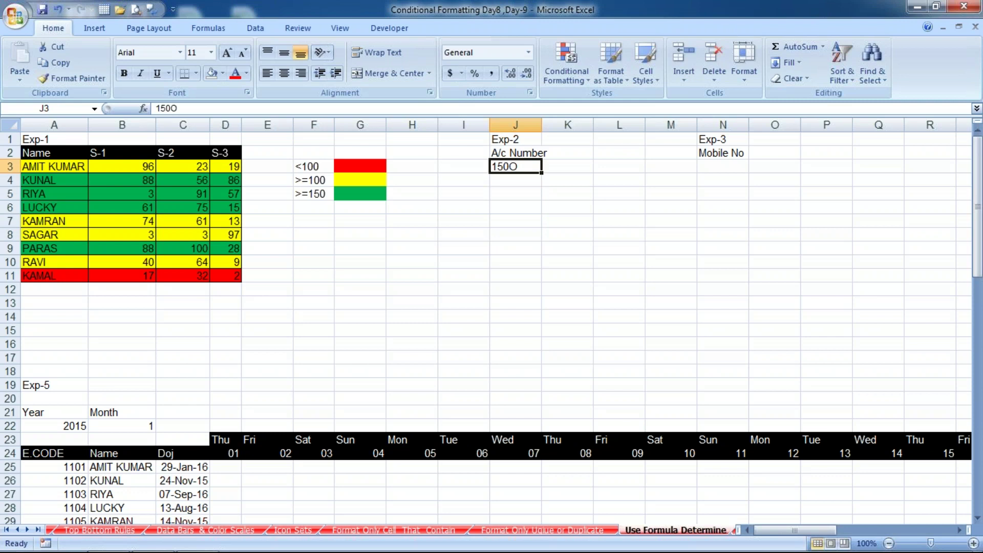
{"action": "key", "text": "Delete"}
{"action": "left_click", "coordinate": [527, 148]}
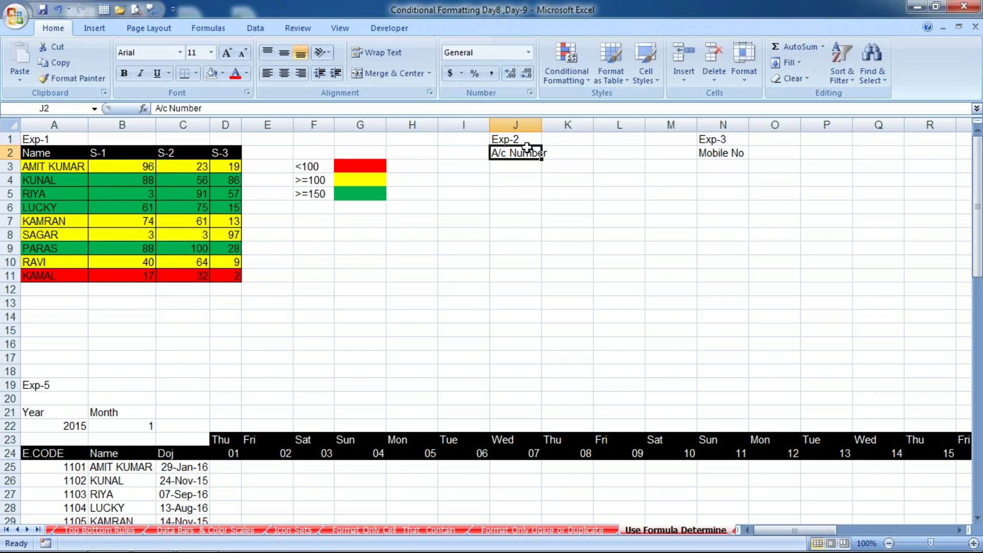
{"action": "left_click_drag", "start_coordinate": [517, 166], "coordinate": [510, 345]}
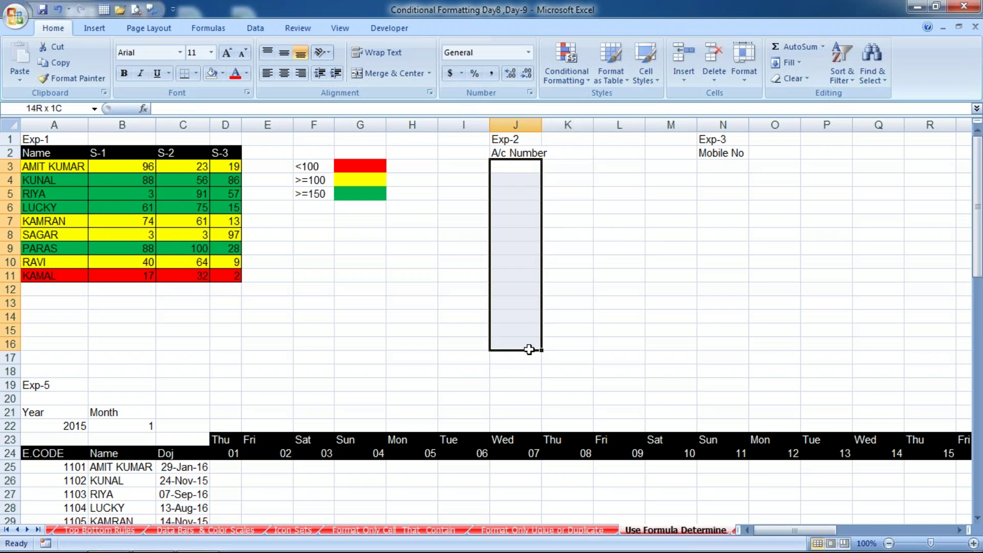
{"action": "left_click", "coordinate": [573, 164]}
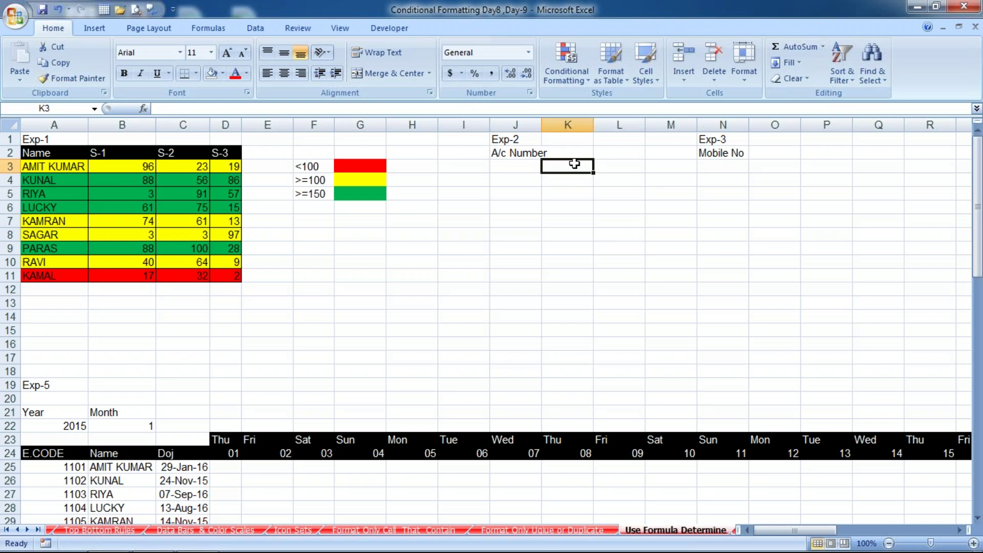
{"action": "type", "text": "="}
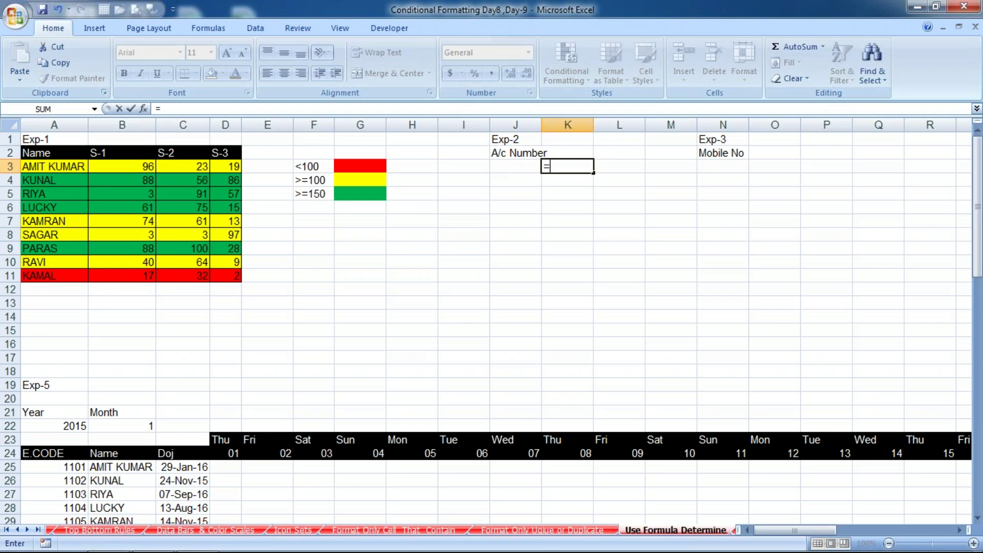
{"action": "type", "text": "ISNU"}
{"action": "key", "text": "Tab"}
{"action": "left_click", "coordinate": [515, 166]}
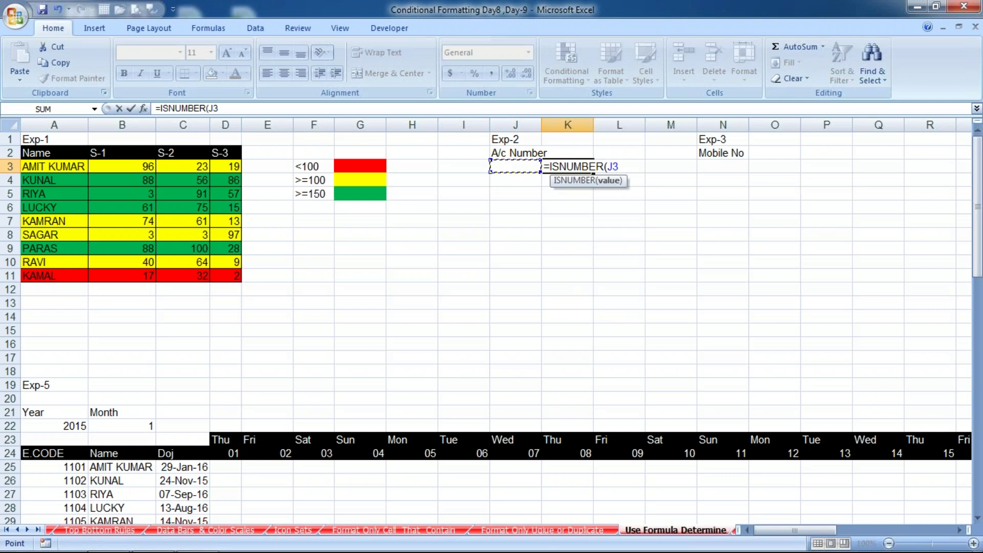
{"action": "type", "text": ")"}
{"action": "key", "text": "Return"}
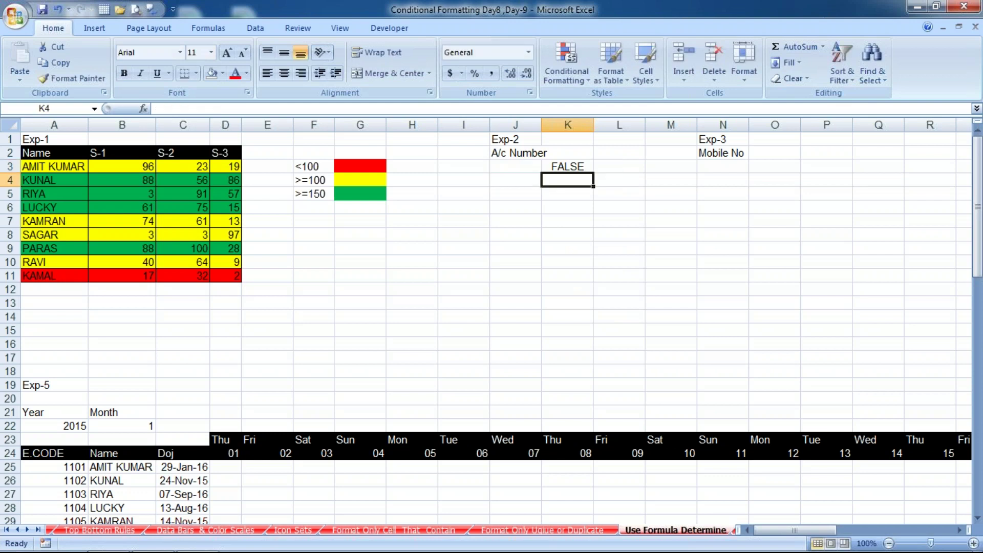
{"action": "left_click", "coordinate": [567, 166]}
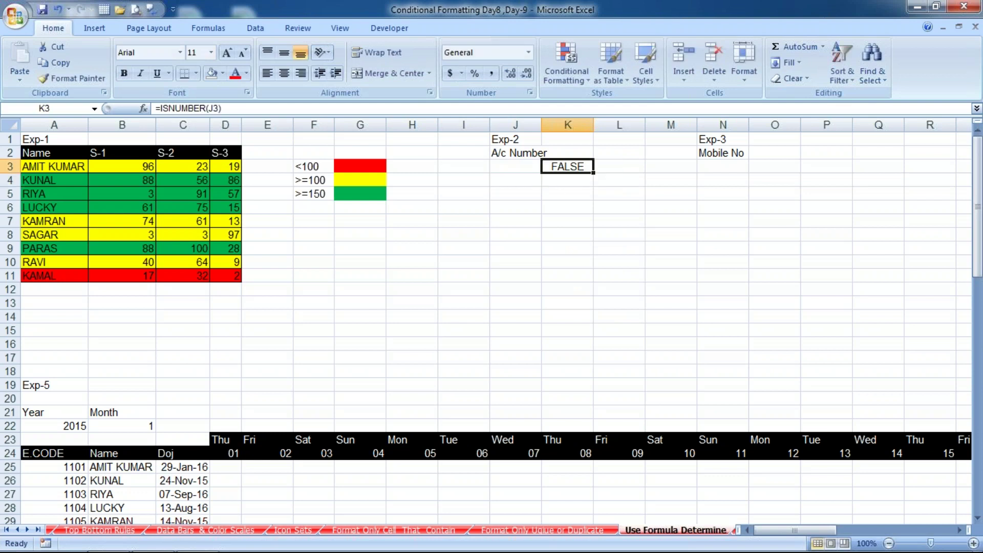
{"action": "left_click", "coordinate": [522, 167]}
{"action": "type", "text": "1"}
{"action": "key", "text": "Return"}
{"action": "left_click", "coordinate": [516, 167]}
{"action": "type", "text": "A"}
{"action": "key", "text": "Return"}
{"action": "left_click", "coordinate": [515, 166]}
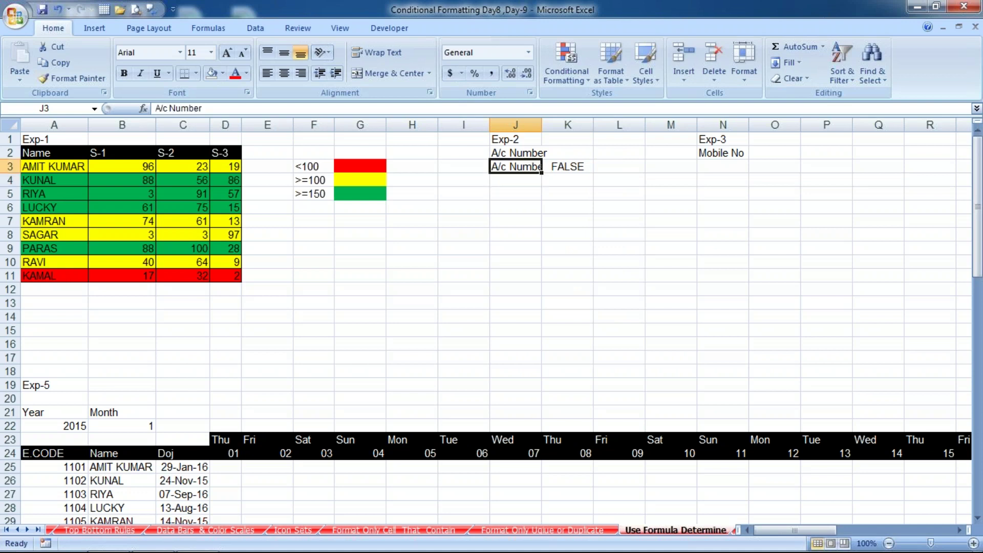
{"action": "type", "text": "DD"}
{"action": "key", "text": "Return"}
{"action": "left_click", "coordinate": [567, 166]}
{"action": "key", "text": "Delete"}
{"action": "left_click", "coordinate": [517, 167]}
{"action": "key", "text": "Delete"}
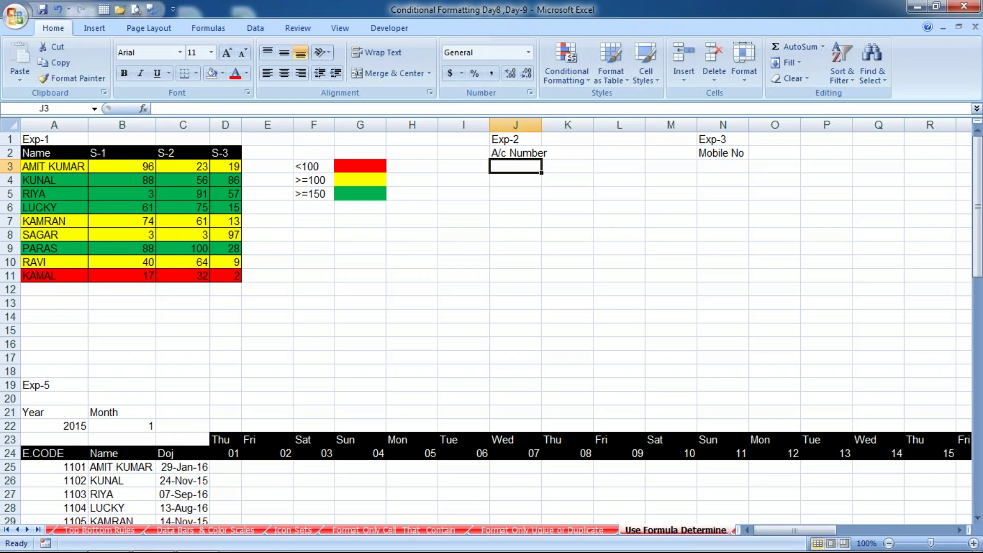
{"action": "left_click_drag", "start_coordinate": [521, 164], "coordinate": [527, 334]}
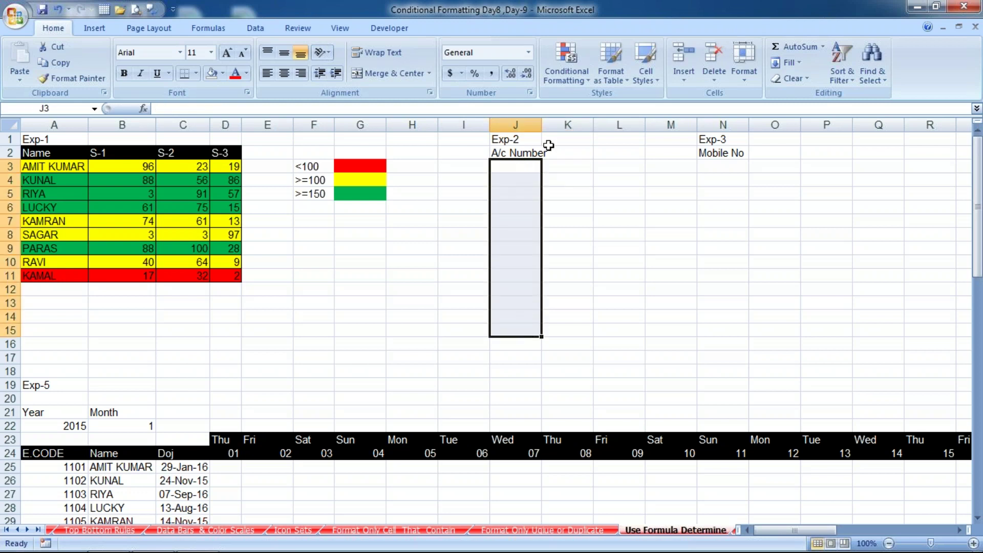
{"action": "left_click", "coordinate": [580, 77]}
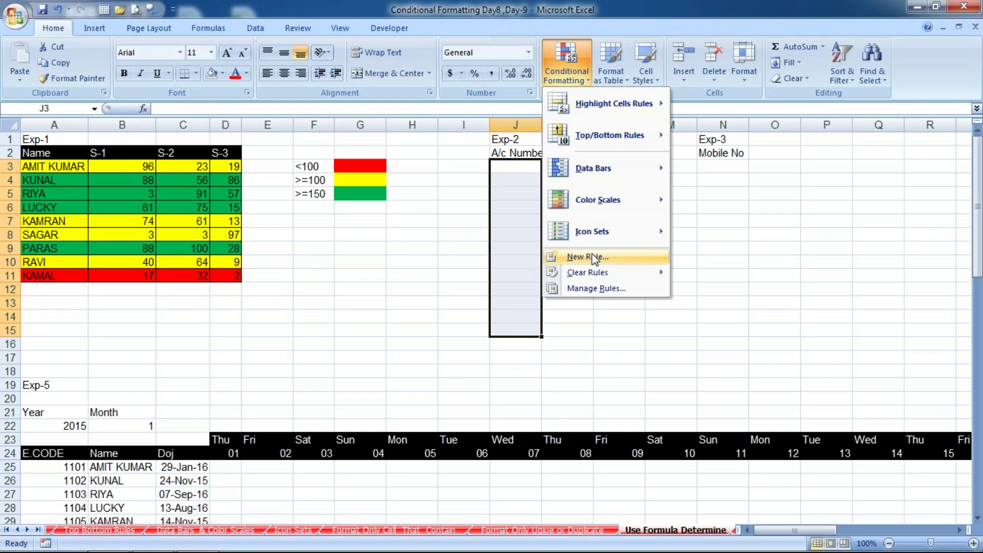
{"action": "left_click", "coordinate": [592, 255]}
{"action": "left_click", "coordinate": [435, 115]}
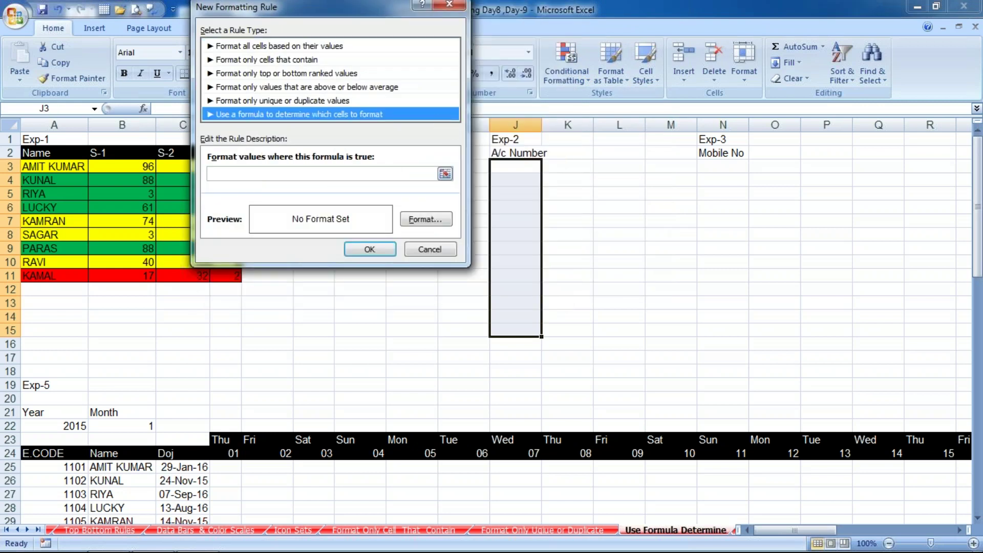
{"action": "type", "text": "=ISNUMB"}
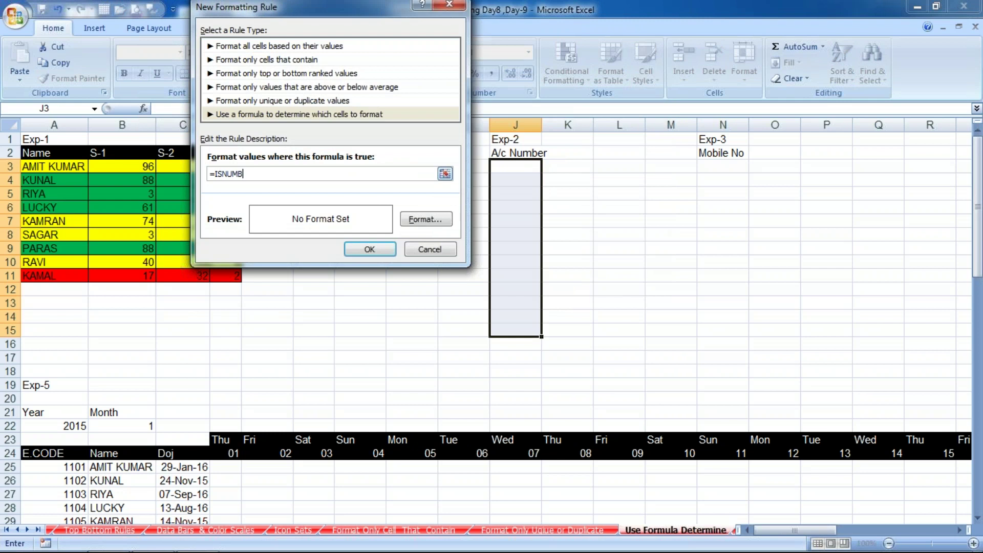
{"action": "key", "text": "Escape"}
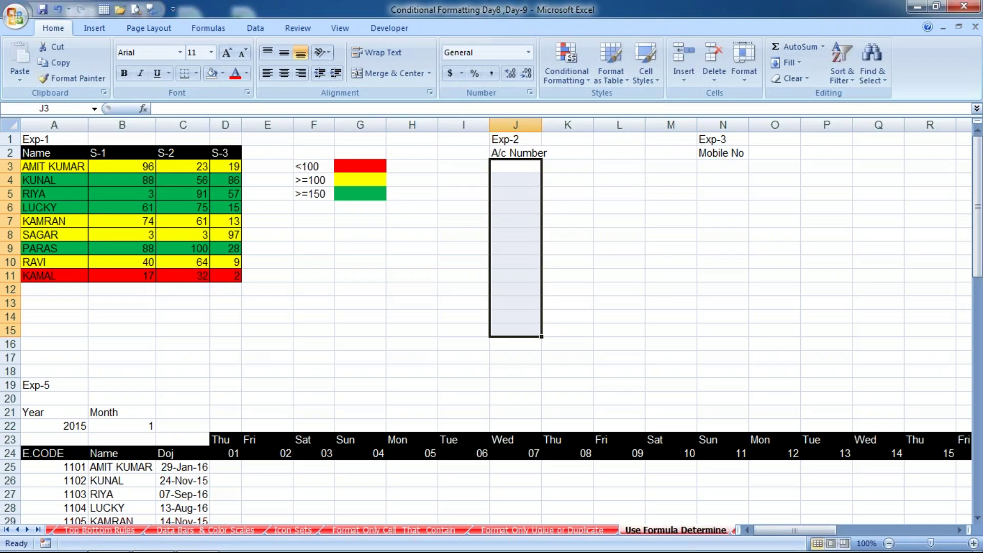
{"action": "left_click", "coordinate": [578, 179]}
{"action": "key", "text": "Up"}
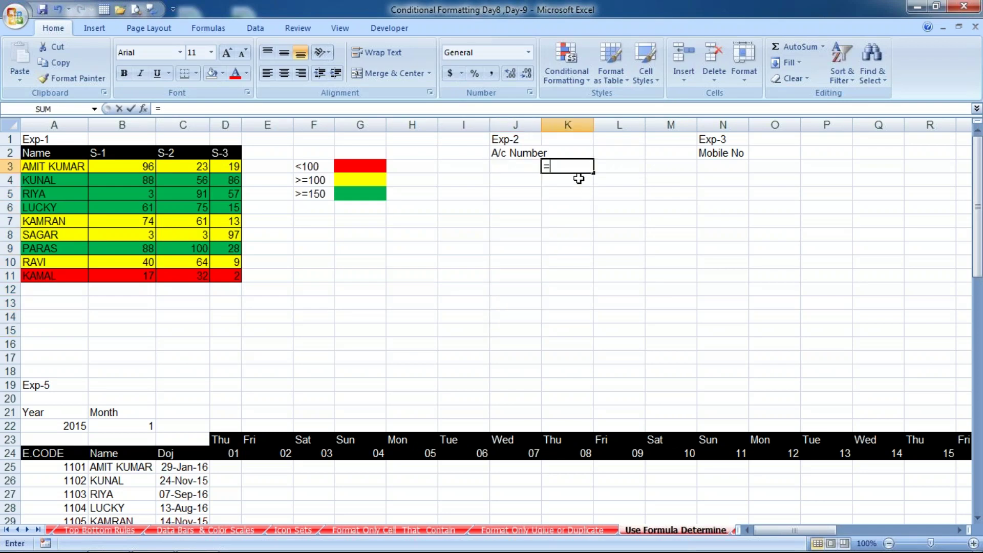
{"action": "type", "text": "=ISN"}
{"action": "key", "text": "Down"}
{"action": "key", "text": "Down"}
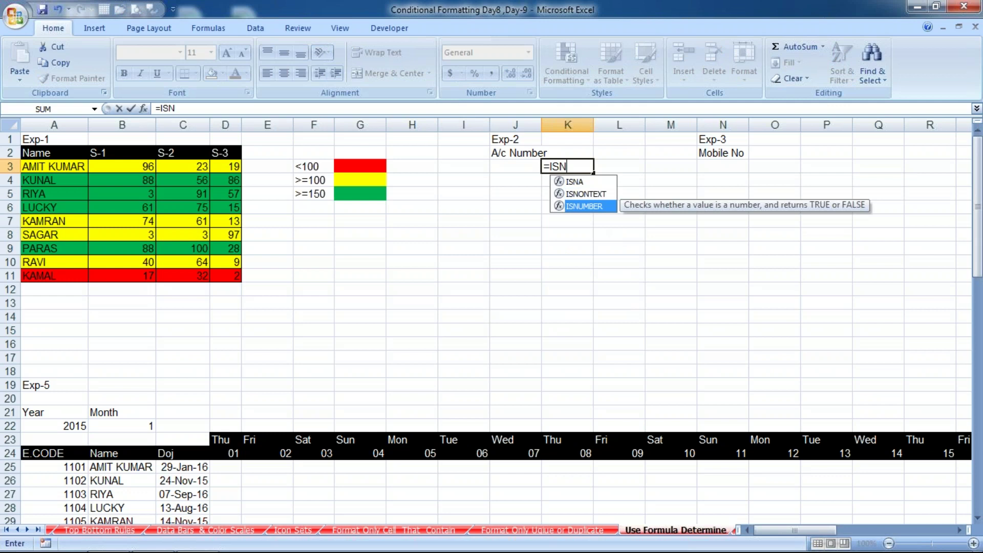
{"action": "key", "text": "Escape"}
{"action": "key", "text": "Escape"}
{"action": "left_click_drag", "start_coordinate": [529, 164], "coordinate": [529, 344]}
{"action": "left_click", "coordinate": [571, 81]}
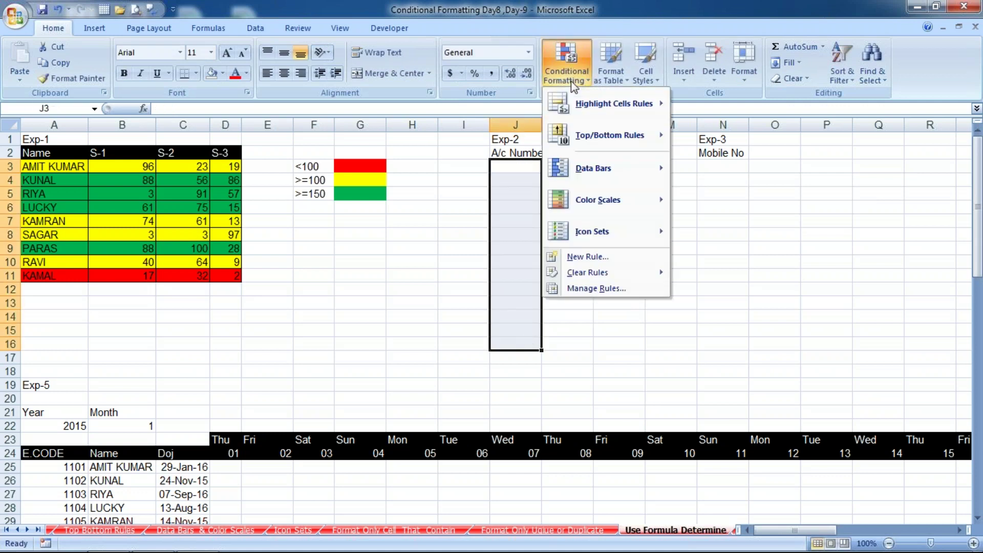
Create a new formula rule =ISNUMBER(J3) for the A/c Number cells J3:J16.
{"action": "left_click", "coordinate": [586, 257]}
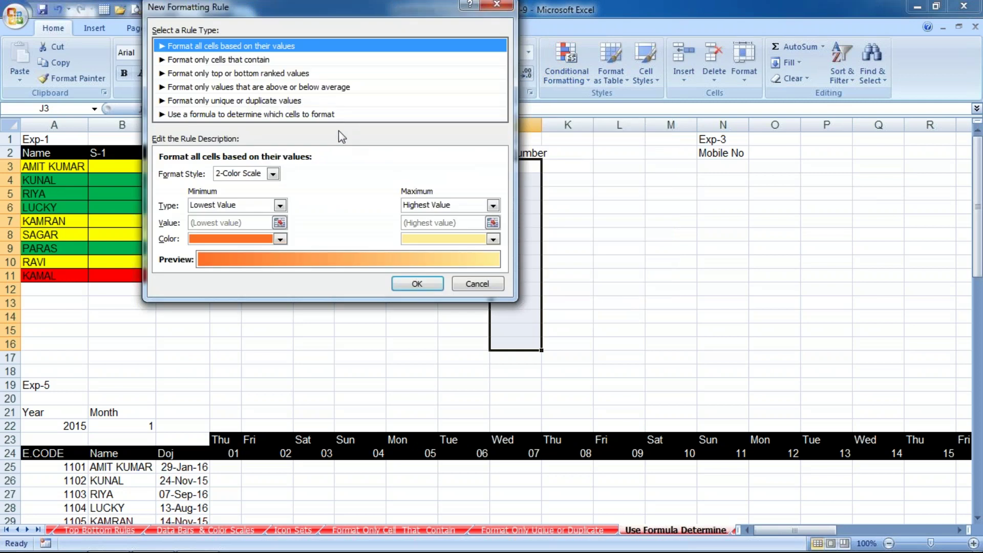
{"action": "left_click", "coordinate": [332, 114]}
{"action": "left_click", "coordinate": [296, 174]}
{"action": "type", "text": "=ISNUMBER("}
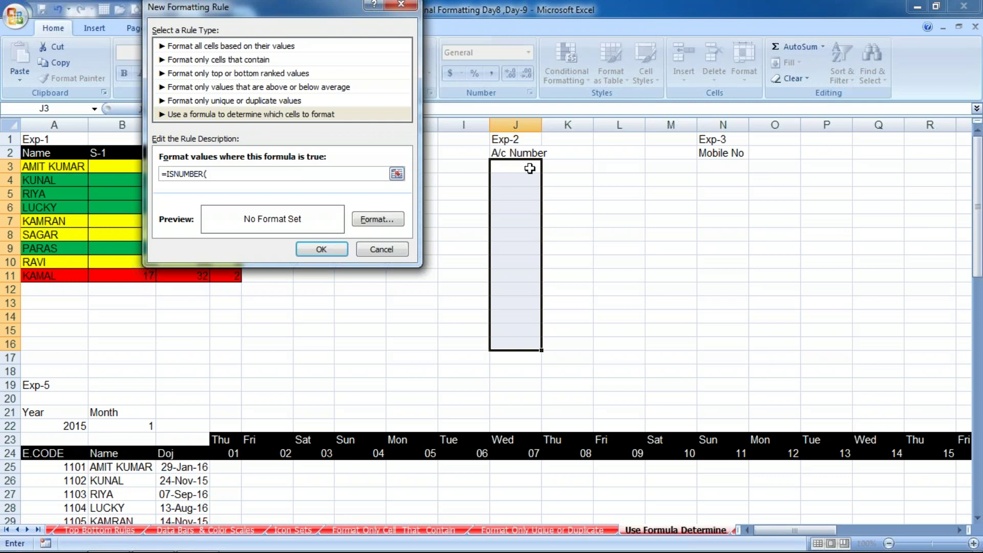
{"action": "left_click_drag", "start_coordinate": [529, 168], "coordinate": [528, 344]}
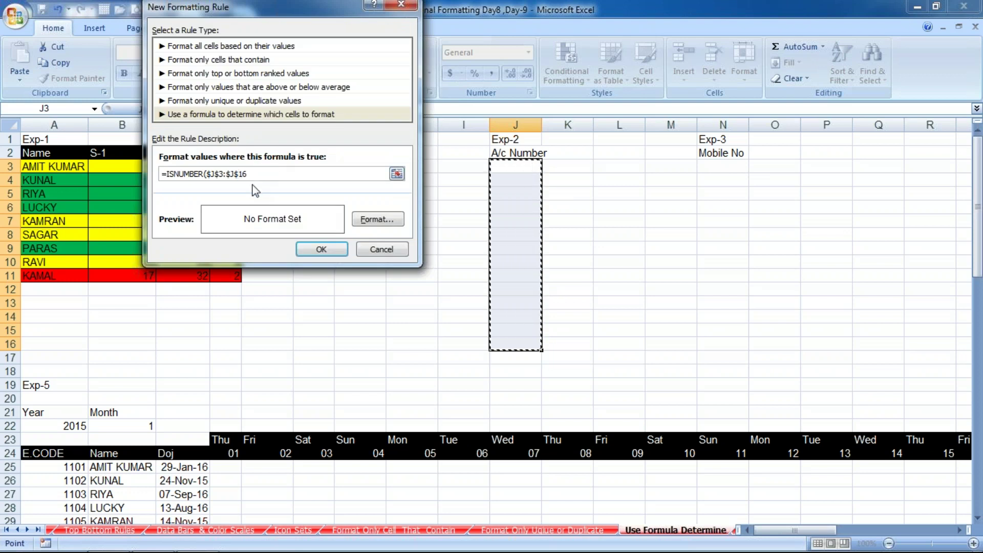
{"action": "key", "text": "F4"}
{"action": "key", "text": "F4"}
{"action": "left_click", "coordinate": [252, 174]}
{"action": "key", "text": "BackSpace"}
{"action": "key", "text": "BackSpace"}
{"action": "key", "text": "BackSpace"}
{"action": "key", "text": "BackSpace"}
{"action": "key", "text": "BackSpace"}
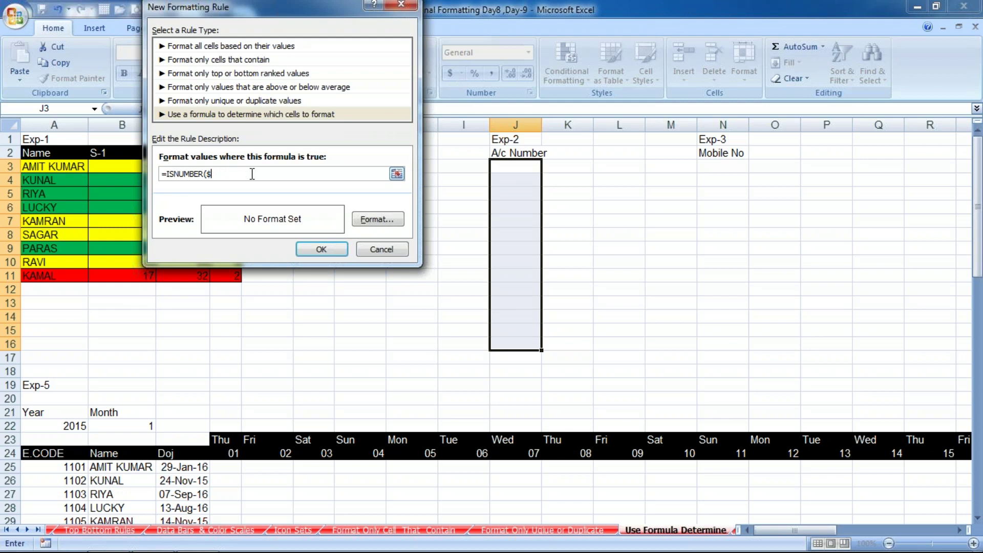
{"action": "left_click", "coordinate": [504, 165]}
{"action": "key", "text": "F4"}
{"action": "key", "text": "F4"}
{"action": "key", "text": "F4"}
{"action": "type", "text": ")"}
Give the ISNUMBER rule a red fill, save it, and copy J3's formatting with Format Painter.
{"action": "left_click", "coordinate": [392, 222]}
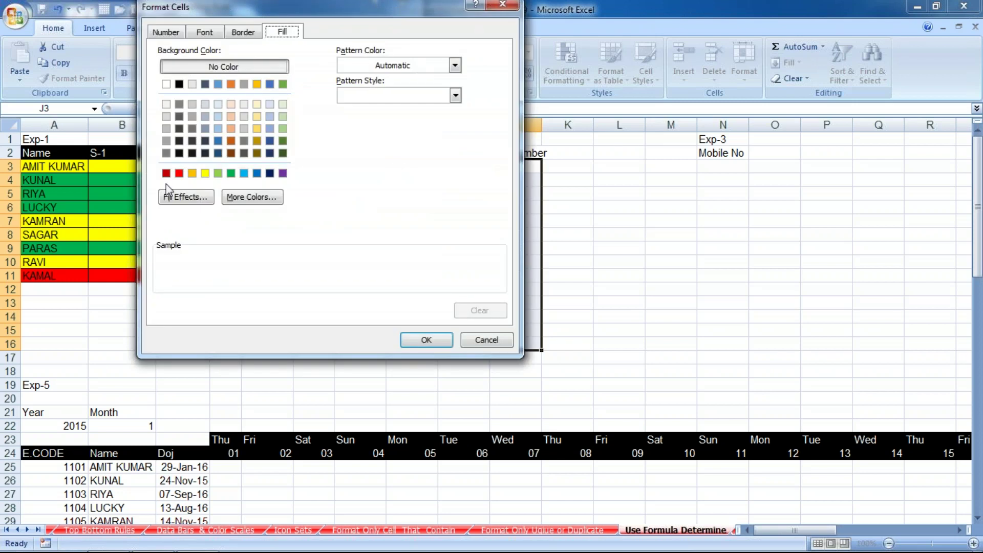
{"action": "left_click", "coordinate": [175, 176]}
{"action": "left_click", "coordinate": [429, 338]}
{"action": "left_click", "coordinate": [331, 249]}
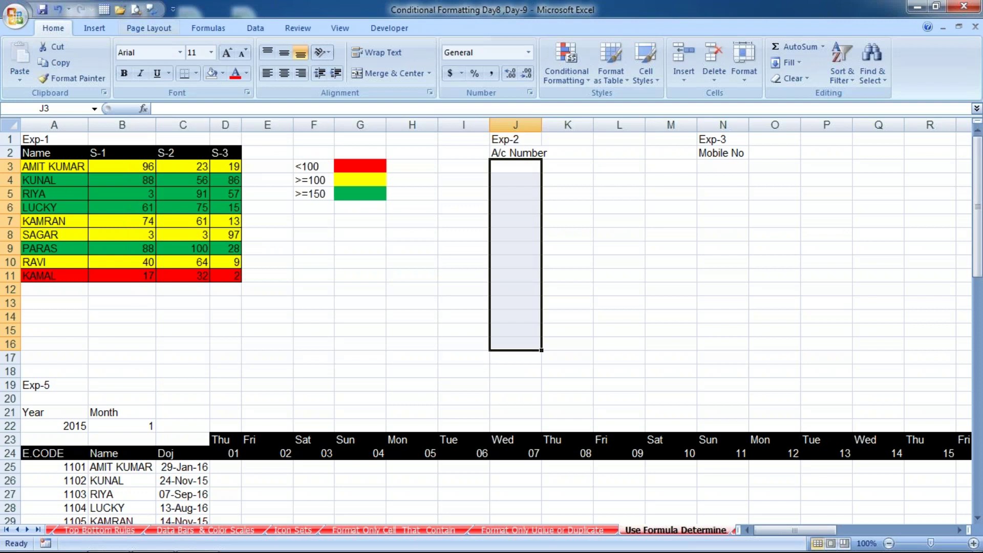
{"action": "left_click", "coordinate": [491, 168]}
{"action": "left_click", "coordinate": [72, 77]}
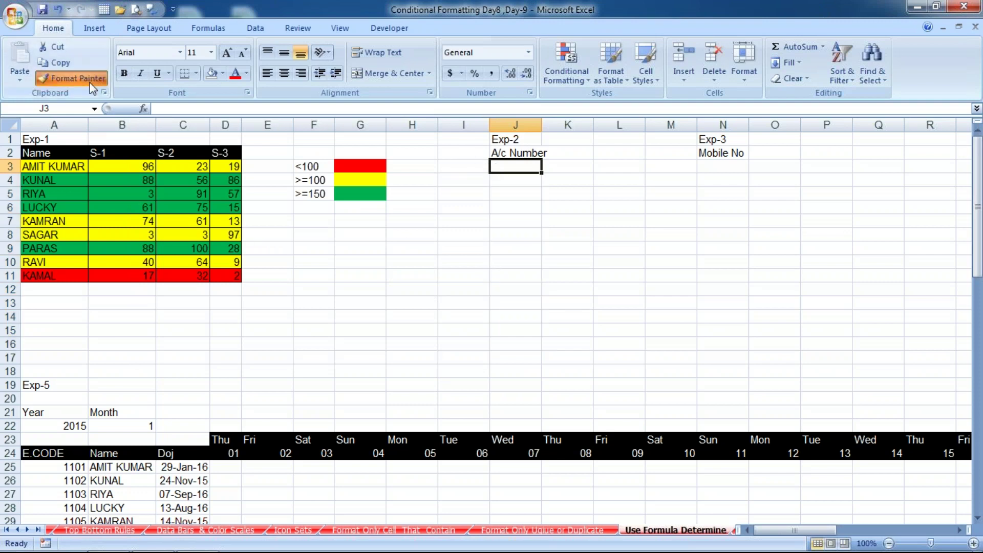
Paint the red ISNUMBER rule onto J3:J20 and enter a 10-digit account number in J3.
{"action": "left_click_drag", "start_coordinate": [512, 166], "coordinate": [502, 399]}
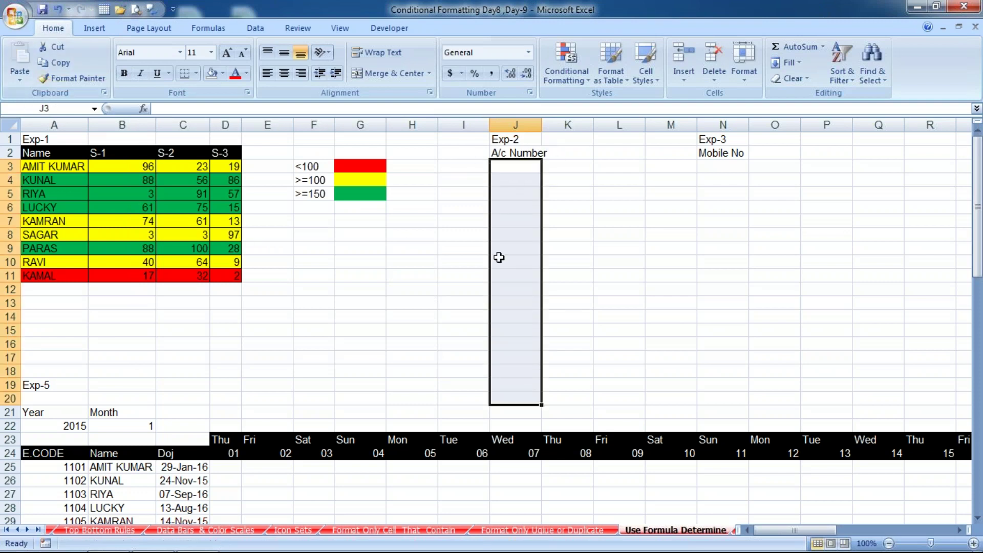
{"action": "left_click", "coordinate": [507, 167]}
{"action": "key", "text": "Return"}
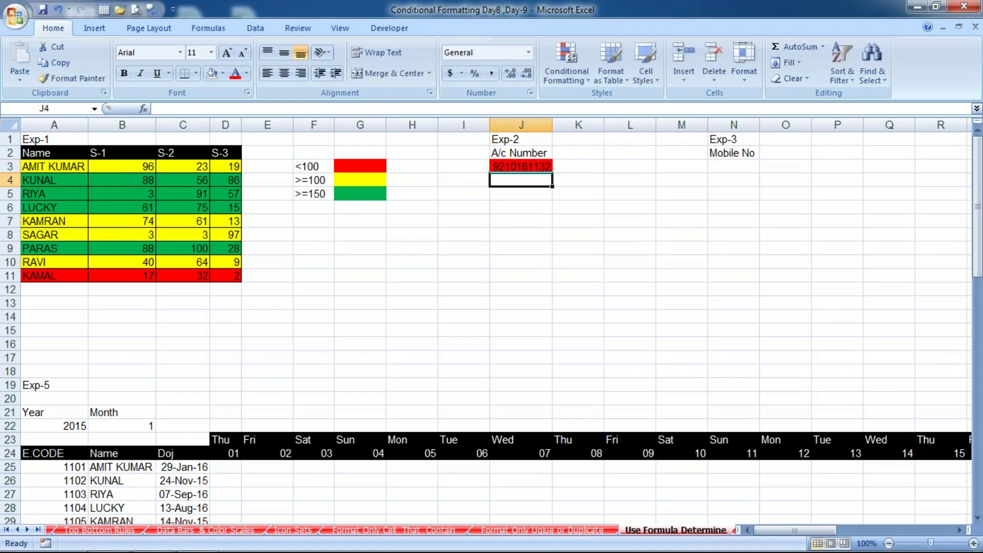
{"action": "left_click", "coordinate": [521, 167]}
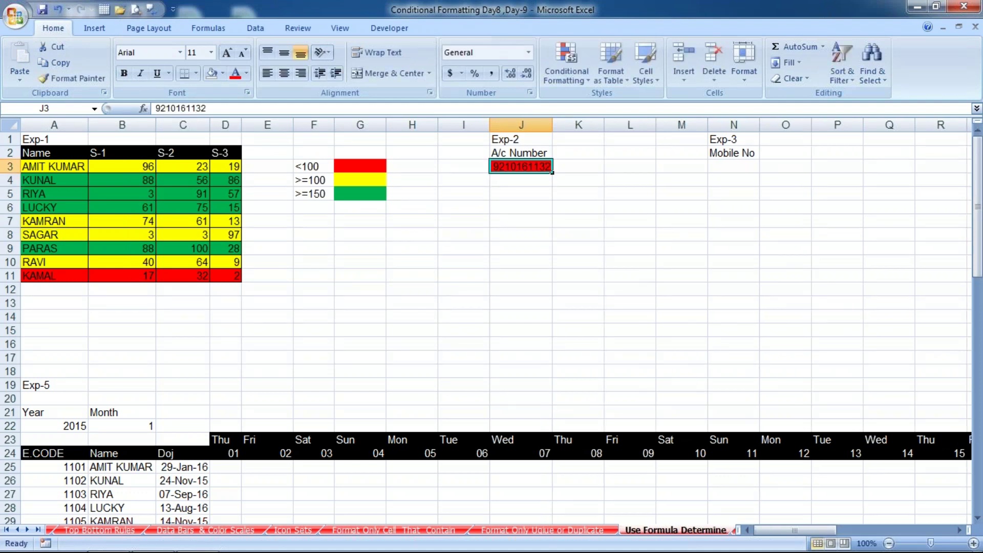
Review the existing ISNUMBER rule in Manage Rules without changing it.
{"action": "left_click", "coordinate": [567, 64]}
{"action": "left_click", "coordinate": [593, 256]}
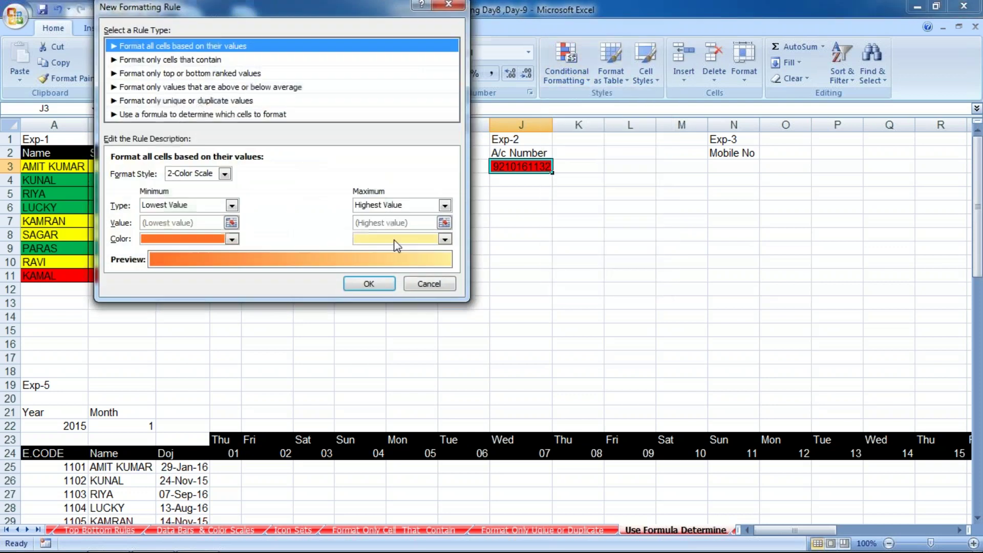
{"action": "left_click", "coordinate": [270, 114]}
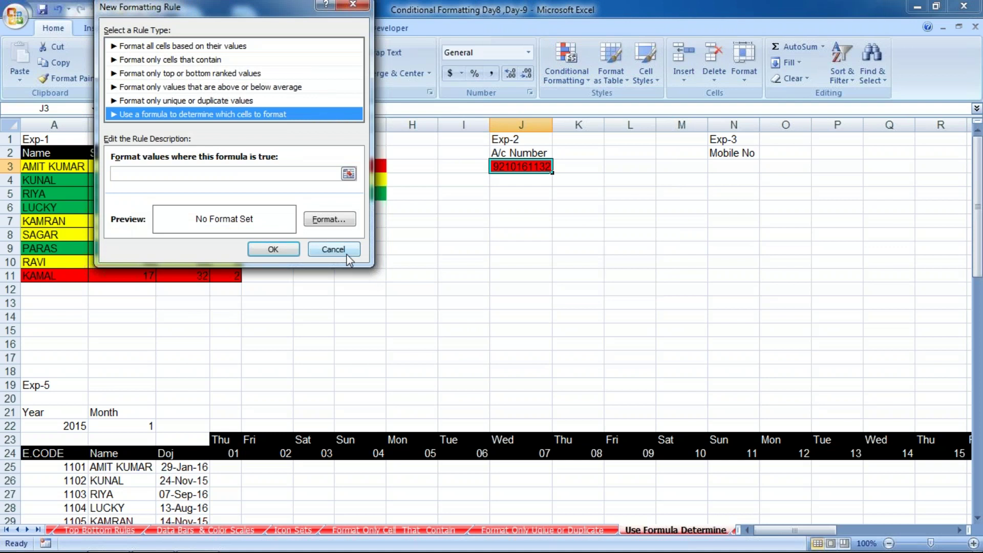
{"action": "left_click", "coordinate": [346, 253]}
{"action": "left_click", "coordinate": [545, 79]}
{"action": "left_click", "coordinate": [595, 287]}
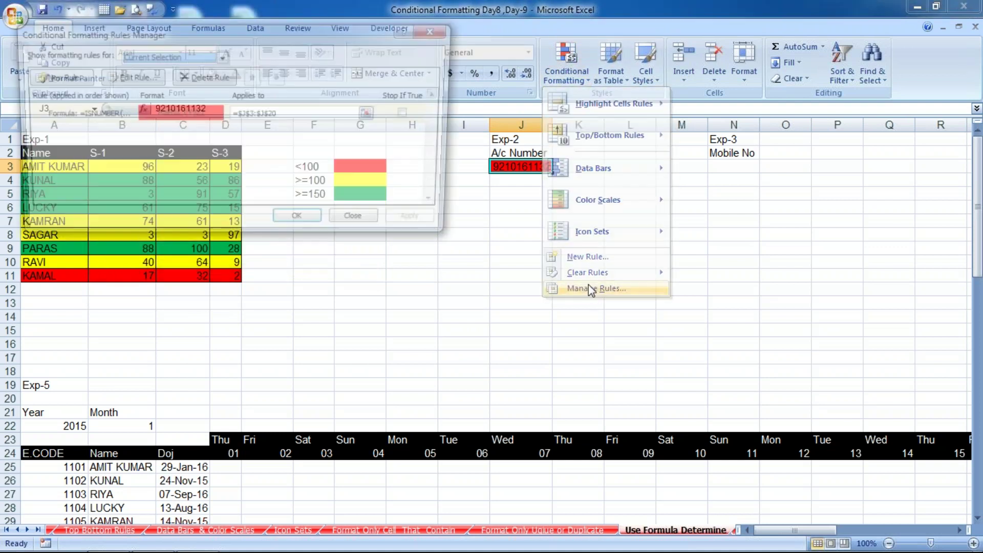
{"action": "left_click", "coordinate": [183, 122]}
{"action": "double_click", "coordinate": [182, 122]}
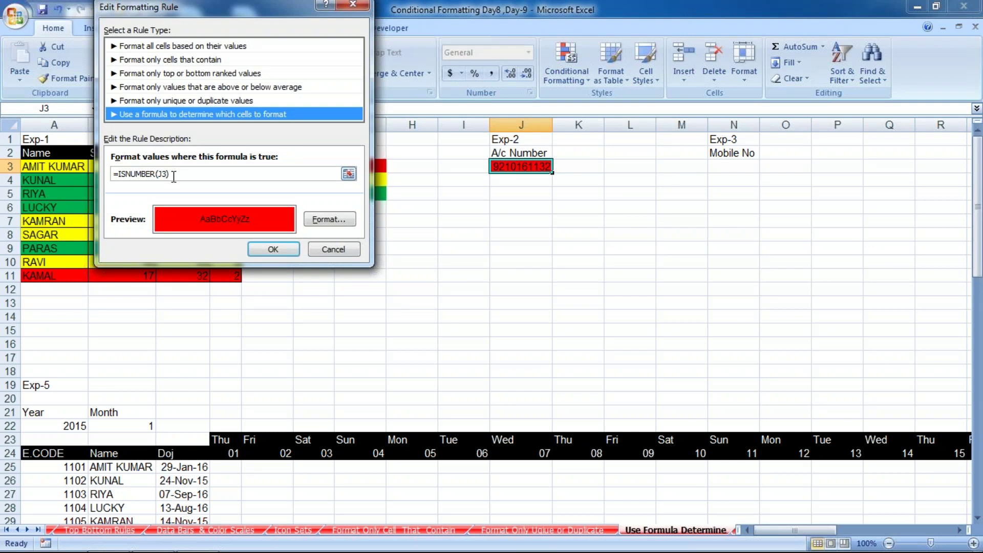
{"action": "left_click", "coordinate": [333, 249]}
{"action": "left_click", "coordinate": [367, 224]}
Test =NOT(J3) in K3, then clear the test formula.
{"action": "left_click", "coordinate": [599, 167]}
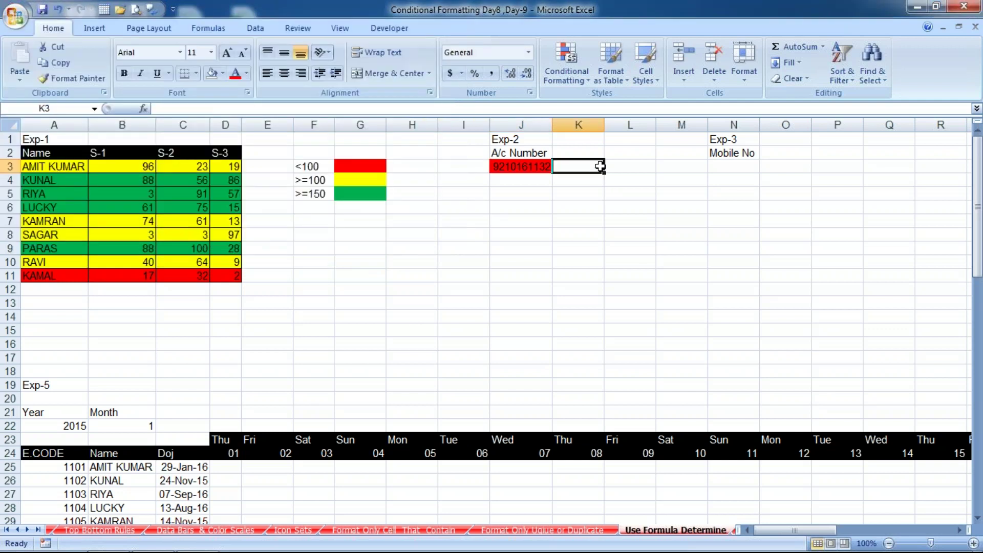
{"action": "type", "text": "=NO"}
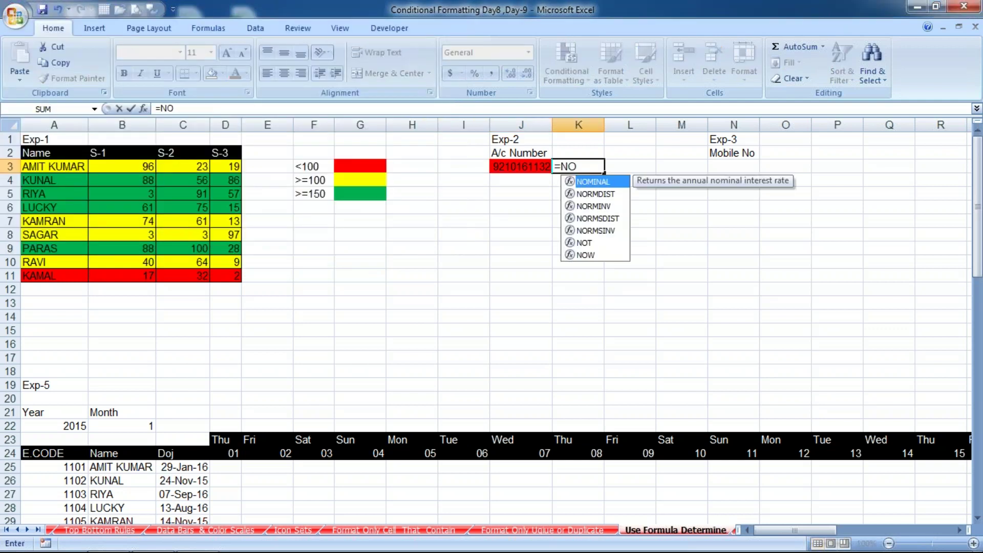
{"action": "type", "text": "T("}
{"action": "key", "text": "Left"}
{"action": "type", "text": ")"}
{"action": "key", "text": "Return"}
{"action": "left_click", "coordinate": [577, 166]}
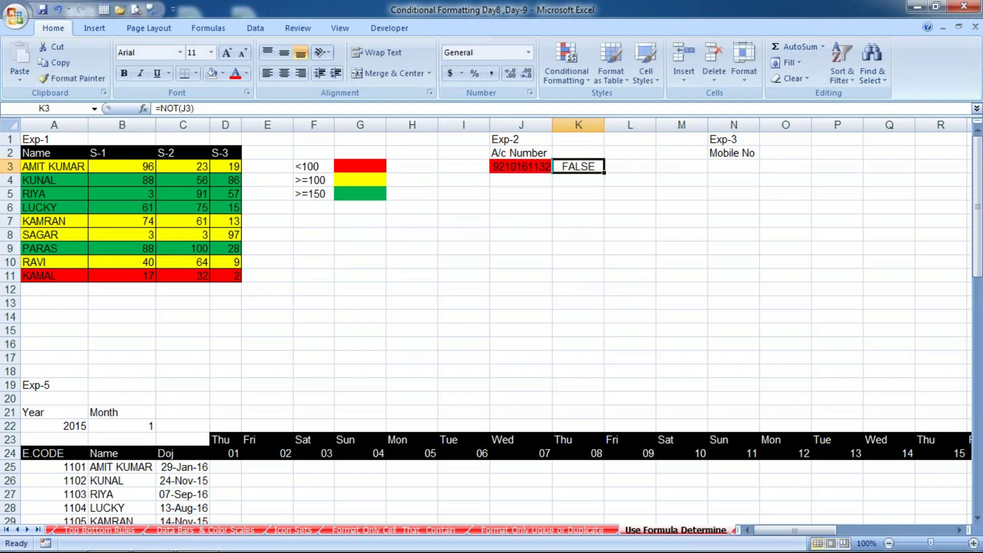
{"action": "key", "text": "Delete"}
{"action": "left_click", "coordinate": [513, 166]}
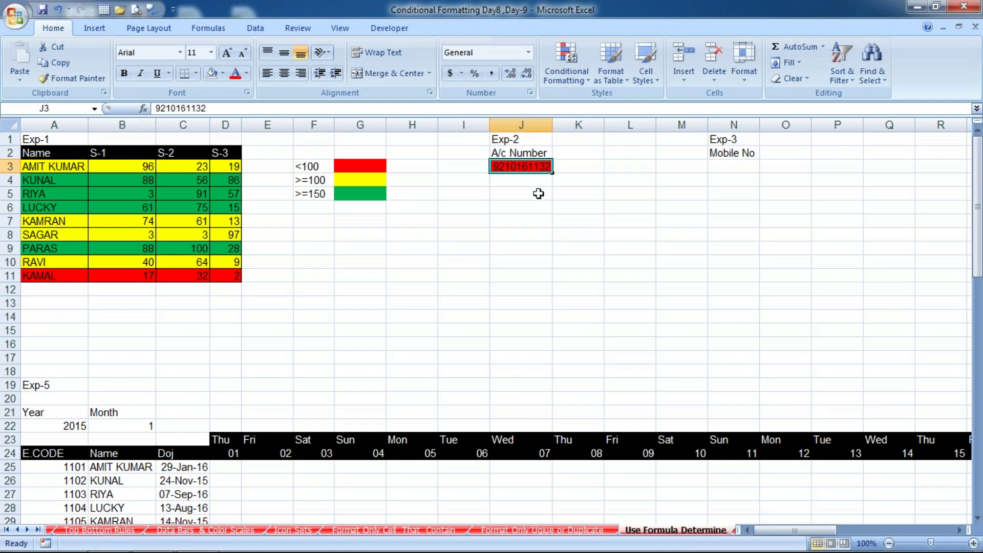
Edit the A/c Number rule to =NOT(ISNUMBER(J3)) and apply it in the Rules Manager.
{"action": "left_click", "coordinate": [568, 81]}
{"action": "left_click", "coordinate": [596, 288]}
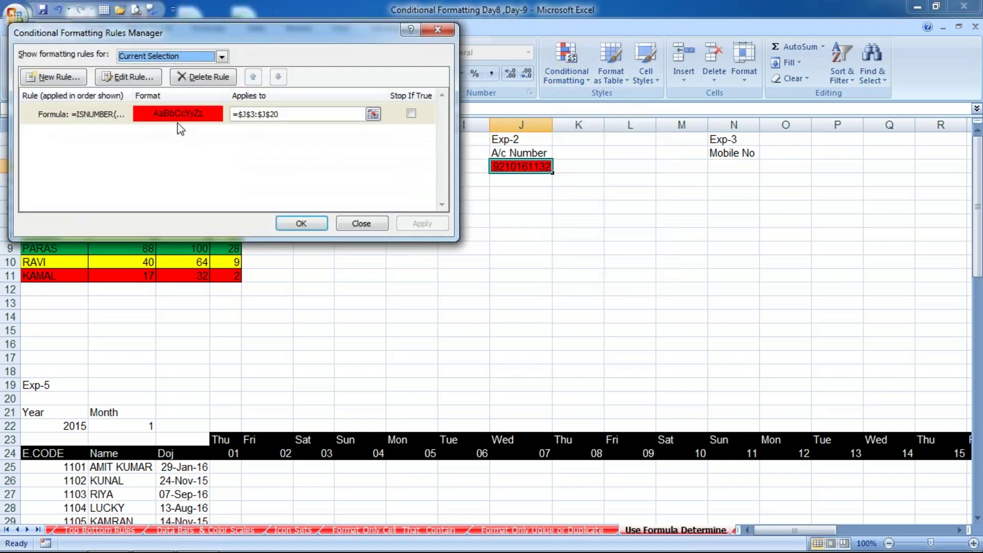
{"action": "double_click", "coordinate": [155, 115]}
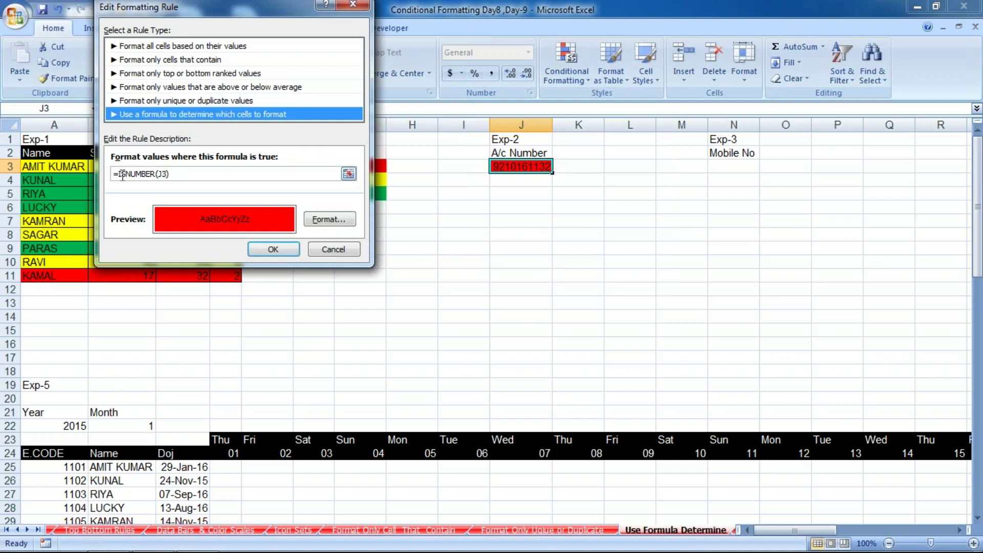
{"action": "left_click", "coordinate": [118, 175]}
{"action": "type", "text": "NOT"}
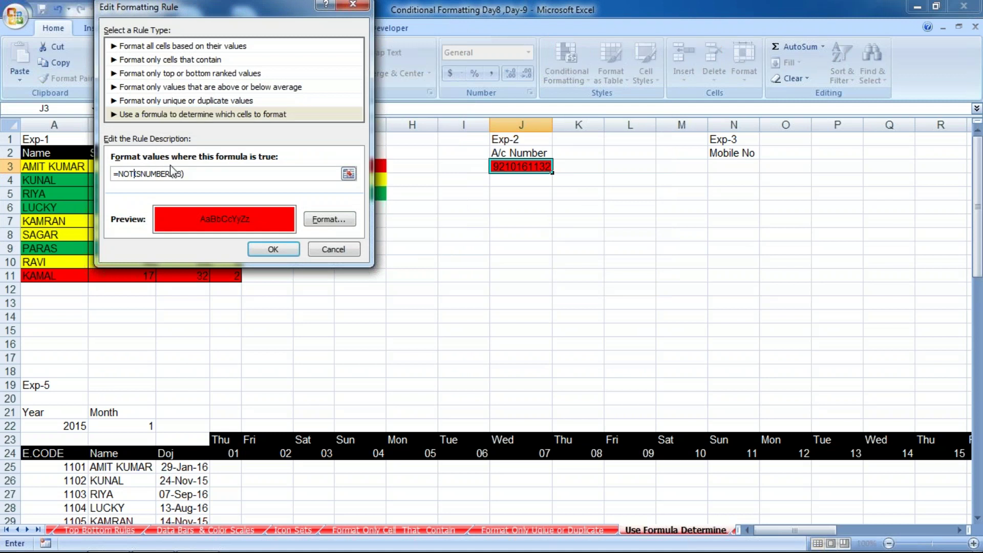
{"action": "type", "text": "("}
{"action": "left_click", "coordinate": [190, 177]}
{"action": "type", "text": ")"}
{"action": "key", "text": "Return"}
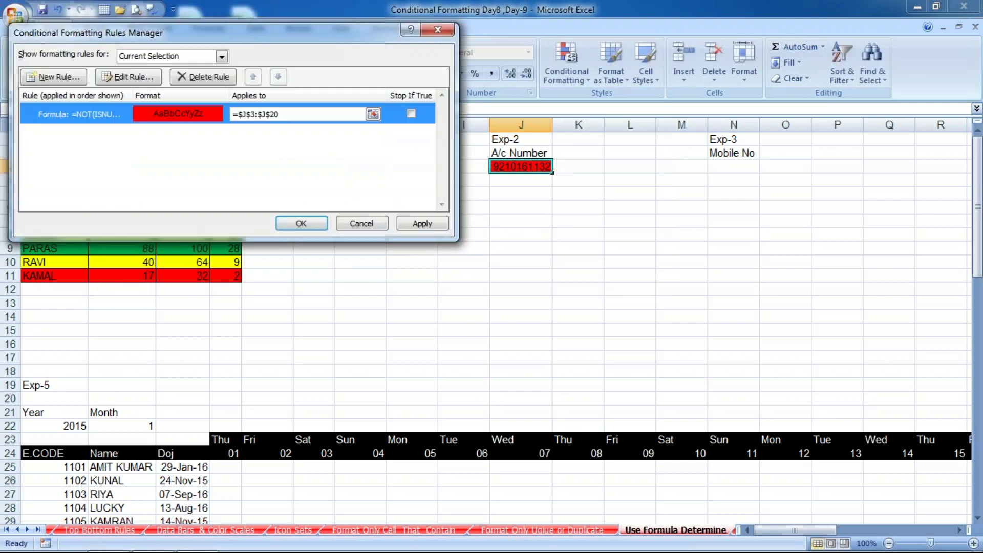
{"action": "left_click", "coordinate": [422, 224]}
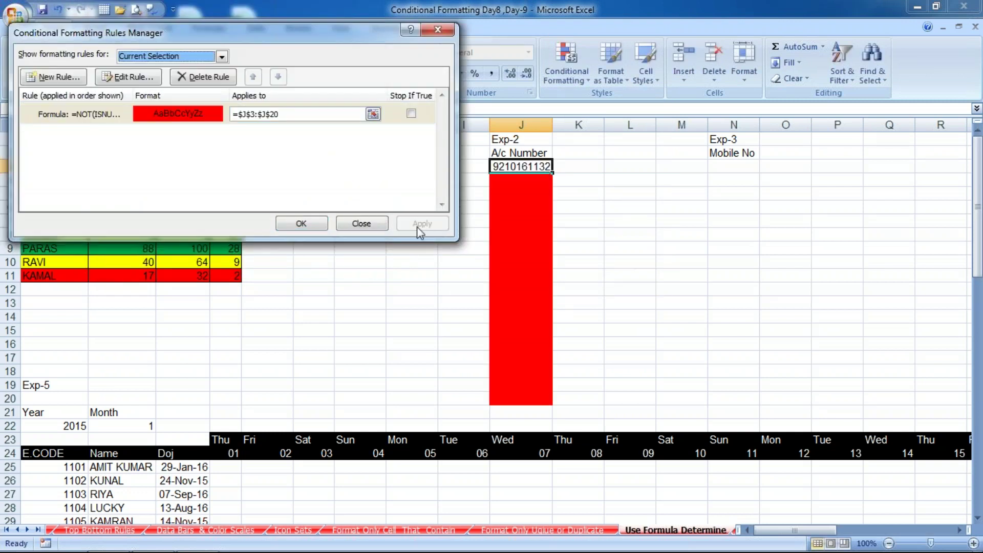
{"action": "left_click", "coordinate": [314, 228]}
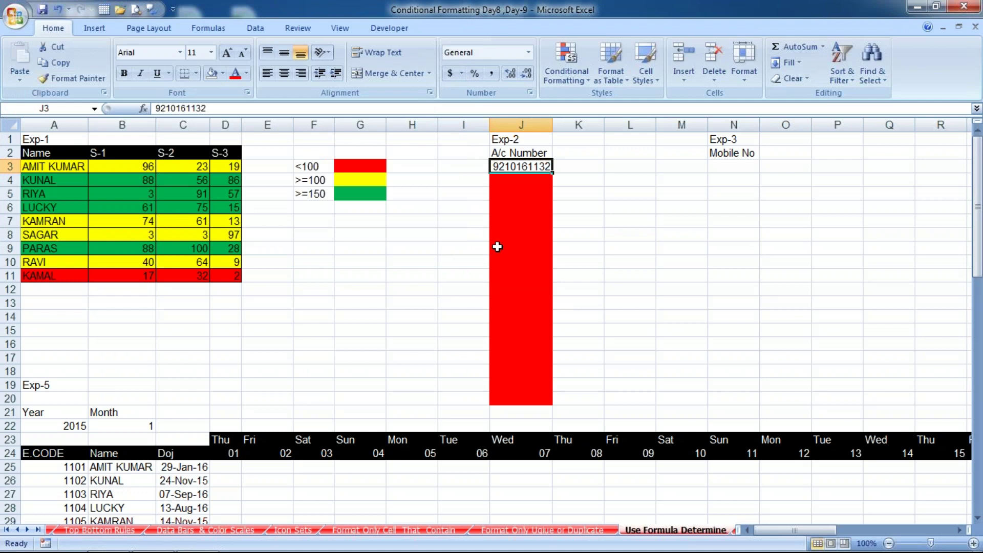
{"action": "left_click", "coordinate": [519, 184]}
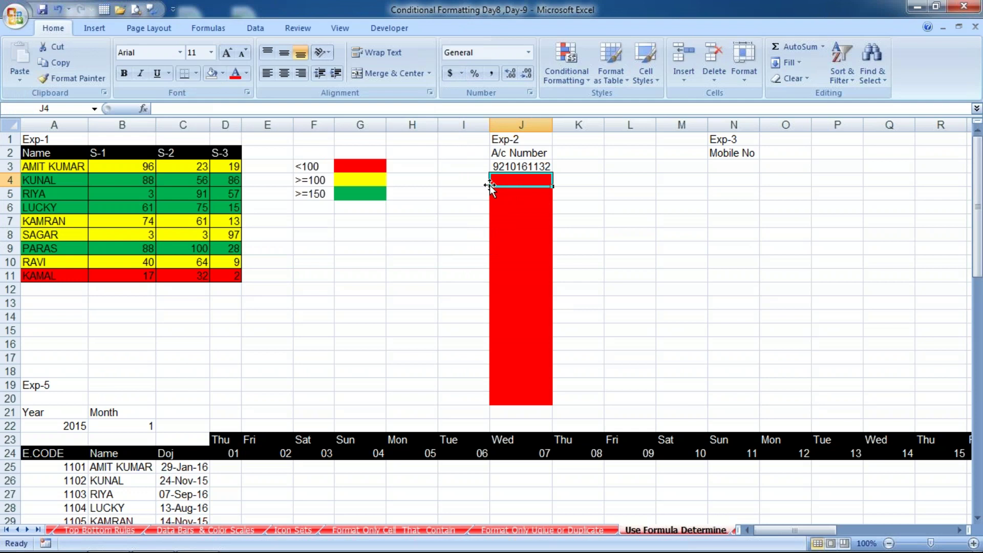
Enter AD in J4 to confirm non-numbers stay red, then select N3.
{"action": "type", "text": "AD"}
{"action": "key", "text": "Return"}
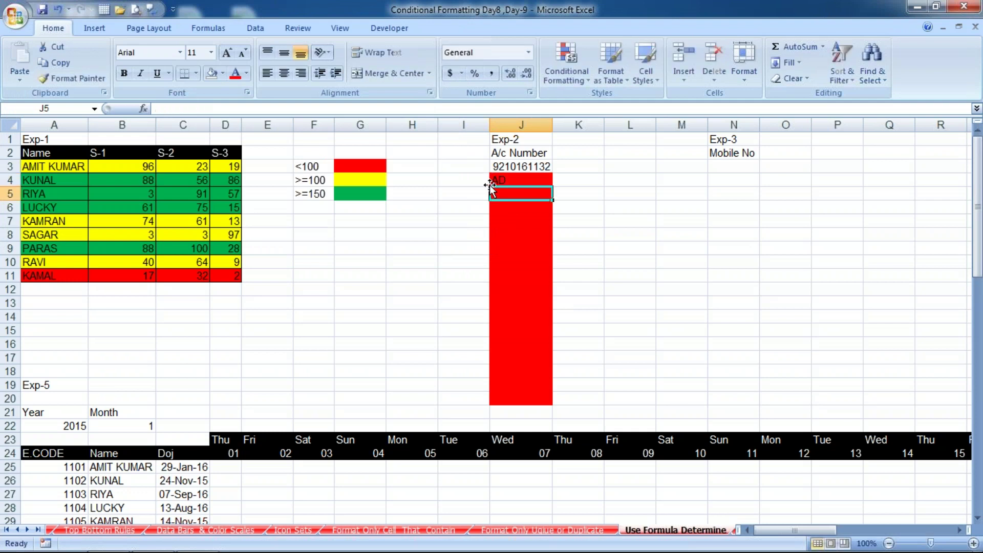
{"action": "key", "text": "Up"}
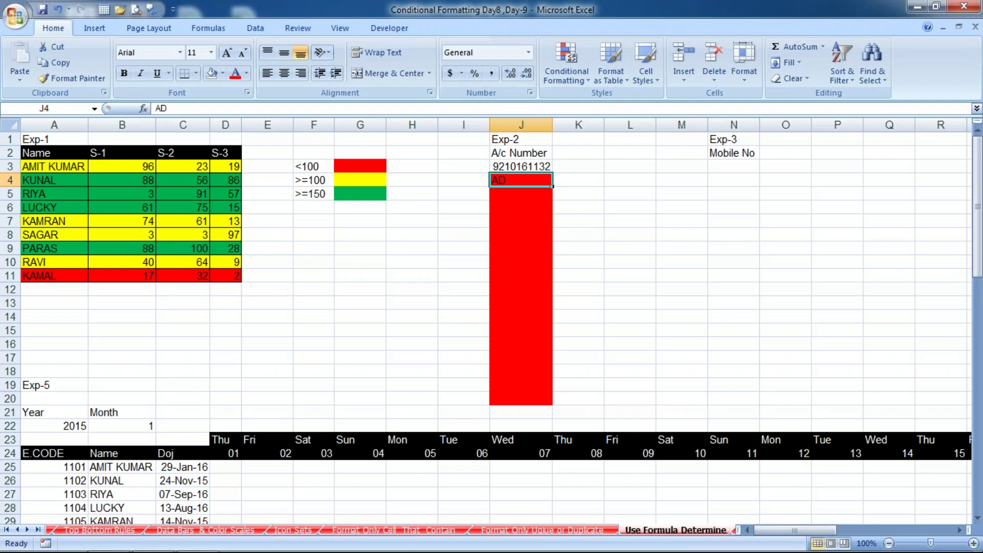
{"action": "left_click", "coordinate": [745, 168]}
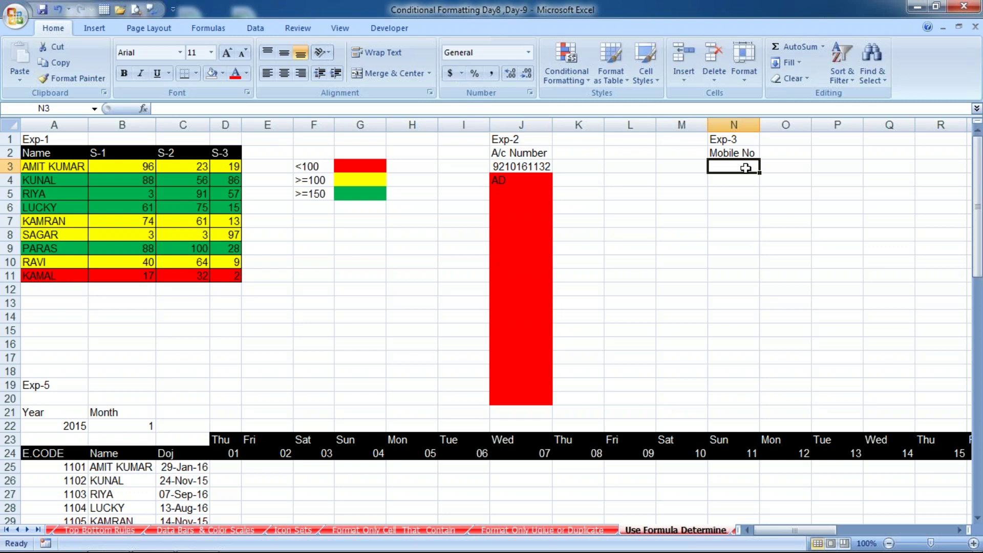
Enter a 10-digit mobile number in N3.
{"action": "key", "text": "Right"}
{"action": "type", "text": "LEN"}
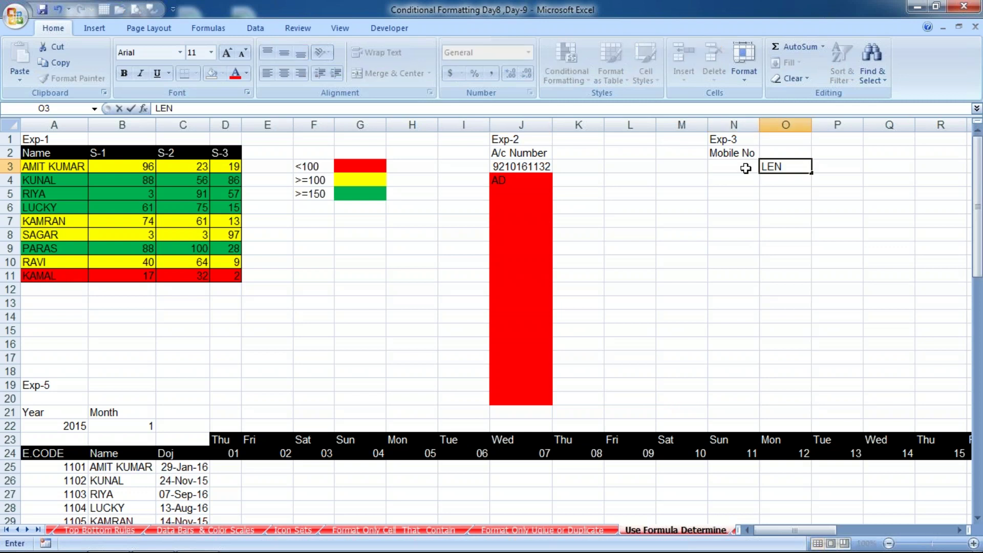
{"action": "key", "text": "Escape"}
{"action": "left_click", "coordinate": [745, 167]}
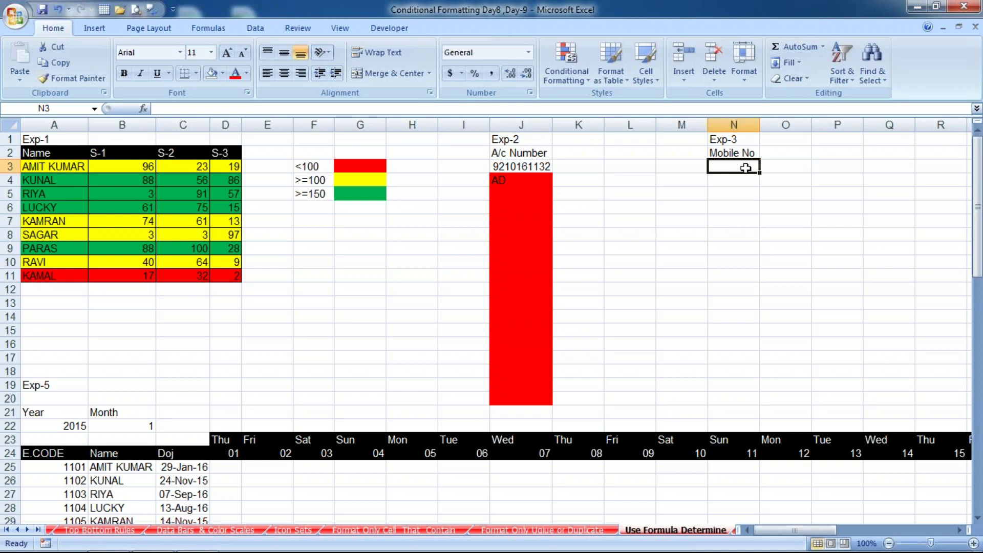
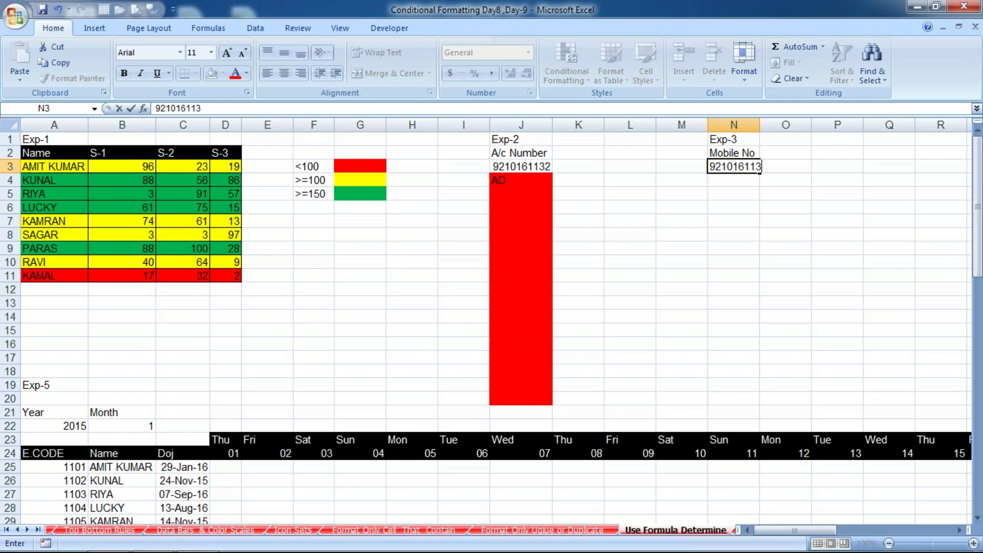
{"action": "key", "text": "Return"}
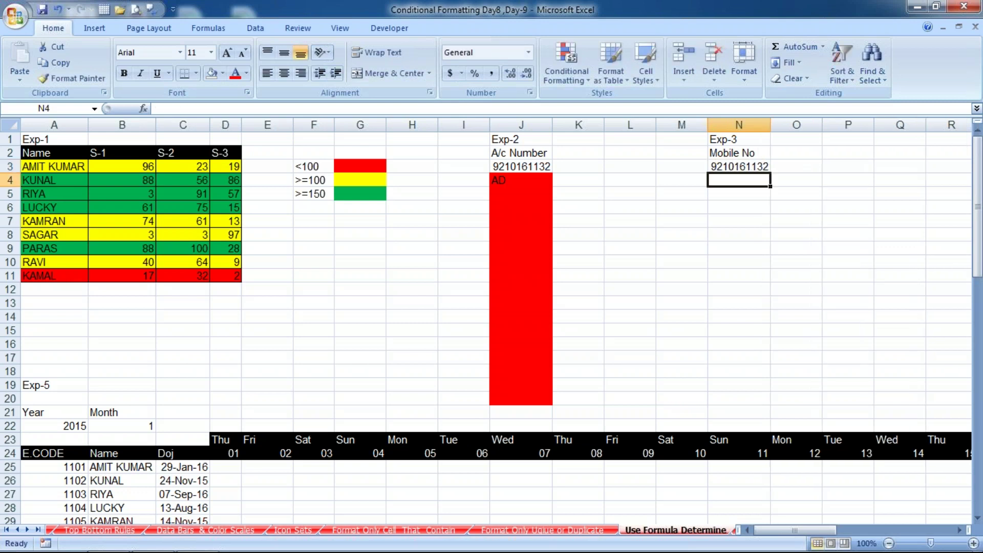
Put =LEN(N3) in O3 to show the number's length of 10.
{"action": "left_click", "coordinate": [797, 164]}
{"action": "type", "text": "="}
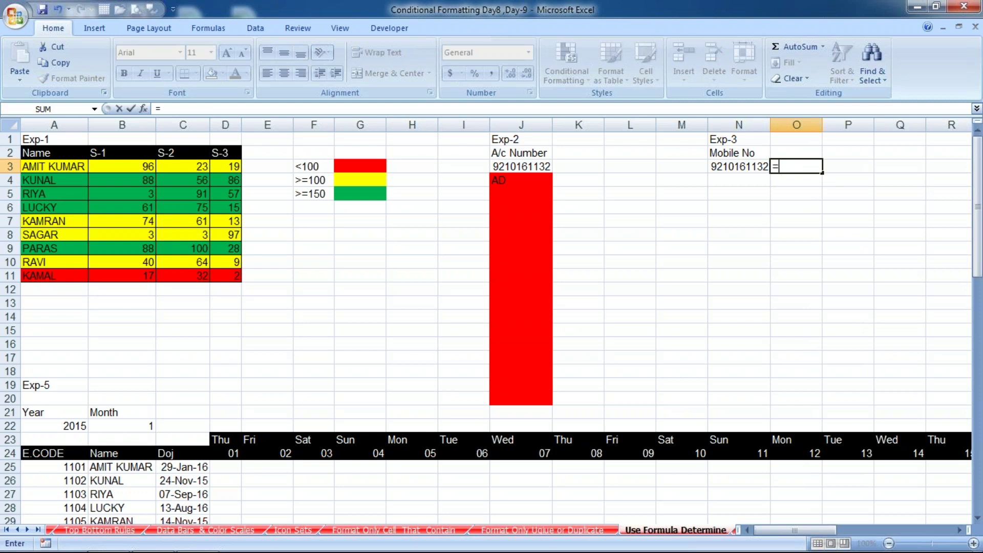
{"action": "type", "text": "LEN(N3"}
{"action": "key", "text": "Return"}
{"action": "key", "text": "Up"}
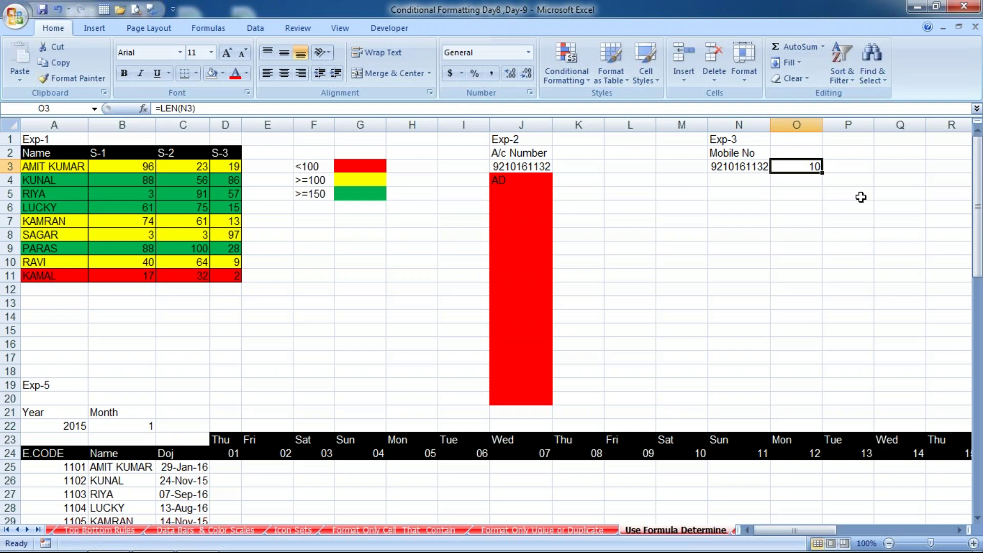
{"action": "key", "text": "Left"}
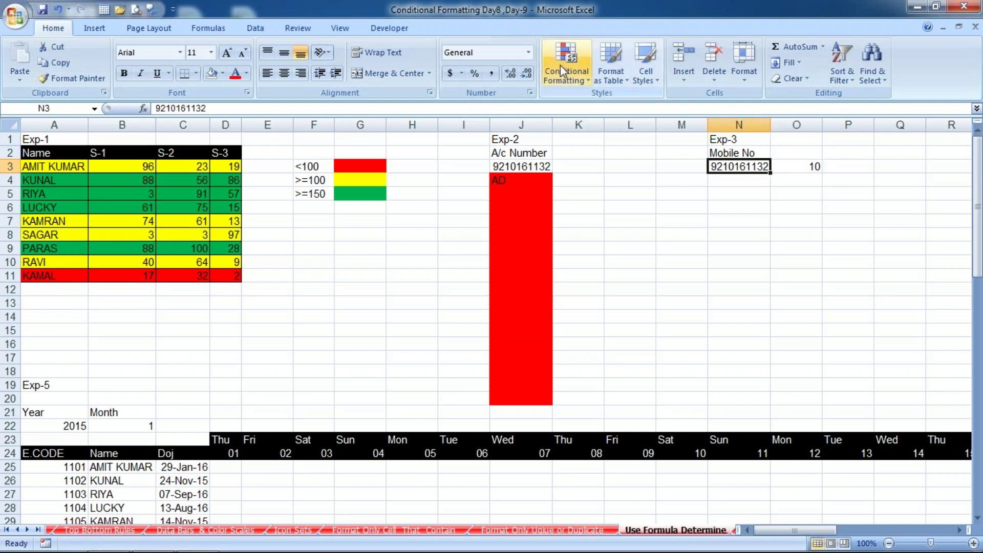
Create a formula-based rule for N3 with =LEN(N3)<>10 using a relative reference.
{"action": "left_click", "coordinate": [560, 64]}
{"action": "left_click", "coordinate": [586, 257]}
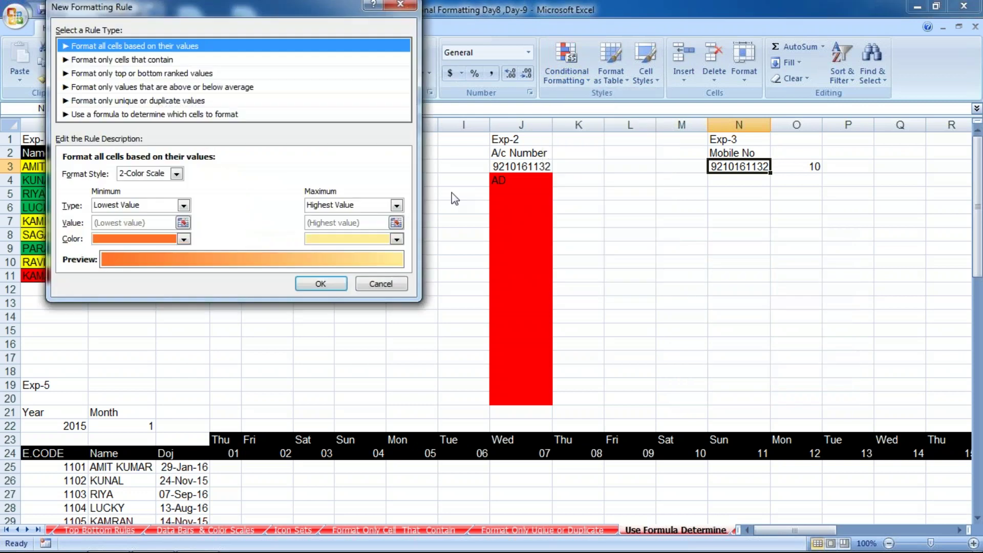
{"action": "left_click", "coordinate": [156, 114]}
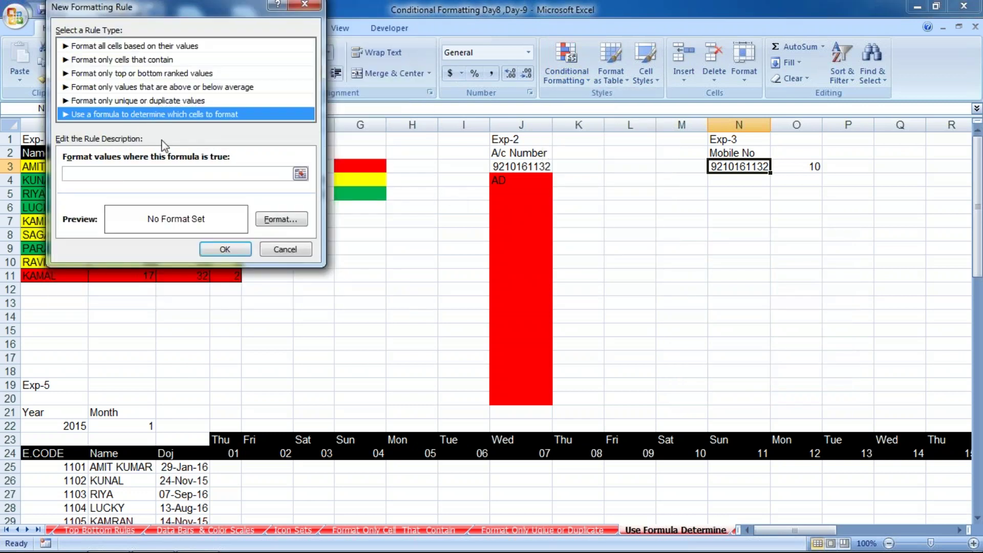
{"action": "left_click", "coordinate": [167, 174]}
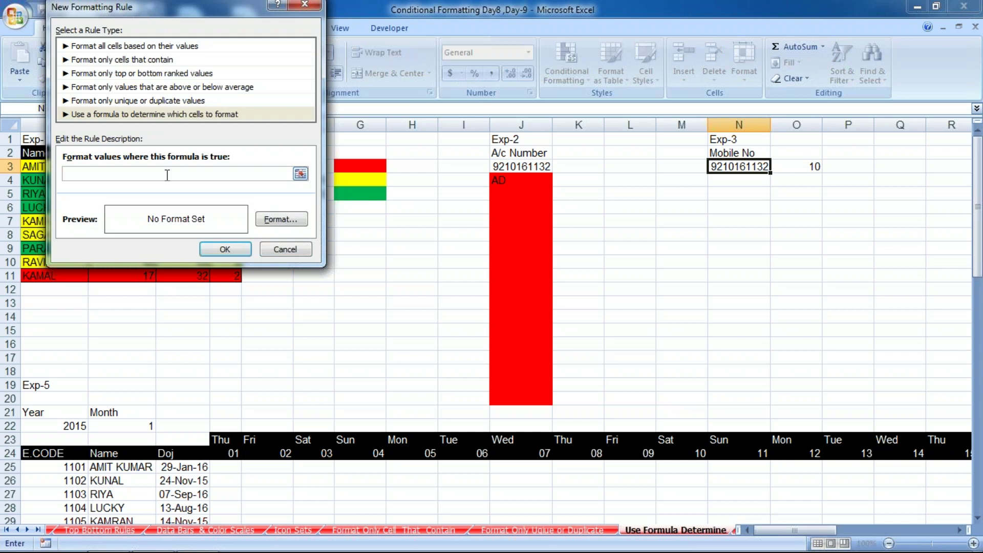
{"action": "type", "text": "=LE"}
{"action": "type", "text": "N("}
{"action": "left_click", "coordinate": [714, 168]}
{"action": "type", "text": ")<>10"}
{"action": "double_click", "coordinate": [100, 173]}
{"action": "key", "text": "F4"}
{"action": "key", "text": "F4"}
{"action": "key", "text": "F4"}
Give the rule a red fill and confirm it.
{"action": "left_click", "coordinate": [282, 219]}
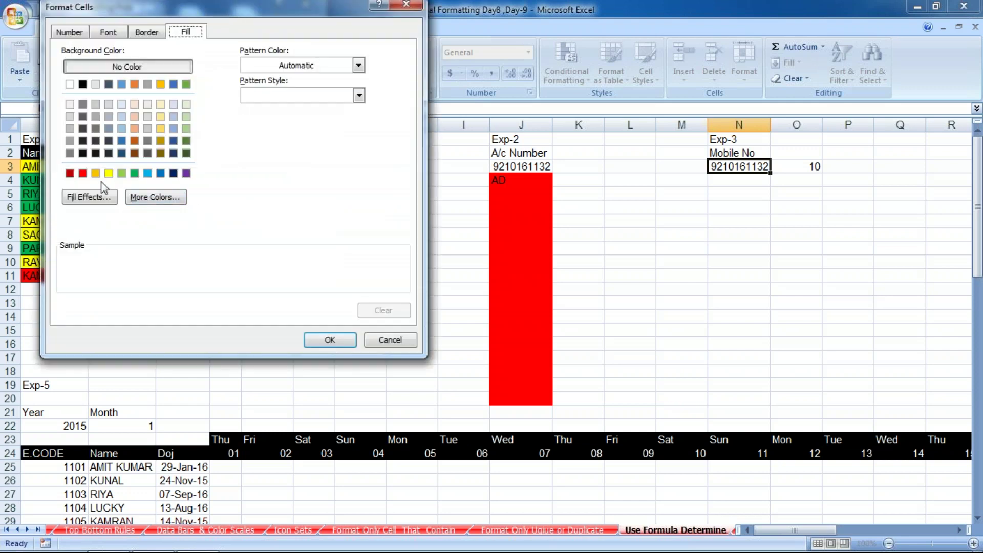
{"action": "left_click", "coordinate": [83, 174]}
{"action": "left_click", "coordinate": [325, 340]}
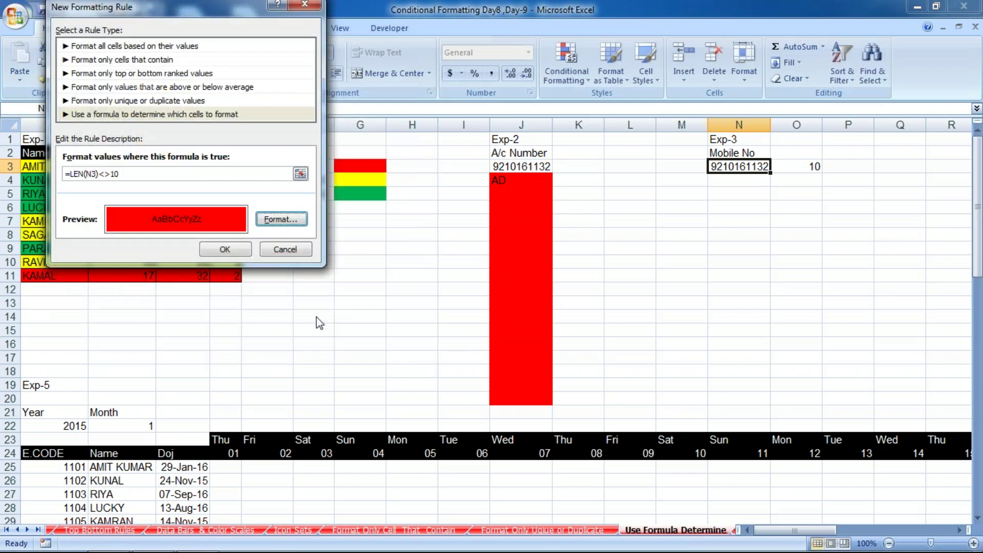
{"action": "left_click", "coordinate": [225, 249]}
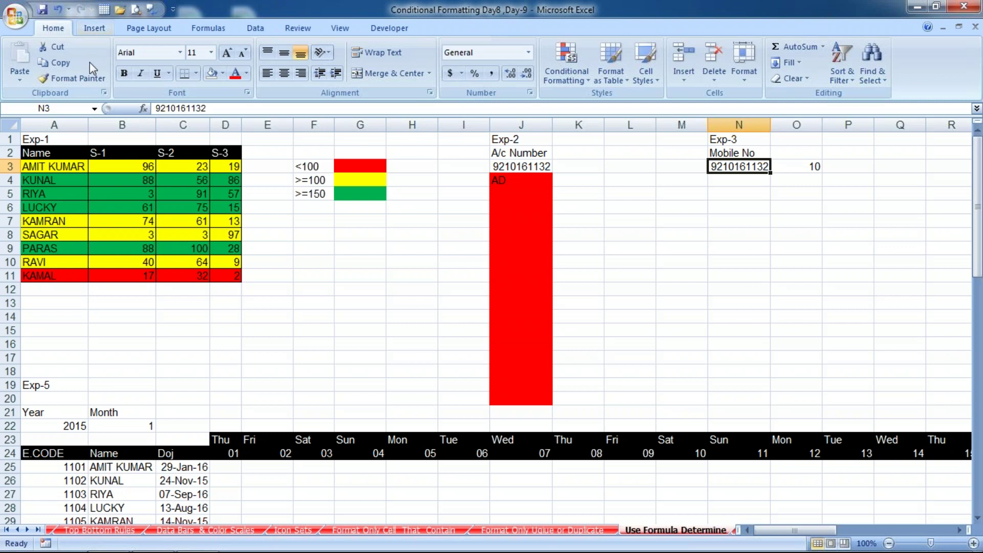
Format-paint N3's LEN rule down to N12.
{"action": "left_click", "coordinate": [71, 77]}
{"action": "left_click_drag", "start_coordinate": [739, 167], "coordinate": [739, 289]}
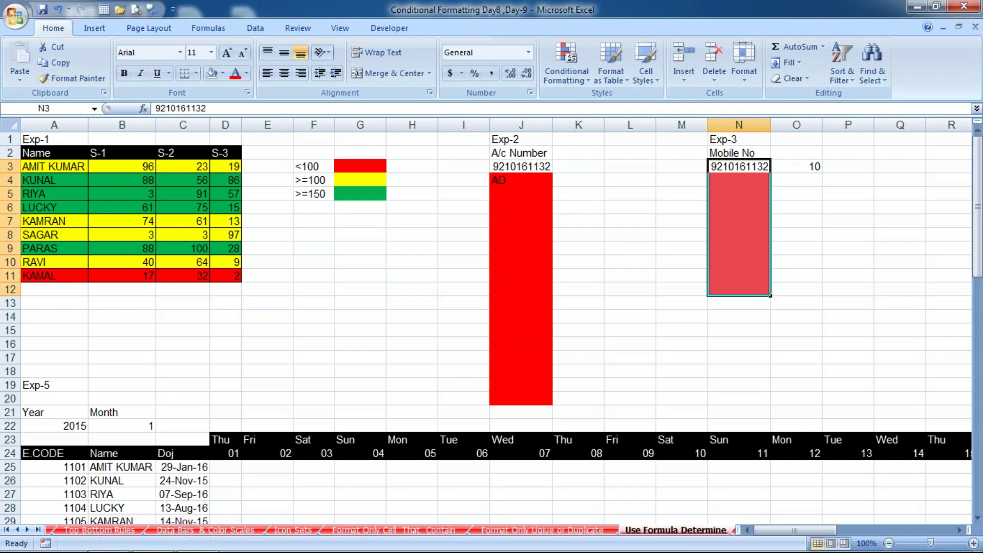
{"action": "left_click", "coordinate": [739, 220]}
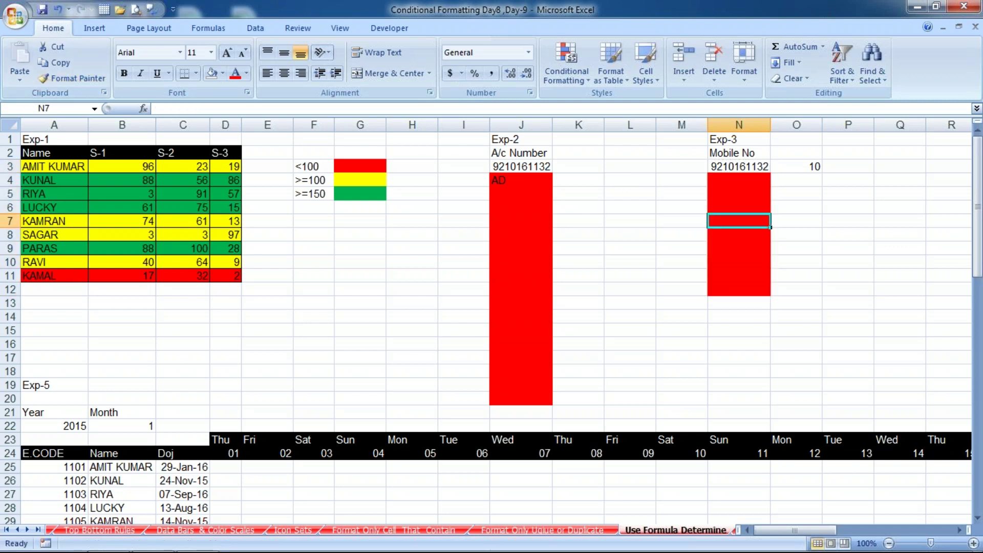
{"action": "left_click", "coordinate": [736, 179]}
{"action": "left_click", "coordinate": [737, 169]}
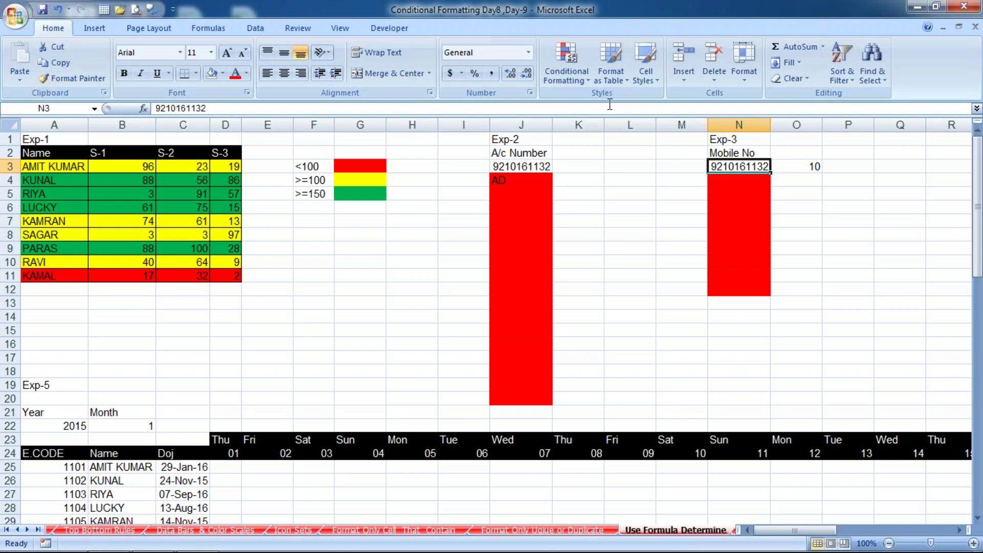
Inspect the =LEN(N3)<>10 rule in Manage Rules and close it unchanged.
{"action": "left_click", "coordinate": [565, 85]}
{"action": "left_click", "coordinate": [606, 287]}
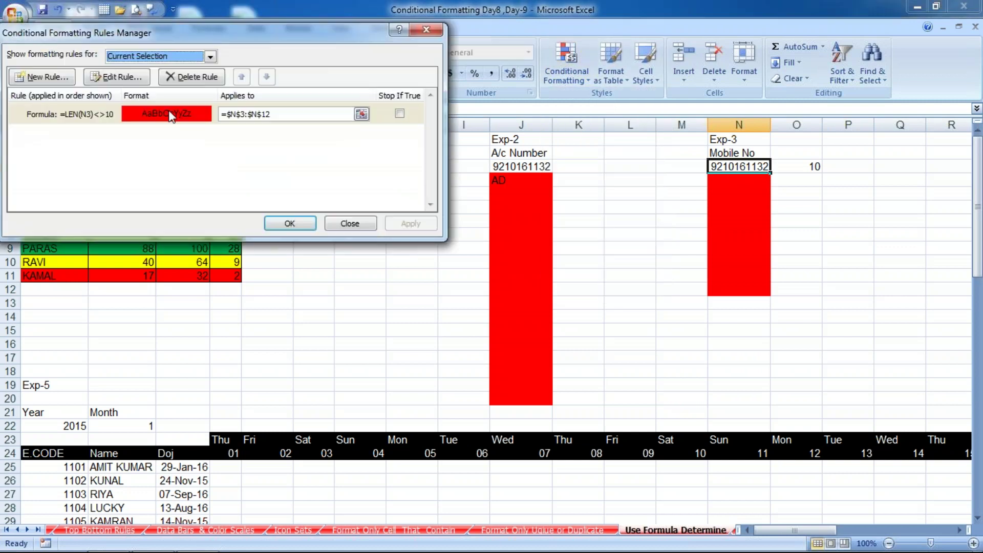
{"action": "double_click", "coordinate": [169, 114]}
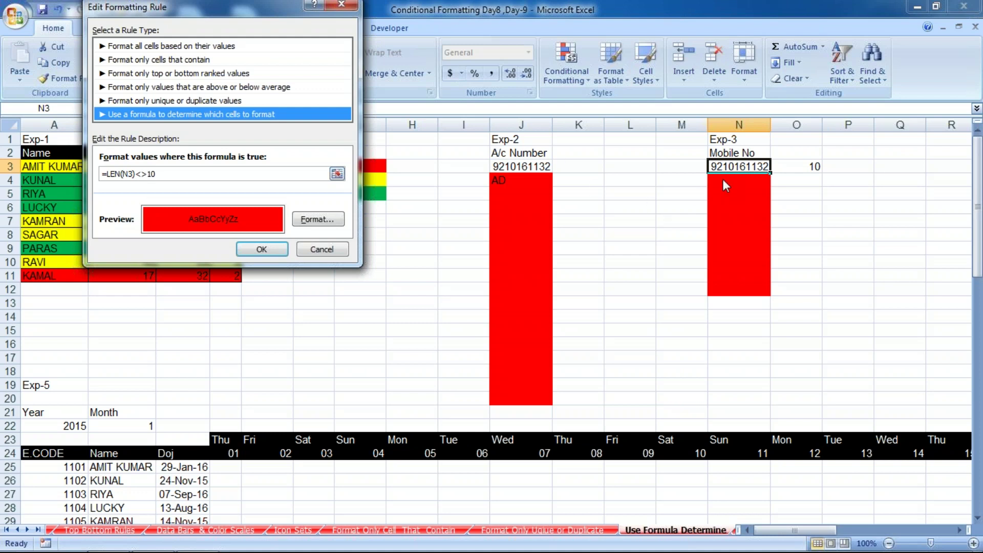
{"action": "key", "text": "Return"}
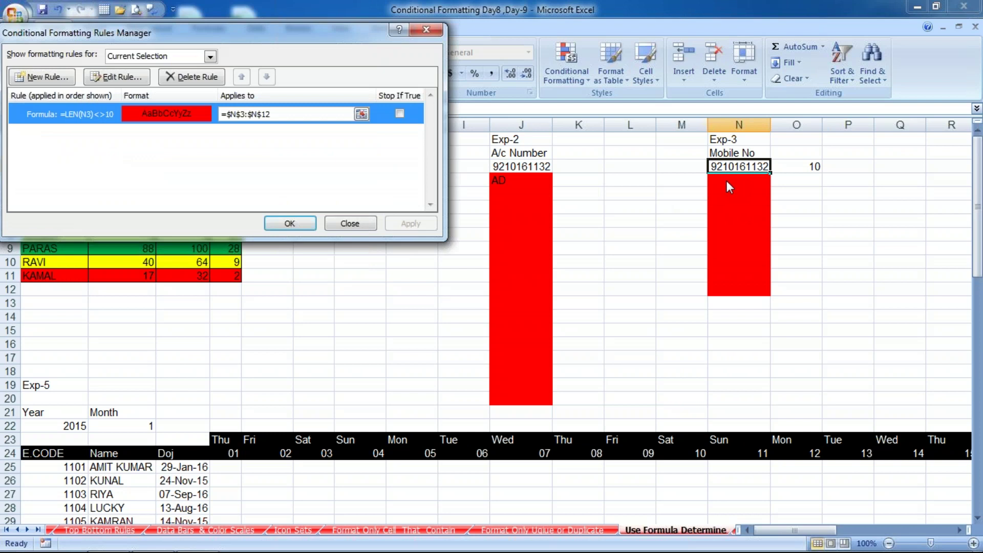
{"action": "key", "text": "Return"}
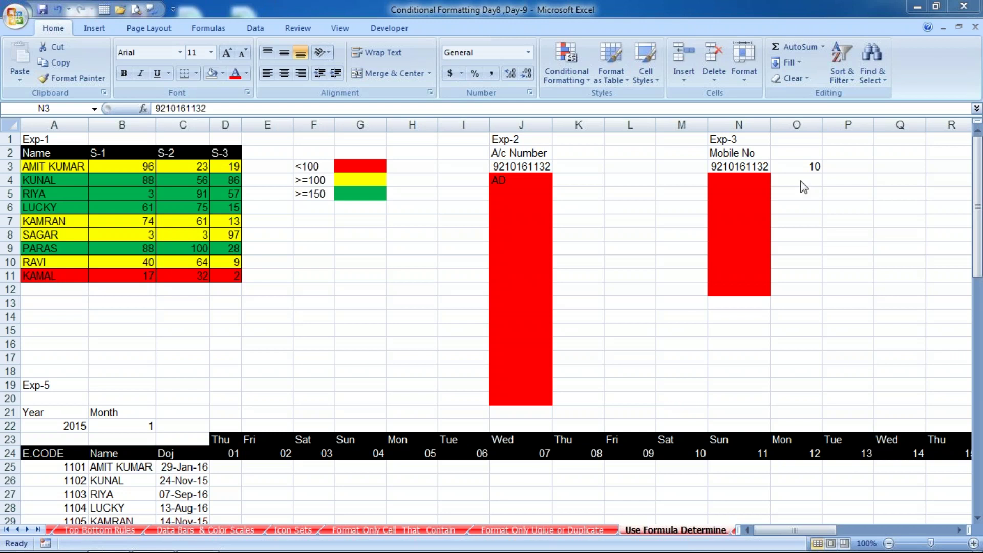
{"action": "left_click", "coordinate": [732, 193]}
Enter =LEN(N4) in O4 and fill it down to O12.
{"action": "left_click", "coordinate": [816, 177]}
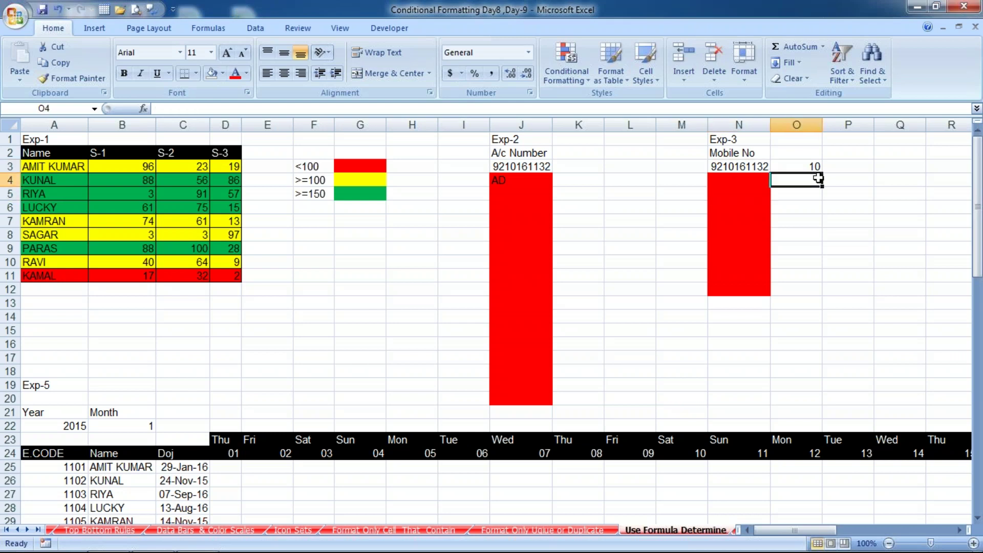
{"action": "type", "text": "=LEN("}
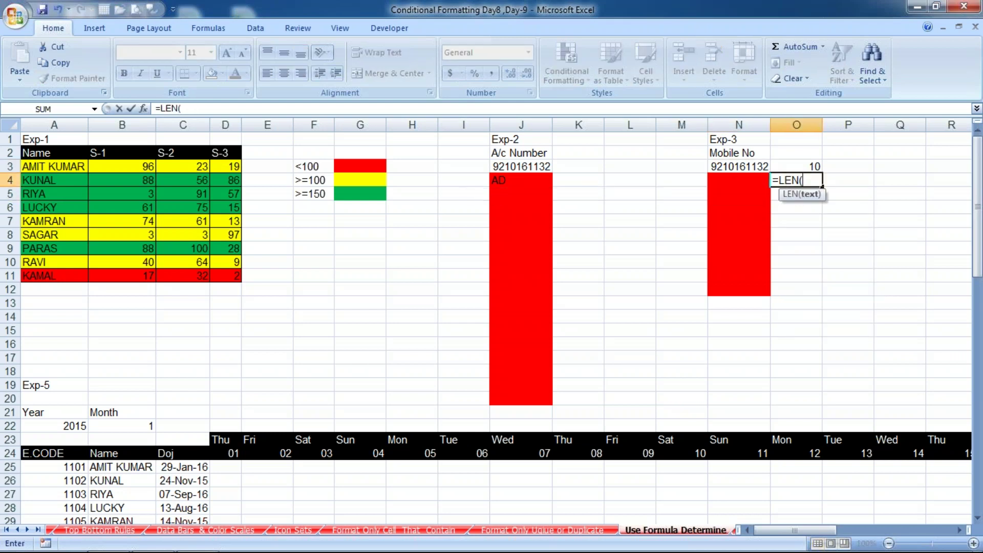
{"action": "type", "text": "N4)"}
{"action": "key", "text": "Return"}
{"action": "key", "text": "Up"}
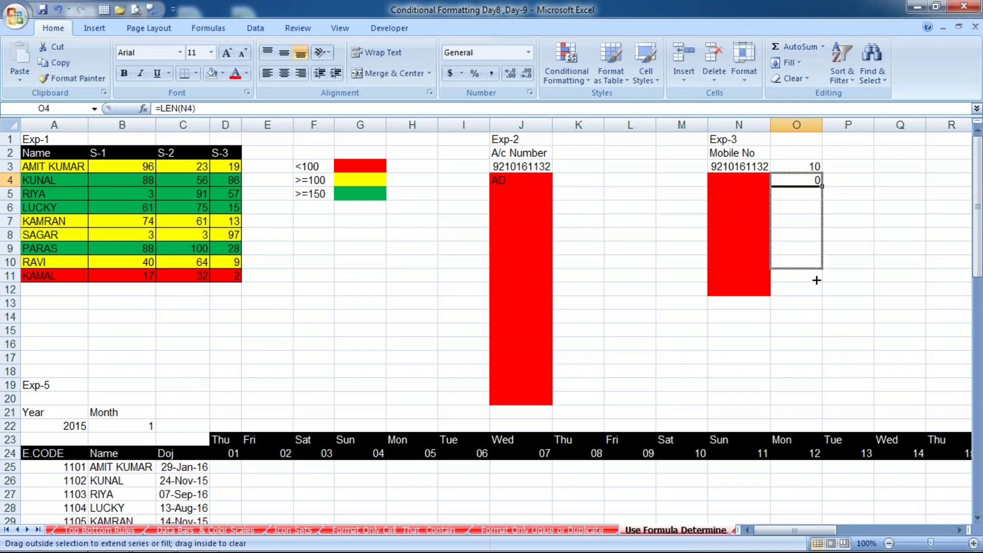
{"action": "left_click_drag", "start_coordinate": [821, 187], "coordinate": [816, 292]}
{"action": "left_click", "coordinate": [849, 239]}
{"action": "left_click", "coordinate": [755, 167]}
Enter =LEN(O4)<>10 in P4 and fill it down to P12.
{"action": "left_click", "coordinate": [850, 178]}
{"action": "type", "text": "=LEN("}
{"action": "key", "text": "Left"}
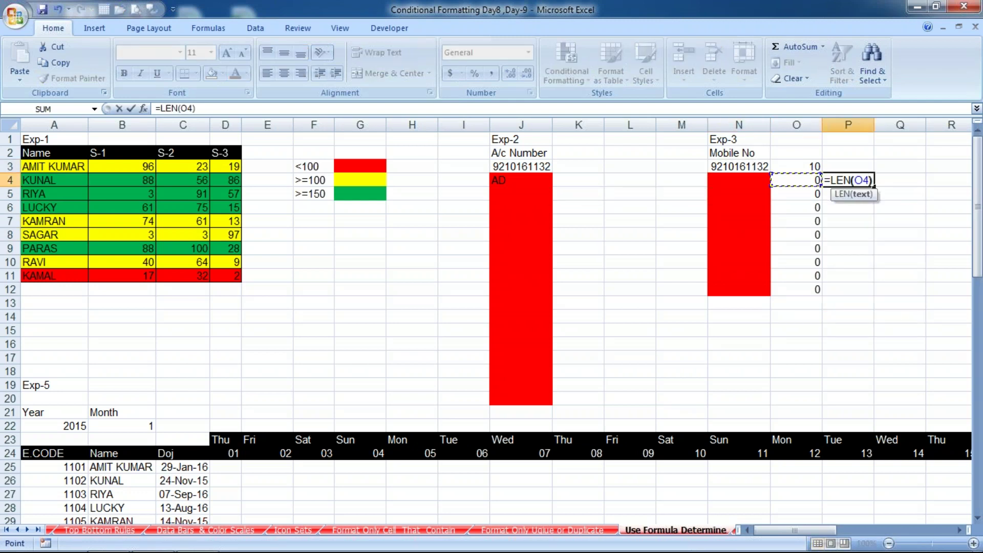
{"action": "type", "text": ")<>10"}
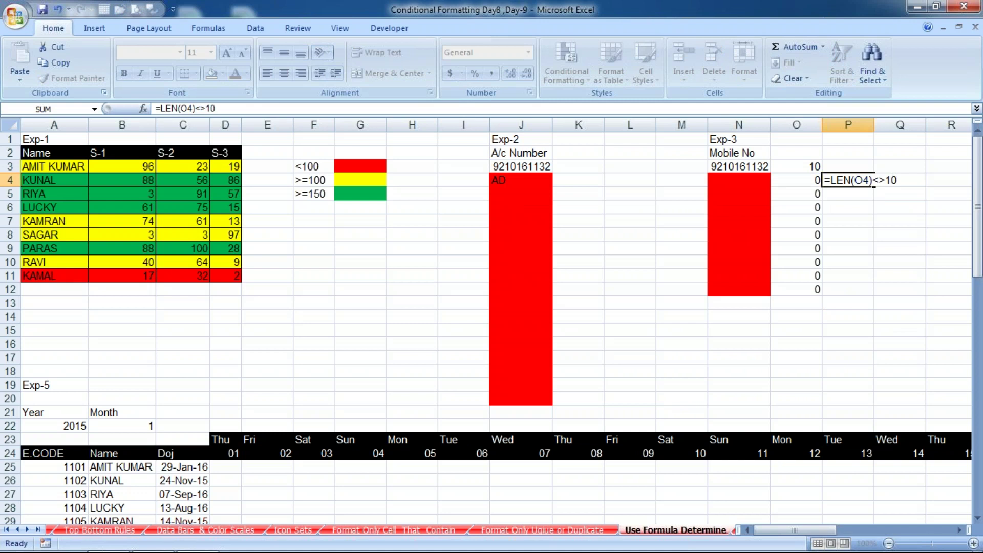
{"action": "key", "text": "Return"}
{"action": "left_click", "coordinate": [868, 181]}
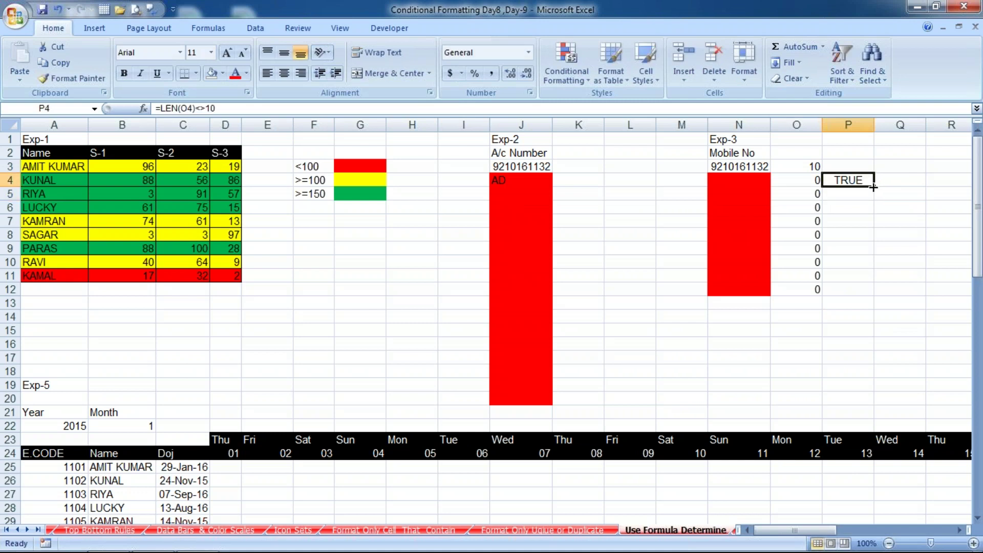
{"action": "left_click_drag", "start_coordinate": [874, 186], "coordinate": [874, 296]}
{"action": "left_click_drag", "start_coordinate": [765, 185], "coordinate": [743, 302]}
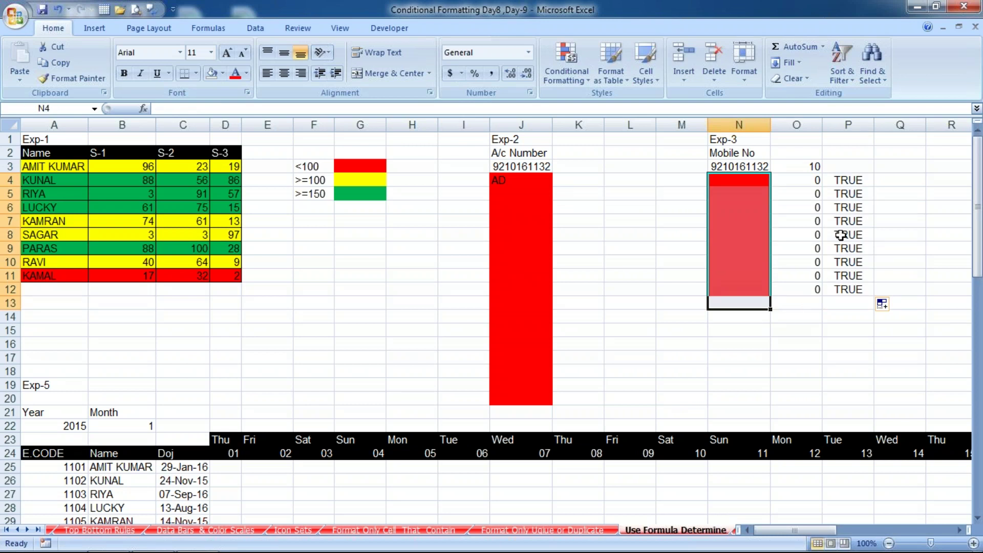
{"action": "scroll", "coordinate": [841, 228], "scroll_direction": "down", "scroll_amount": 2}
Type the labels OR and AND into B40 and B41.
{"action": "scroll", "coordinate": [841, 228], "scroll_direction": "down", "scroll_amount": 4}
{"action": "scroll", "coordinate": [841, 228], "scroll_direction": "down", "scroll_amount": 6}
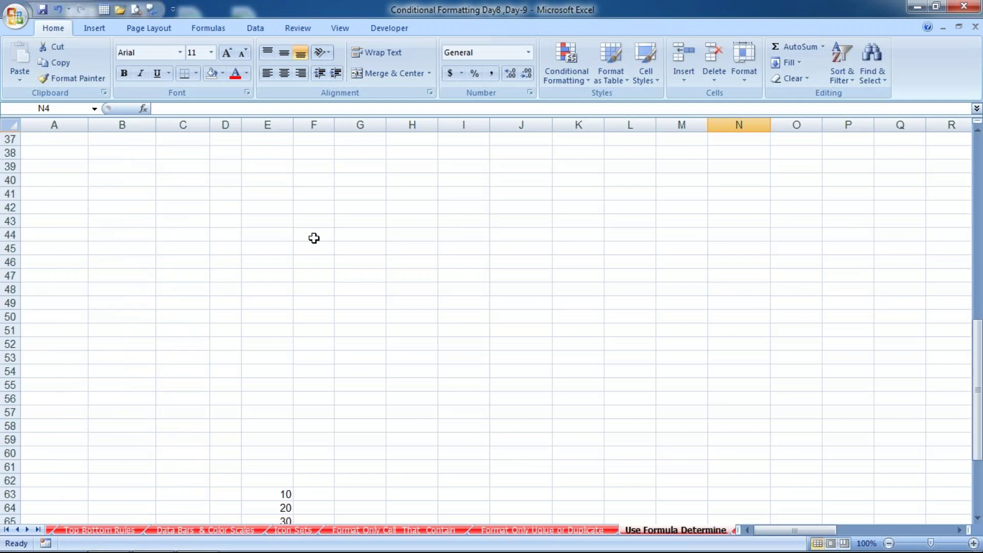
{"action": "left_click", "coordinate": [149, 180]}
{"action": "type", "text": "OR"}
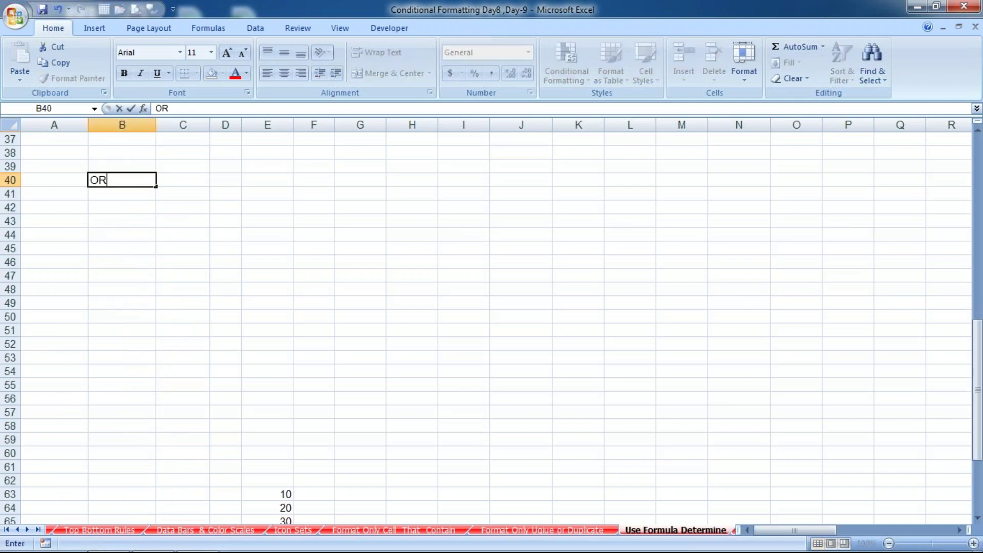
{"action": "key", "text": "Return"}
{"action": "type", "text": "AND"}
{"action": "key", "text": "Return"}
{"action": "key", "text": "Up"}
{"action": "key", "text": "Up"}
{"action": "key", "text": "Right"}
{"action": "key", "text": "Down"}
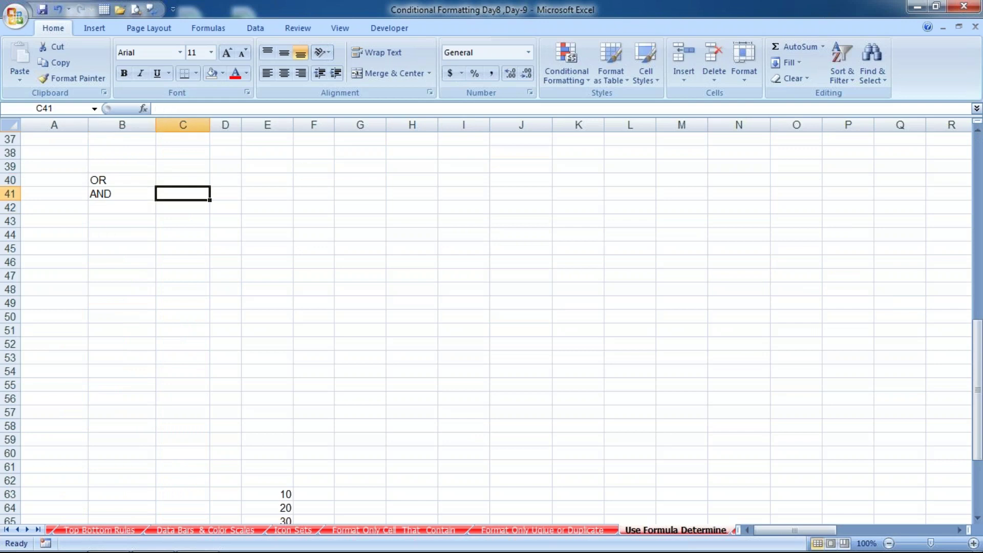
{"action": "left_click", "coordinate": [191, 179]}
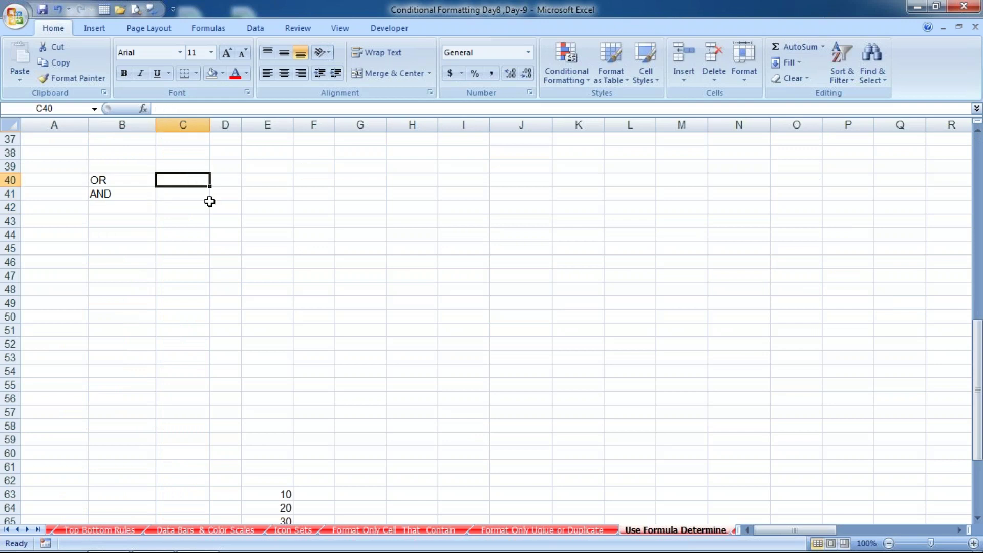
Enter test values 1 in G43, 2 in H43 and 2 in J43.
{"action": "left_click", "coordinate": [361, 222]}
{"action": "type", "text": "1"}
{"action": "key", "text": "Return"}
{"action": "left_click", "coordinate": [412, 221]}
{"action": "type", "text": "2"}
{"action": "key", "text": "Return"}
{"action": "key", "text": "Up"}
{"action": "key", "text": "Right"}
{"action": "key", "text": "Right"}
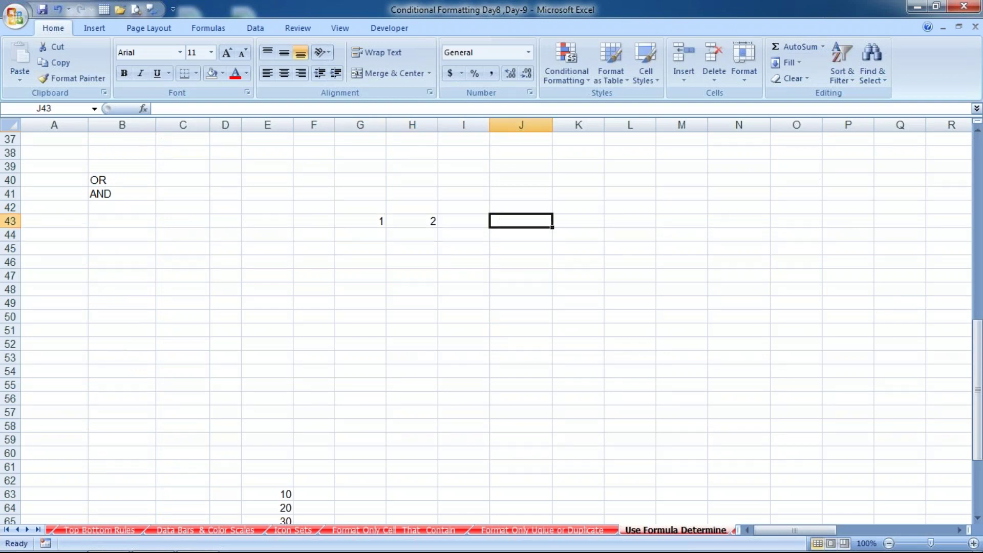
{"action": "type", "text": "="}
{"action": "key", "text": "Escape"}
{"action": "type", "text": "1"}
{"action": "key", "text": "Return"}
{"action": "key", "text": "Up"}
{"action": "type", "text": "2"}
{"action": "key", "text": "Return"}
Select G43:H43, enter 2 in G46, and scroll back to the top.
{"action": "left_click_drag", "start_coordinate": [377, 220], "coordinate": [424, 226]}
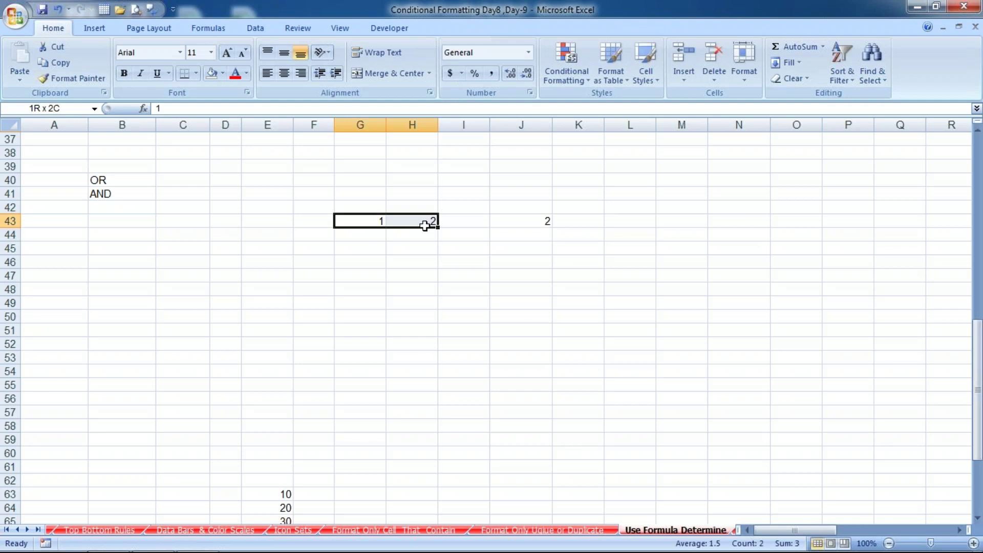
{"action": "left_click", "coordinate": [373, 262]}
{"action": "type", "text": "2"}
{"action": "key", "text": "Return"}
{"action": "scroll", "coordinate": [891, 256], "scroll_direction": "up", "scroll_amount": 8}
{"action": "scroll", "coordinate": [890, 256], "scroll_direction": "up", "scroll_amount": 4}
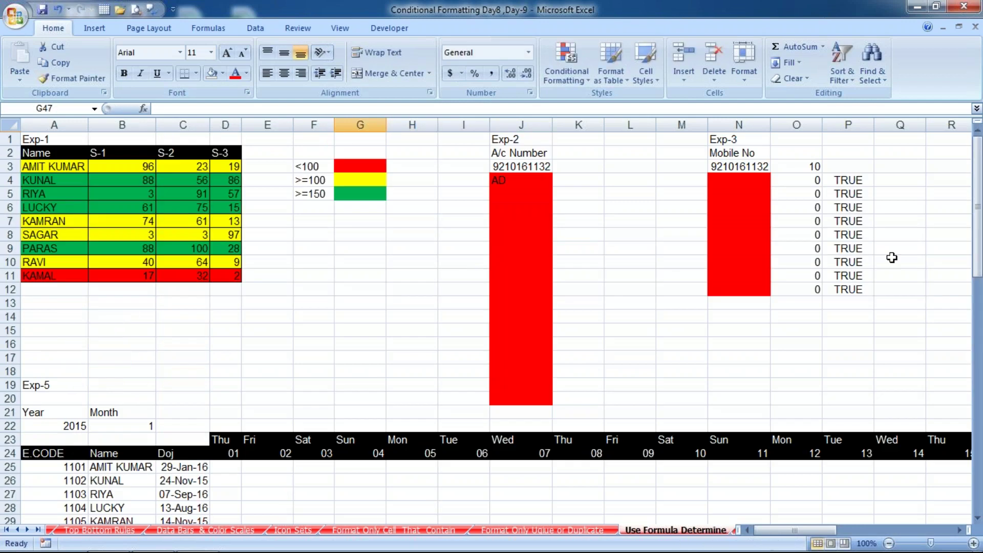
Open the existing LEN(N3)<>10 rule on the Mobile No cells for editing.
{"action": "left_click", "coordinate": [827, 182]}
{"action": "left_click", "coordinate": [754, 180]}
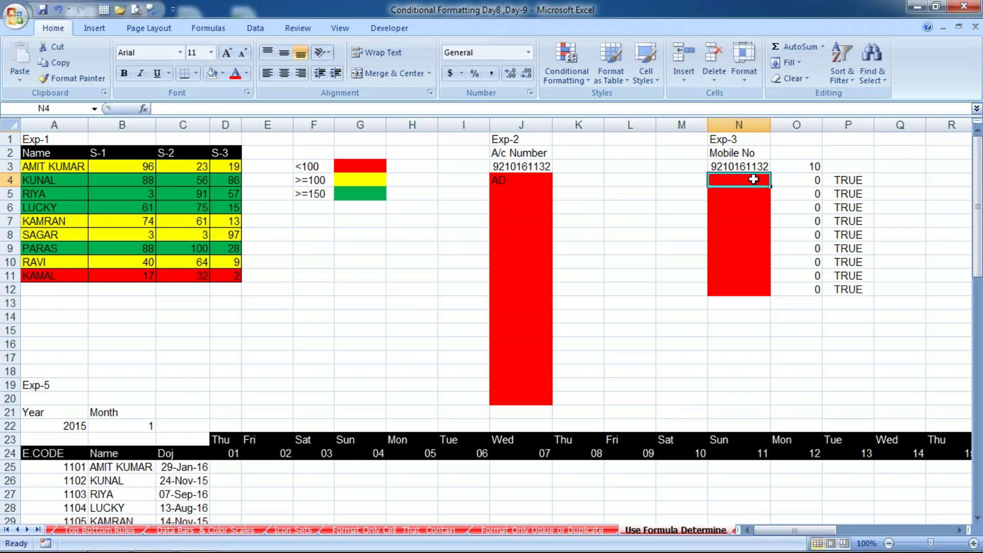
{"action": "left_click", "coordinate": [563, 84]}
{"action": "left_click", "coordinate": [733, 167]}
{"action": "left_click", "coordinate": [566, 71]}
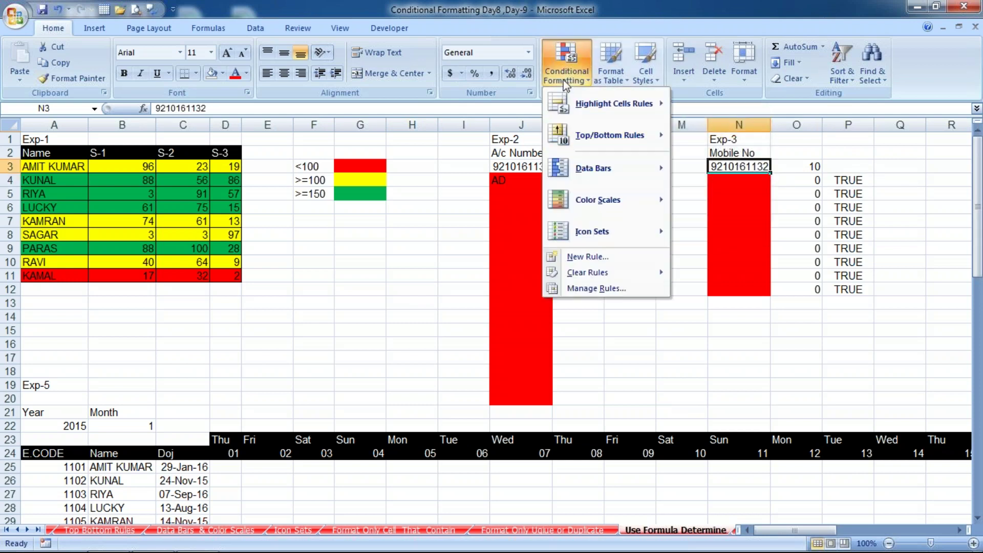
{"action": "left_click", "coordinate": [594, 288]}
{"action": "double_click", "coordinate": [169, 116]}
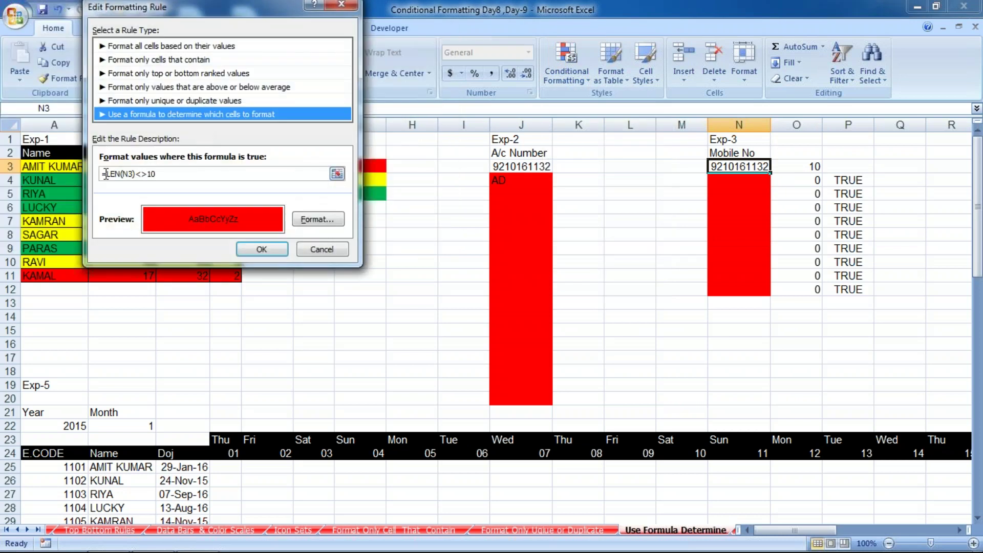
Rewrite the rule formula as =AND(LEN(N3)>0,LEN(N3)<>10) with a relative N3 reference.
{"action": "left_click", "coordinate": [105, 174]}
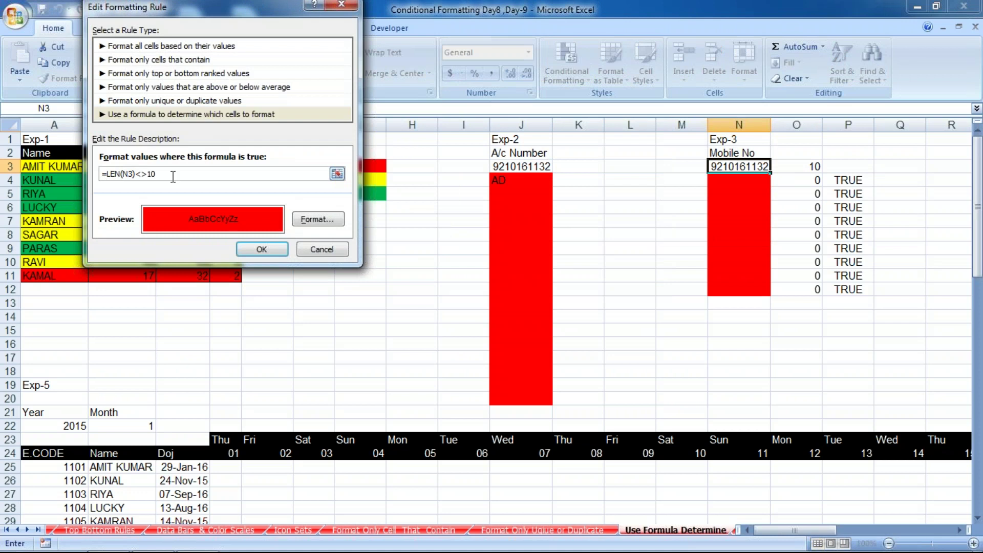
{"action": "type", "text": "AND("}
{"action": "left_click", "coordinate": [726, 164]}
{"action": "key", "text": "BackSpace"}
{"action": "key", "text": "BackSpace"}
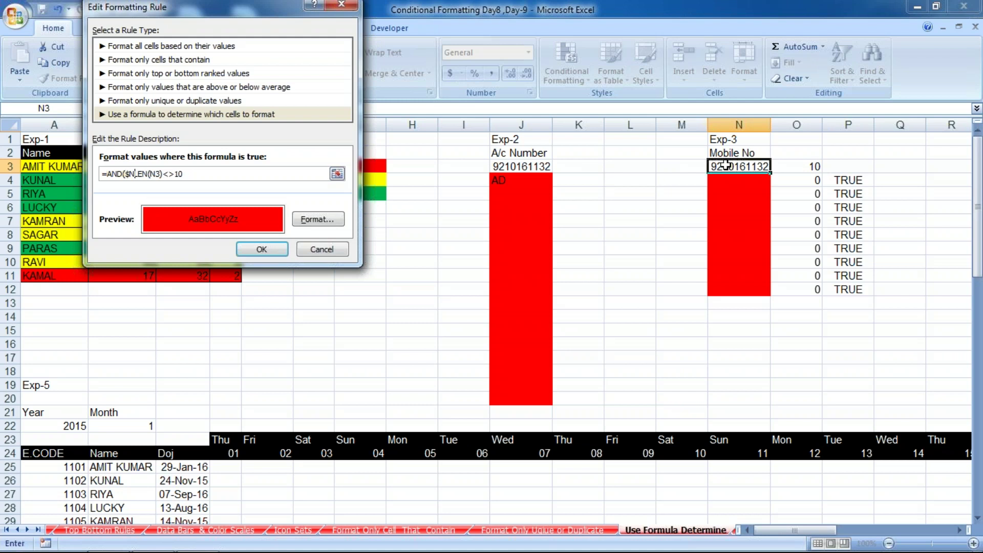
{"action": "key", "text": "BackSpace"}
{"action": "key", "text": "BackSpace"}
{"action": "type", "text": "LEN("}
{"action": "left_click", "coordinate": [726, 165]}
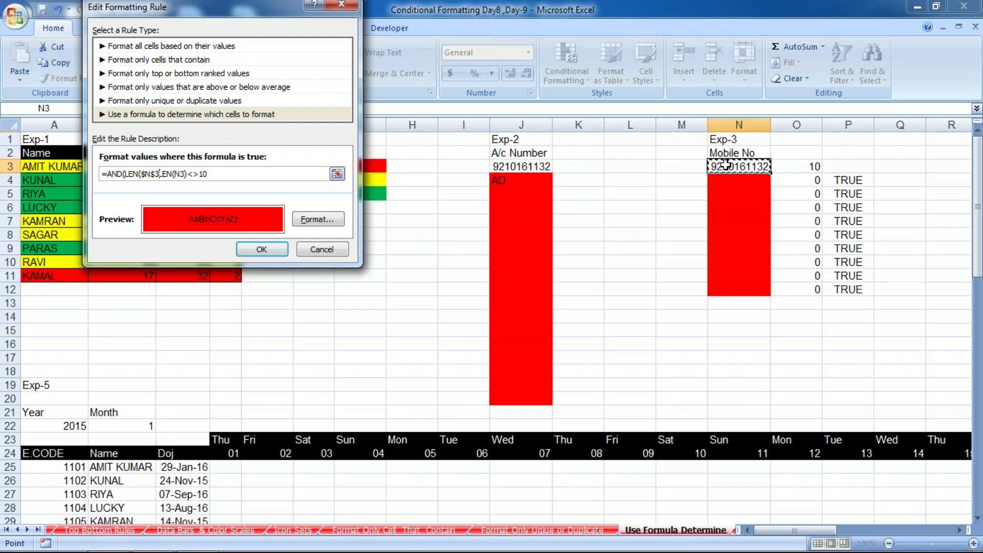
{"action": "type", "text": ")"}
{"action": "type", "text": ">0,"}
{"action": "type", "text": ","}
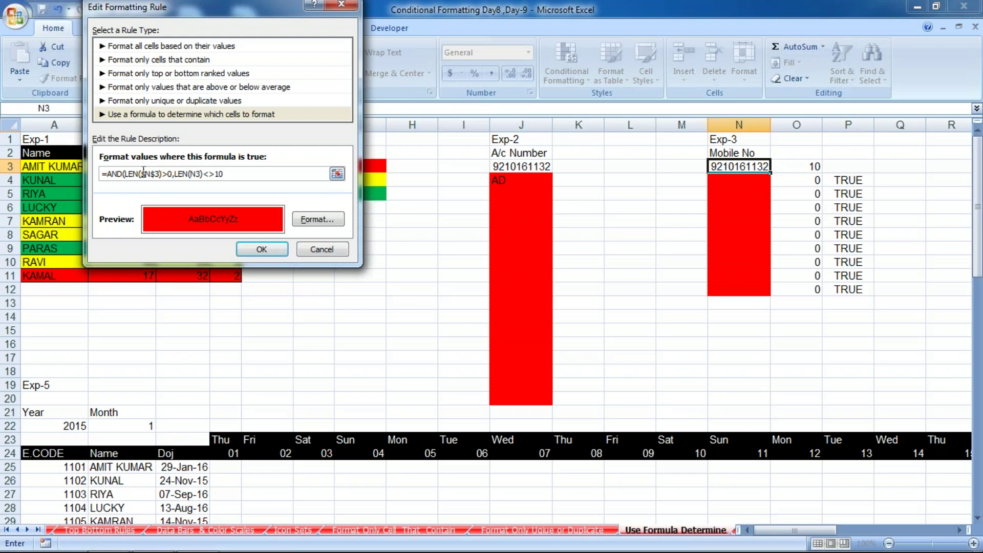
{"action": "double_click", "coordinate": [153, 174]}
{"action": "key", "text": "F4"}
{"action": "key", "text": "F4"}
{"action": "key", "text": "F4"}
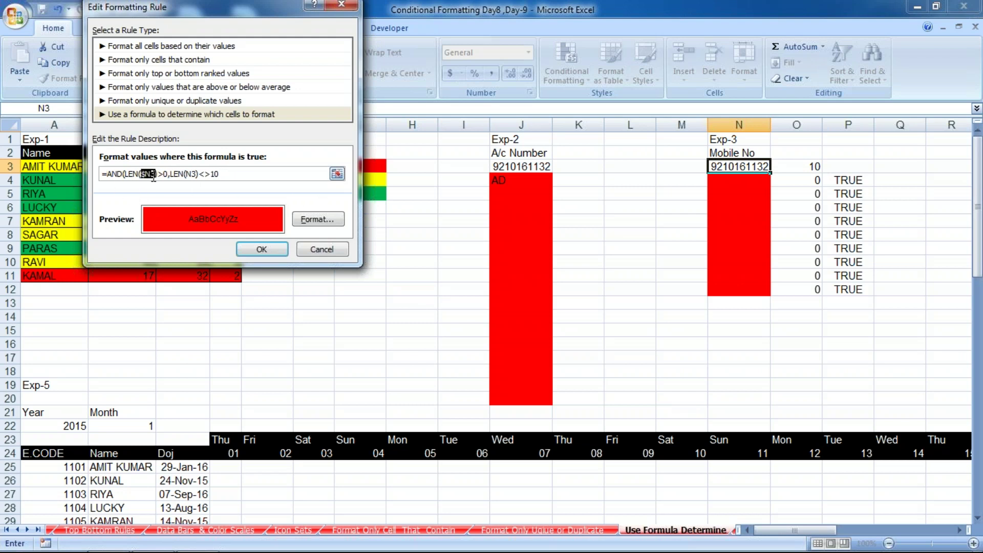
{"action": "left_click", "coordinate": [253, 175]}
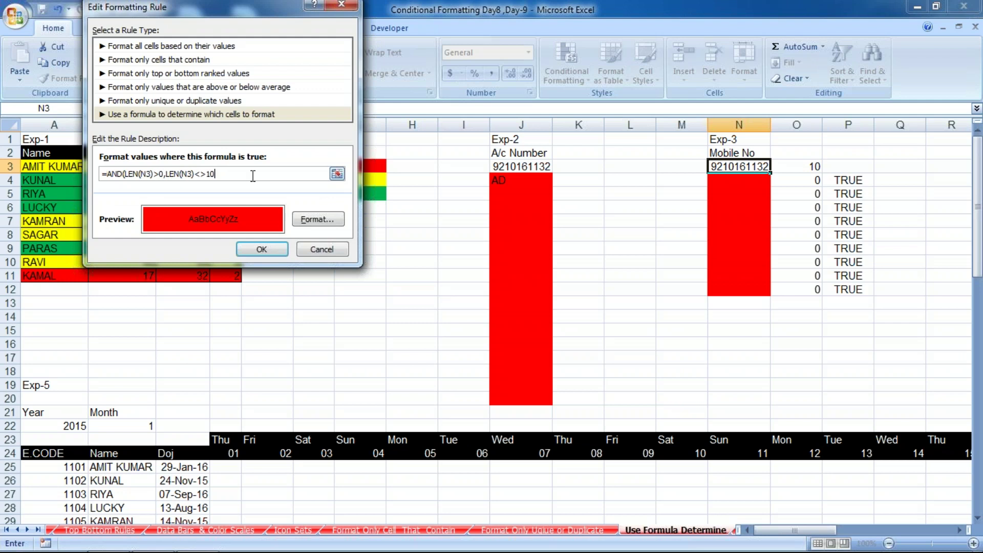
{"action": "type", "text": ")"}
Confirm and apply the updated rule, then select Mobile No cells N3 through N9.
{"action": "left_click", "coordinate": [270, 250]}
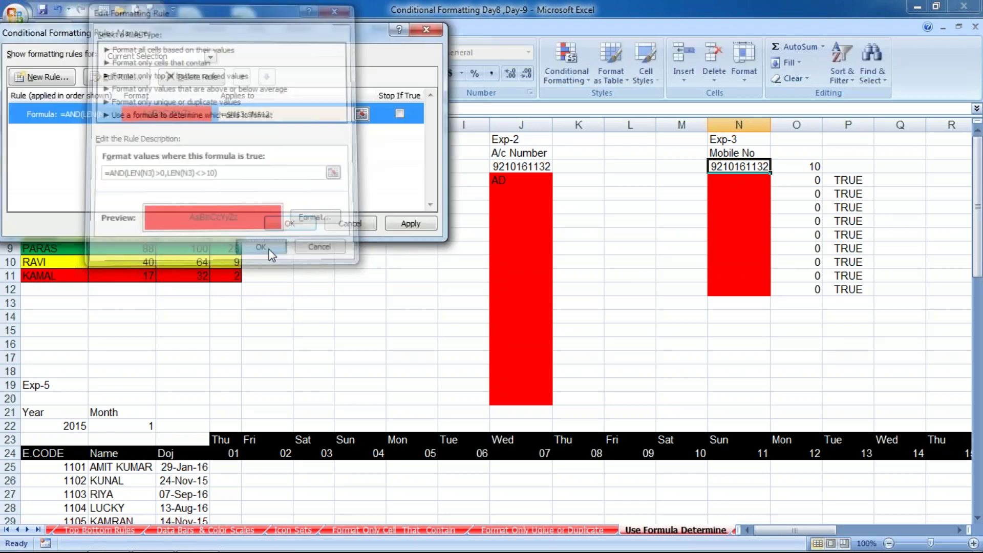
{"action": "left_click", "coordinate": [410, 223]}
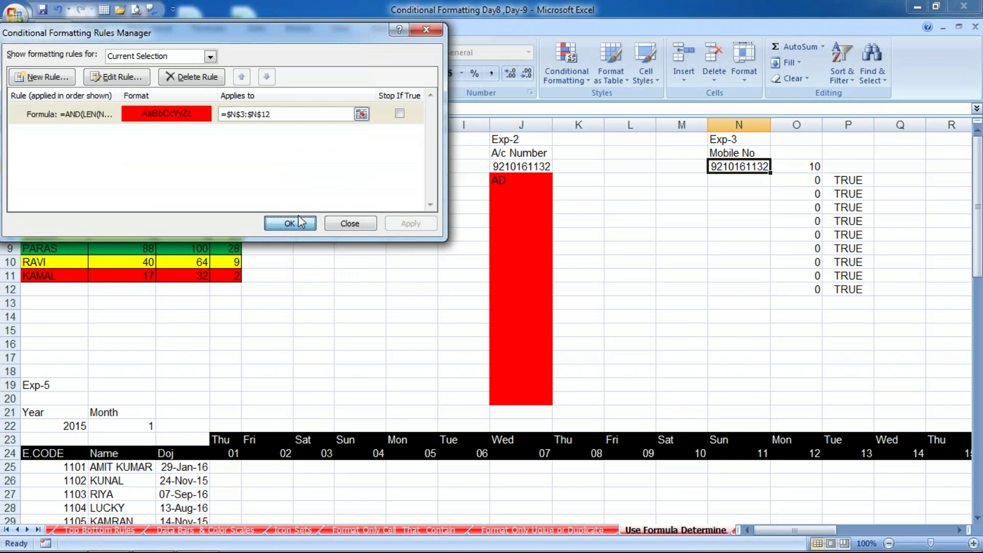
{"action": "left_click", "coordinate": [289, 223]}
{"action": "left_click", "coordinate": [719, 189]}
{"action": "left_click_drag", "start_coordinate": [735, 170], "coordinate": [736, 248]}
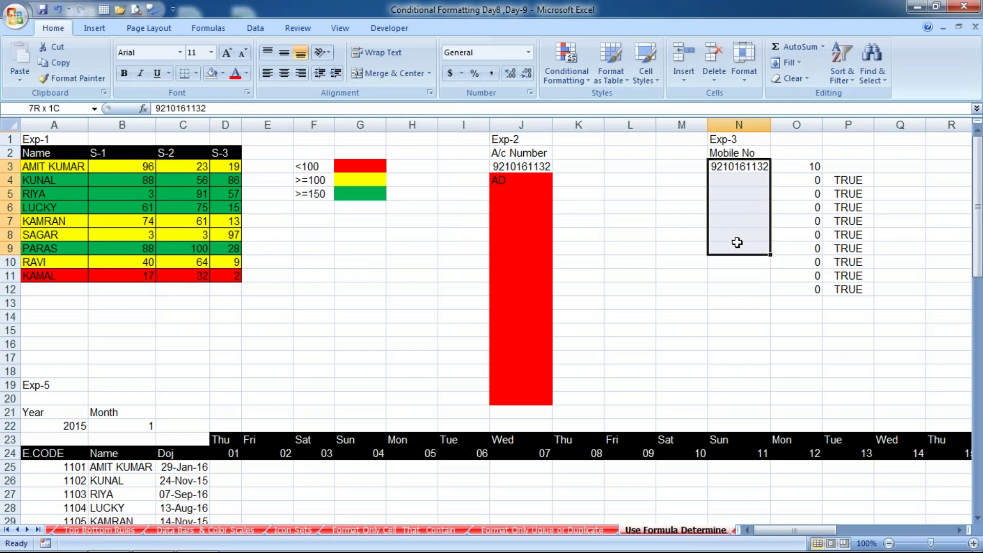
Enter a nine-digit test mobile number in N4 so it turns red.
{"action": "left_click", "coordinate": [736, 180]}
{"action": "type", "text": "921016113"}
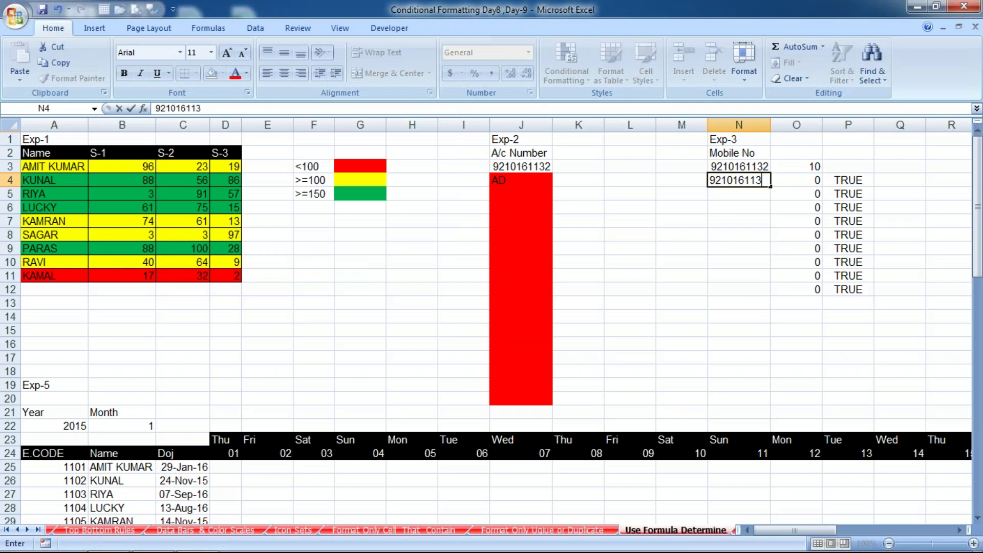
{"action": "key", "text": "ctrl+Return"}
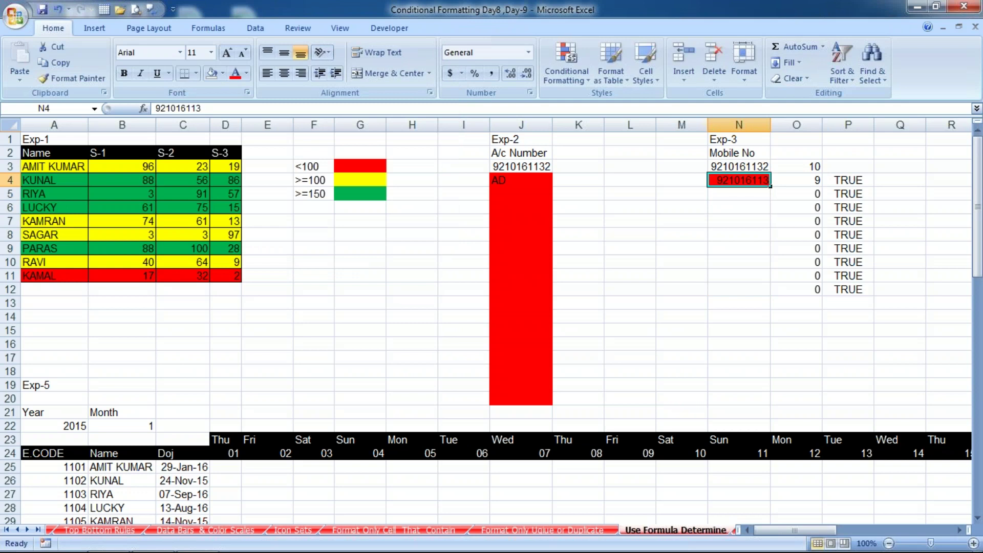
{"action": "scroll", "coordinate": [491, 317], "scroll_direction": "down", "scroll_amount": 3}
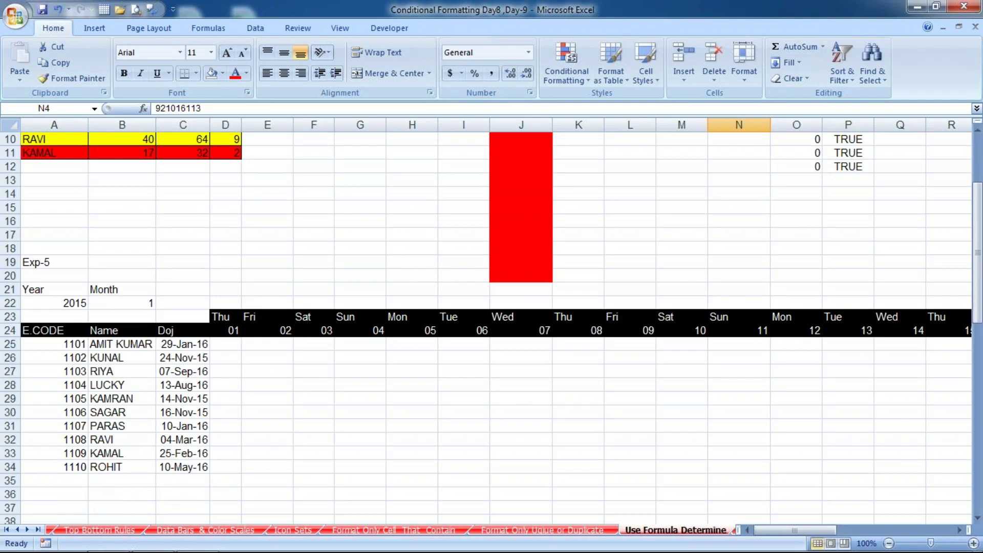
{"action": "scroll", "coordinate": [491, 318], "scroll_direction": "up", "scroll_amount": 3}
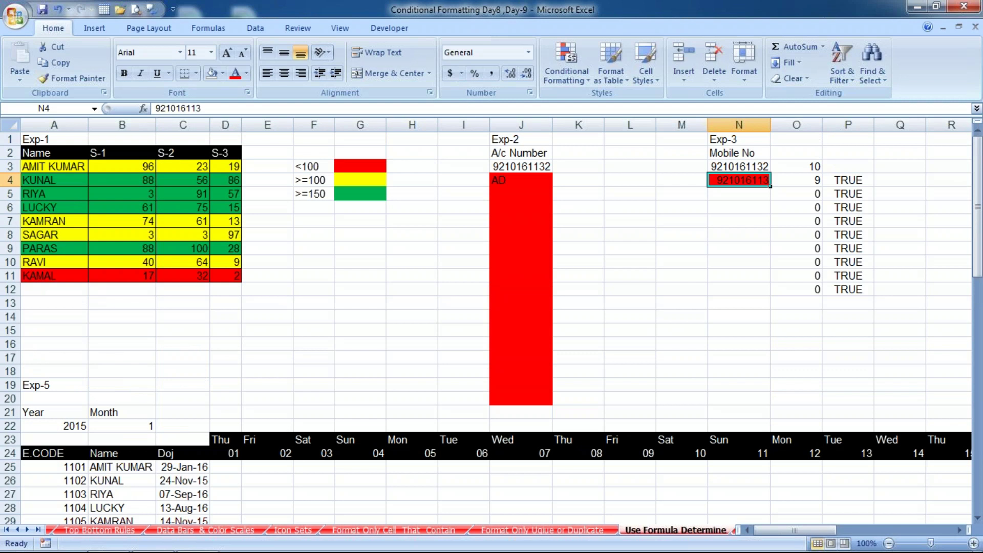
Start and cancel a new formula-based rule, then enter a ten-digit mobile number in N5.
{"action": "left_click", "coordinate": [738, 248]}
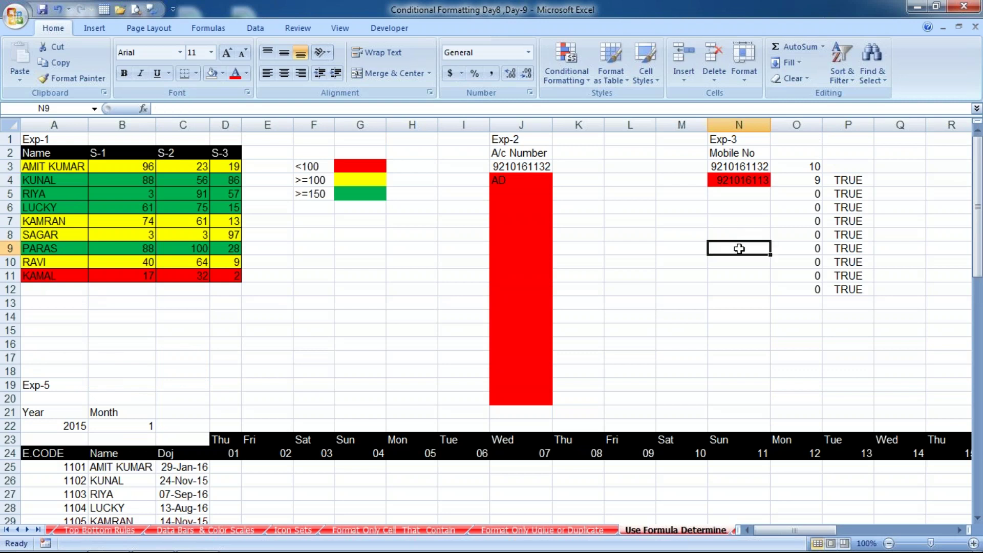
{"action": "left_click", "coordinate": [739, 193]}
{"action": "left_click", "coordinate": [574, 78]}
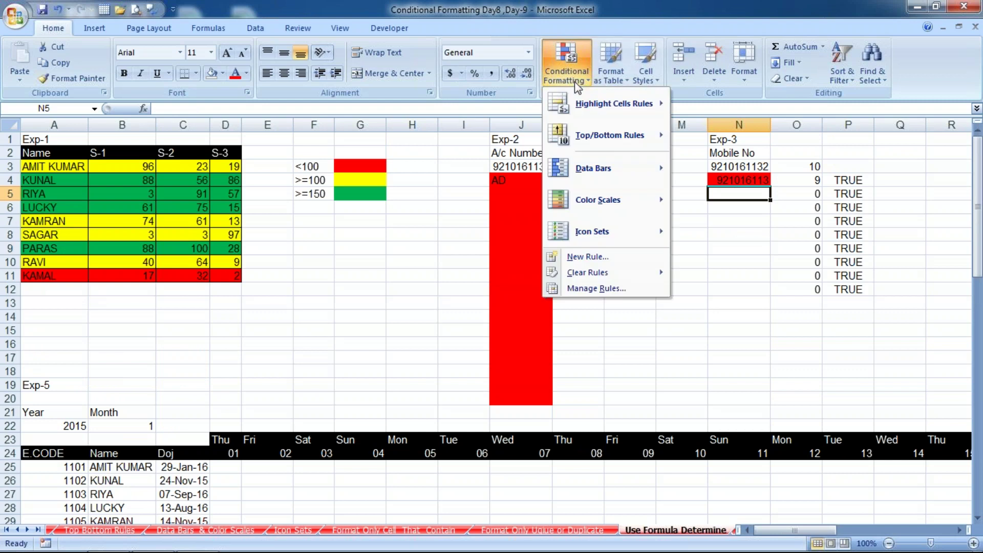
{"action": "left_click", "coordinate": [580, 258]}
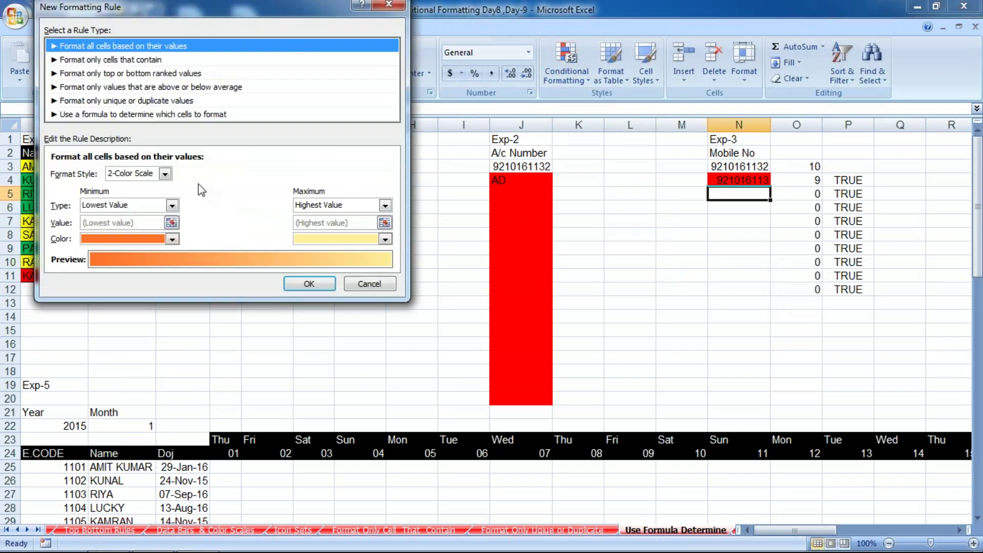
{"action": "left_click", "coordinate": [204, 115]}
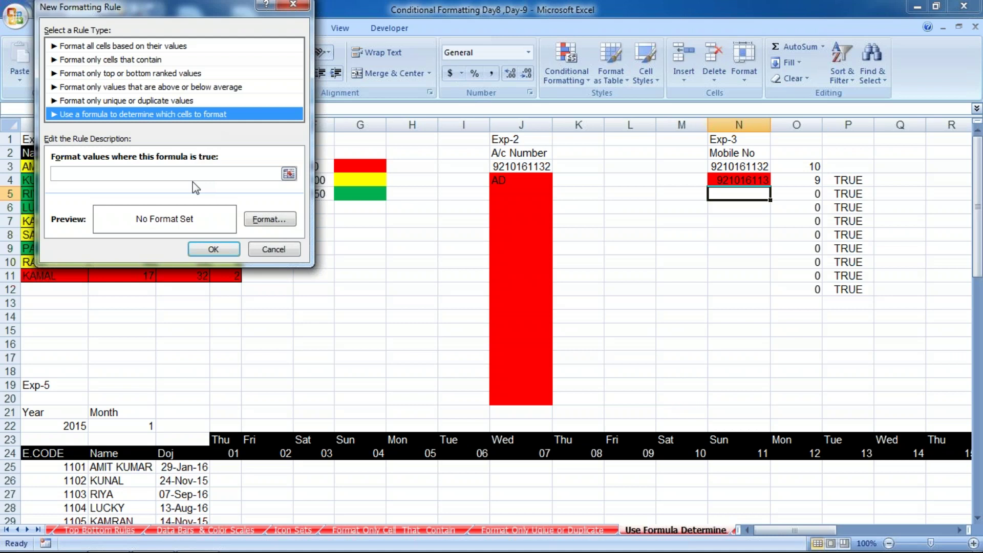
{"action": "key", "text": "Escape"}
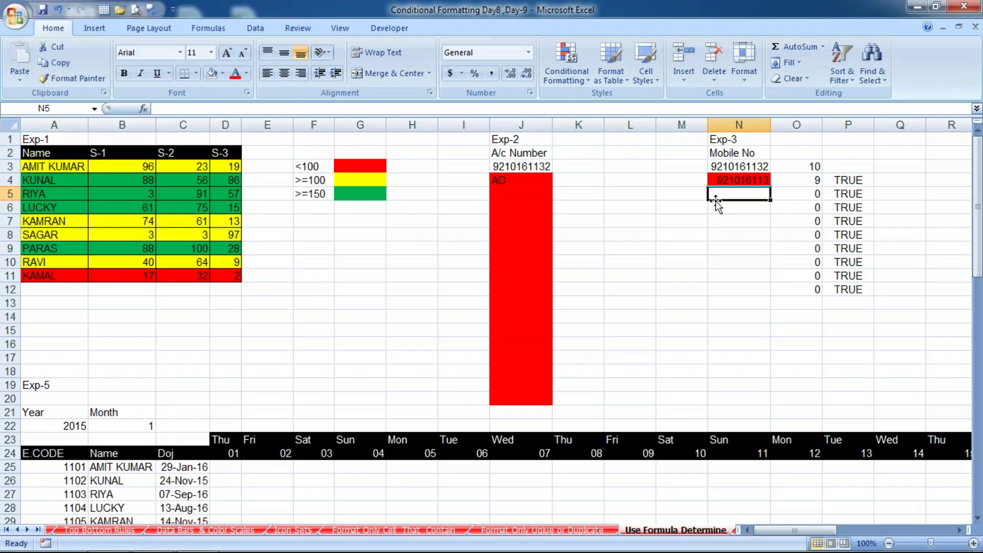
{"action": "key", "text": "Return"}
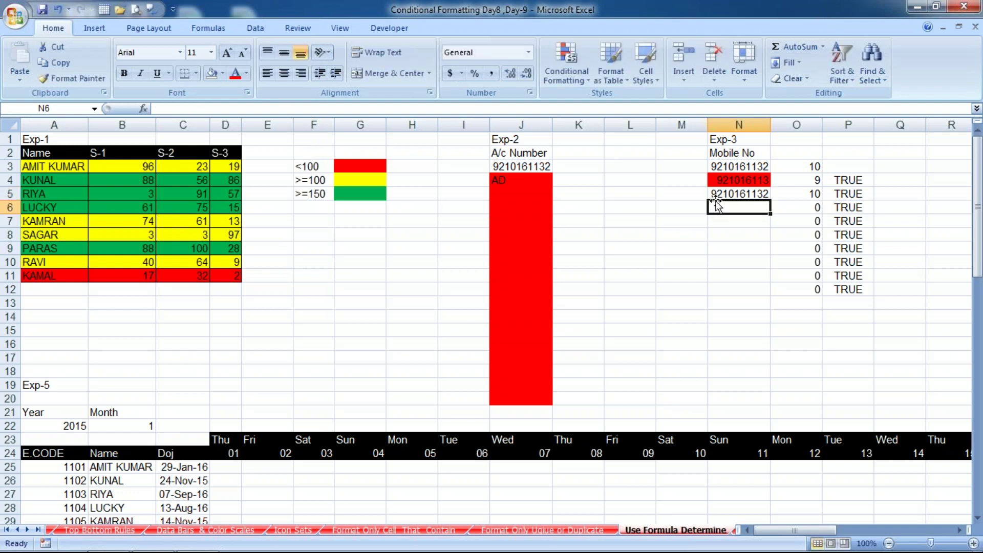